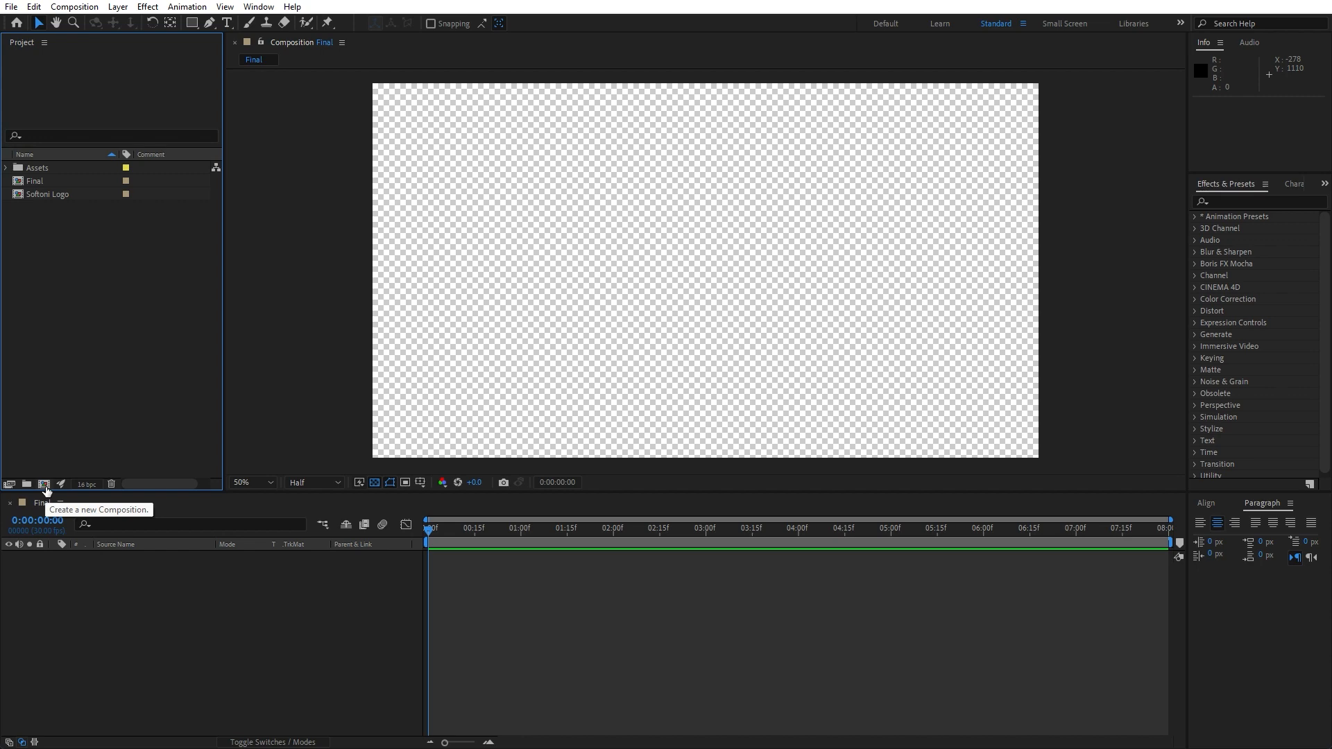
# Create a new composition named Logo
pyautogui.click(44, 485)
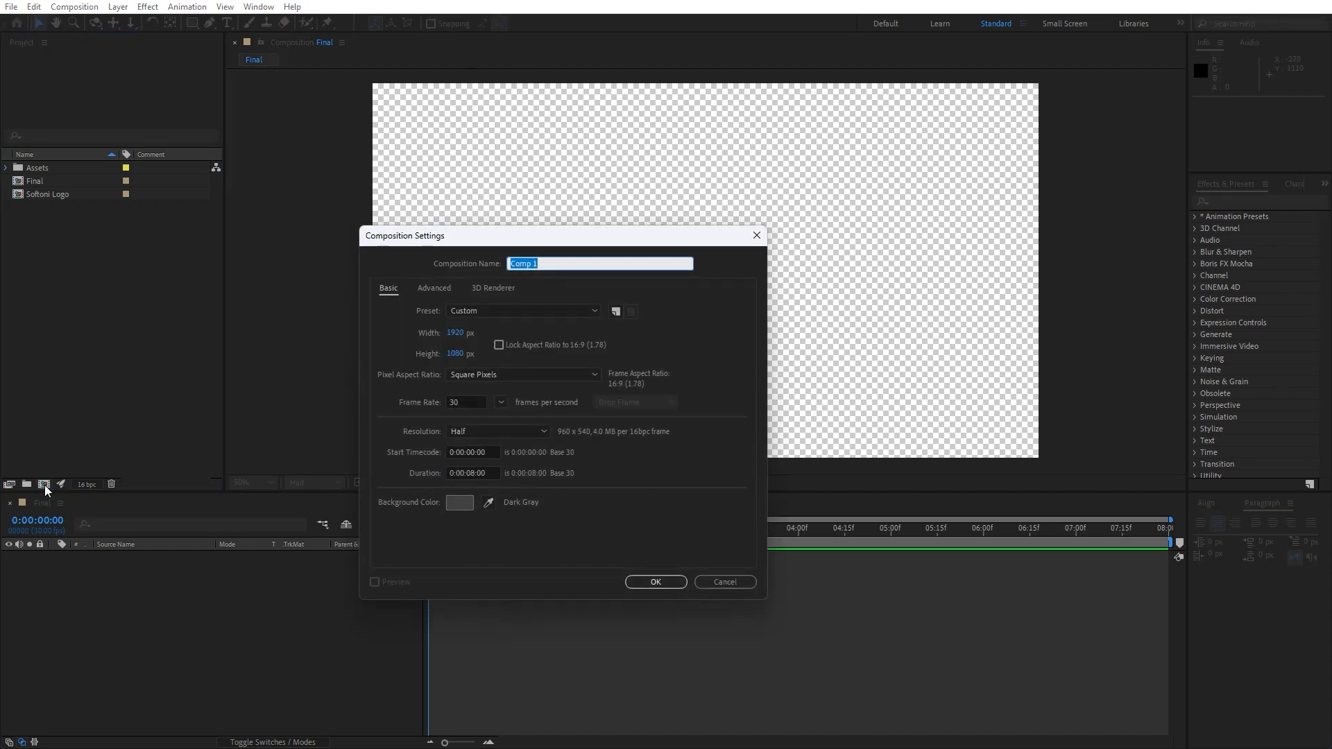
pyautogui.write('Logo')
pyautogui.click(653, 583)
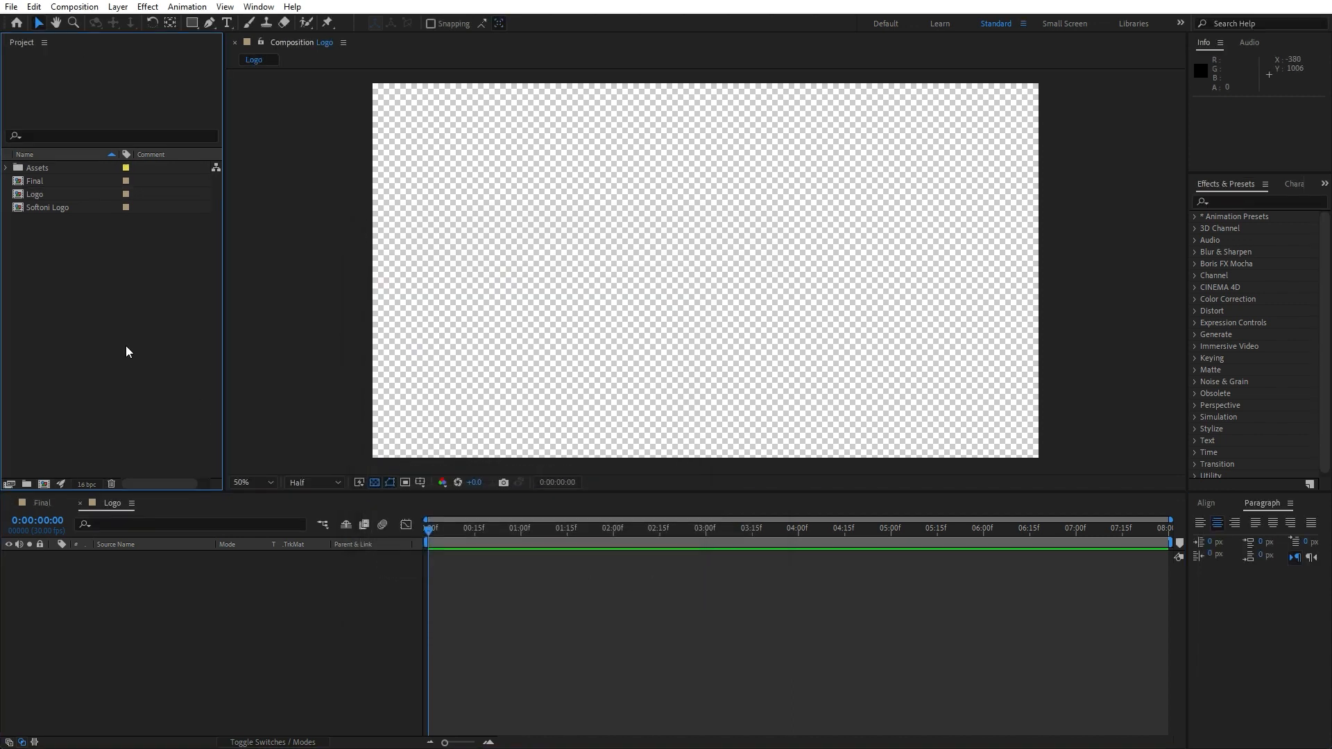
# Add the Softoni Logo footage as a layer in the Logo composition
pyautogui.click(39, 211)
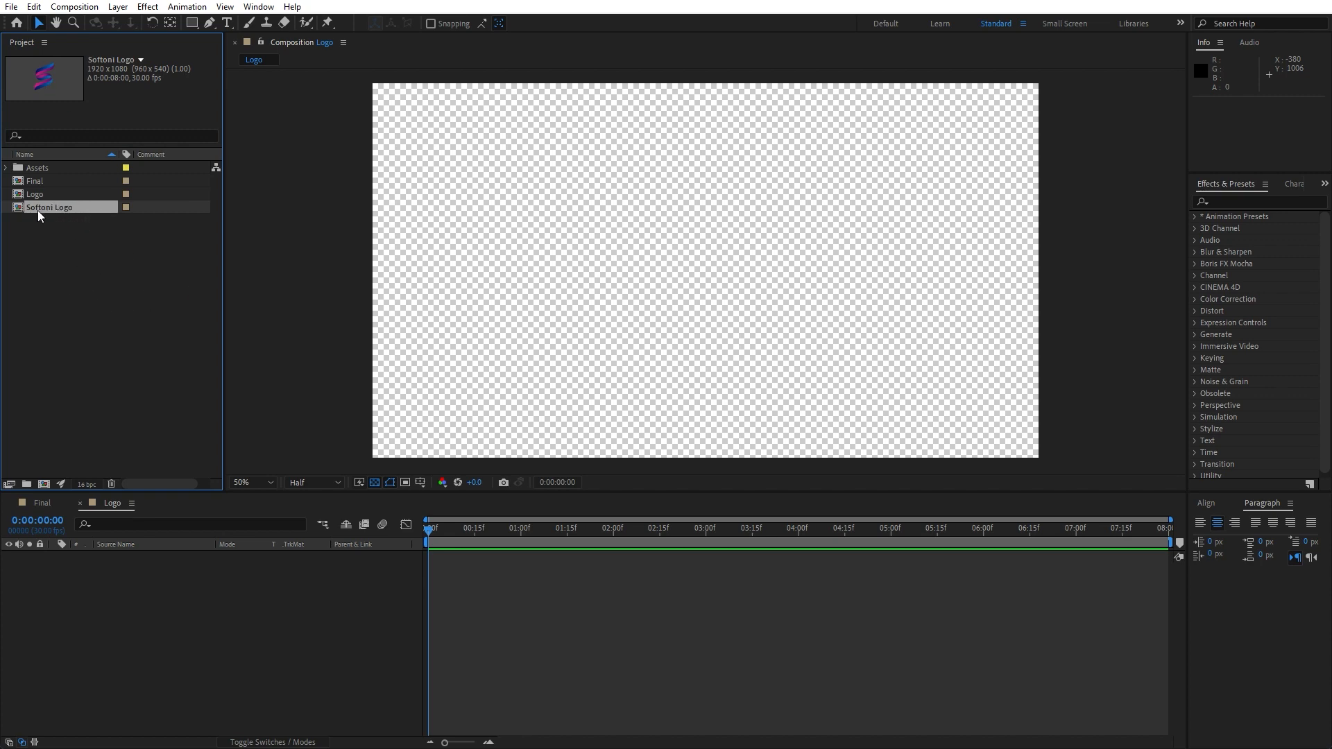
pyautogui.moveTo(43, 210); pyautogui.dragTo(218, 631)
pyautogui.scroll(-2, 698, 353)
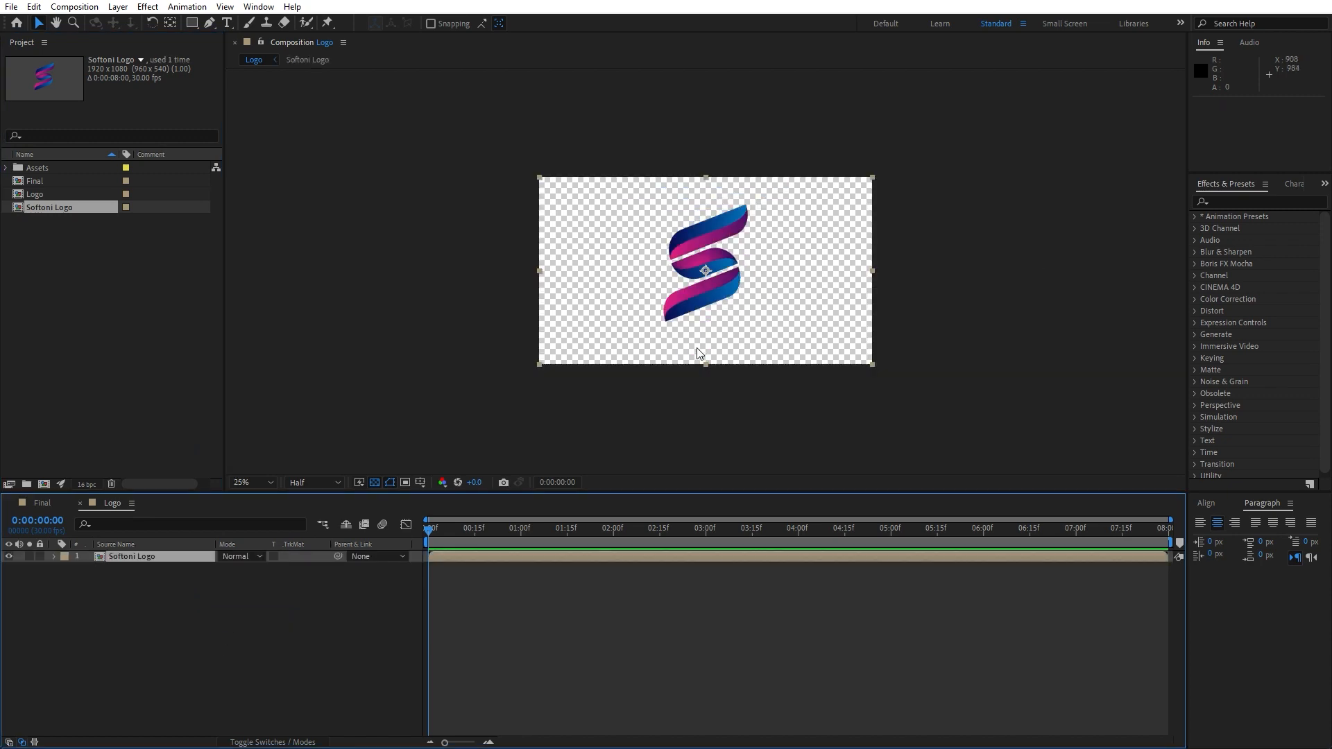
pyautogui.scroll(2, 698, 353)
# Set the Softoni Logo layer's scale to 90%
pyautogui.press('s')
pyautogui.moveTo(236, 568); pyautogui.dragTo(226, 568)
pyautogui.click(234, 569)
pyautogui.write('90')
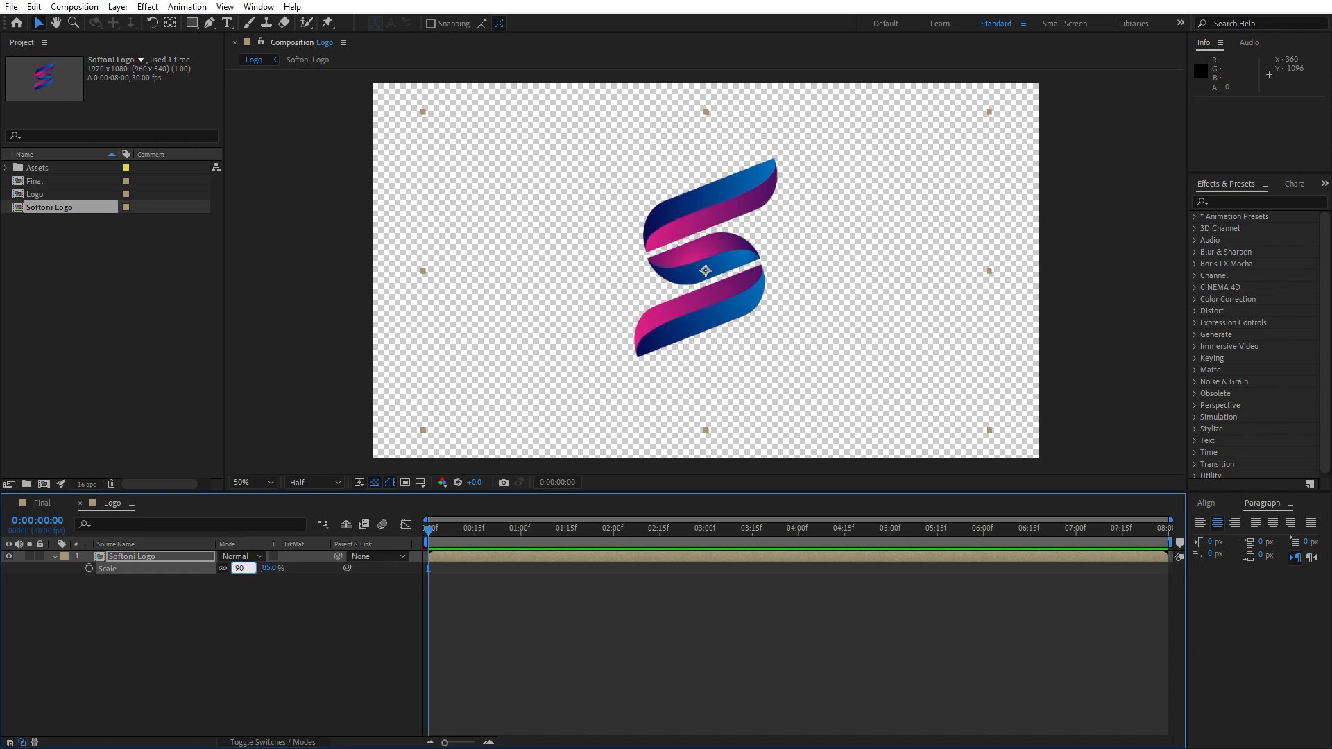
pyautogui.click(231, 621)
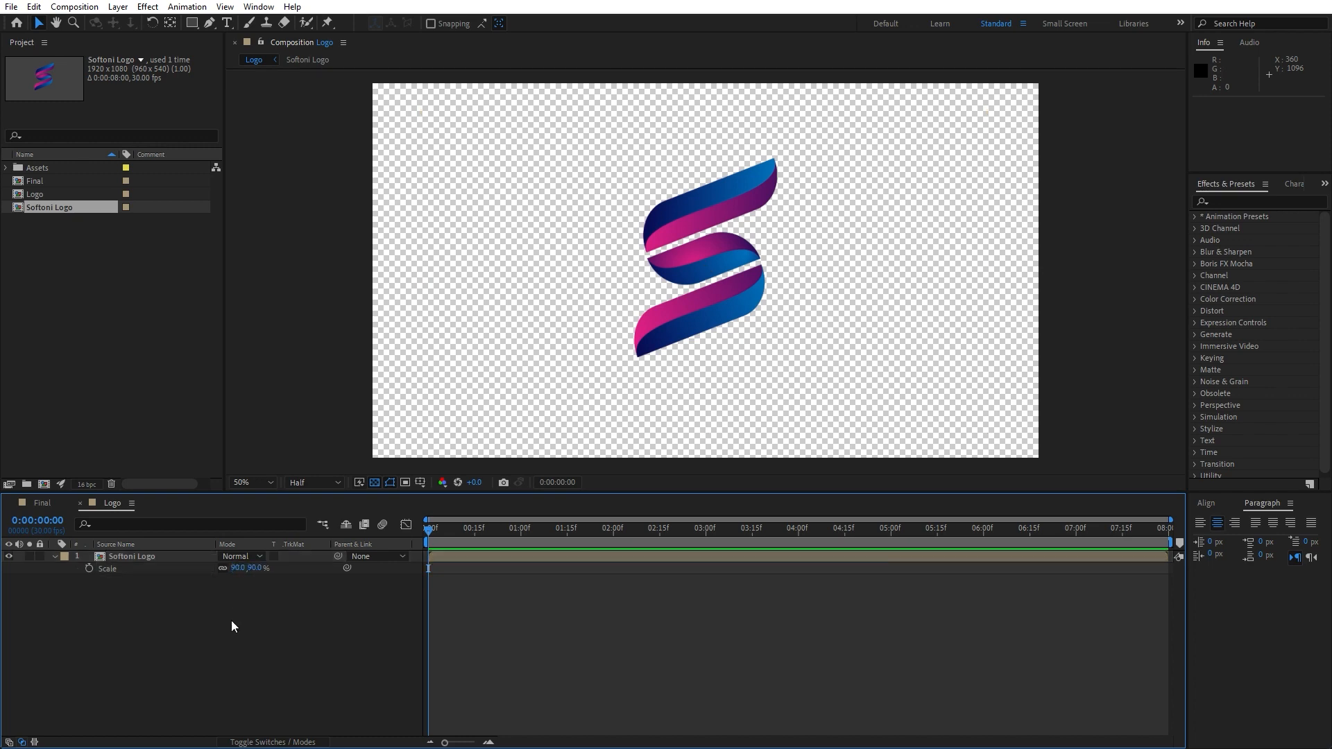
# Close the Logo composition and add it as a layer in the Final composition
pyautogui.click(79, 504)
pyautogui.click(68, 224)
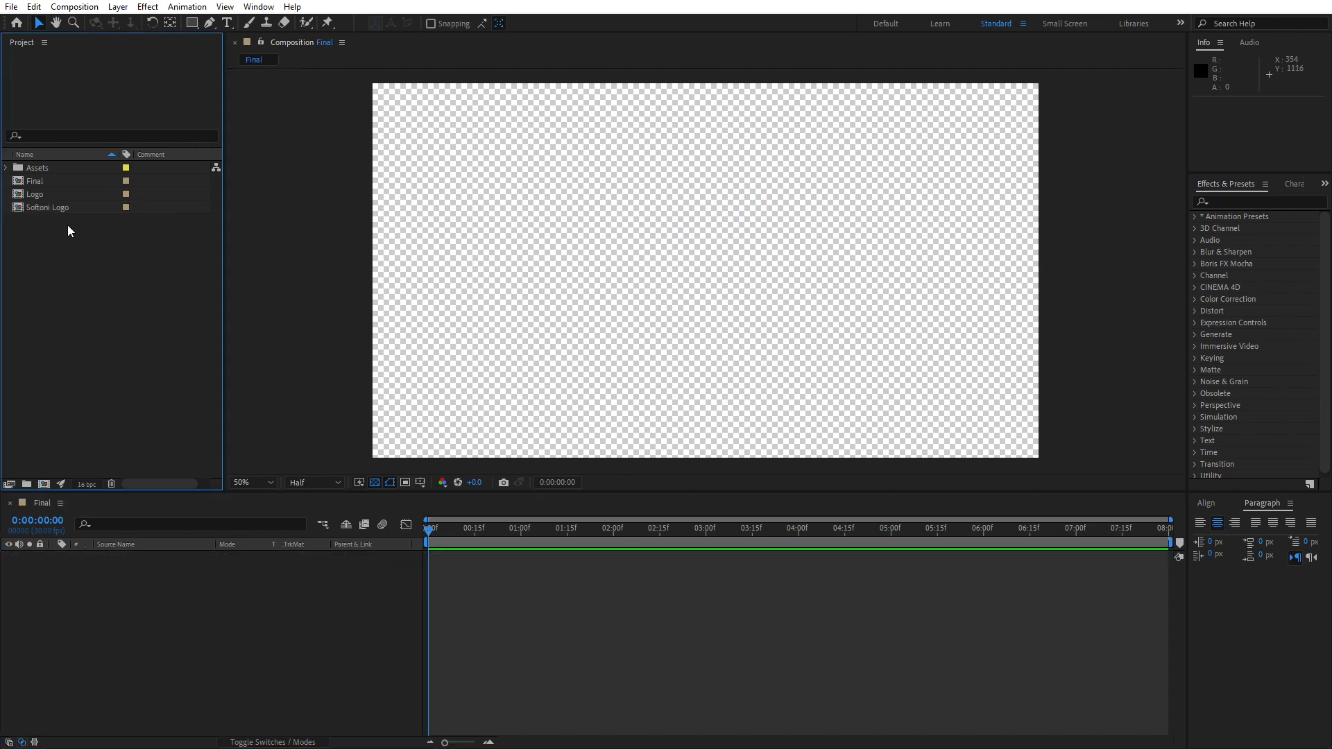
pyautogui.click(35, 194)
pyautogui.moveTo(34, 194); pyautogui.dragTo(239, 630)
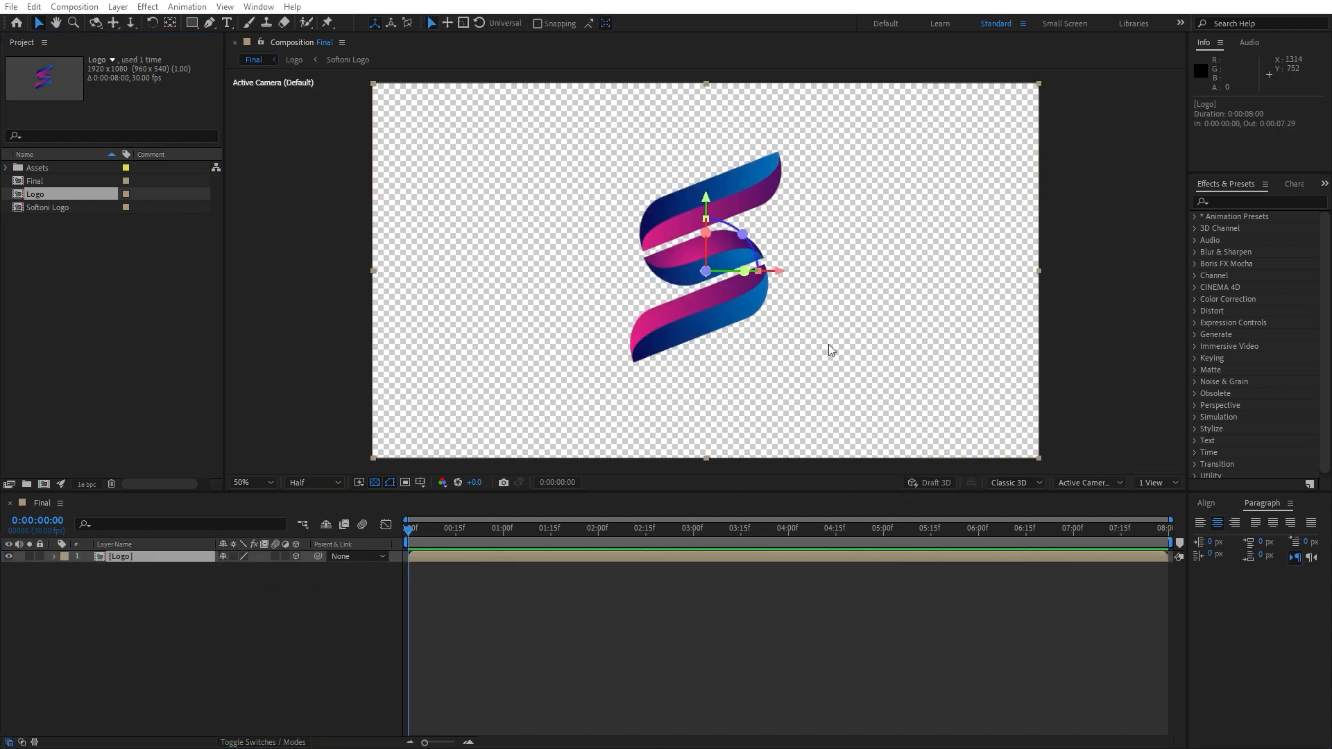
# Search the effects for Bevel Alpha and apply it to the Logo layer
pyautogui.click(1277, 201)
pyautogui.write('be')
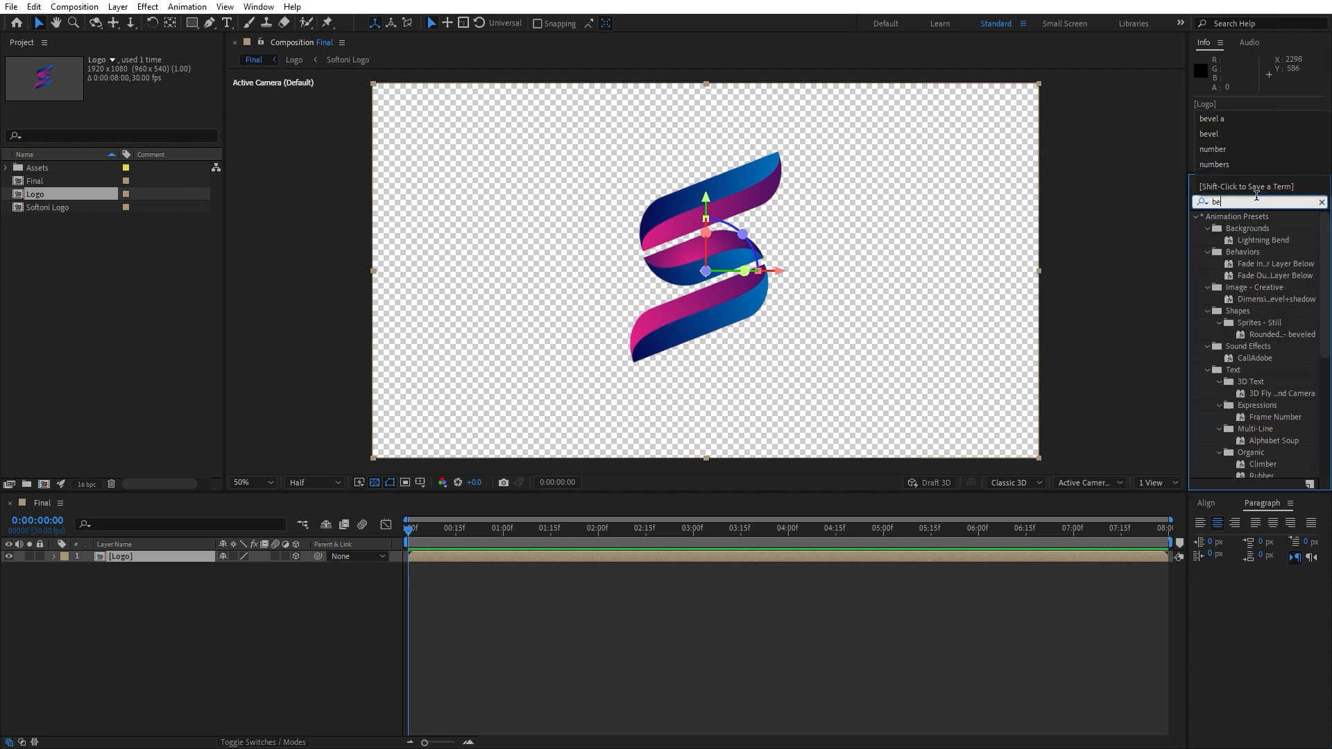
pyautogui.write('vel')
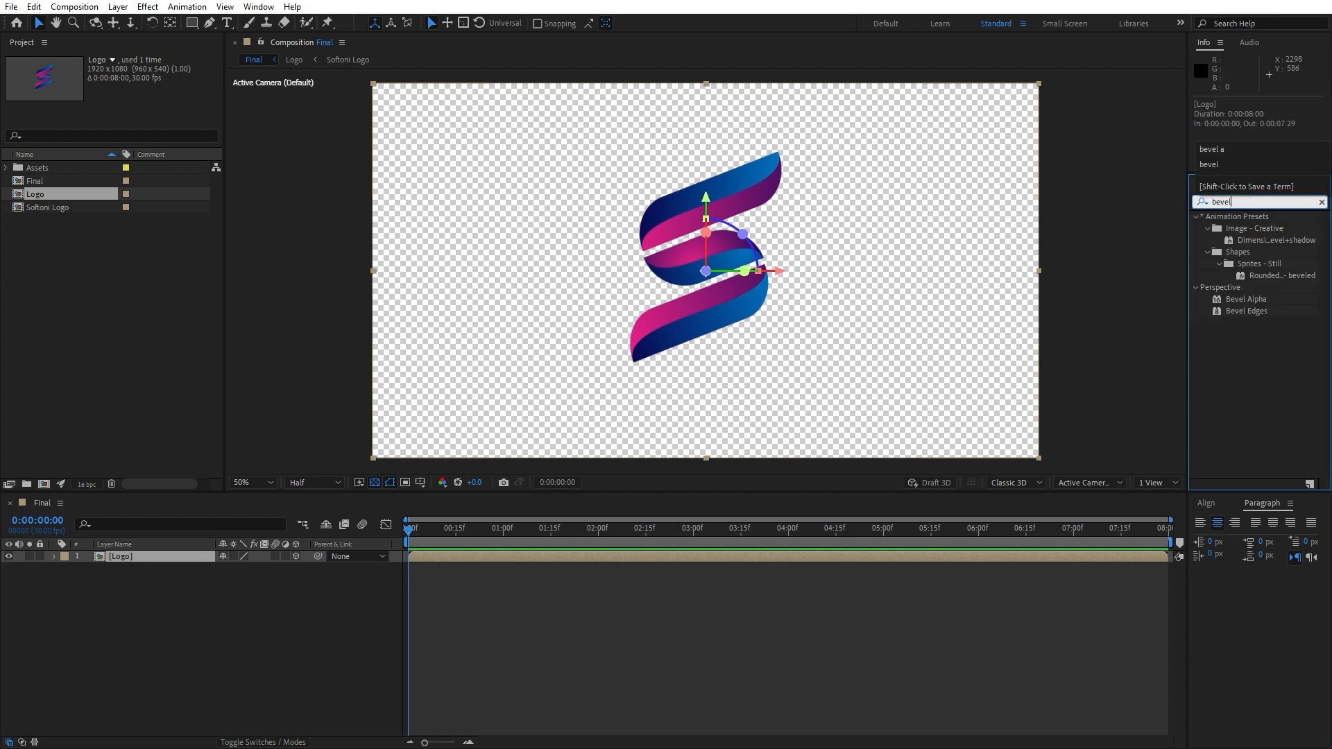
pyautogui.write(' al')
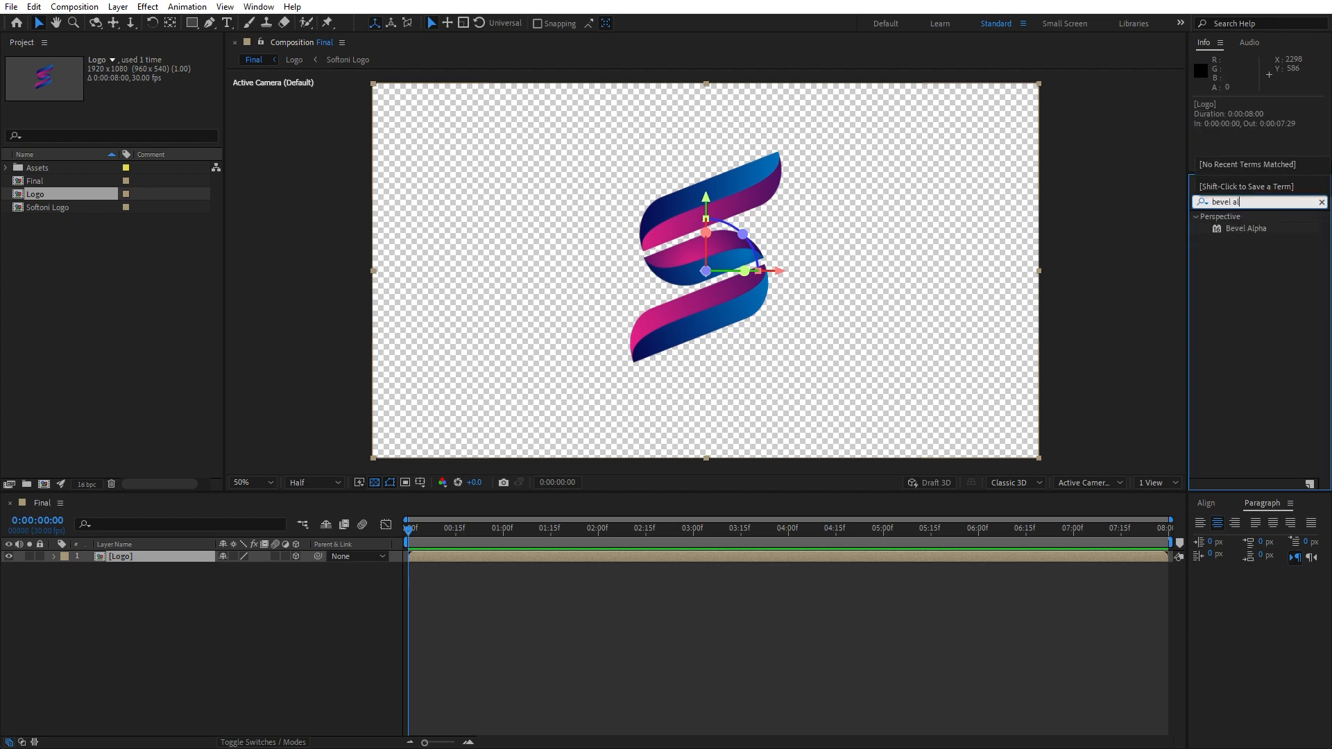
pyautogui.moveTo(1246, 228); pyautogui.dragTo(143, 556)
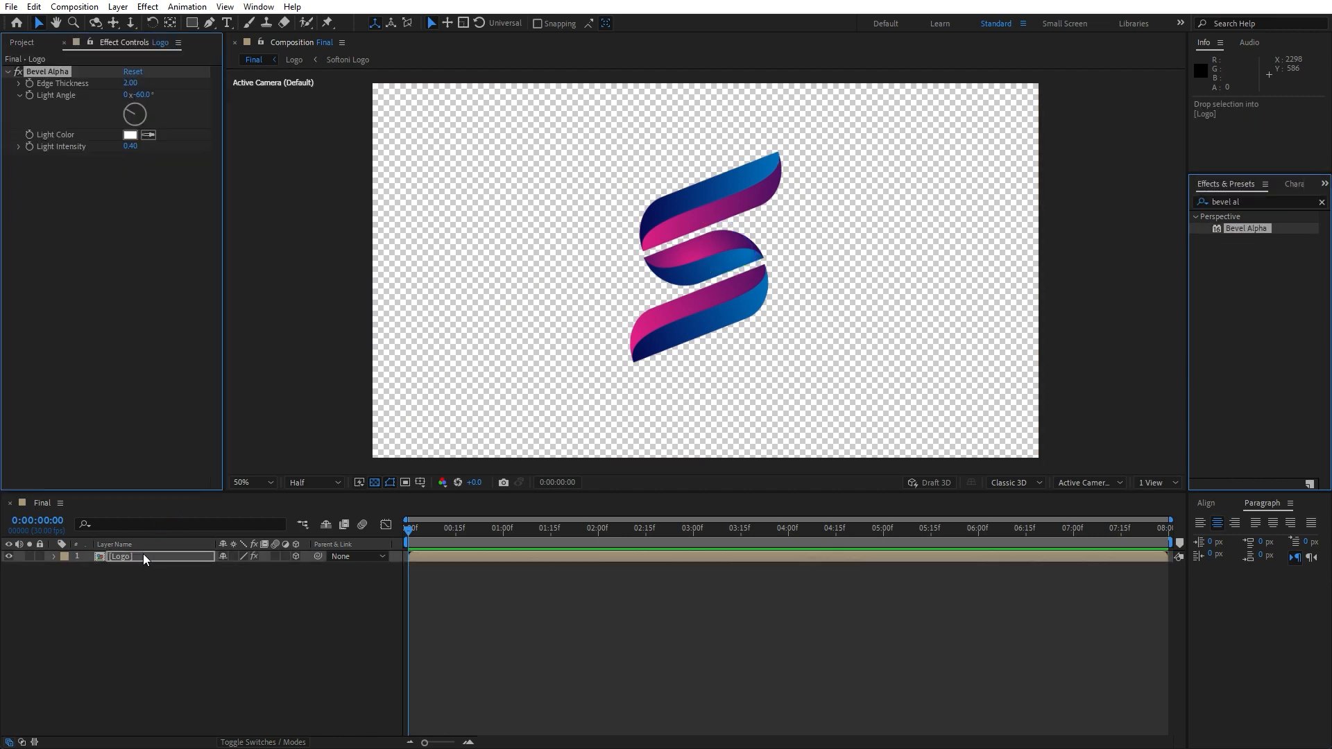
# Set Bevel Alpha's edge thickness to 9, light angle to 0°, and light intensity to 0.50
pyautogui.click(130, 84)
pyautogui.write('9')
pyautogui.click(135, 194)
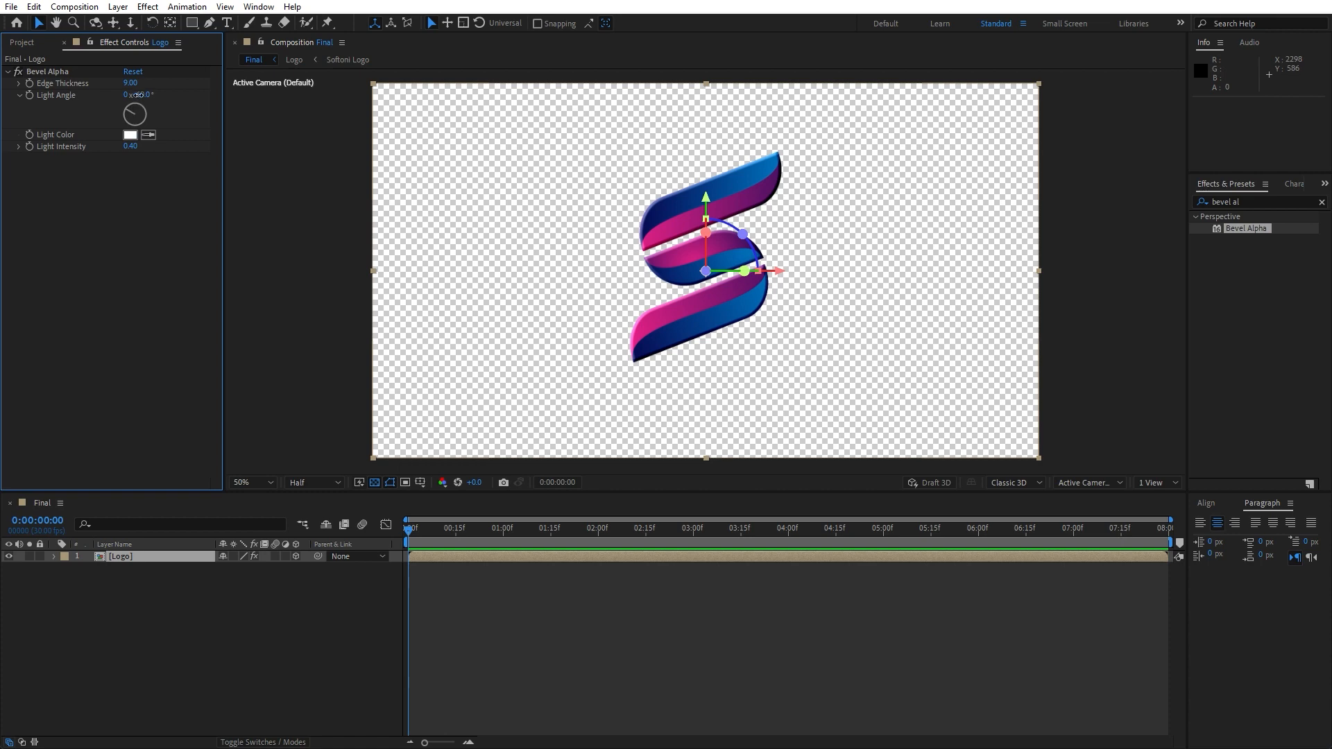
pyautogui.click(139, 95)
pyautogui.write('0')
pyautogui.click(144, 188)
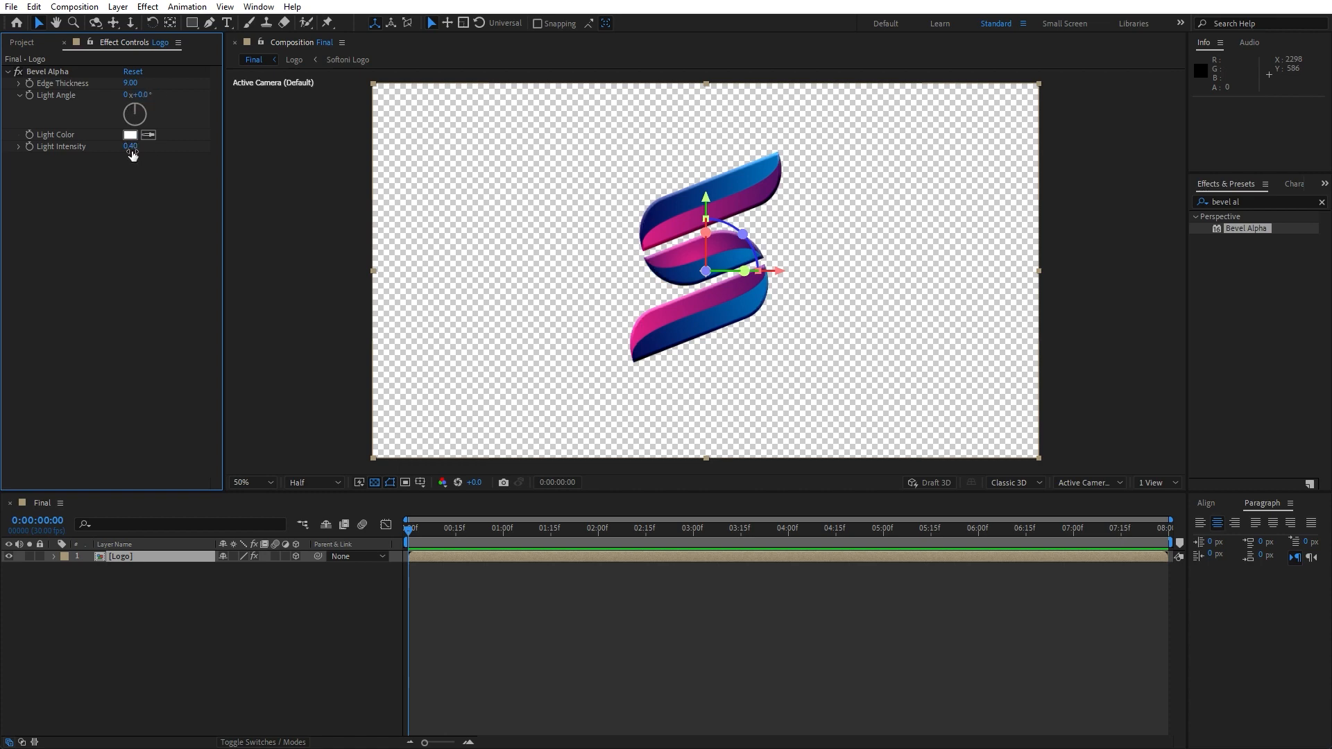
pyautogui.moveTo(132, 155); pyautogui.dragTo(144, 154)
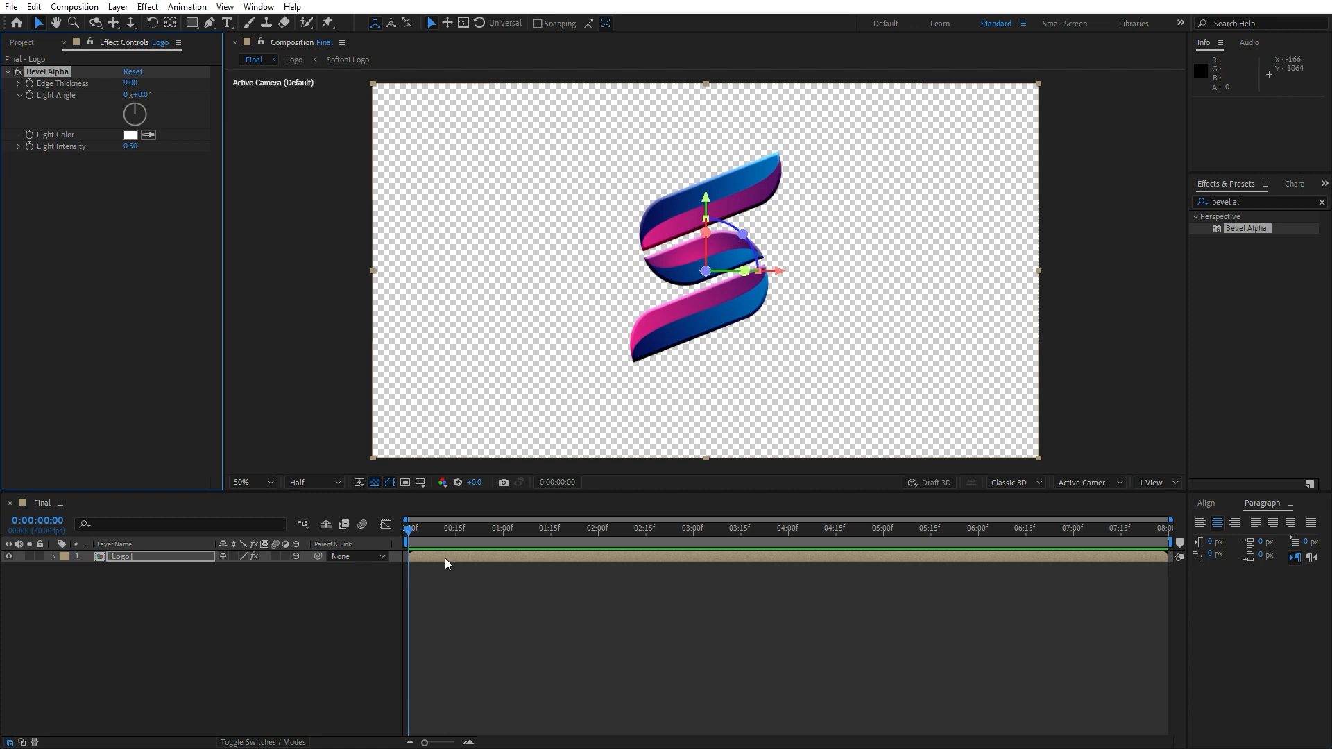
# Set the composition viewer resolution to Full
pyautogui.press('/')
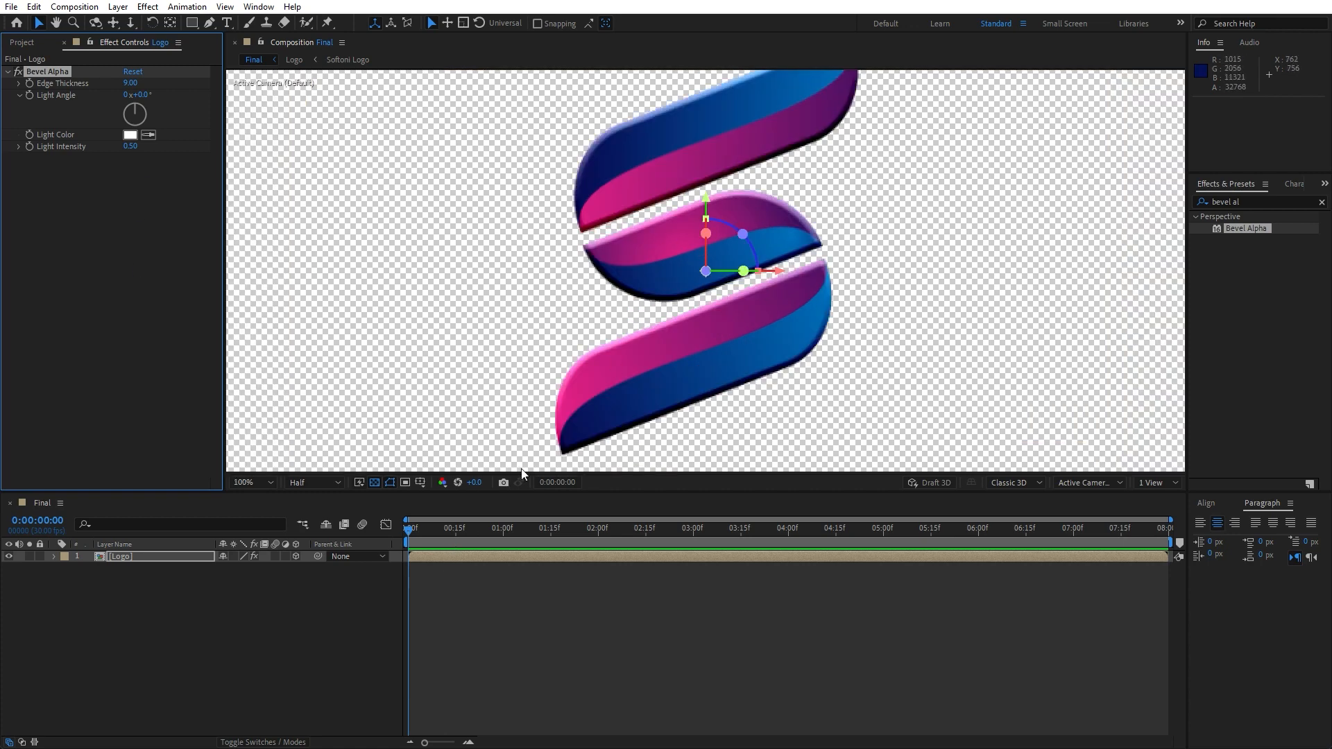
pyautogui.click(314, 482)
pyautogui.click(305, 458)
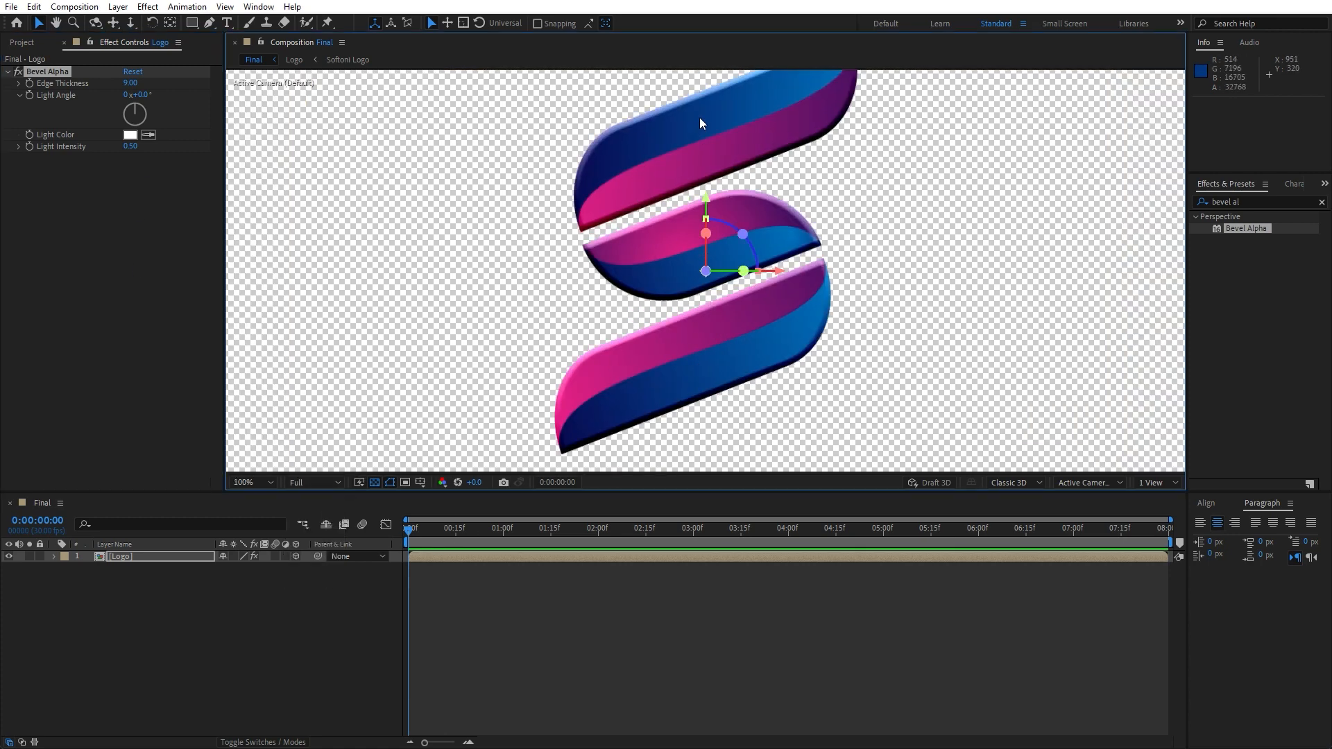
pyautogui.press(',')
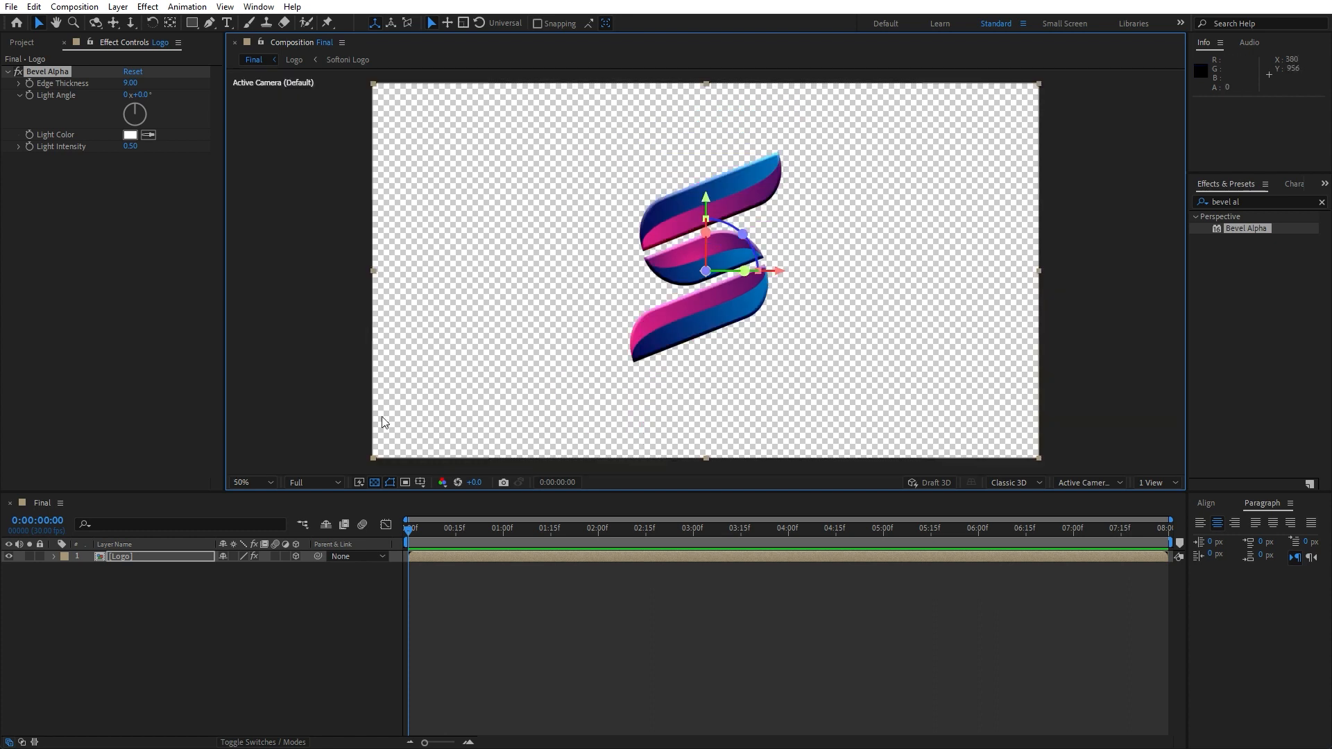
pyautogui.click(160, 619)
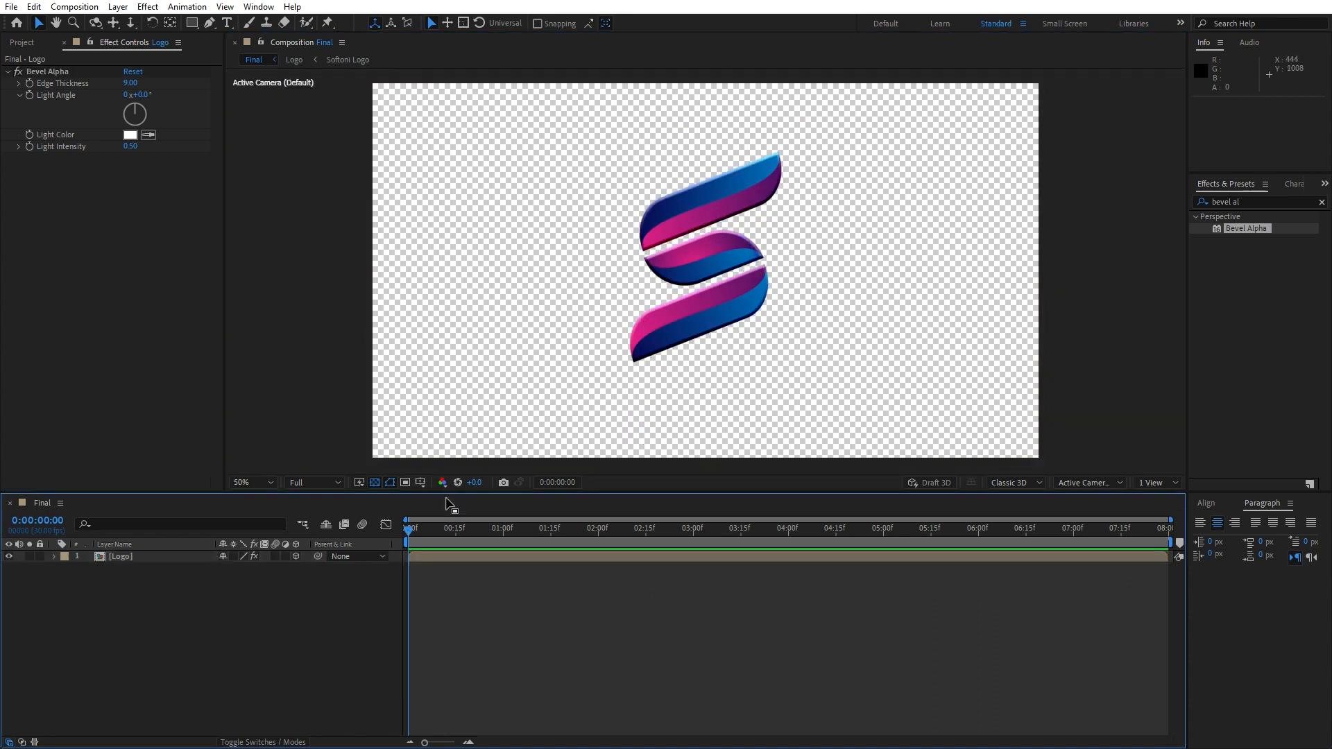
# Show the Logo layer's Position property and turn on its 3D layer switch
pyautogui.click(136, 557)
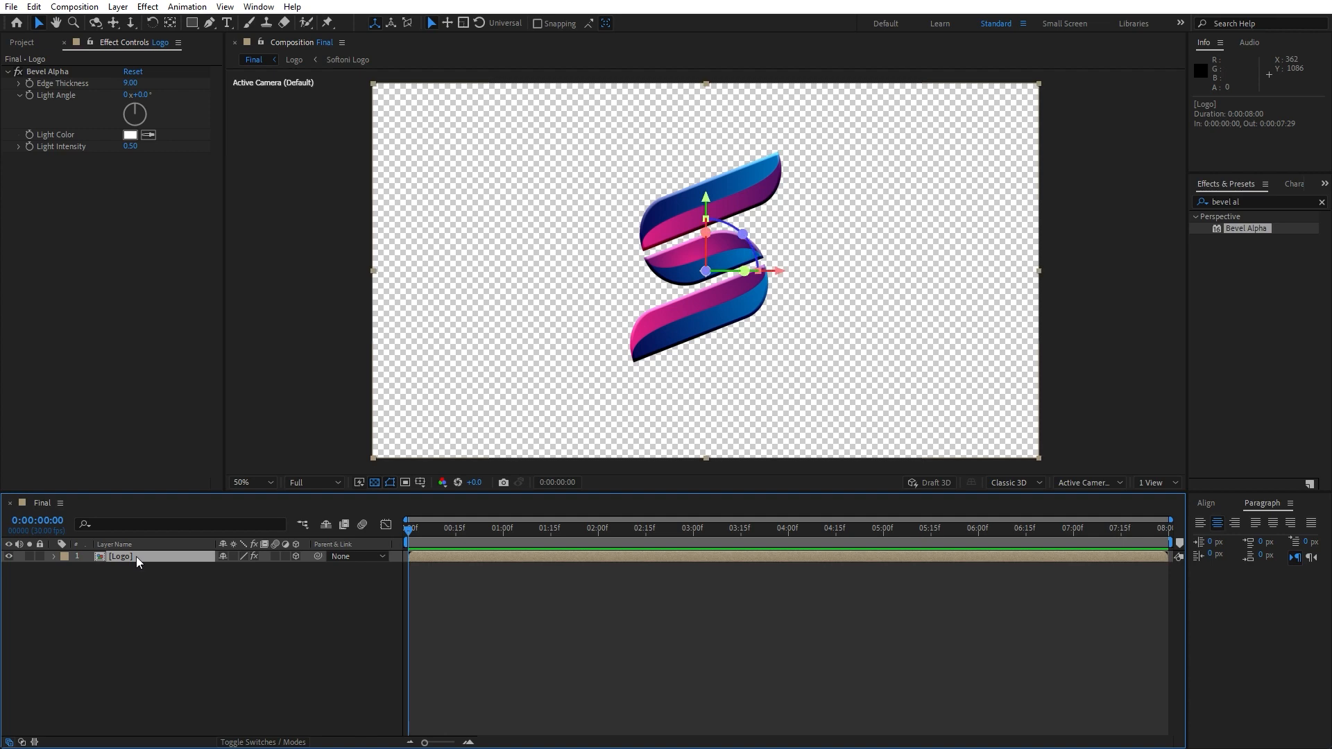
pyautogui.press('p')
pyautogui.click(297, 556)
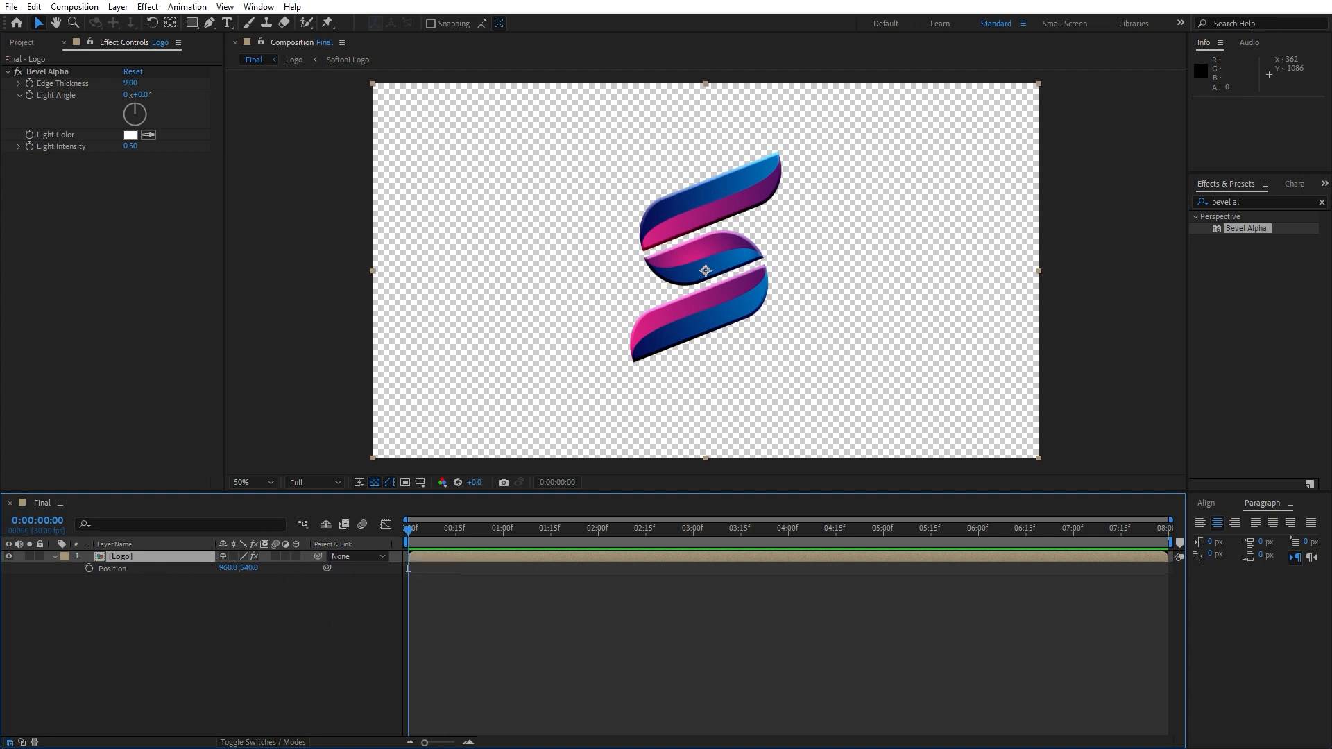
pyautogui.click(234, 744)
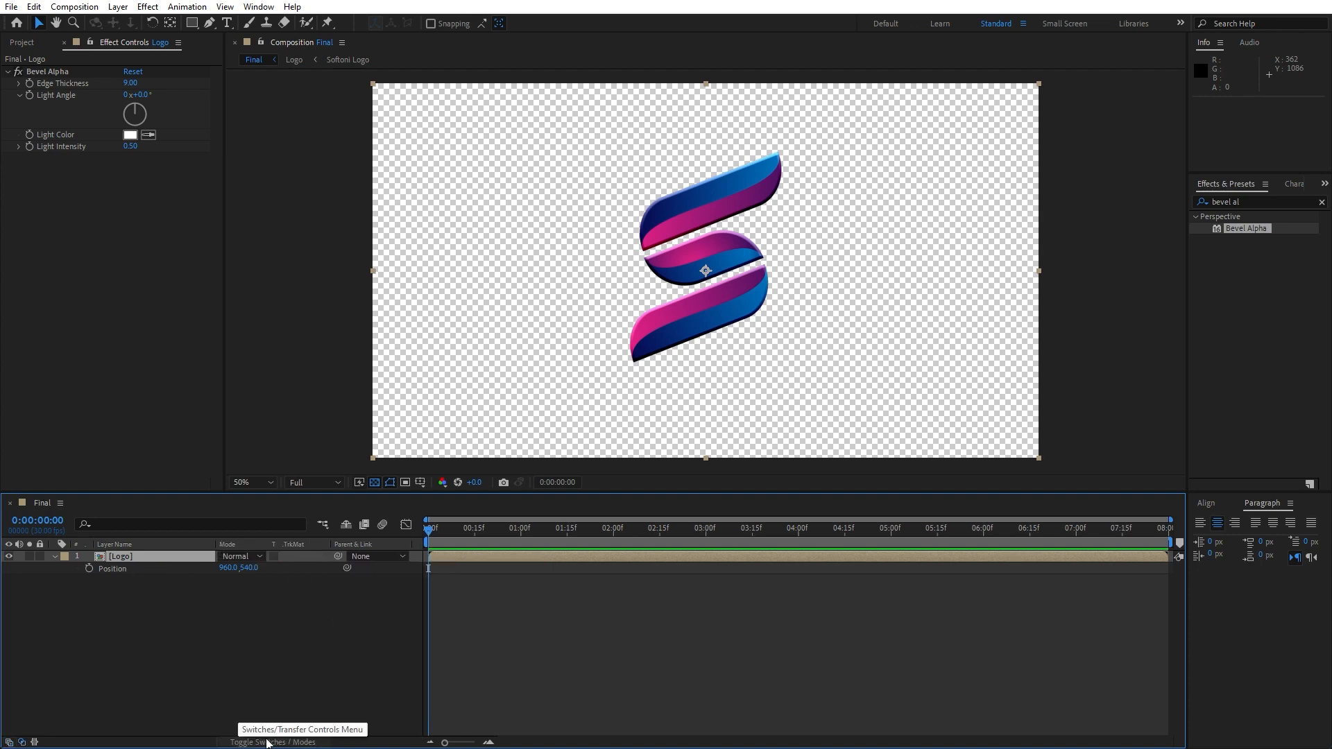
pyautogui.click(235, 744)
pyautogui.click(297, 556)
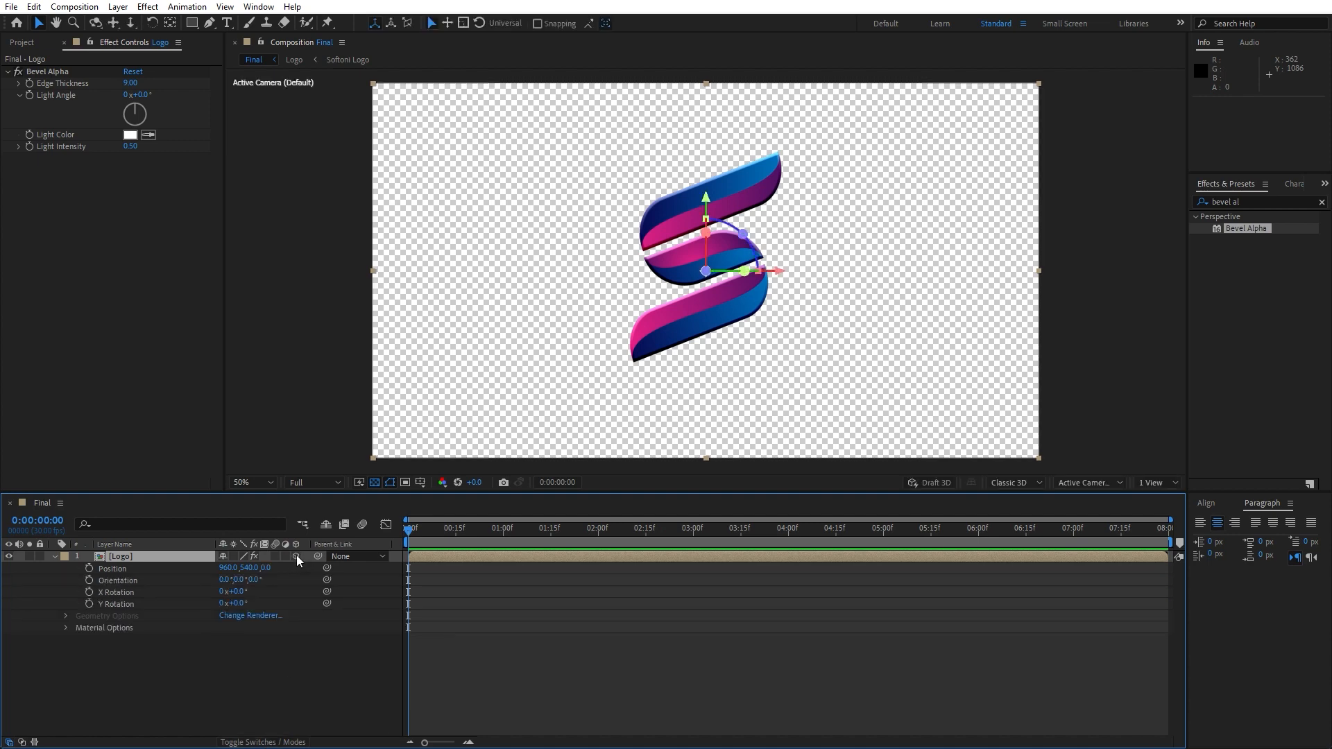
# Rename the Logo layer to Logo 01
pyautogui.click(54, 557)
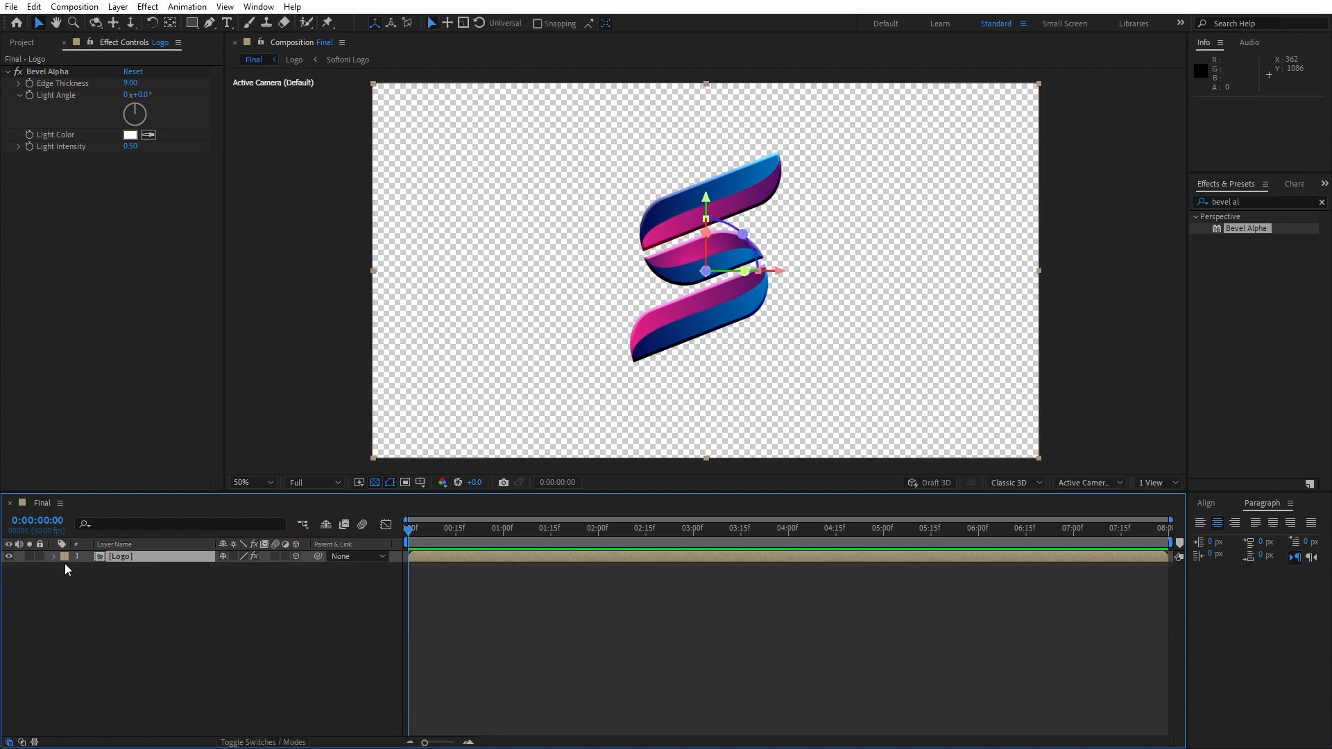
pyautogui.press('Return')
pyautogui.click(139, 557)
pyautogui.write('01')
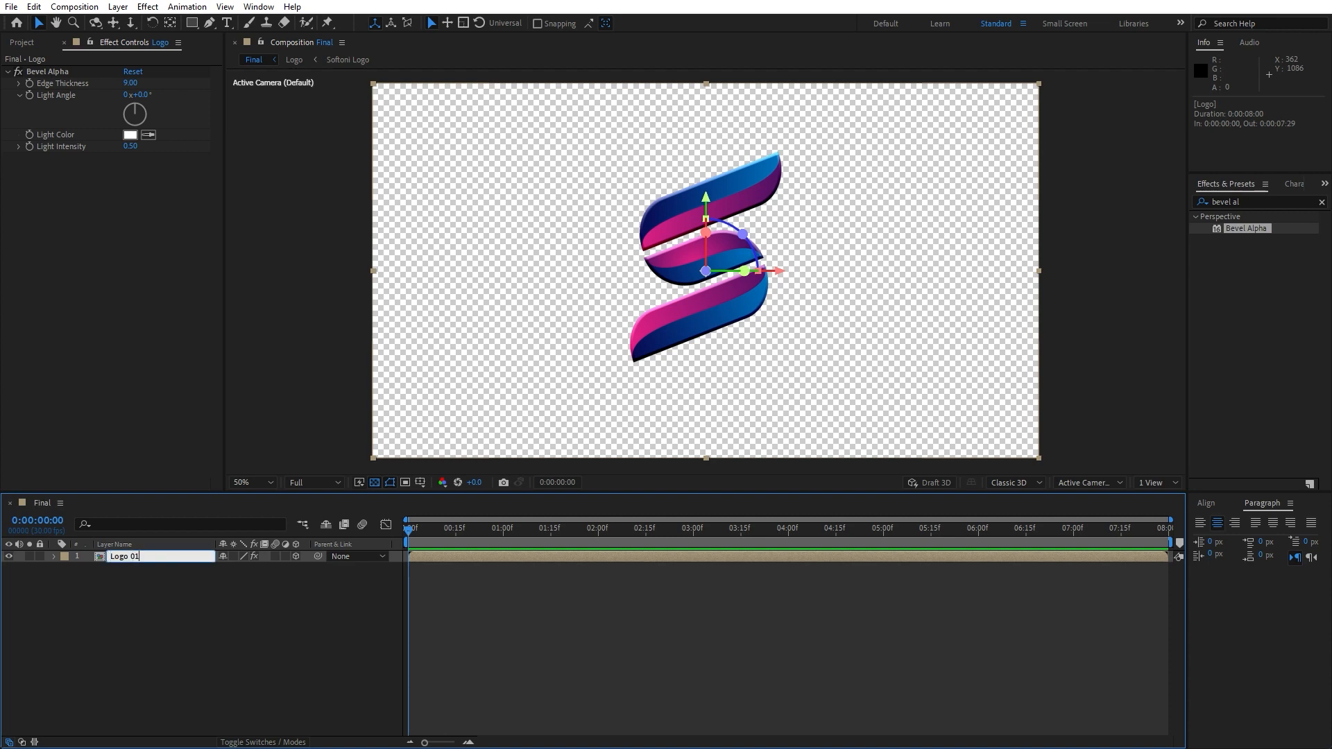
pyautogui.click(141, 563)
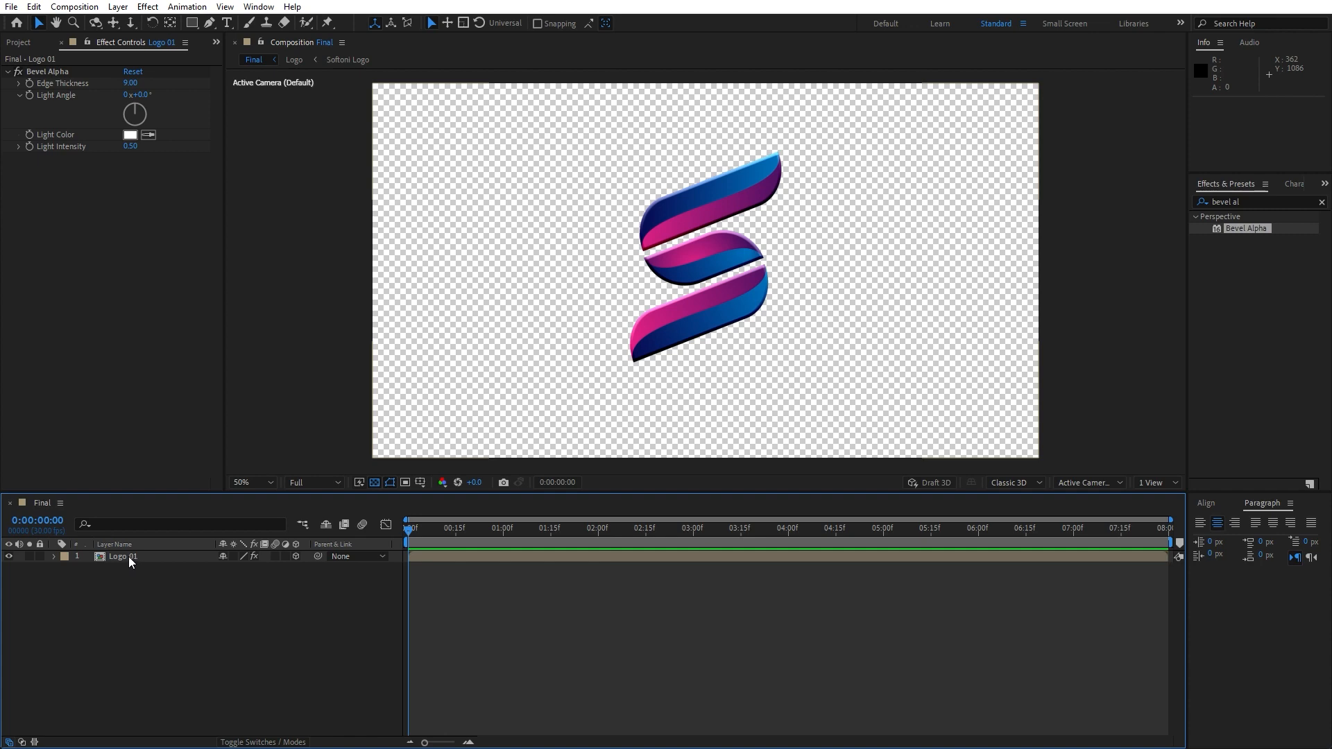
# Duplicate the Logo 01 layer and show both layers' Position properties
pyautogui.click(129, 559)
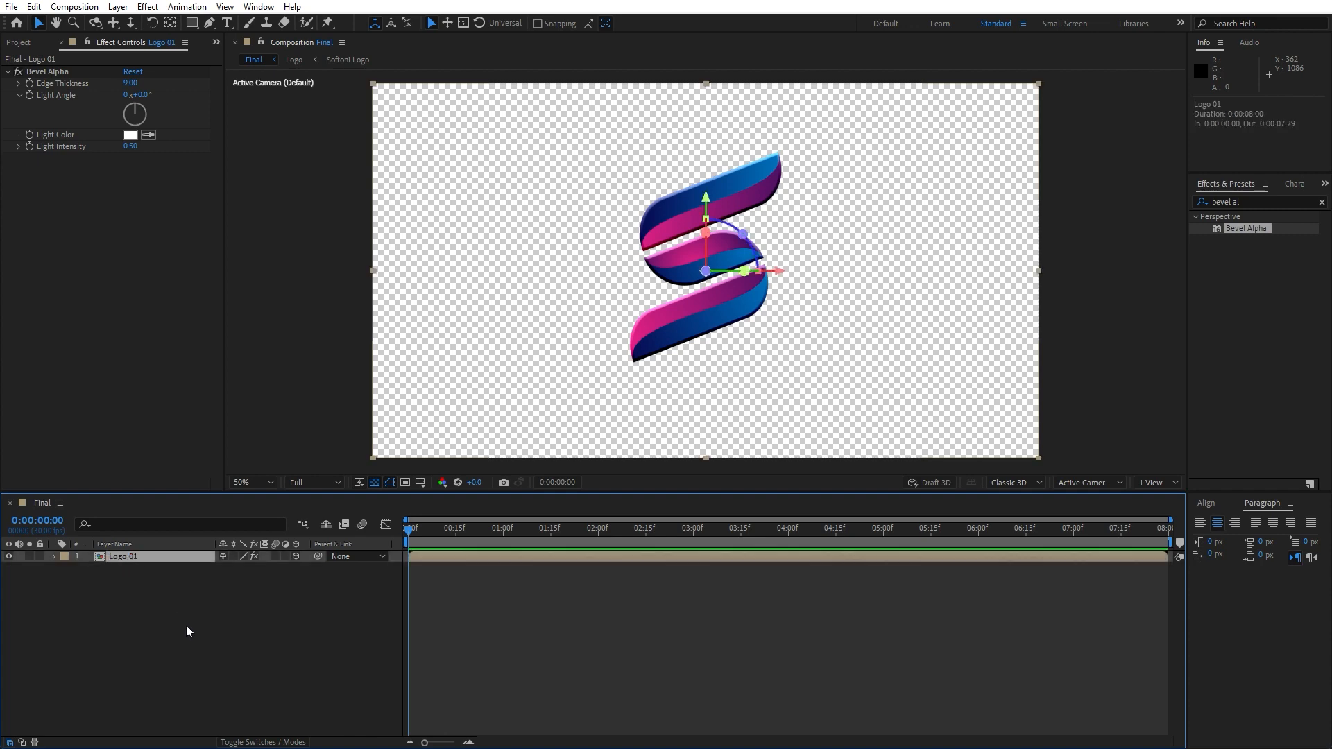
pyautogui.hotkey('ctrl', 'd')
pyautogui.moveTo(139, 561); pyautogui.dragTo(107, 525)
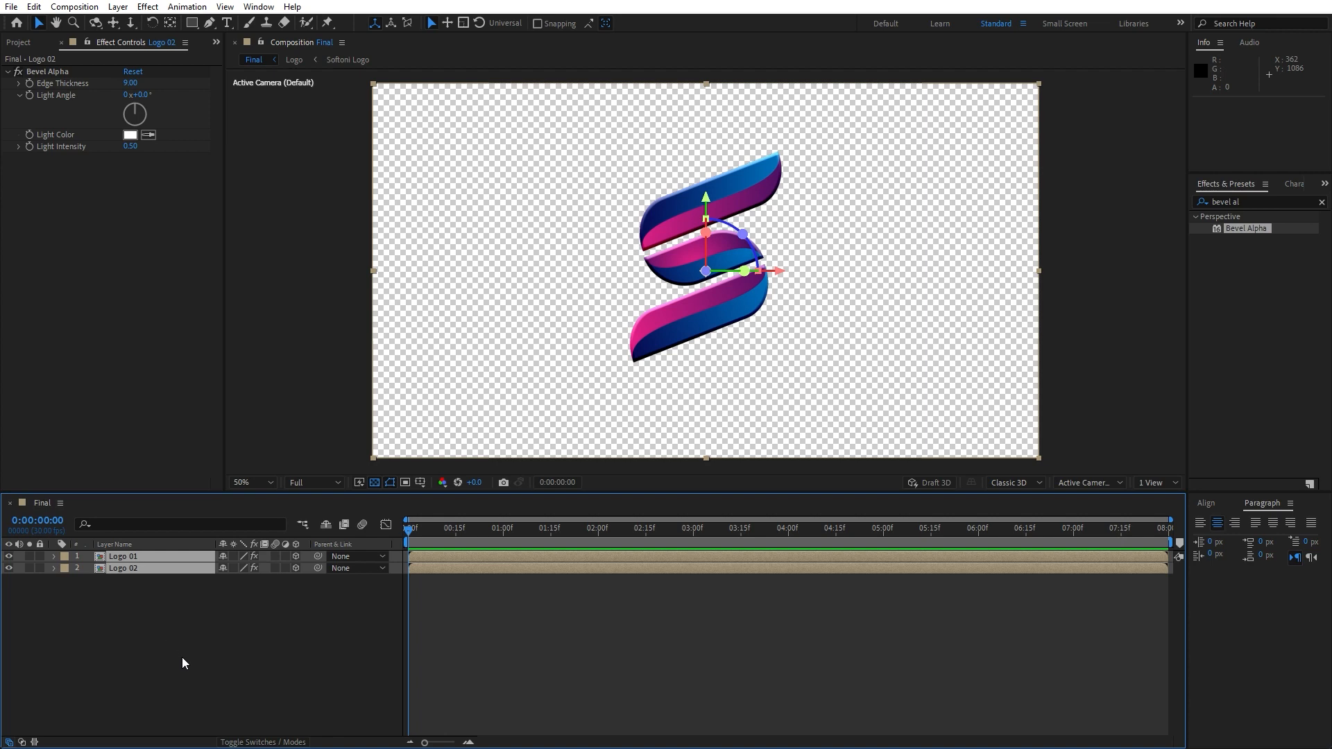
pyautogui.press('p')
pyautogui.click(182, 657)
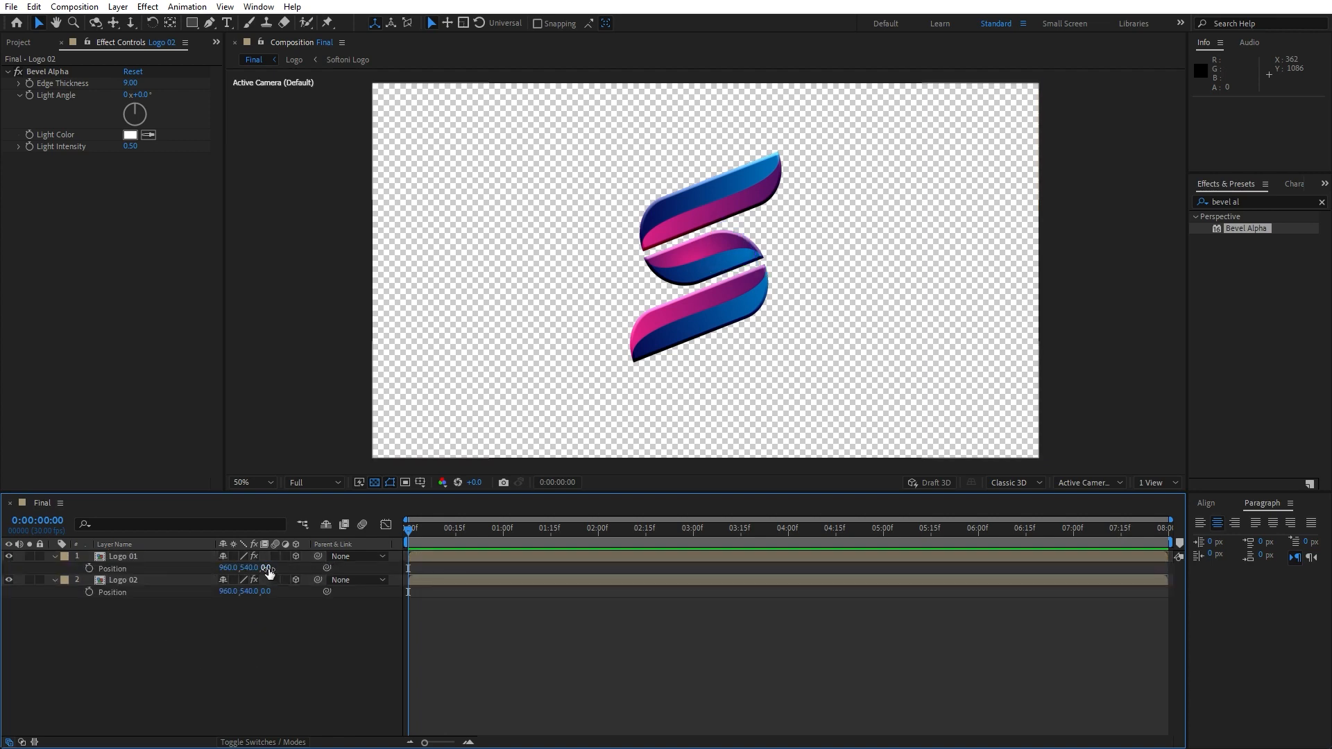
# Set the Z position of Logo 01 to 1 and of Logo 02 to 2
pyautogui.click(266, 568)
pyautogui.write('1')
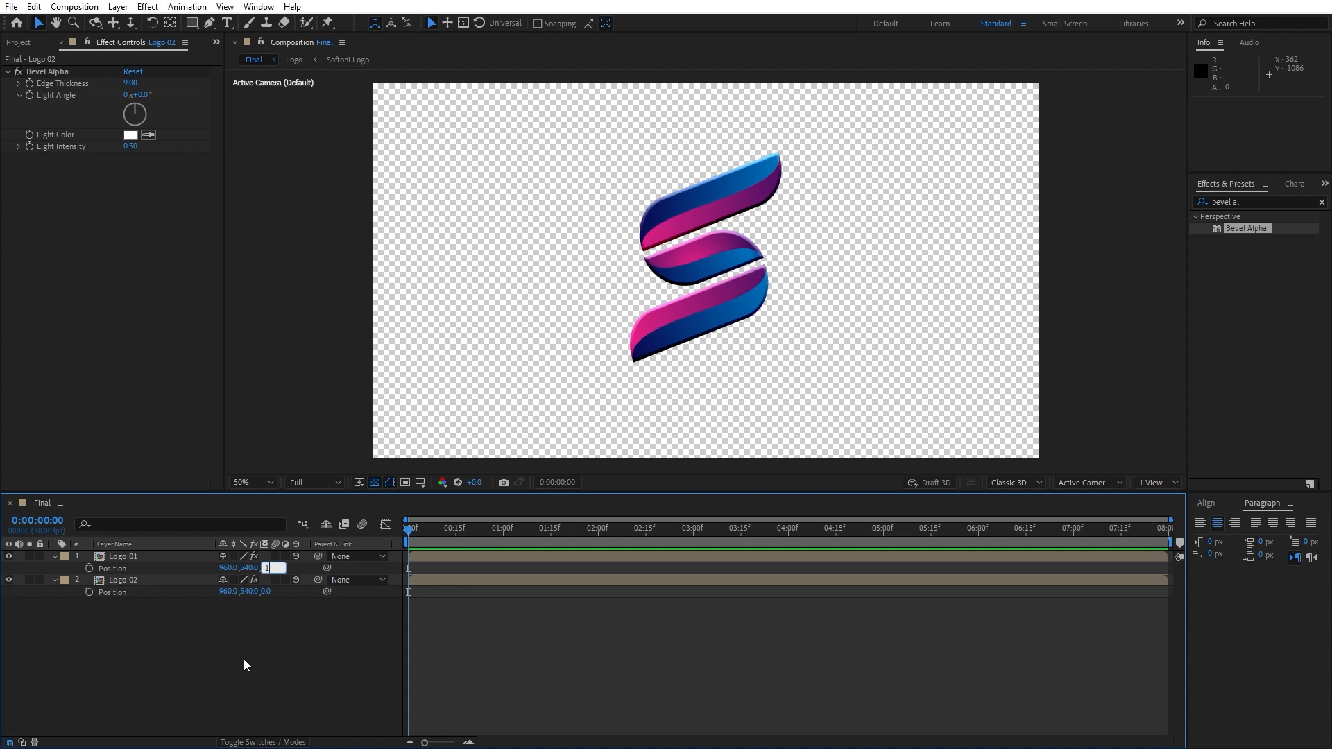
pyautogui.press('Return')
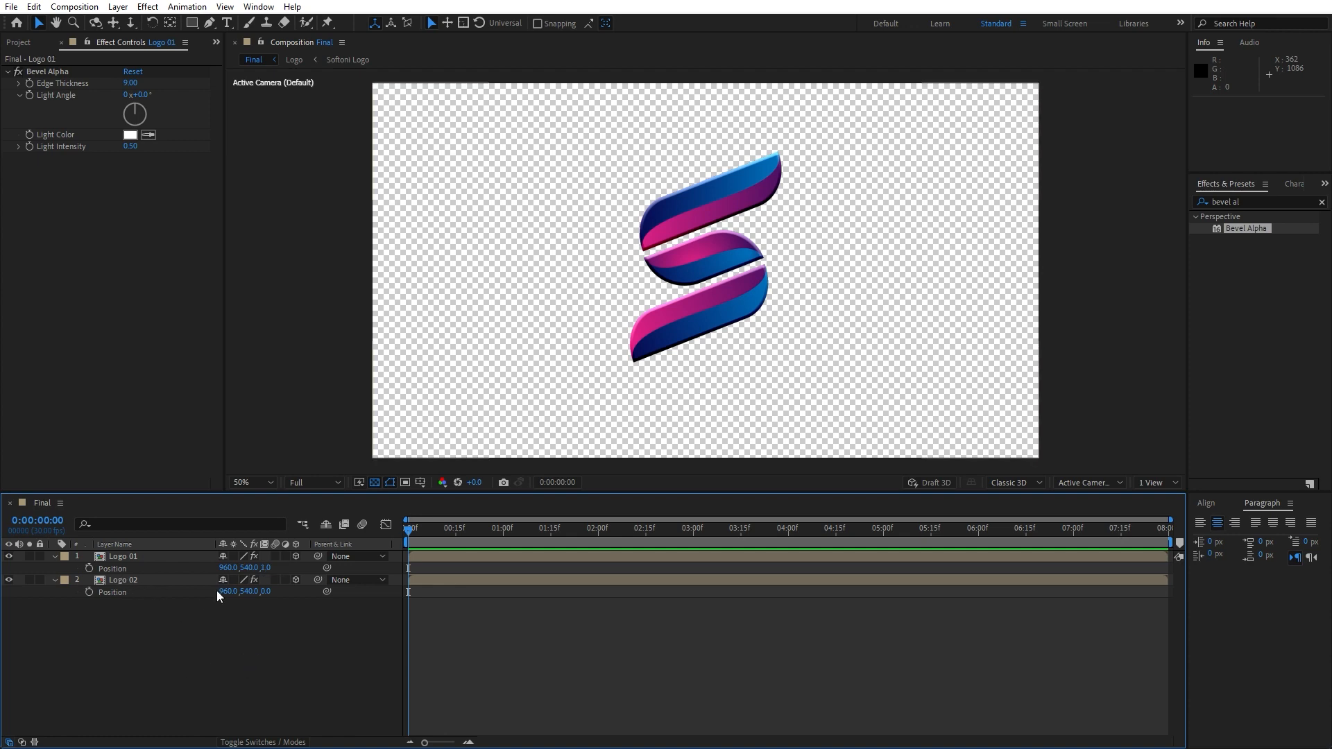
pyautogui.click(265, 592)
pyautogui.write('2')
pyautogui.press('Return')
# Duplicate Logo 02 and set the new Logo 03 layer's Z position to 3
pyautogui.click(134, 580)
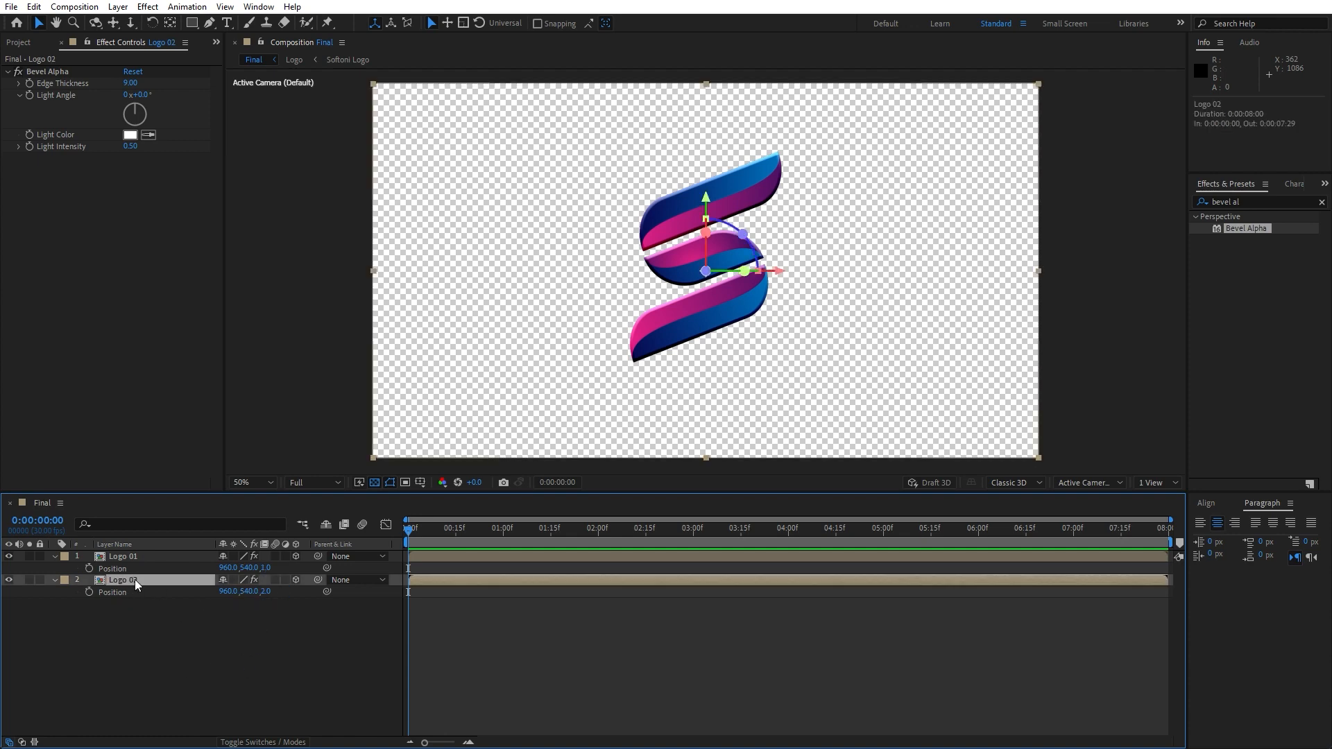
pyautogui.hotkey('ctrl', 'd')
pyautogui.moveTo(135, 580); pyautogui.dragTo(140, 630)
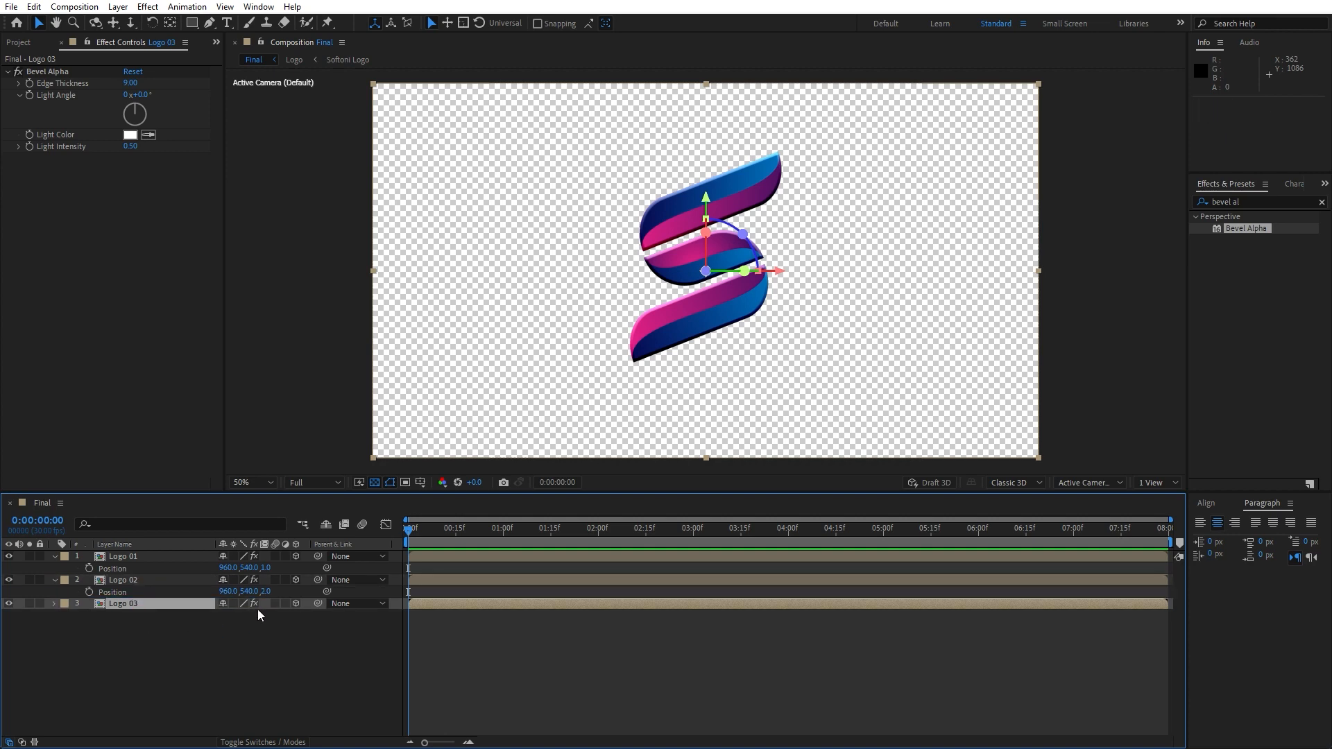
pyautogui.press('p')
pyautogui.click(266, 616)
pyautogui.write('3')
pyautogui.click(261, 669)
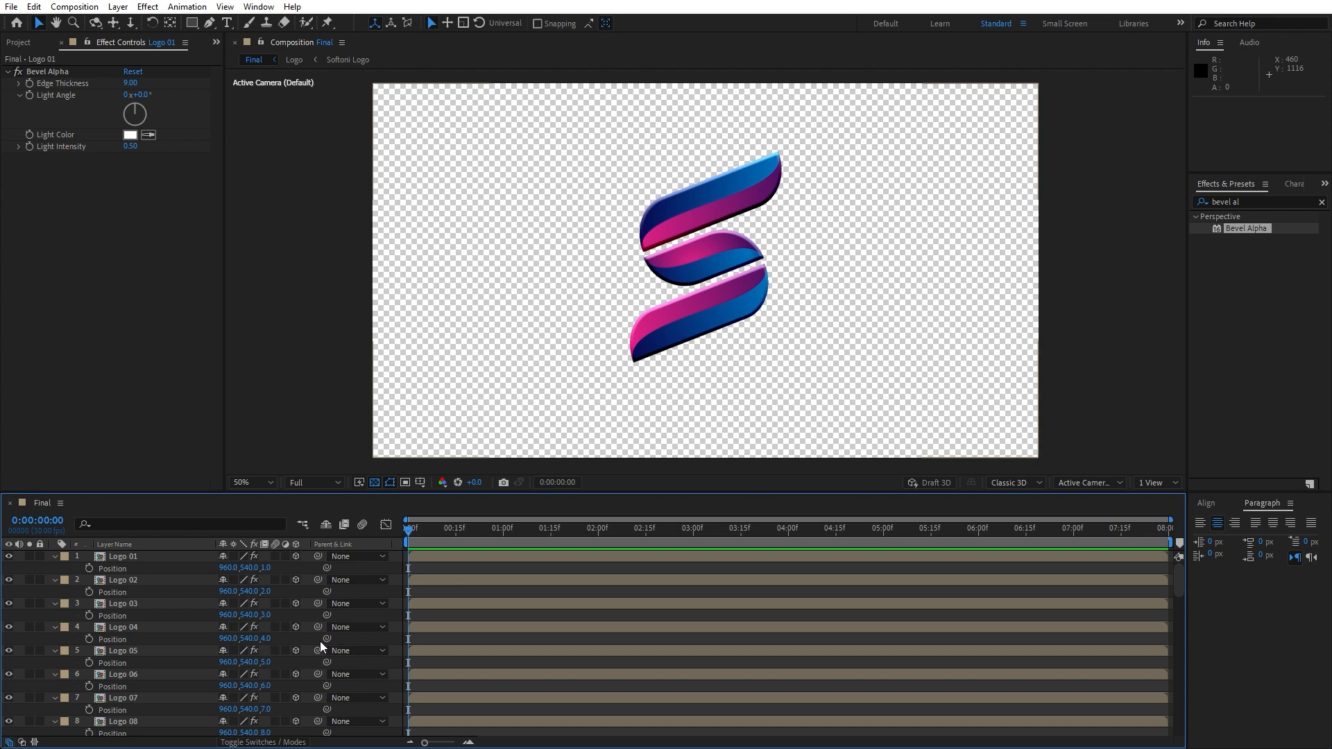
pyautogui.scroll(-15, 217, 651)
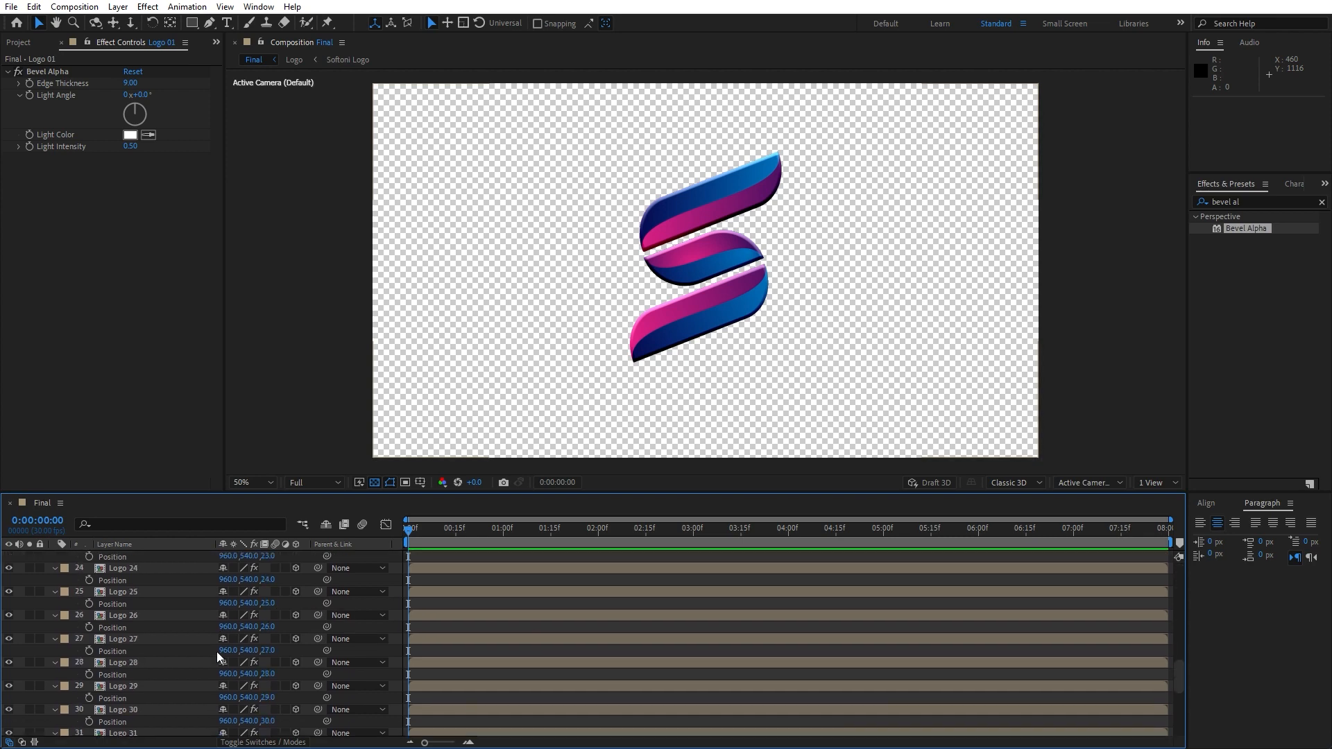
# Delete the Bevel Alpha effect from the Logo 01 layer
pyautogui.scroll(5, 217, 651)
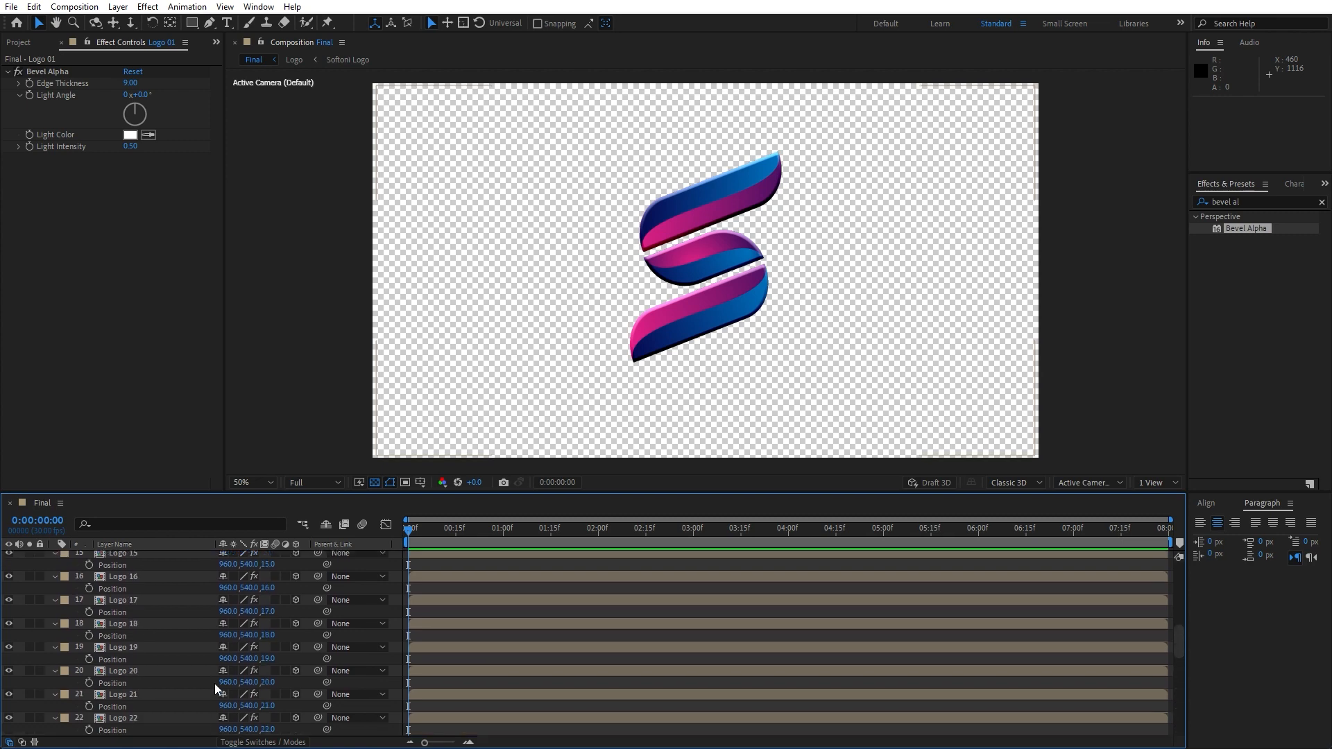
pyautogui.scroll(9, 214, 684)
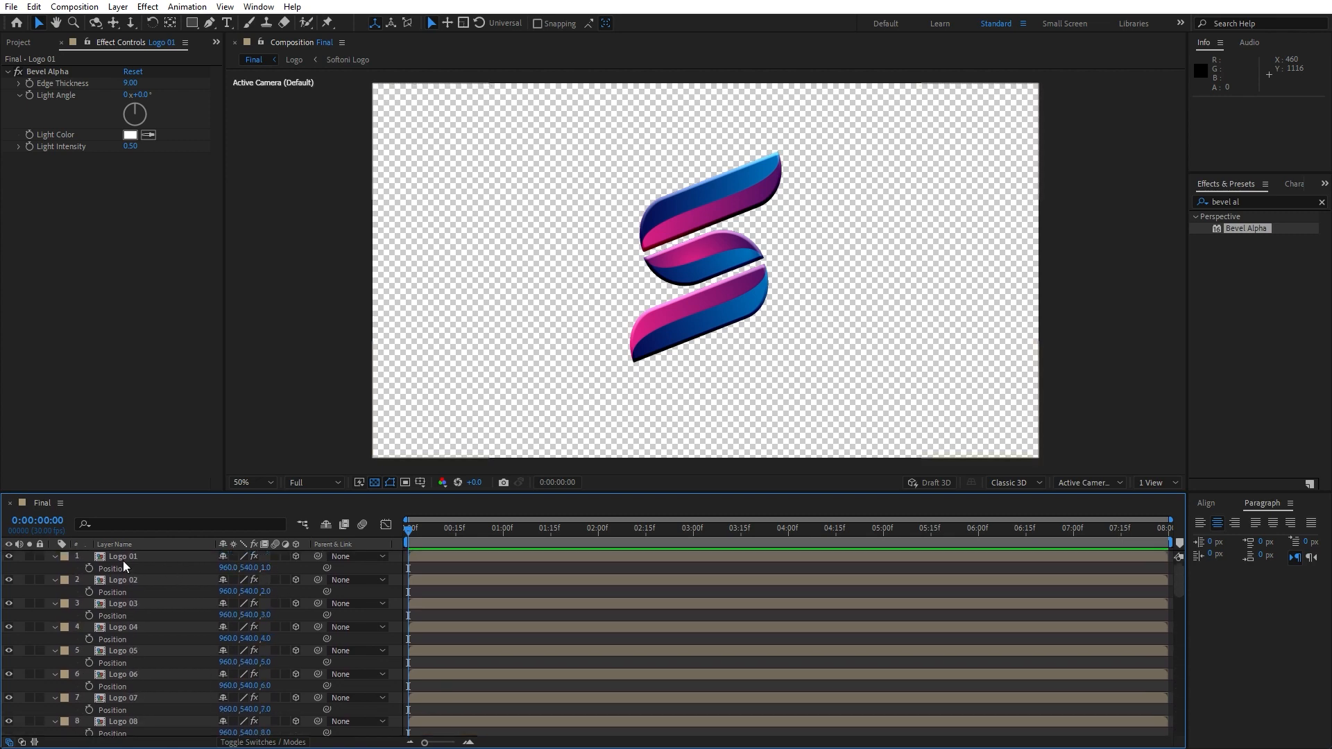
pyautogui.scroll(-18, 257, 656)
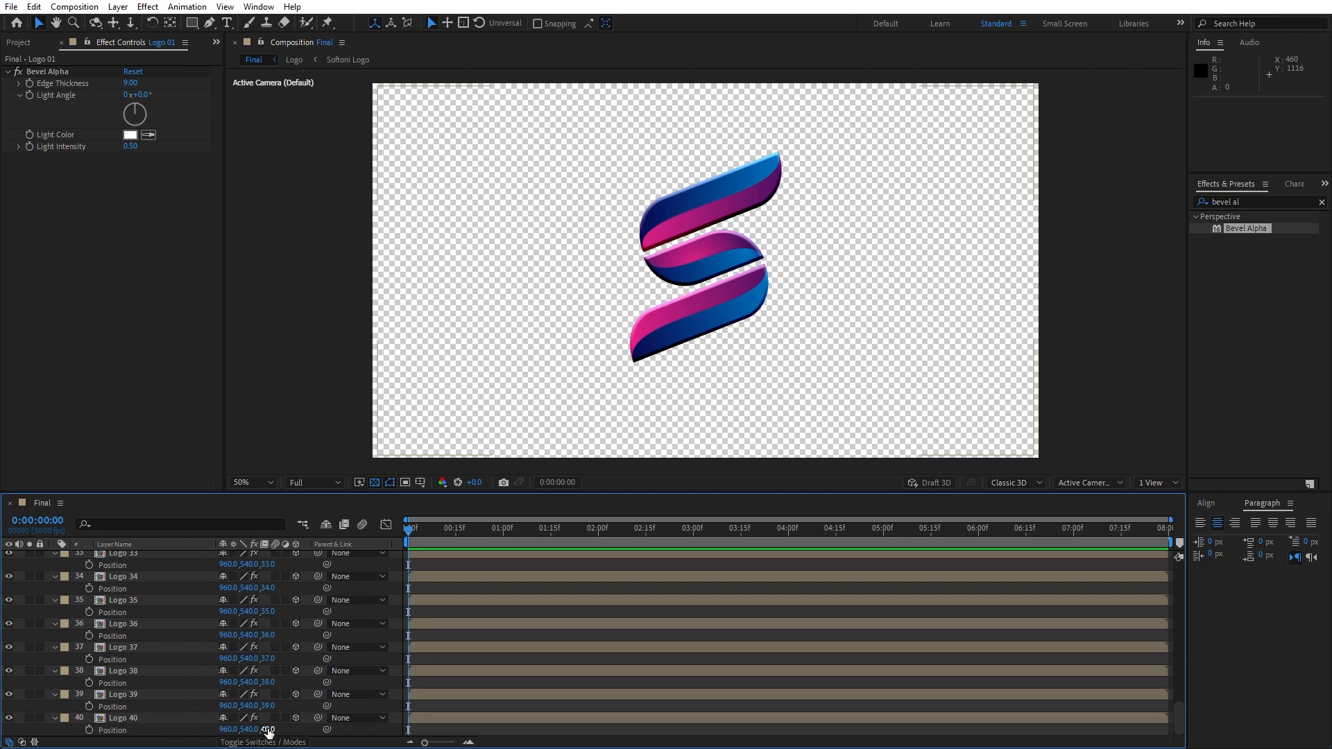
pyautogui.click(138, 718)
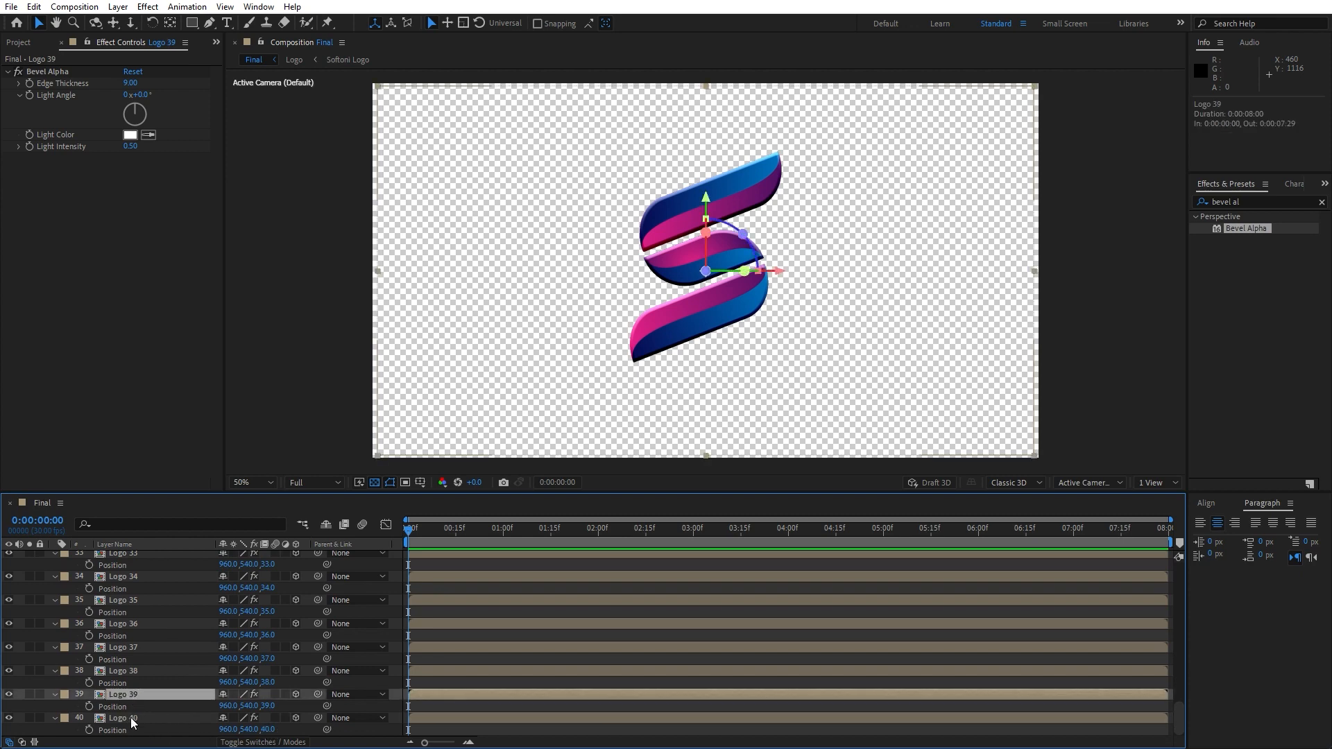
pyautogui.scroll(18, 104, 677)
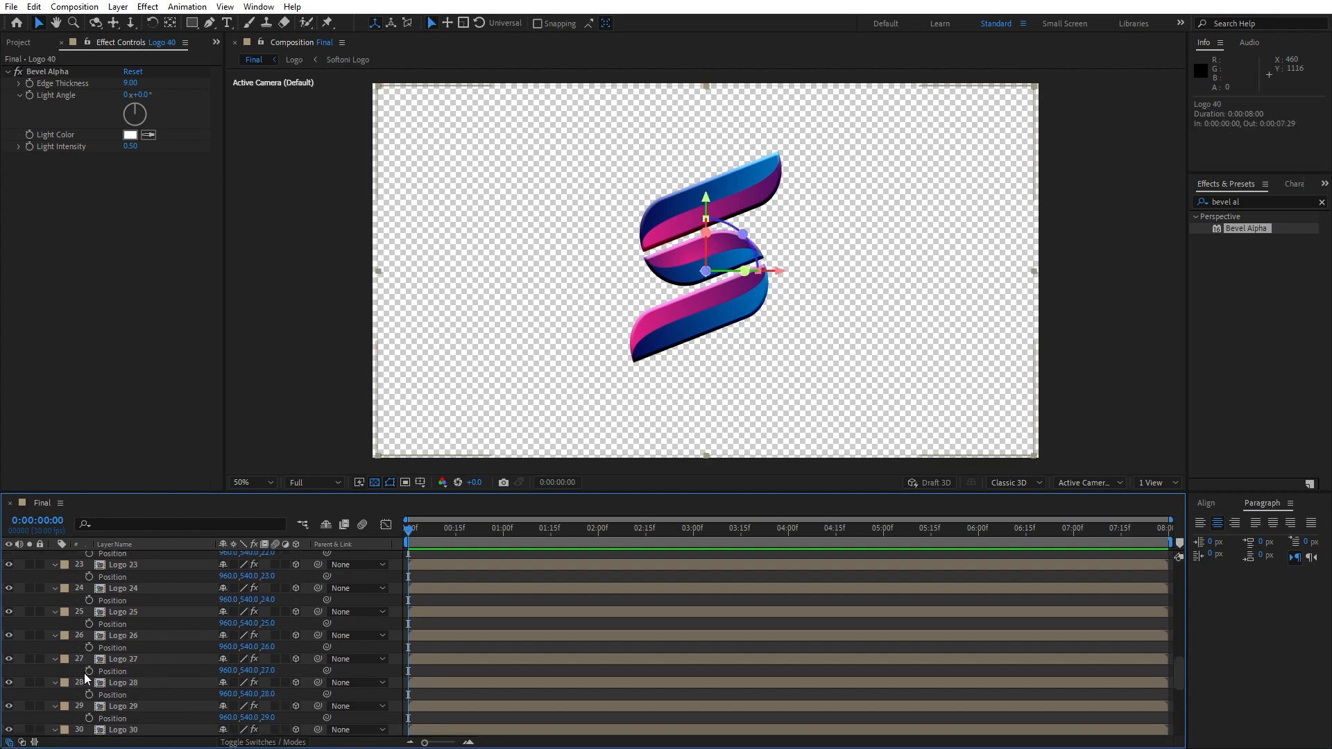
pyautogui.click(123, 556)
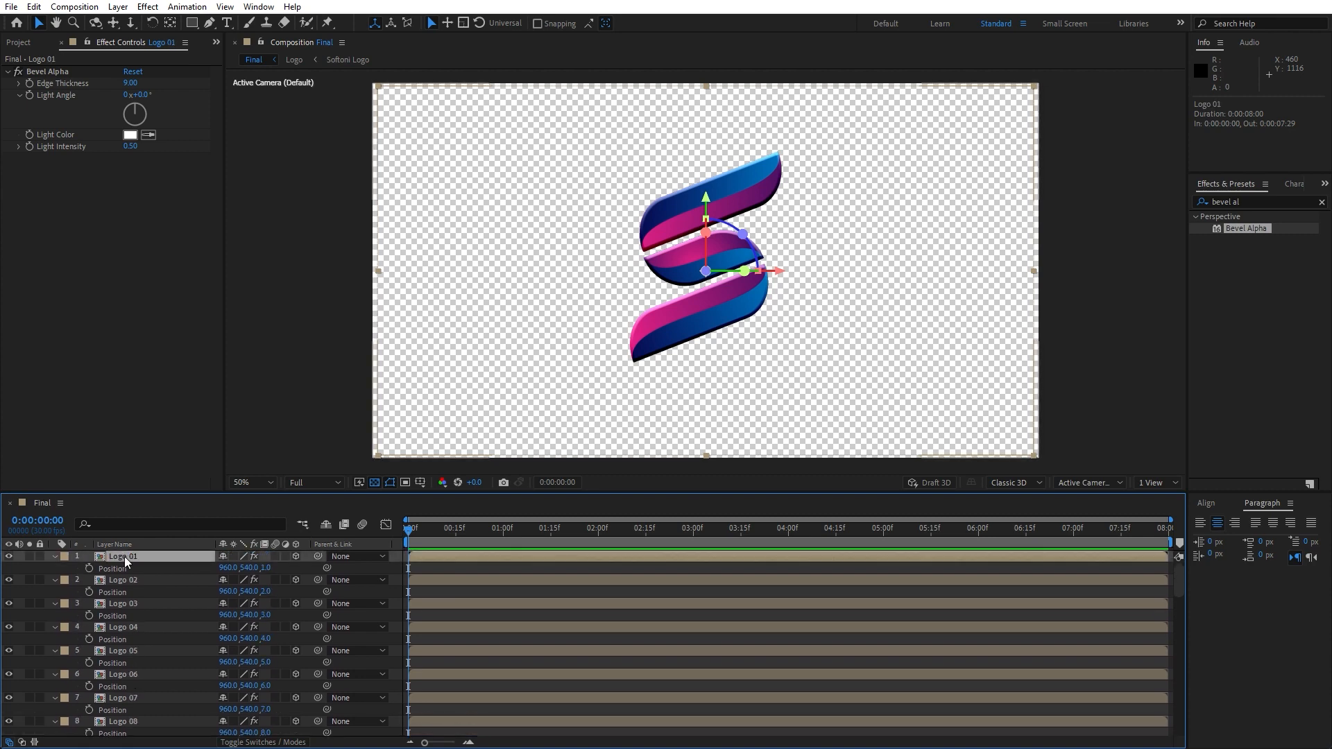
pyautogui.click(52, 73)
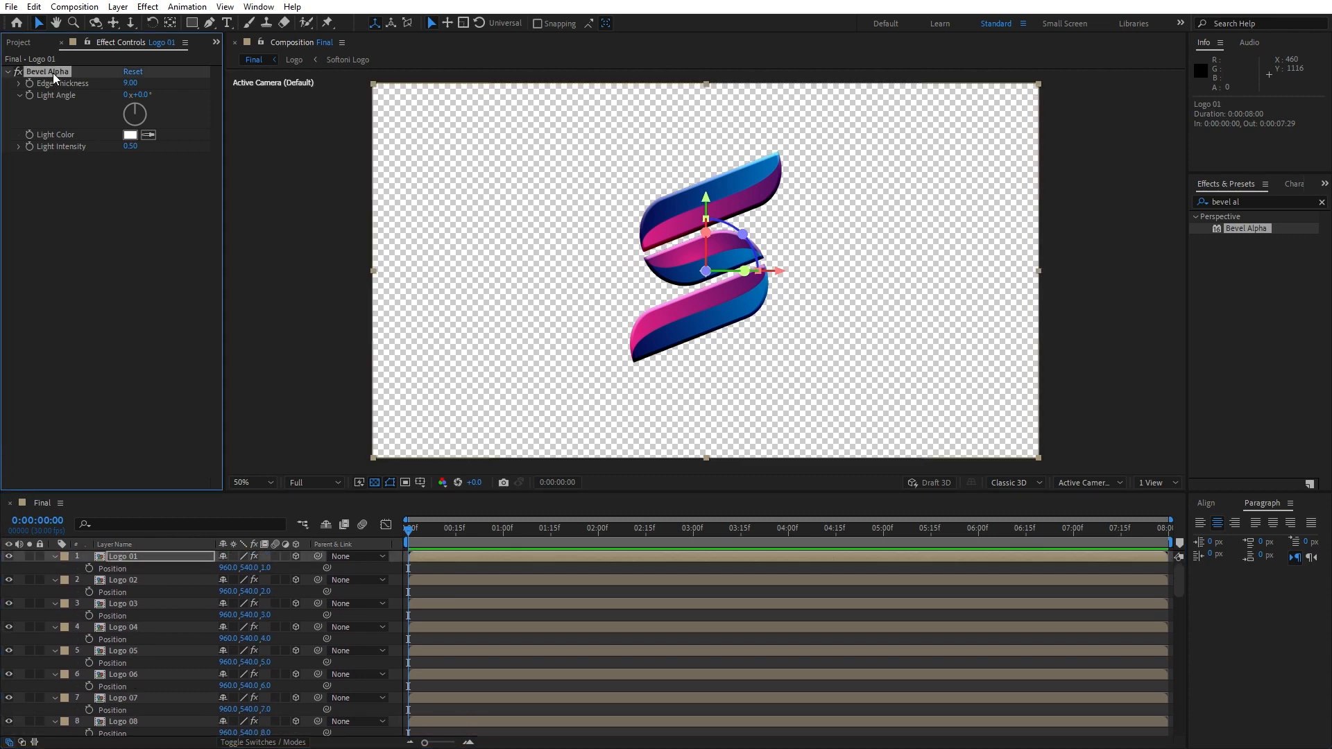
pyautogui.press('Delete')
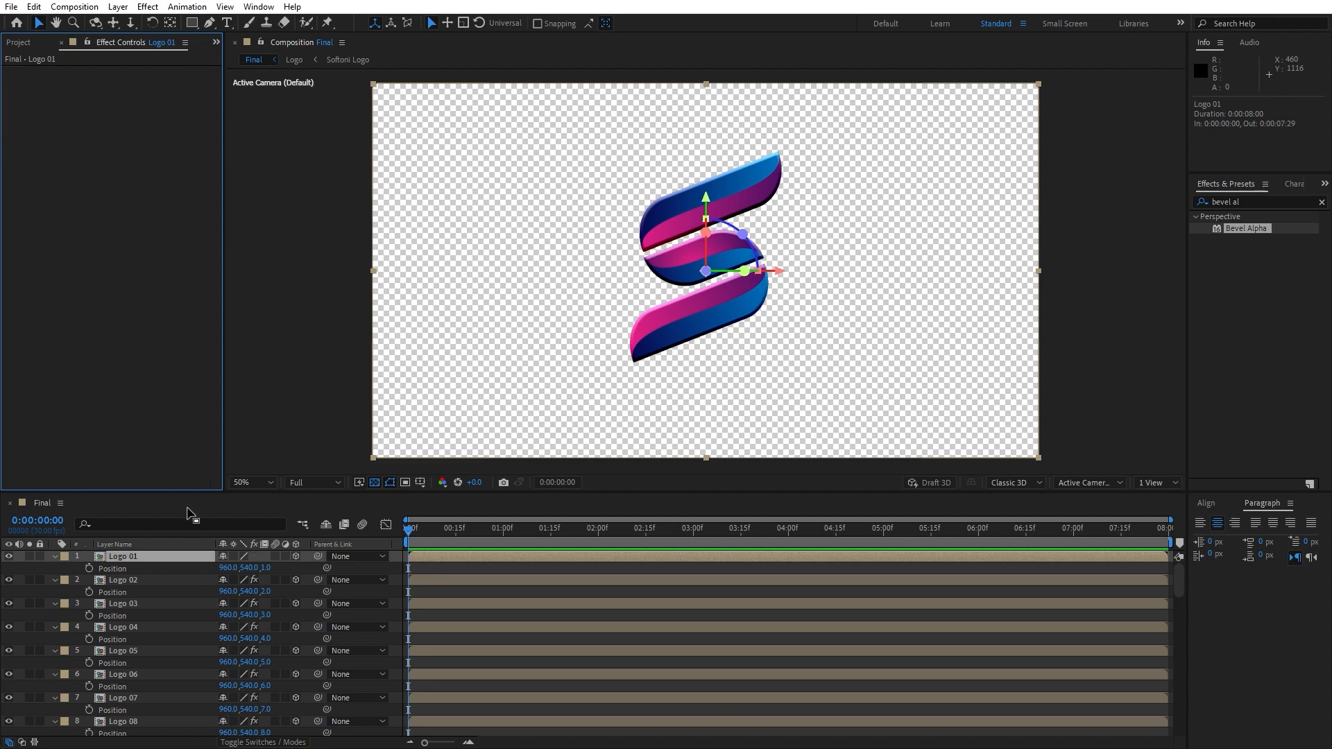
# Select all logo layers and pre-compose them into a new composition named Logo + Elements, moving all attributes
pyautogui.click(51, 565)
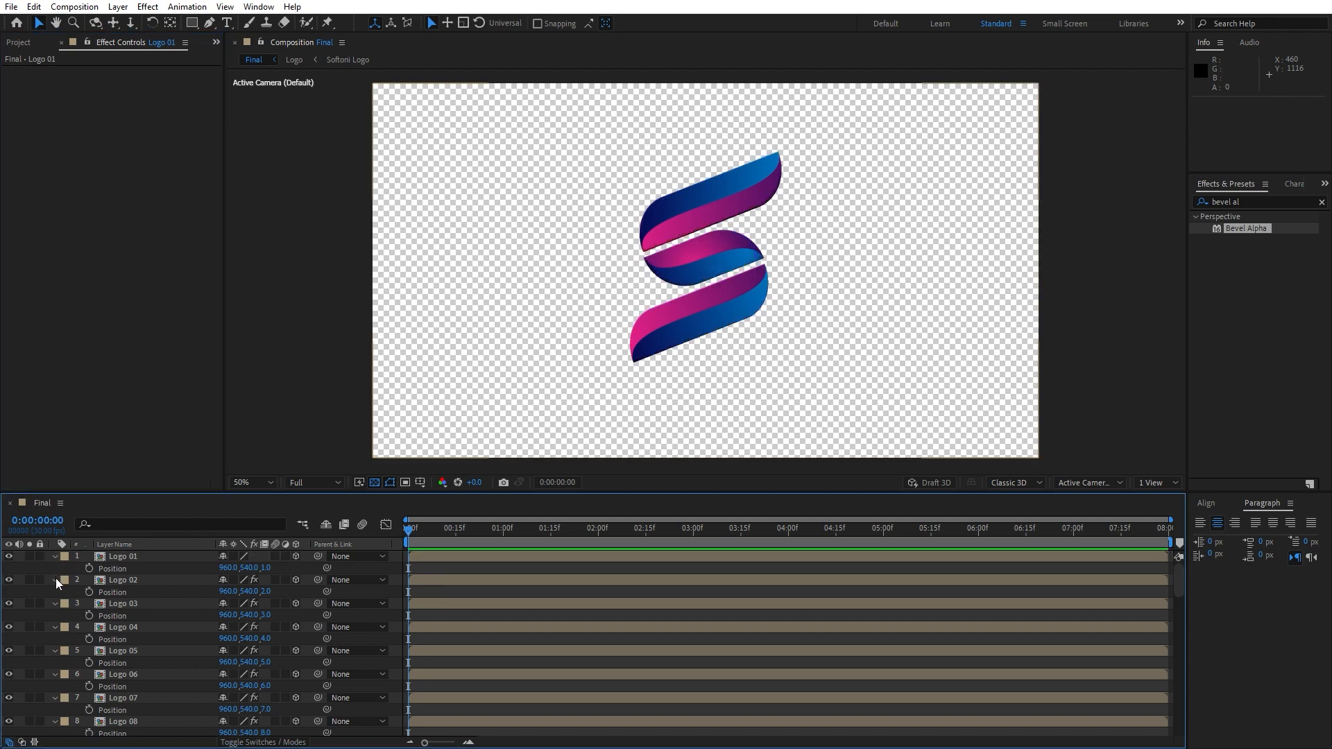
pyautogui.hotkey('ctrl', 'a')
pyautogui.click(56, 581)
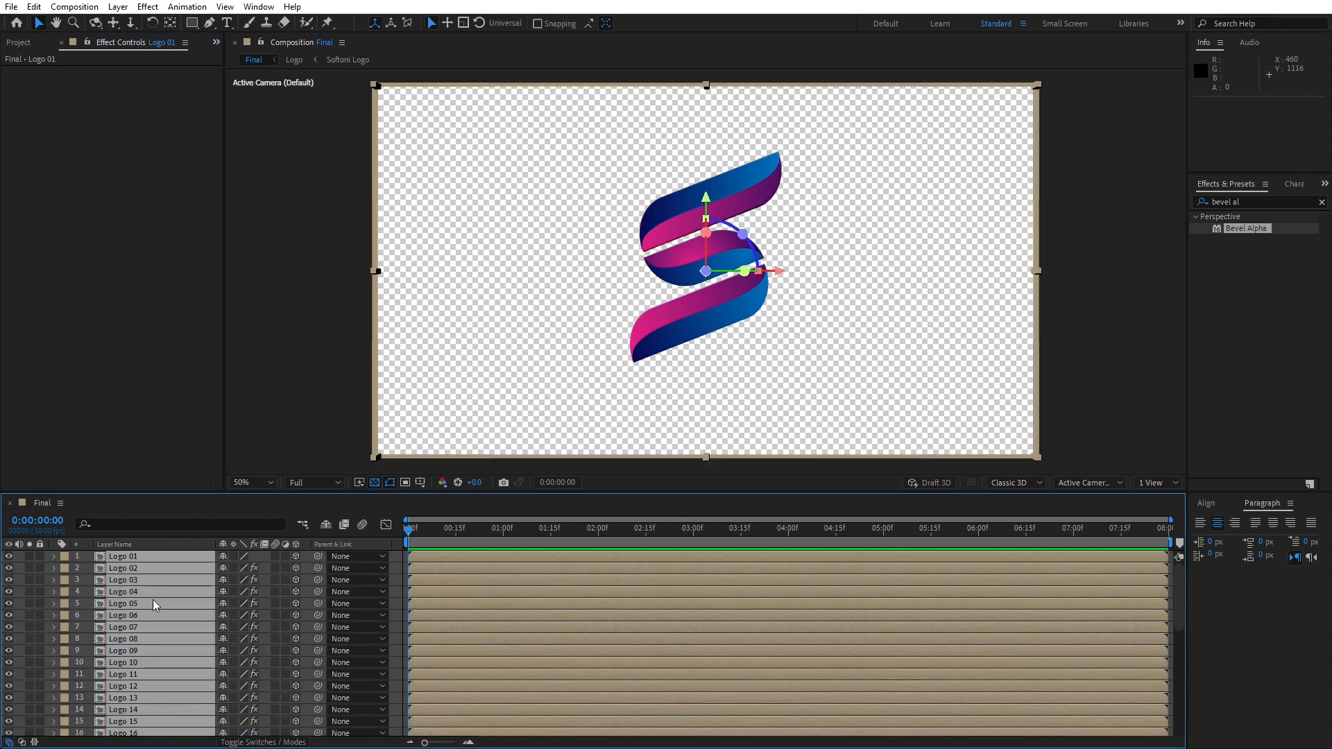
pyautogui.rightClick(130, 642)
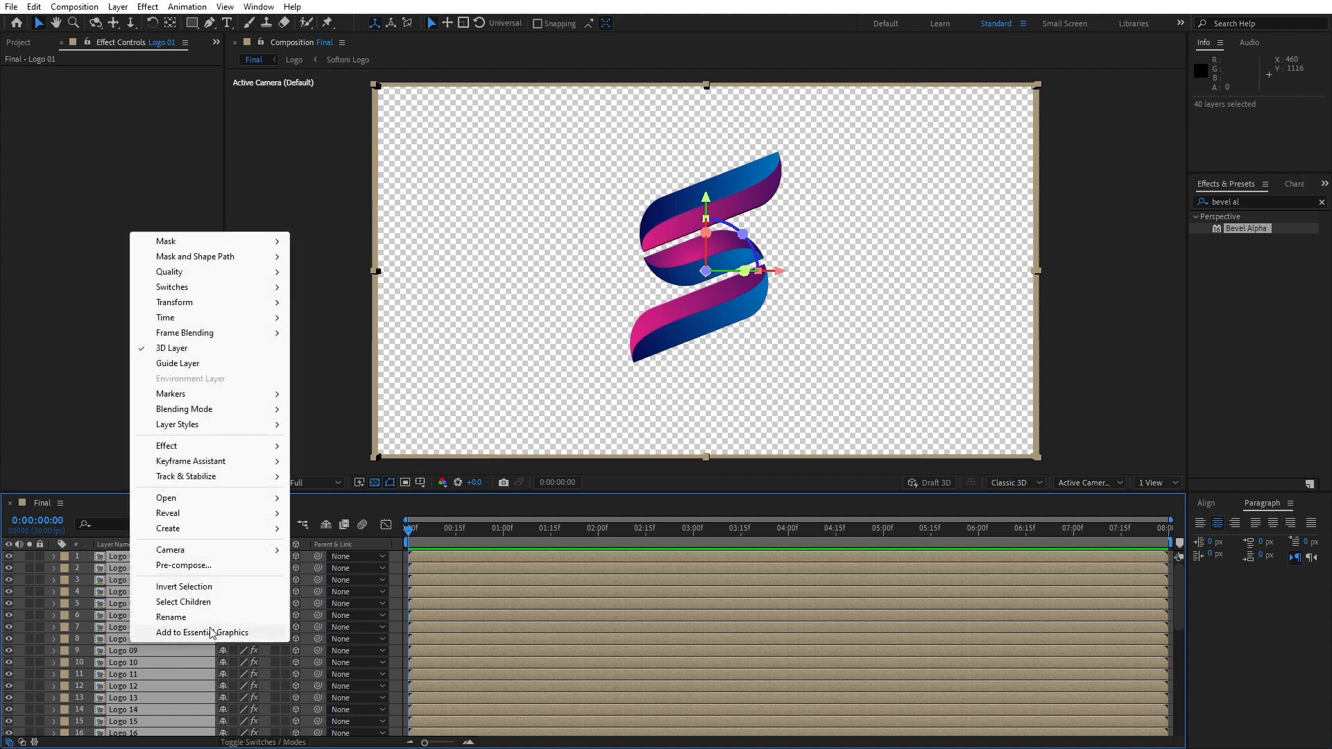
pyautogui.click(182, 565)
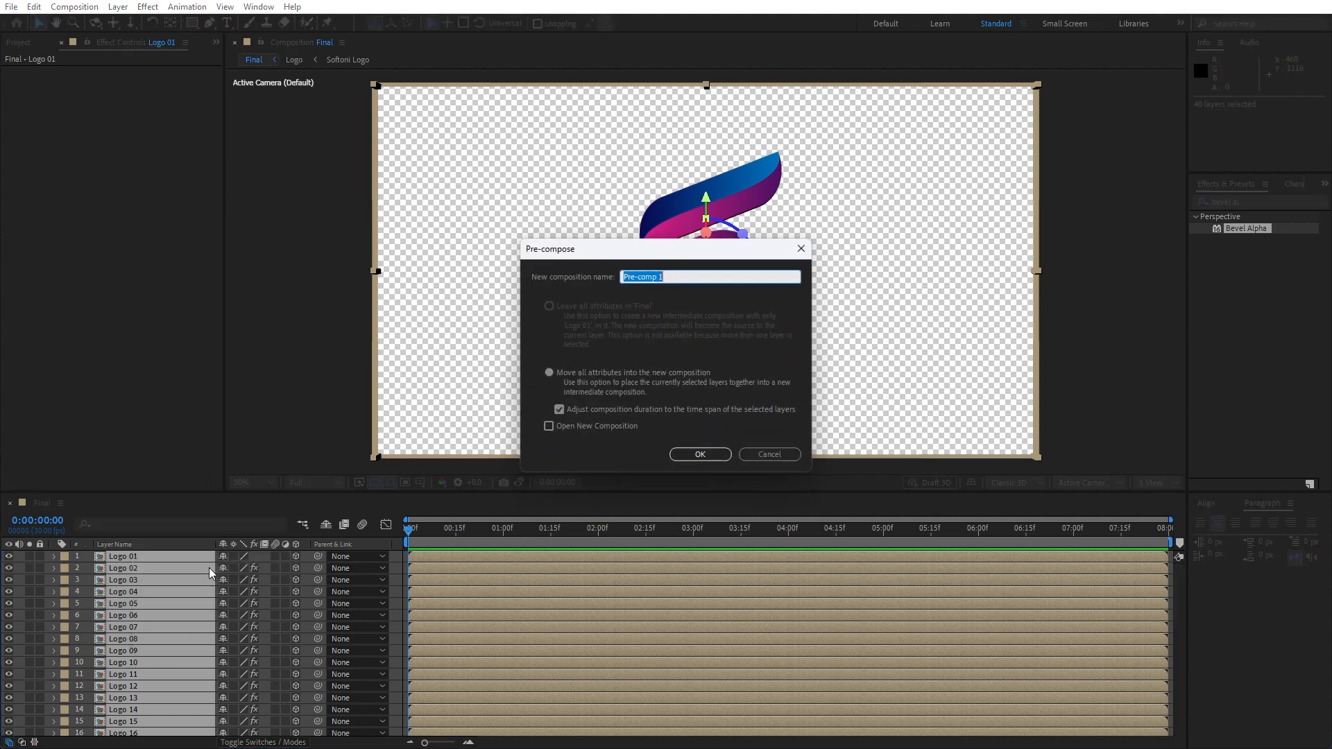
pyautogui.write('Logo + Elements')
pyautogui.click(550, 373)
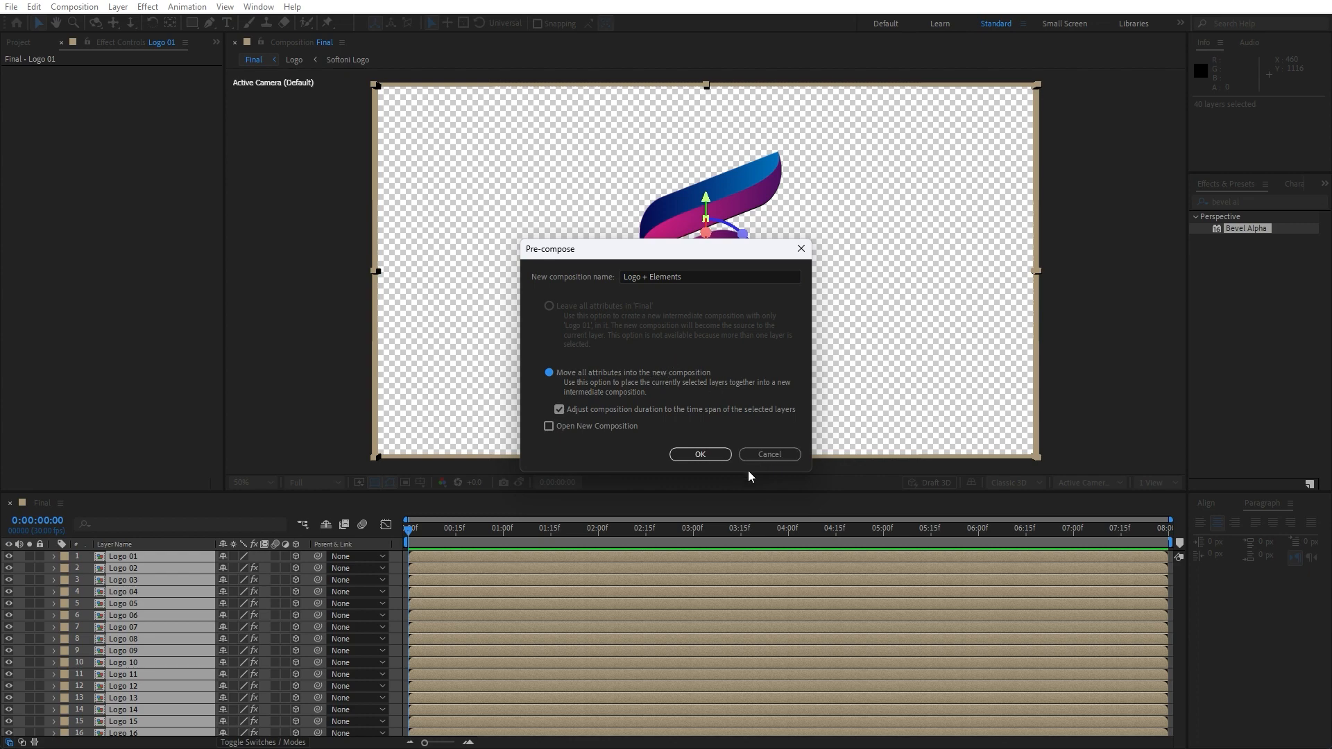
pyautogui.click(699, 455)
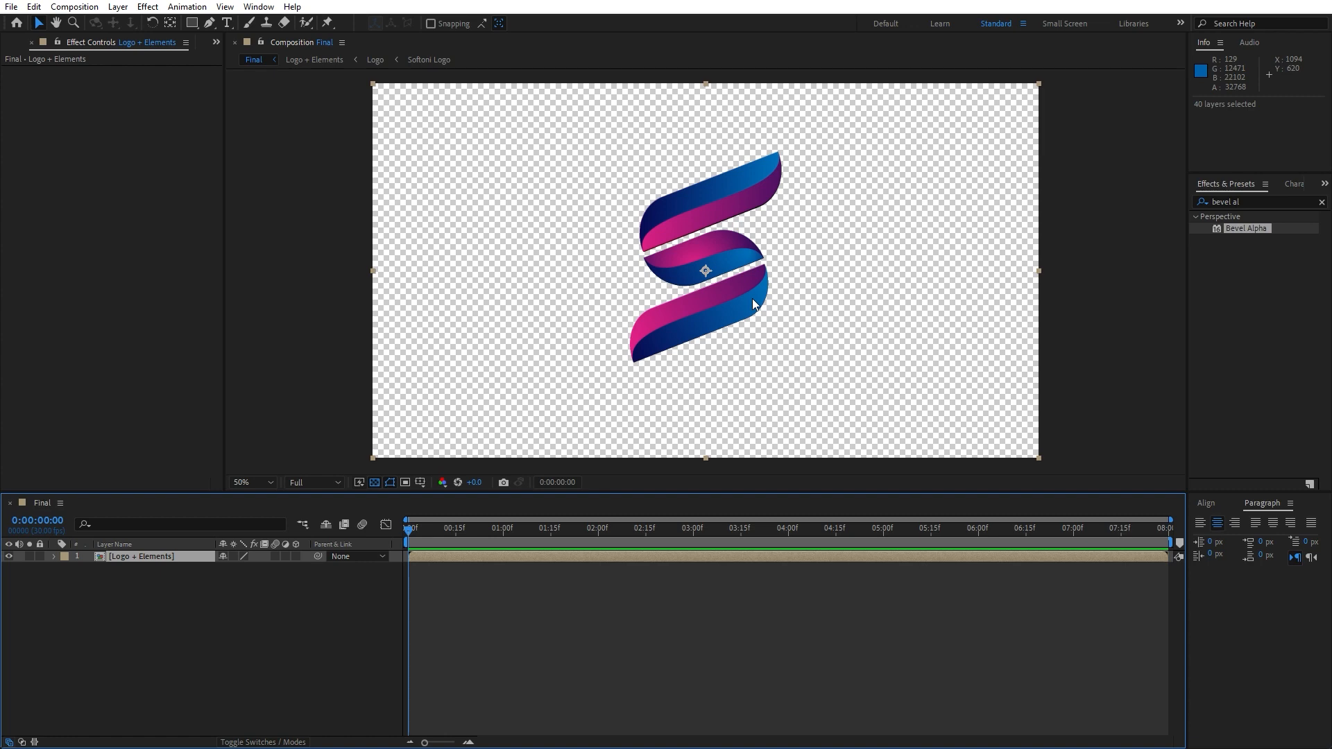
# Create a new solid layer named Background in the Final composition
pyautogui.click(257, 640)
pyautogui.rightClick(228, 657)
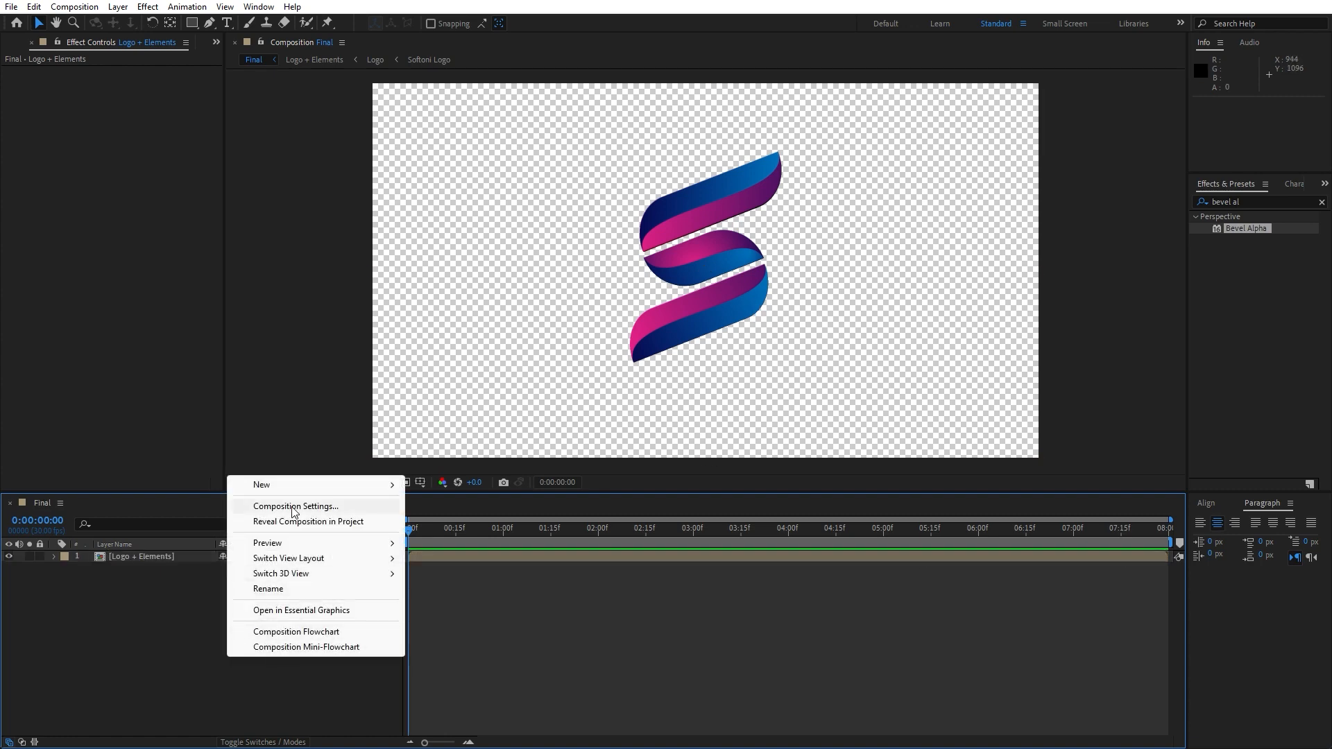
pyautogui.moveTo(354, 495)
pyautogui.click(452, 524)
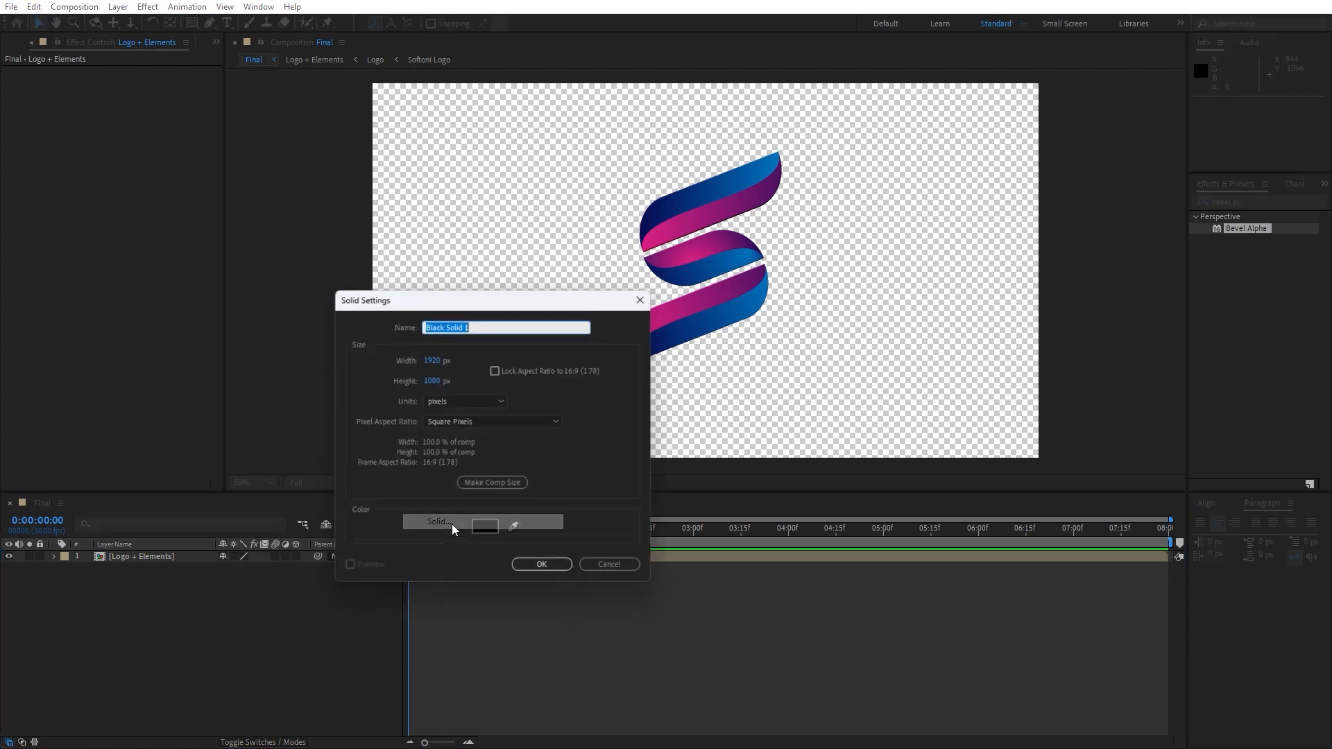
pyautogui.write('Bac')
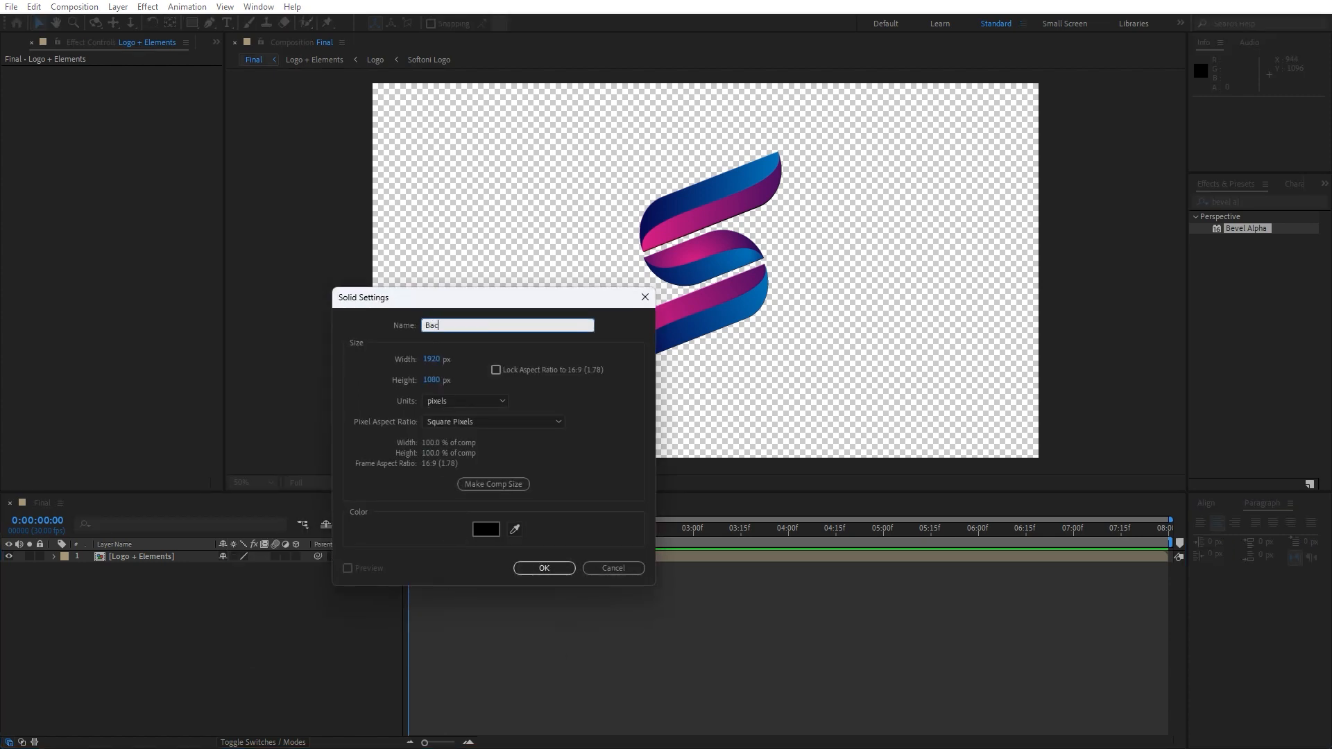
pyautogui.write('kground')
pyautogui.press('Return')
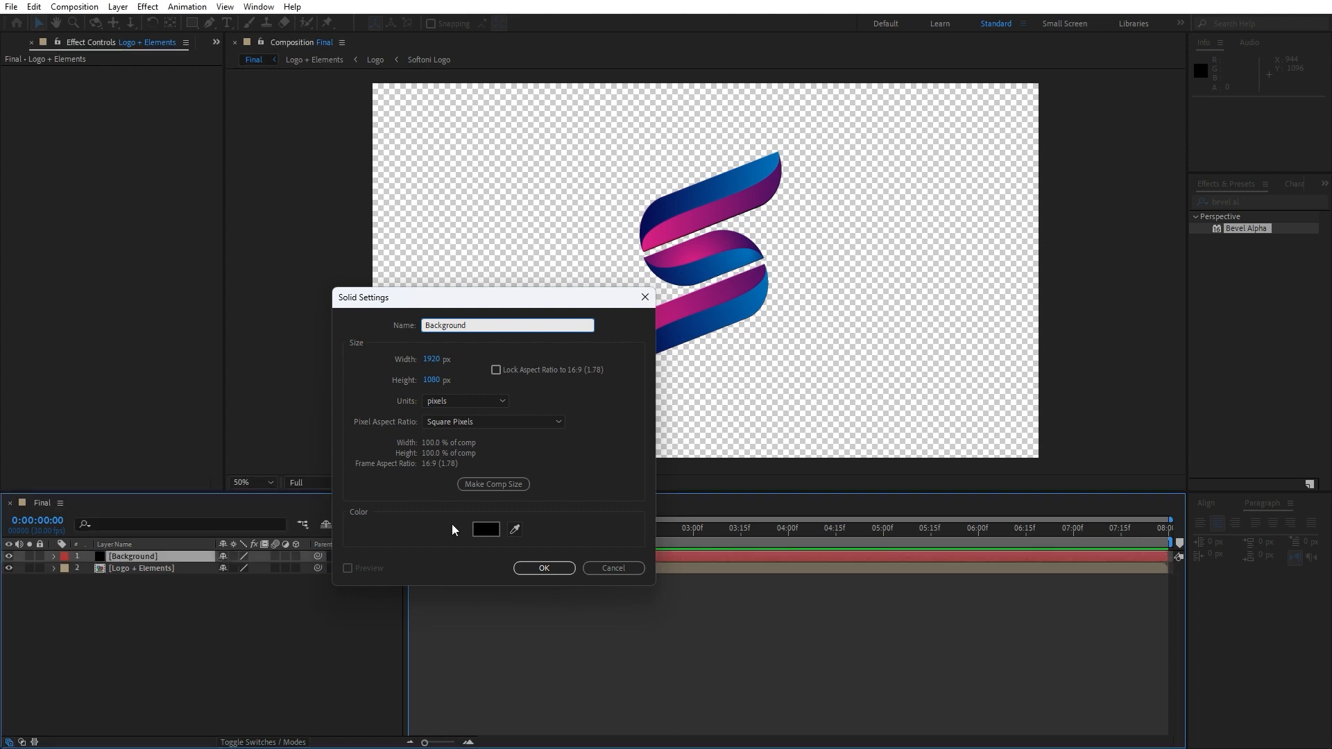
# Search for the Gradient Ramp effect and apply it to the Background layer
pyautogui.click(1250, 195)
pyautogui.write('ramp')
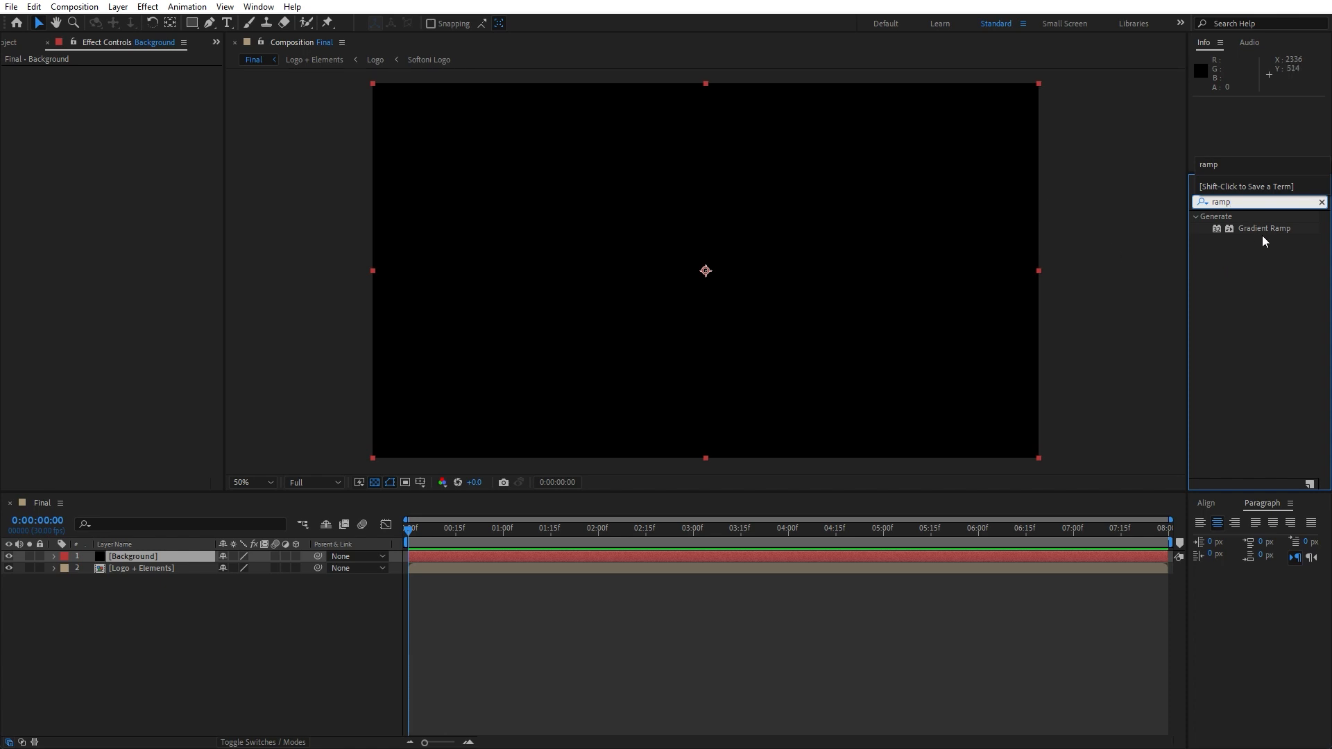
pyautogui.moveTo(1264, 231); pyautogui.dragTo(135, 595)
pyautogui.press(',')
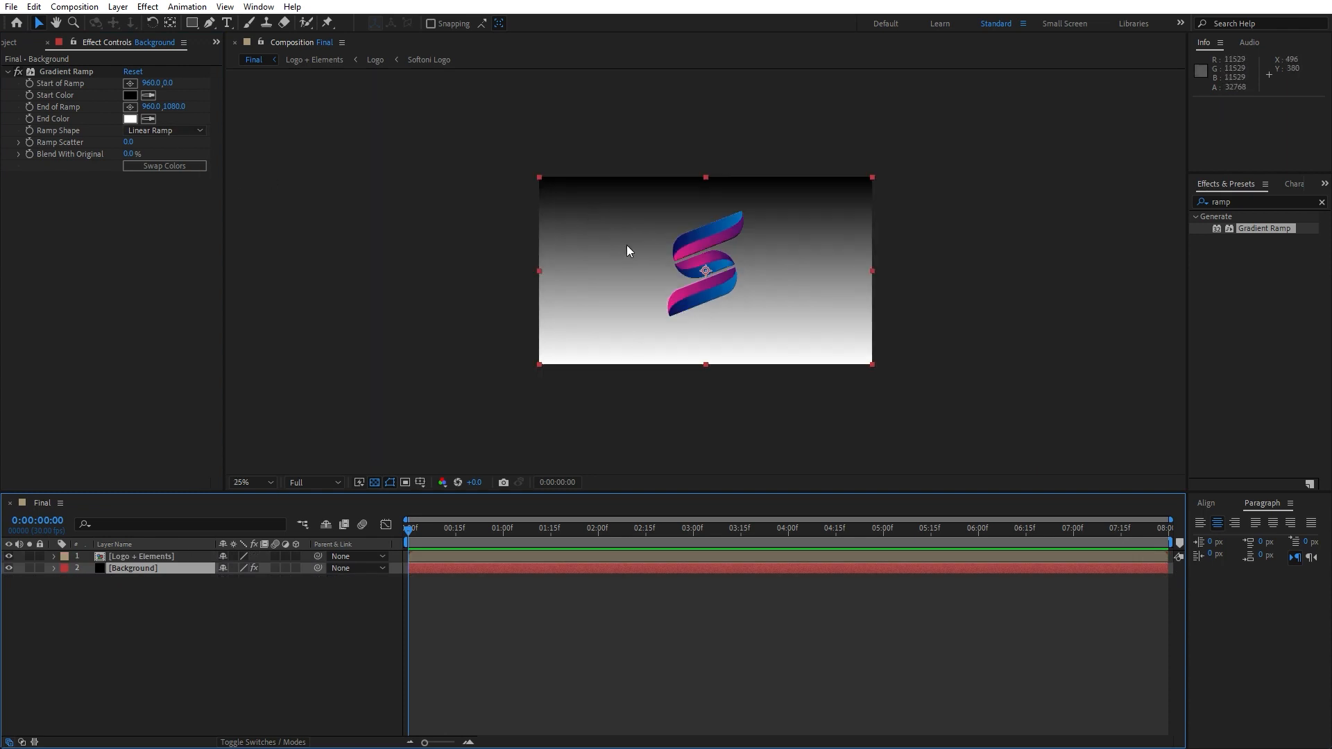
# Move the gradient ramp's start point to the upper-left corner and its end point beyond the lower-right corner
pyautogui.click(73, 71)
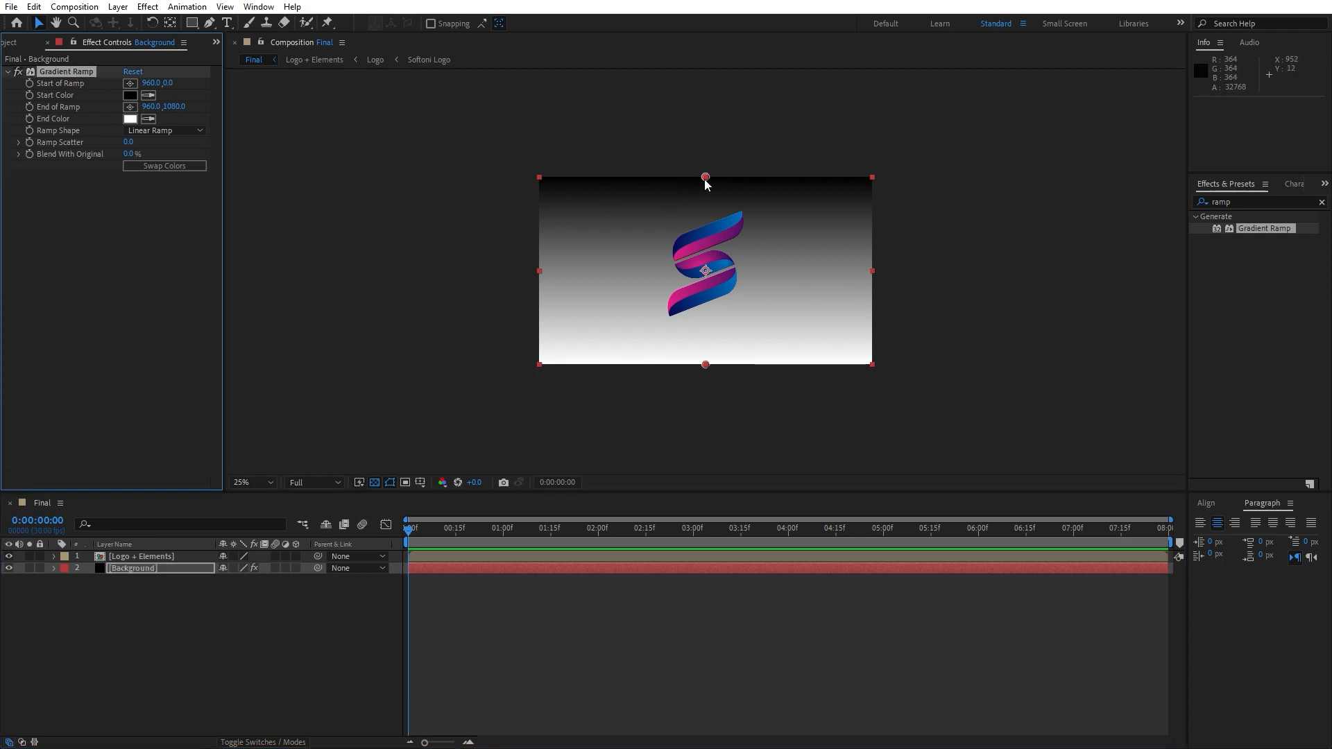
pyautogui.click(135, 83)
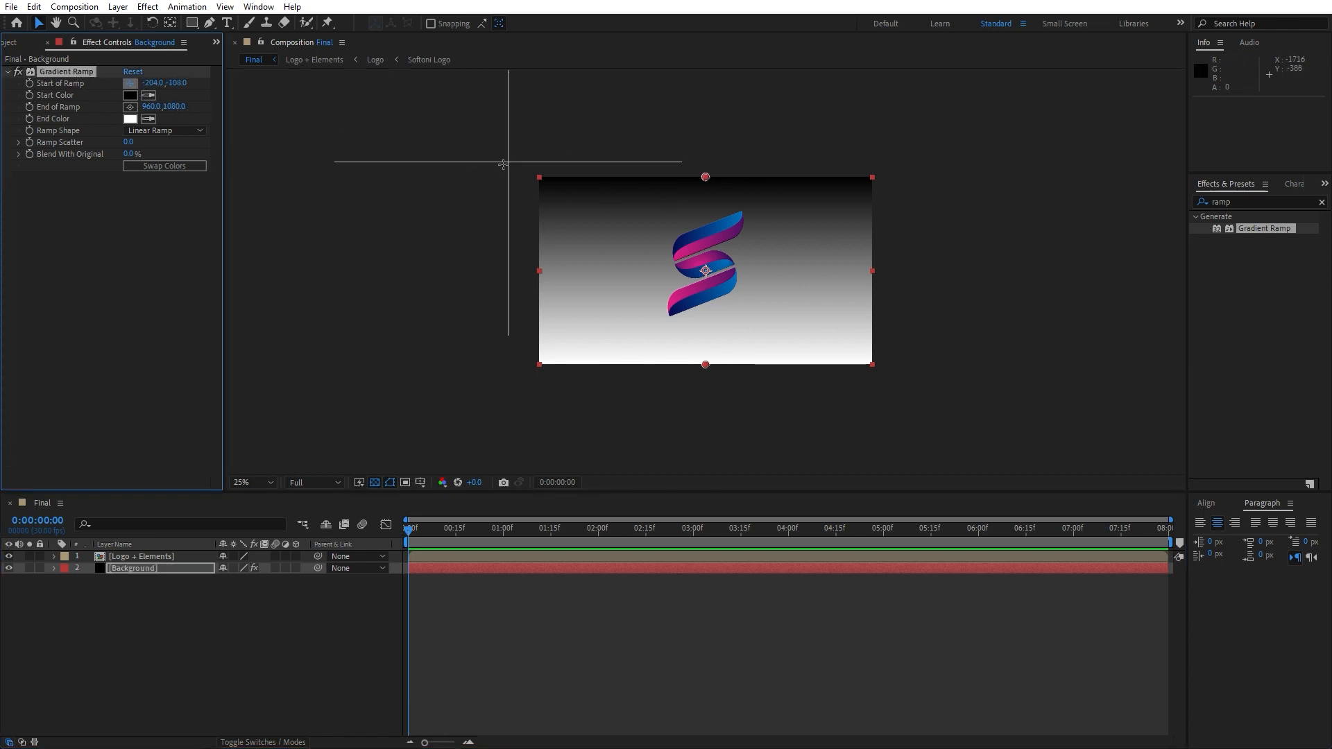
pyautogui.click(520, 178)
pyautogui.click(131, 107)
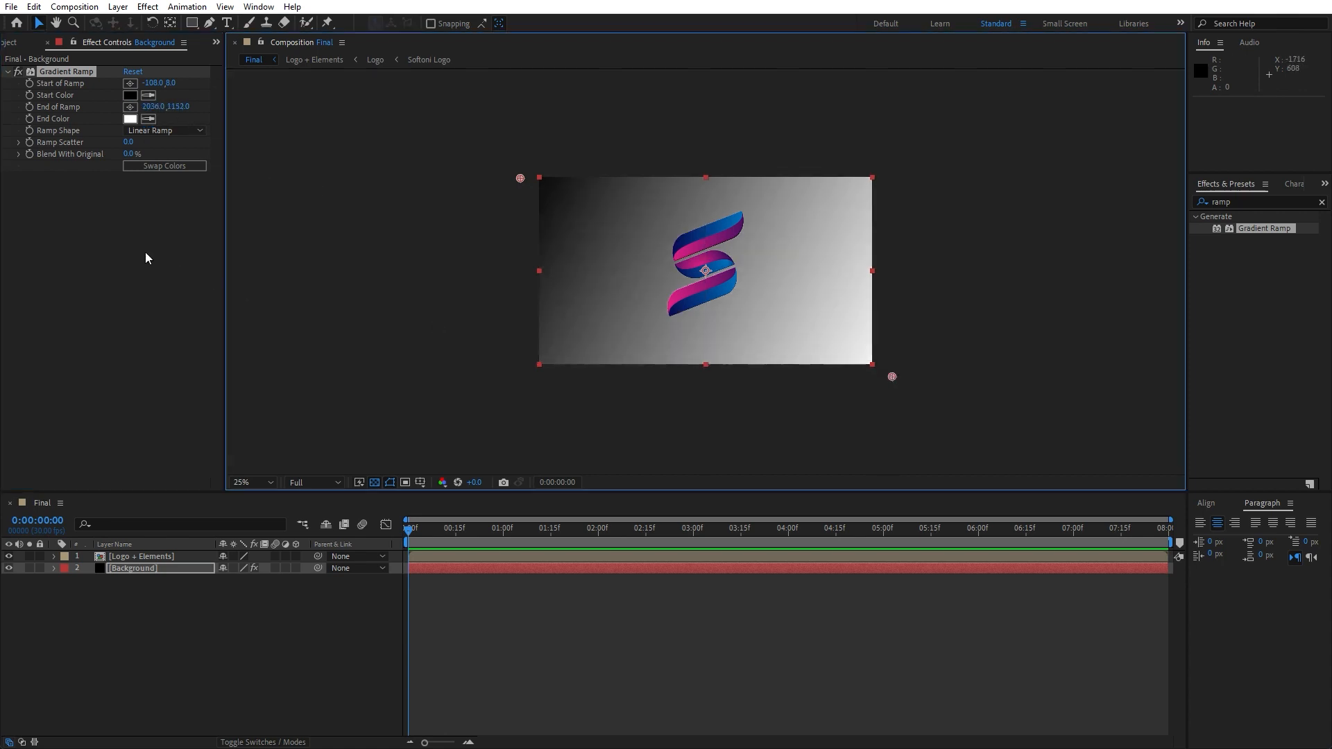
# Set the gradient ramp's start color to purple 55007C
pyautogui.scroll(-1, 858, 318)
pyautogui.scroll(2, 860, 389)
pyautogui.scroll(-1, 860, 389)
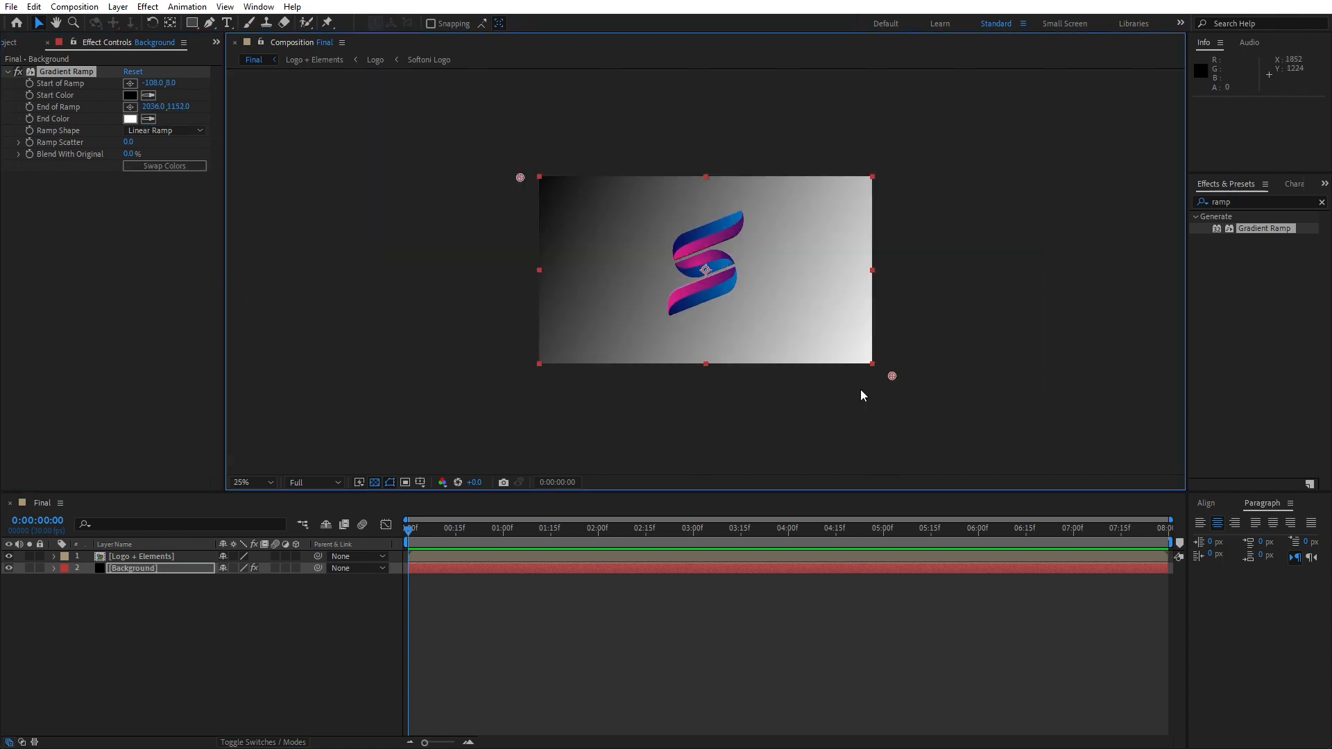
pyautogui.scroll(1, 773, 361)
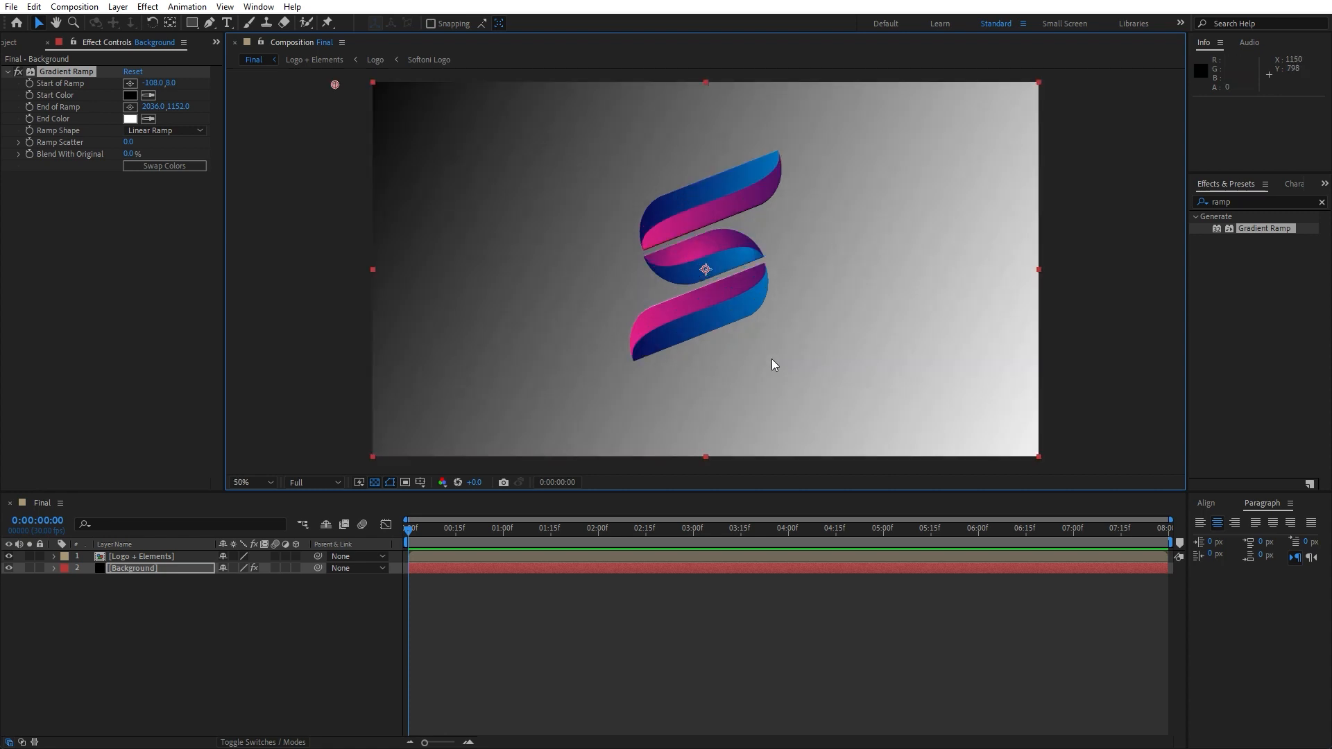
pyautogui.click(130, 95)
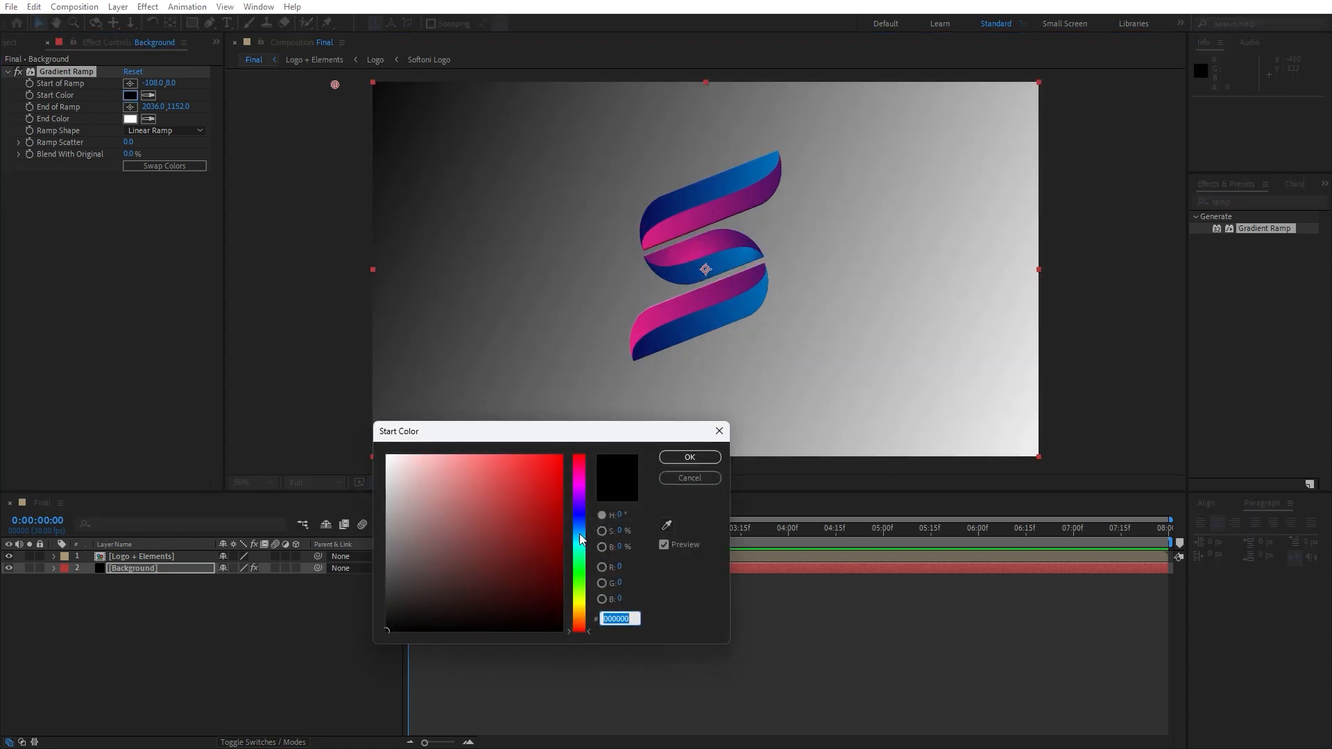
pyautogui.moveTo(580, 533); pyautogui.dragTo(571, 444)
pyautogui.click(580, 494)
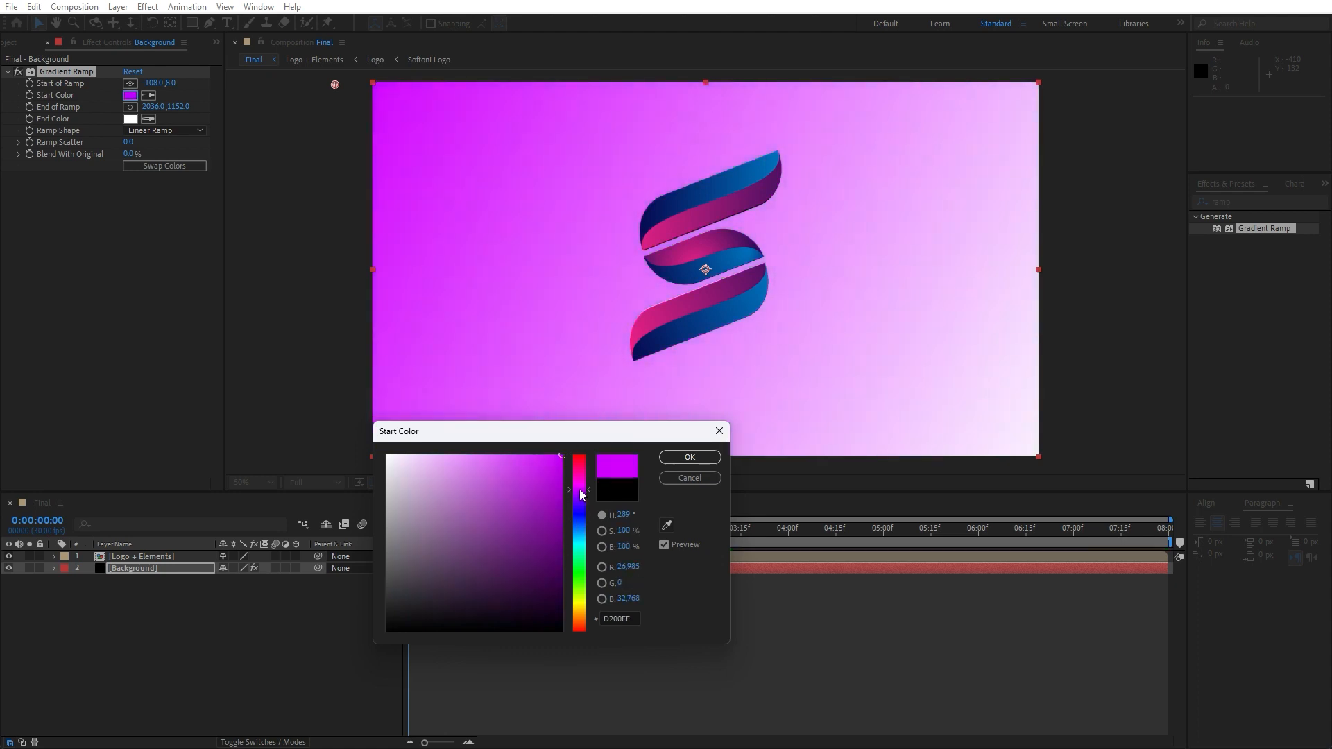
pyautogui.moveTo(580, 490); pyautogui.dragTo(564, 545)
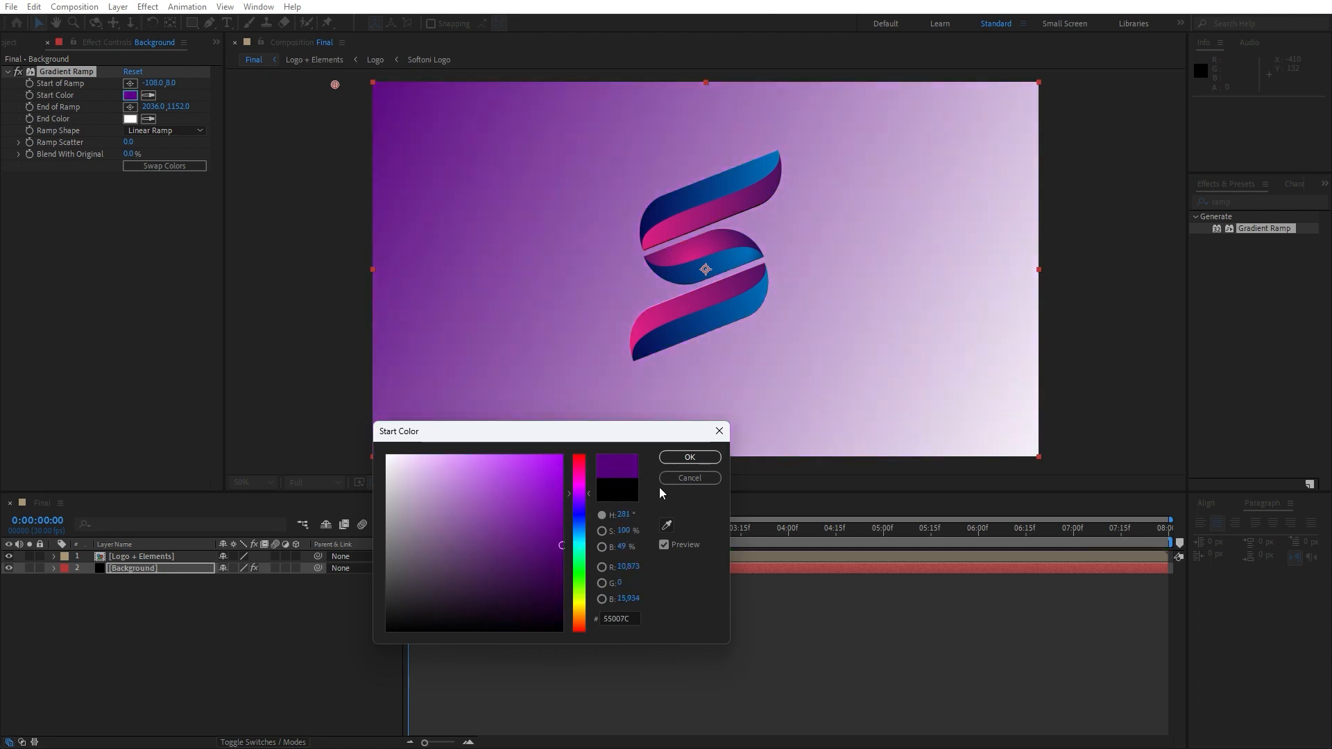
pyautogui.click(689, 457)
# Set the gradient ramp's end color to blue 0060FF
pyautogui.click(130, 119)
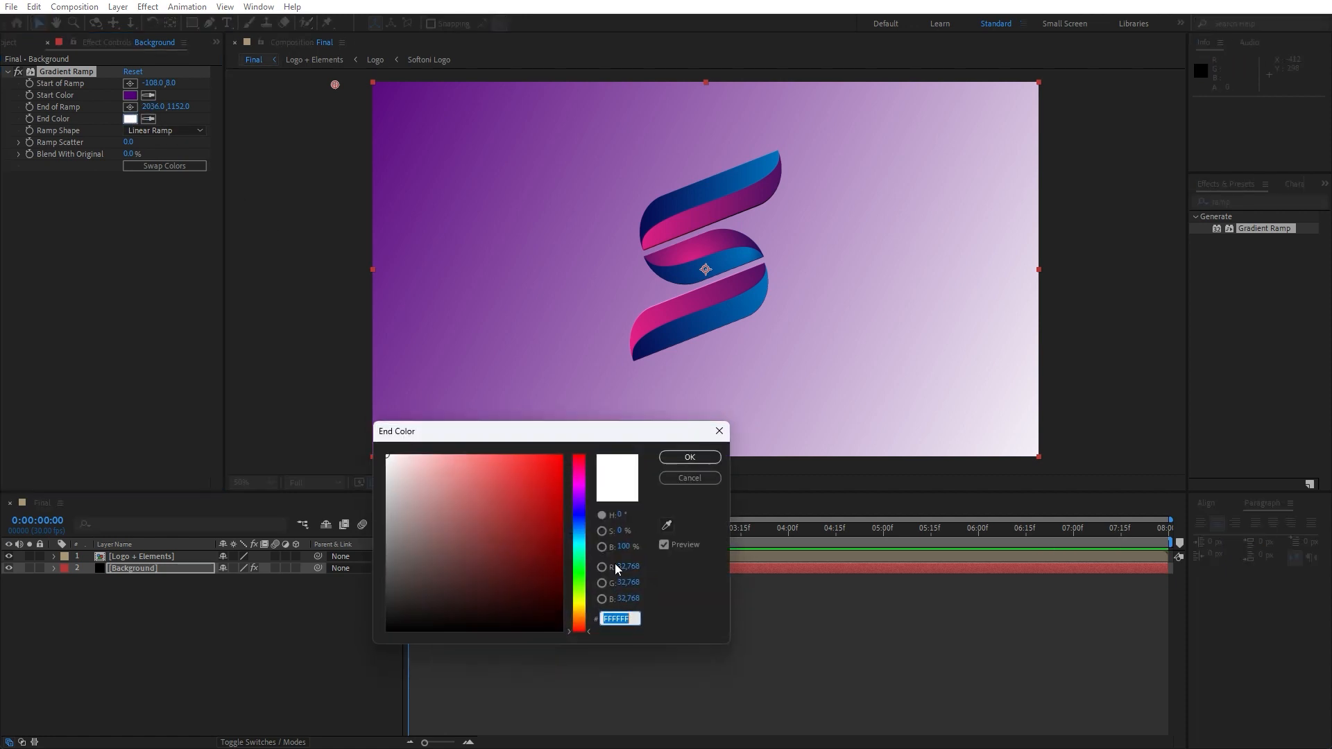
pyautogui.moveTo(580, 548); pyautogui.dragTo(572, 442)
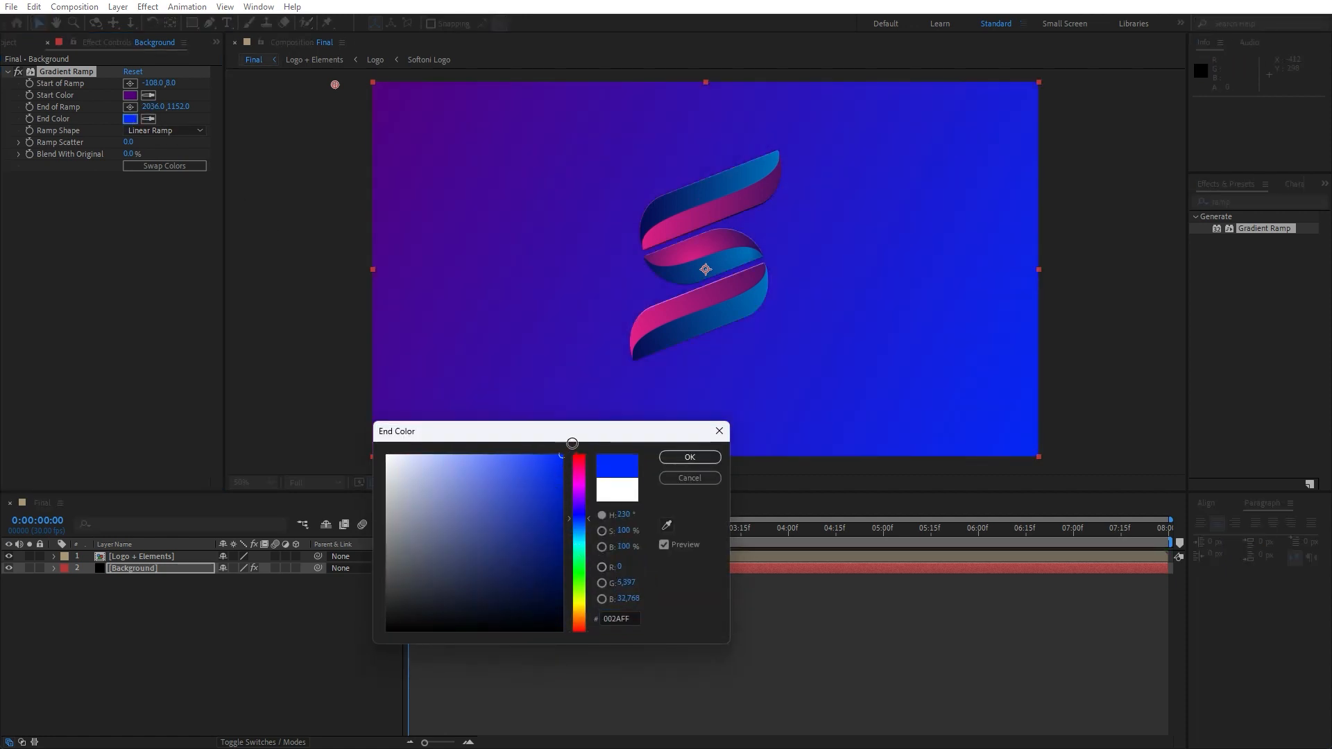
pyautogui.click(579, 526)
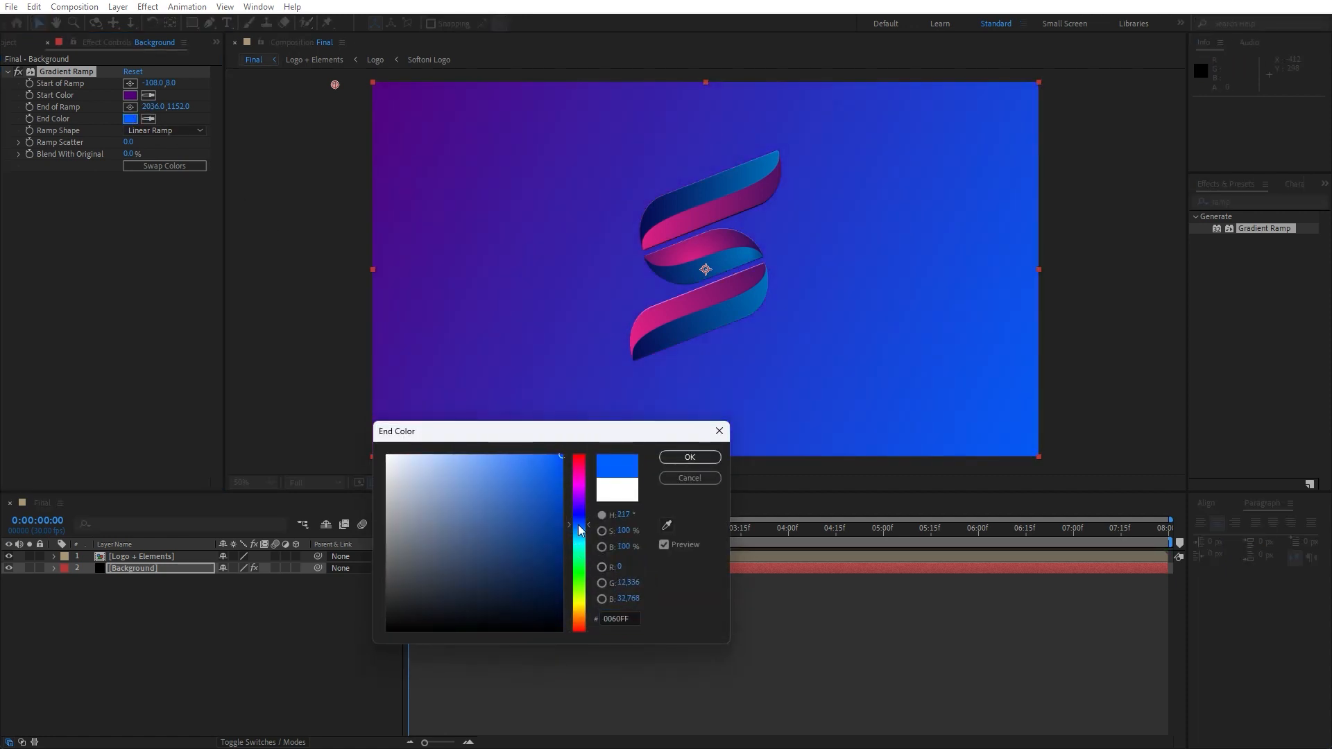
pyautogui.click(689, 456)
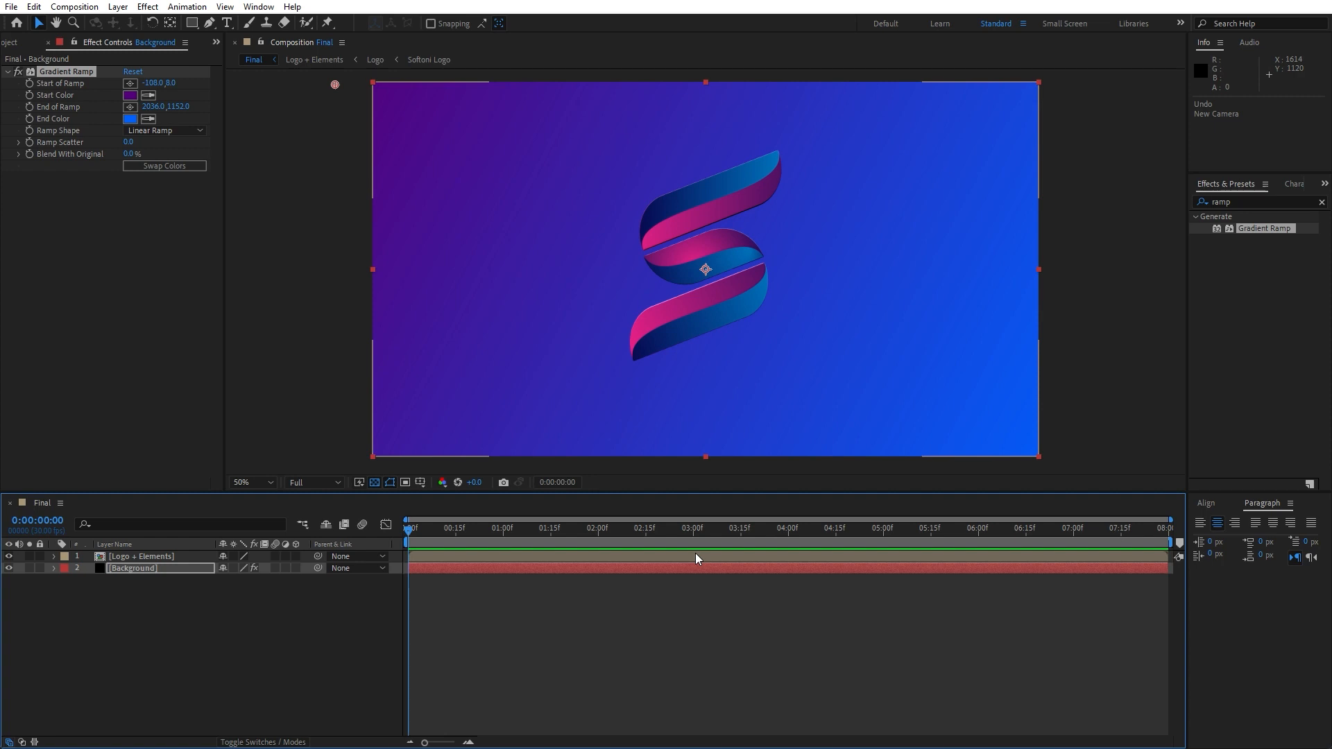
# Duplicate the Logo + Elements layer and rename the lower copy Shadows
pyautogui.click(136, 557)
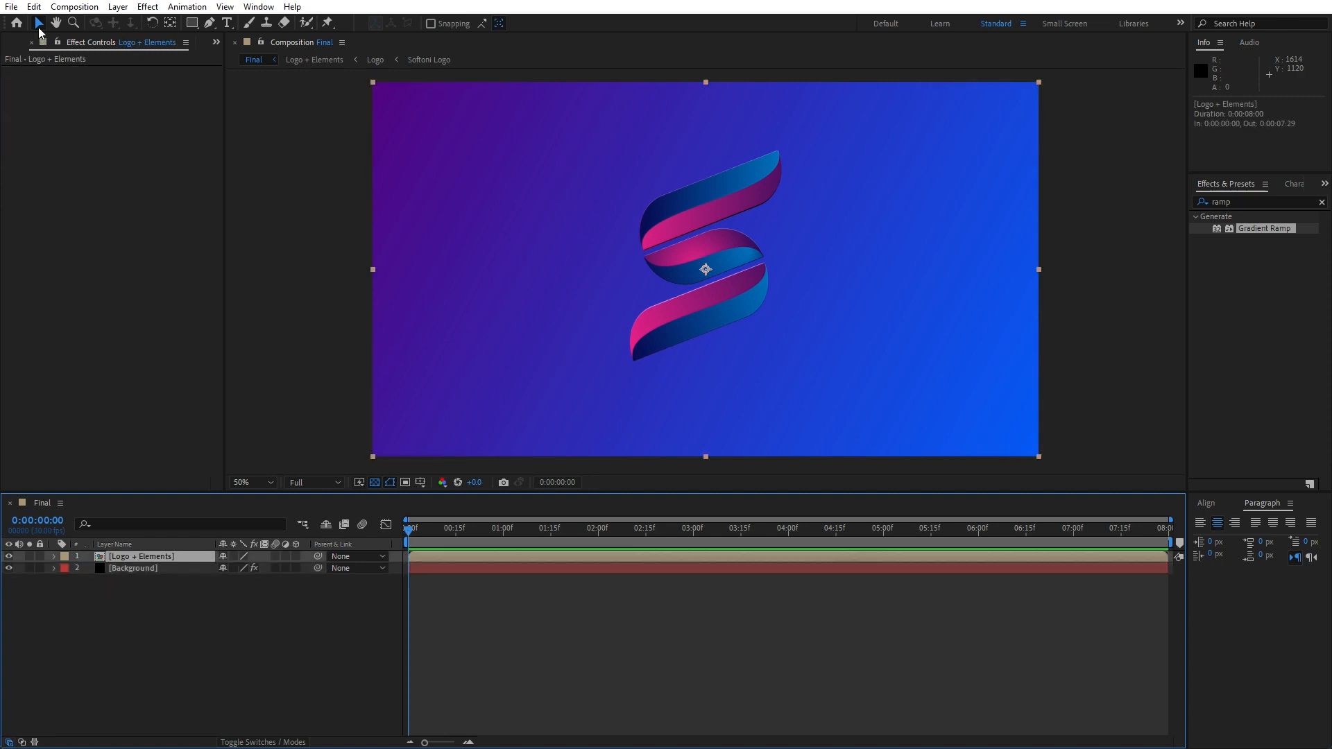
pyautogui.click(33, 6)
pyautogui.click(93, 188)
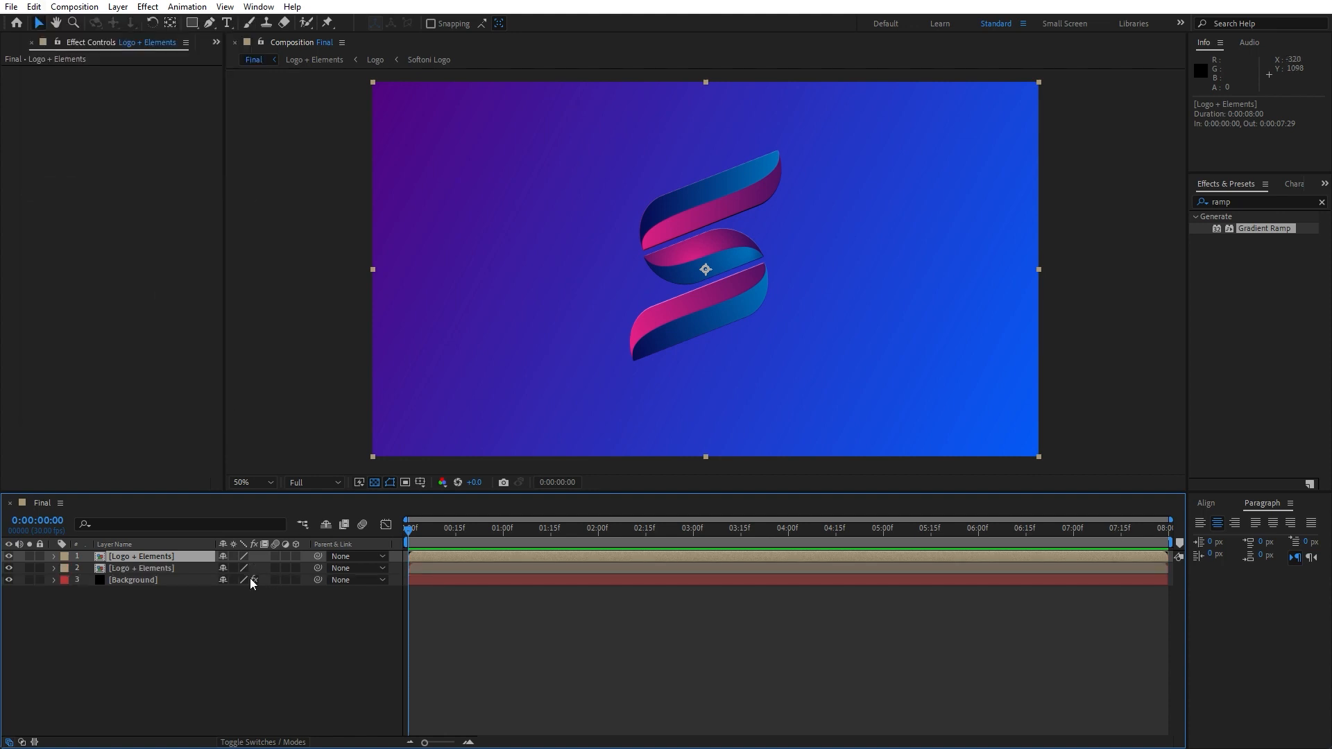
pyautogui.click(155, 570)
pyautogui.press('Return')
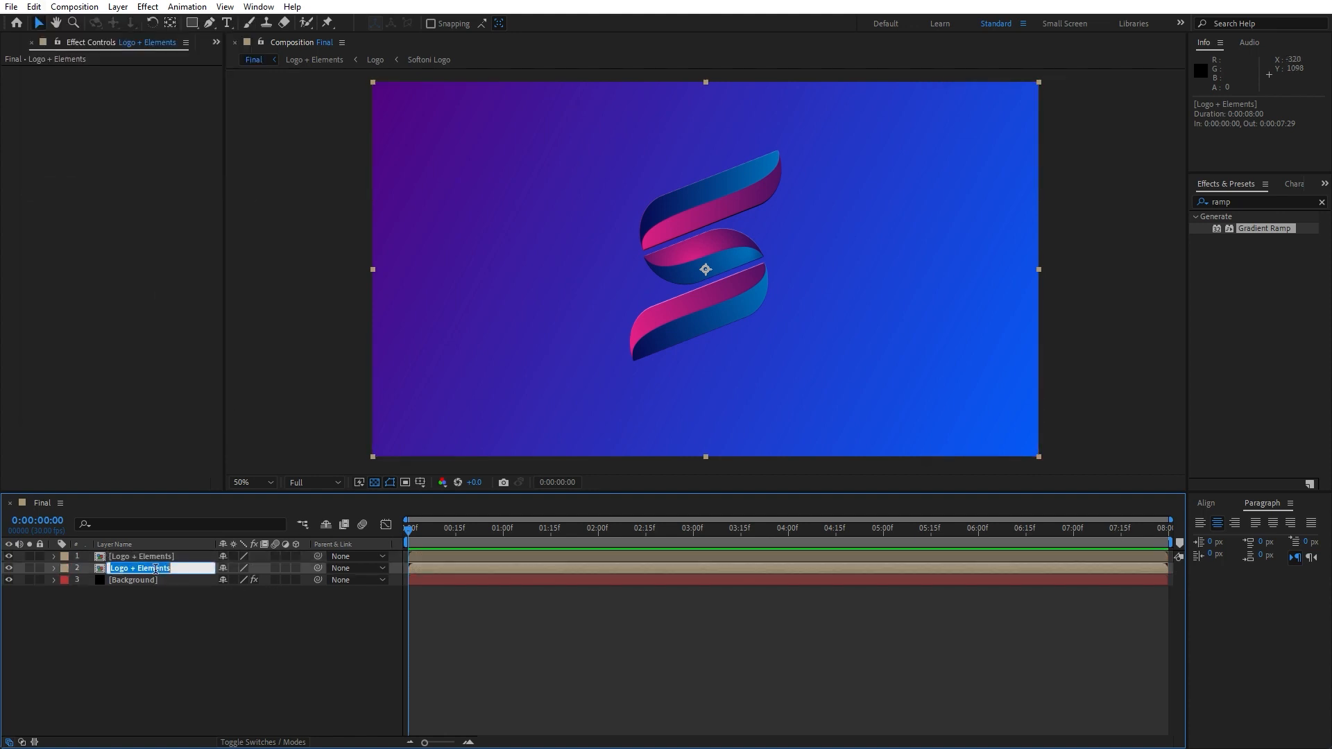
pyautogui.write('Shadows')
pyautogui.click(160, 660)
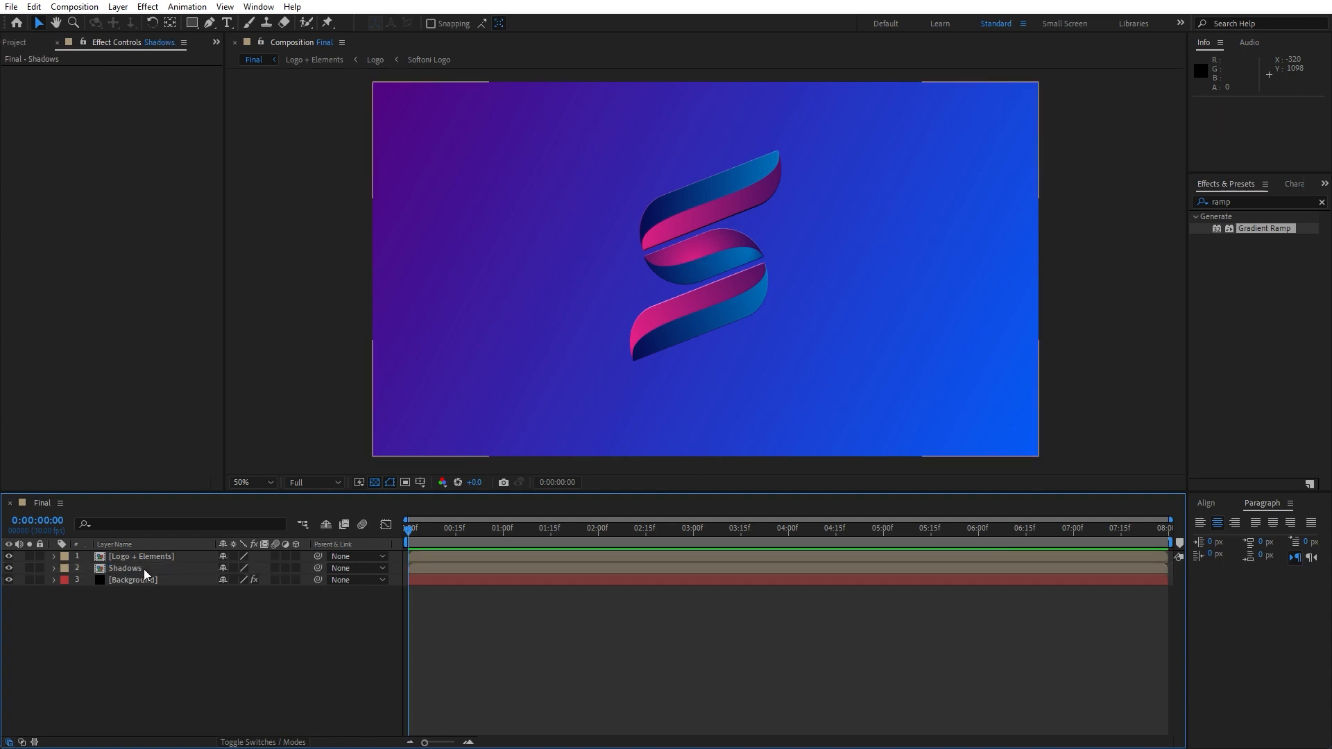
# Search for the Fill effect and apply it to the Shadows layer
pyautogui.click(147, 569)
pyautogui.doubleClick(1256, 201)
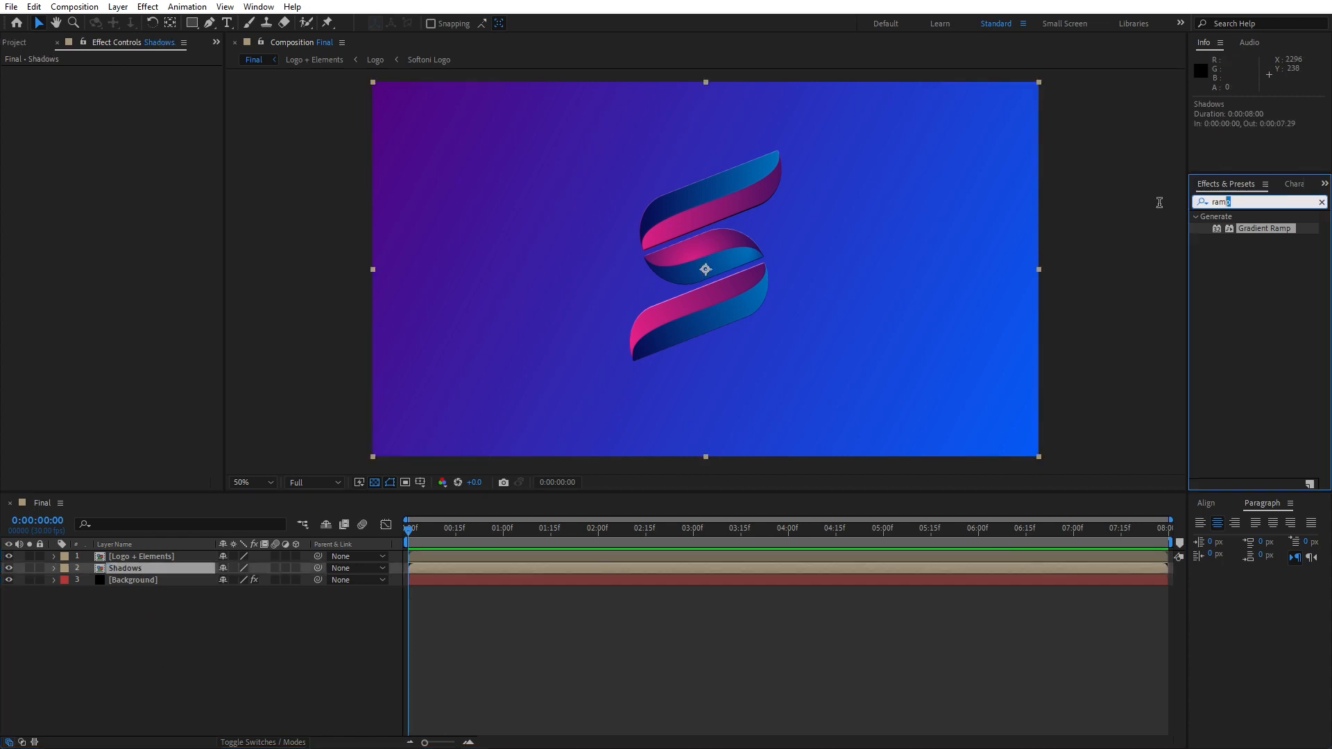
pyautogui.write('fill')
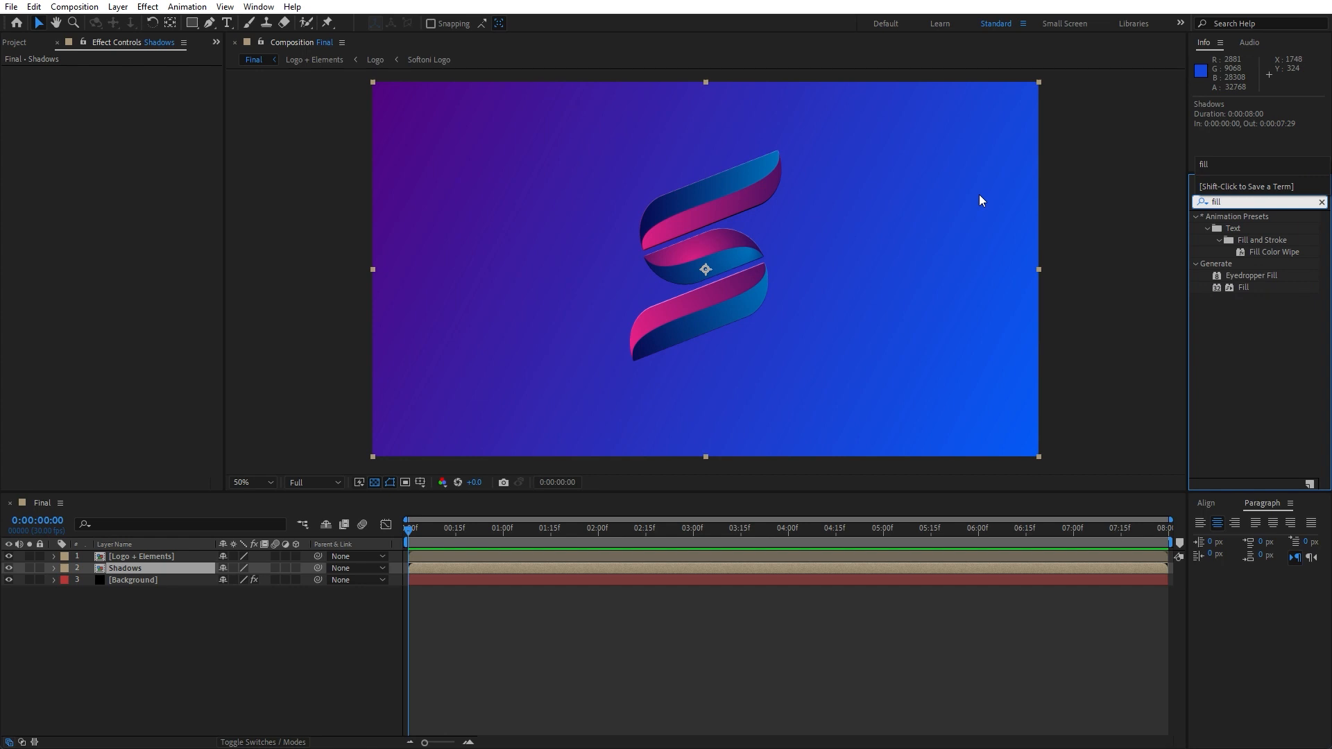
pyautogui.moveTo(1243, 287); pyautogui.dragTo(252, 556)
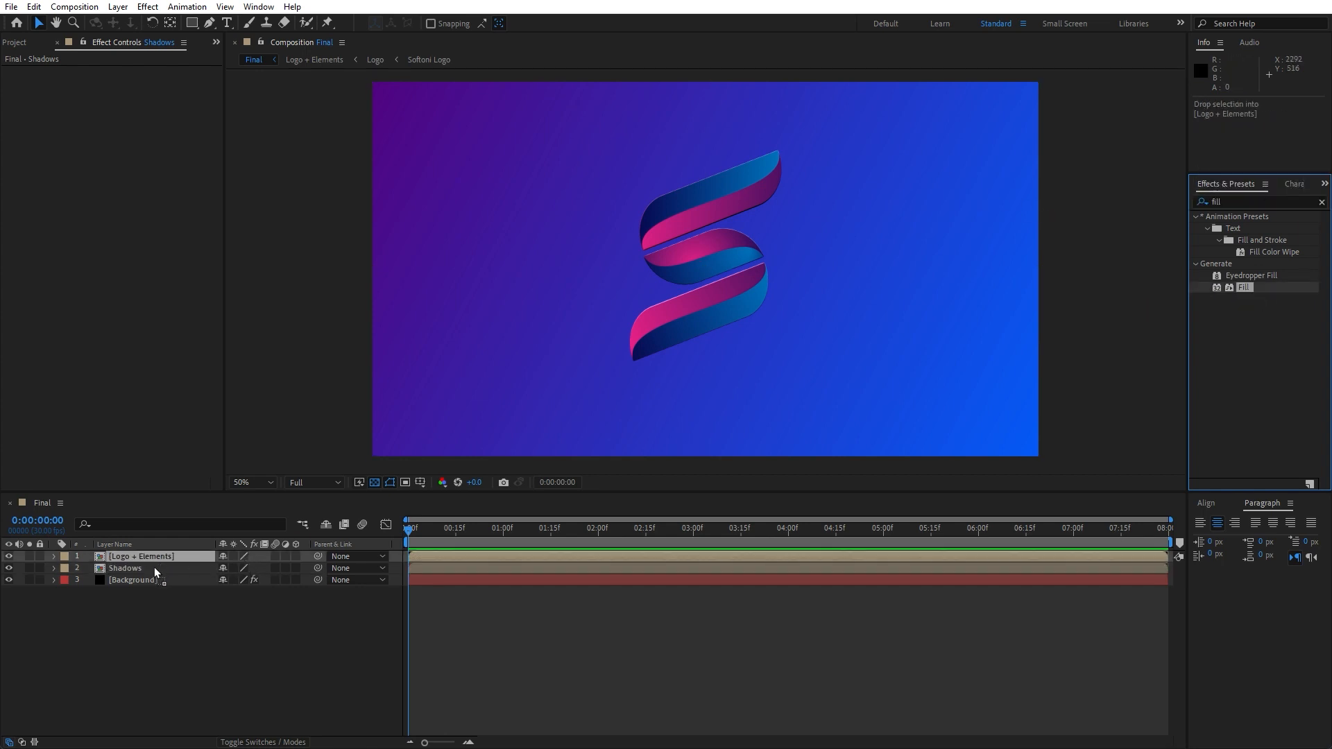
pyautogui.moveTo(154, 568); pyautogui.dragTo(149, 569)
# Set the Fill color on the Shadows layer to black
pyautogui.click(130, 106)
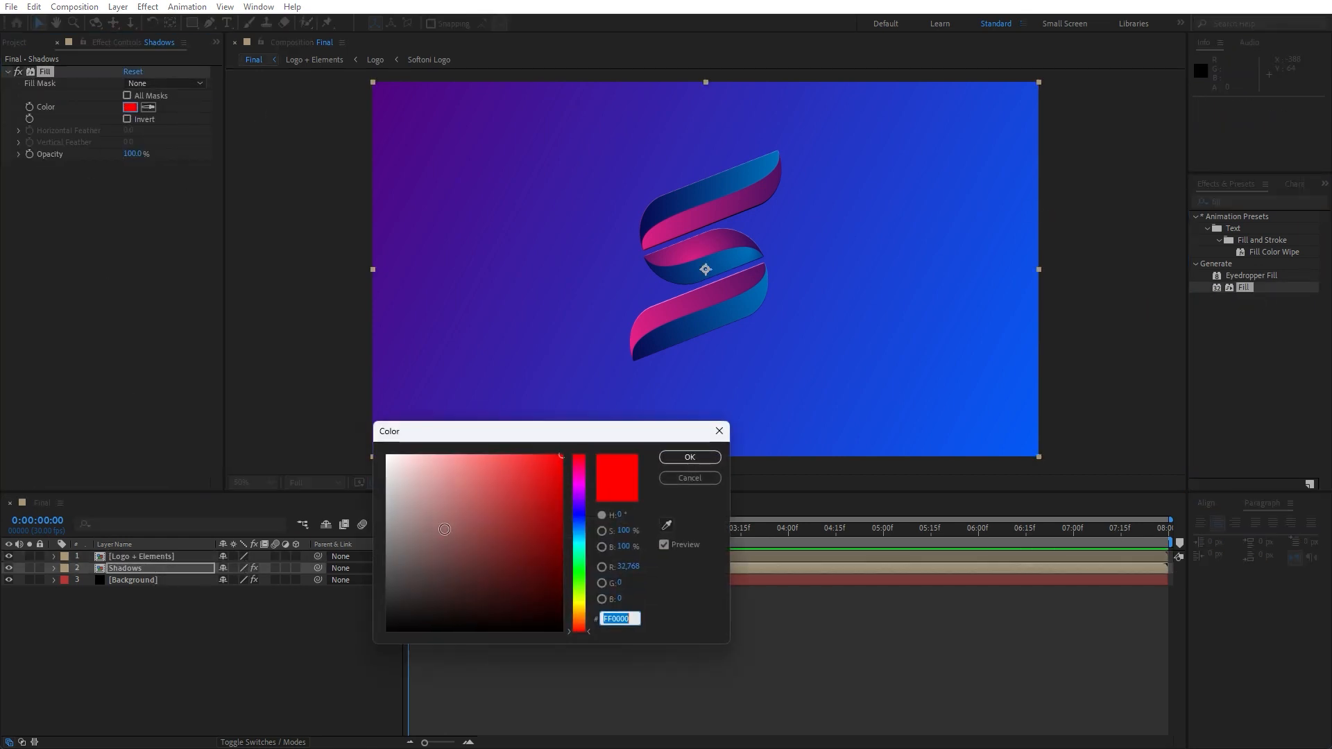
pyautogui.moveTo(445, 529); pyautogui.dragTo(451, 631)
pyautogui.click(689, 458)
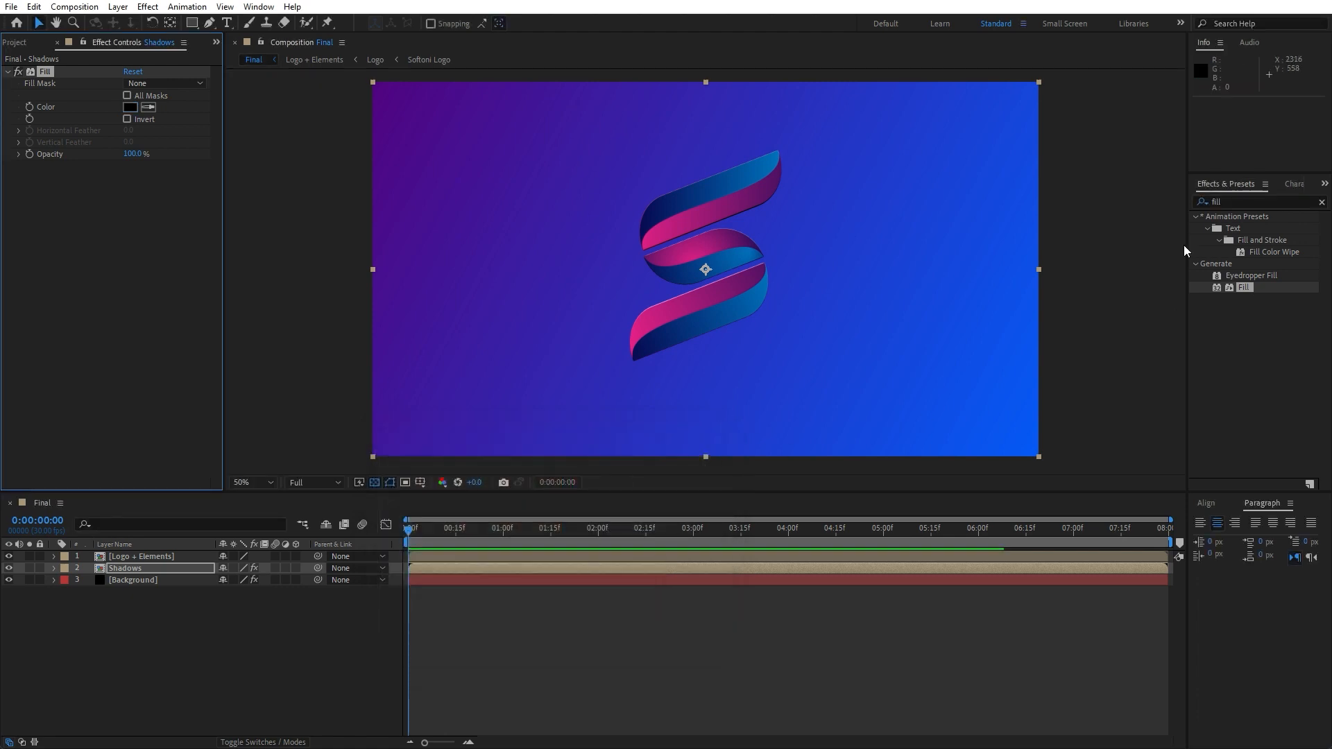
# Search for CC Radial Fast Blur and apply it to the Shadows layer
pyautogui.moveTo(1245, 201); pyautogui.dragTo(1067, 204)
pyautogui.write('radial fas')
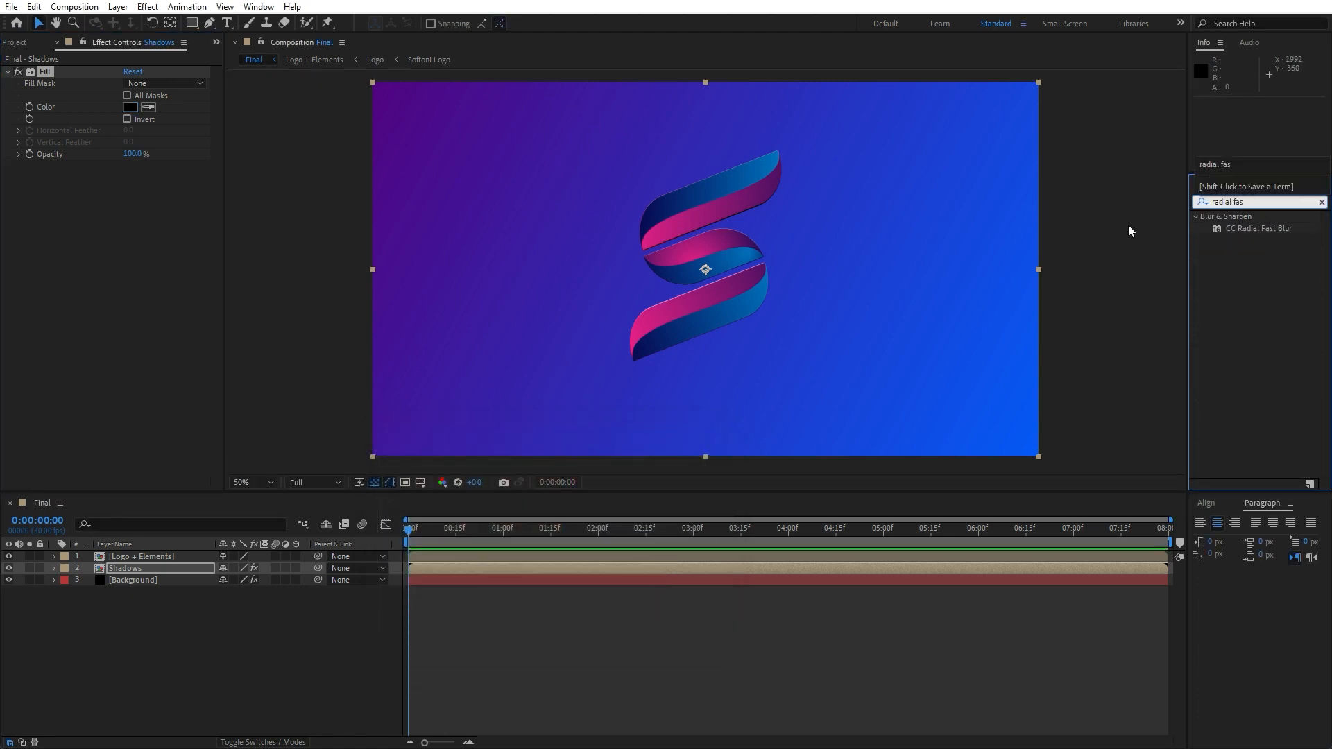
pyautogui.moveTo(1270, 228); pyautogui.dragTo(169, 565)
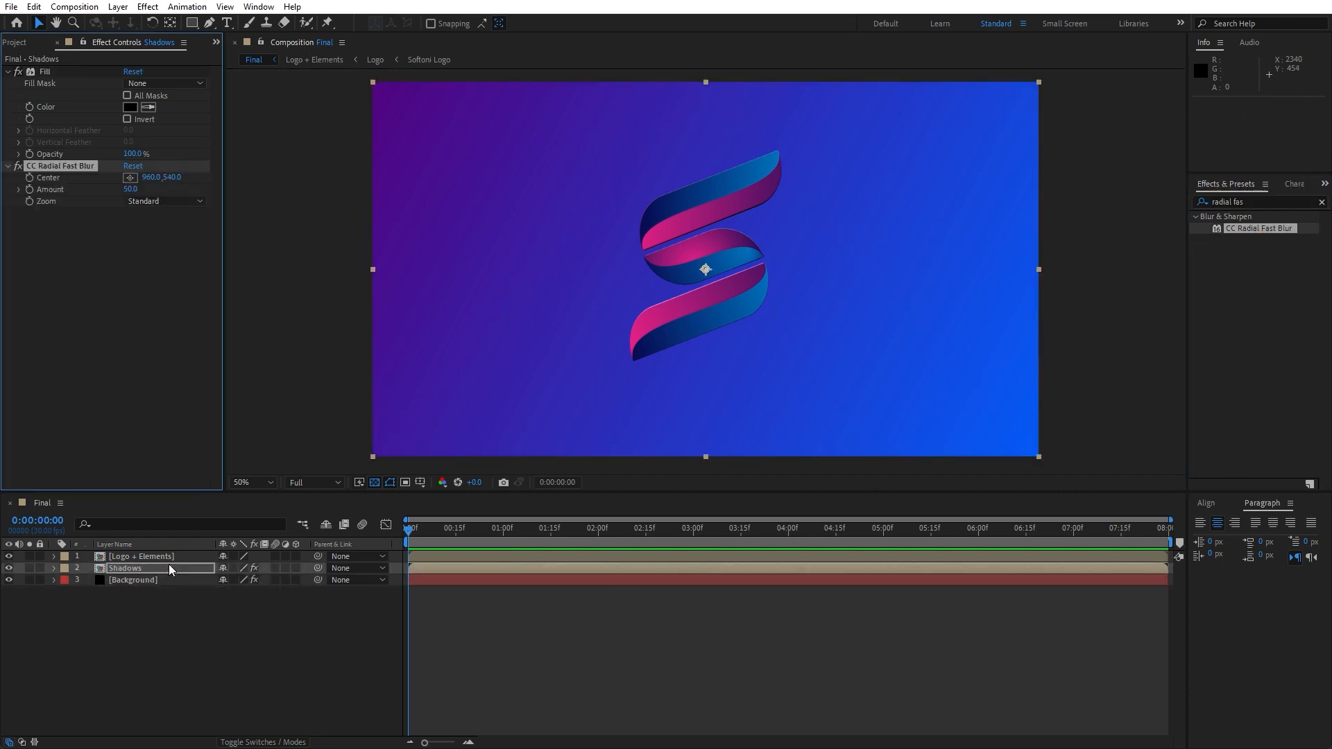
# Move the radial blur's center to the upper-left of the logo, at about 454, 198
pyautogui.click(129, 177)
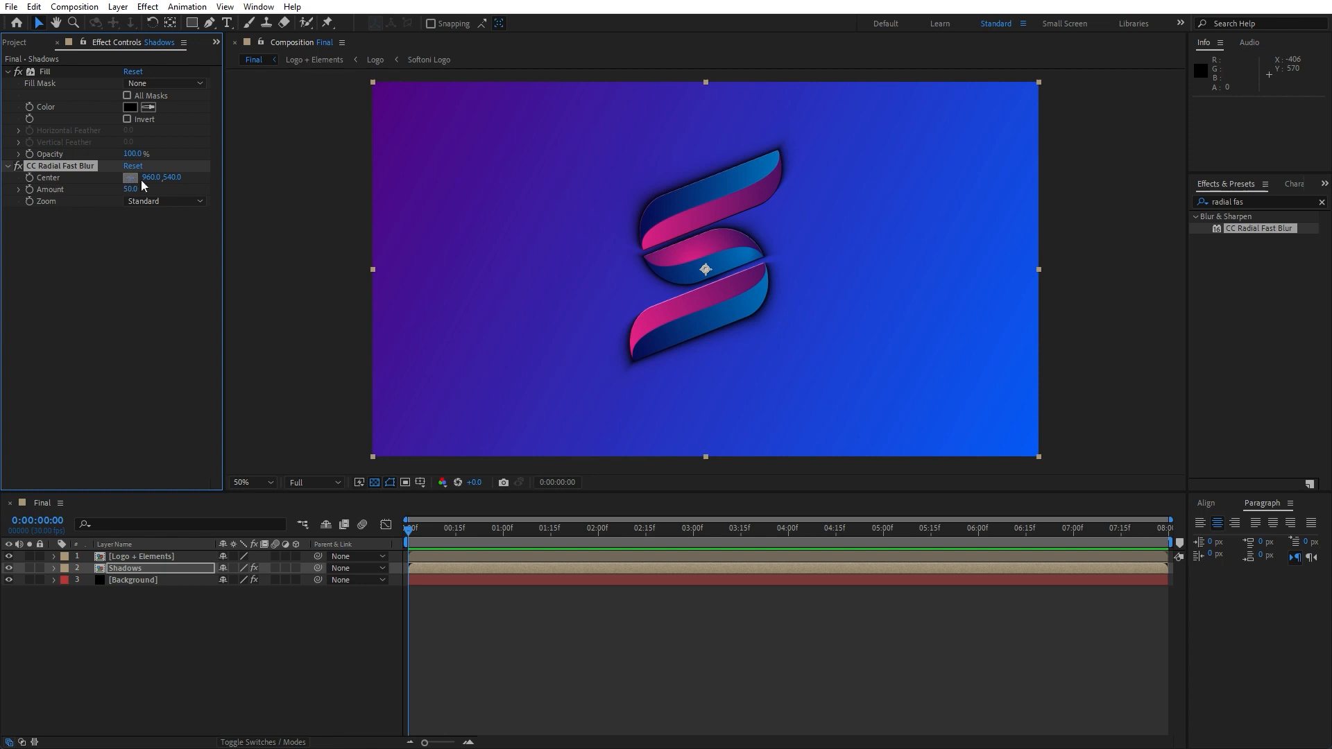
pyautogui.click(538, 165)
pyautogui.moveTo(539, 164); pyautogui.dragTo(530, 151)
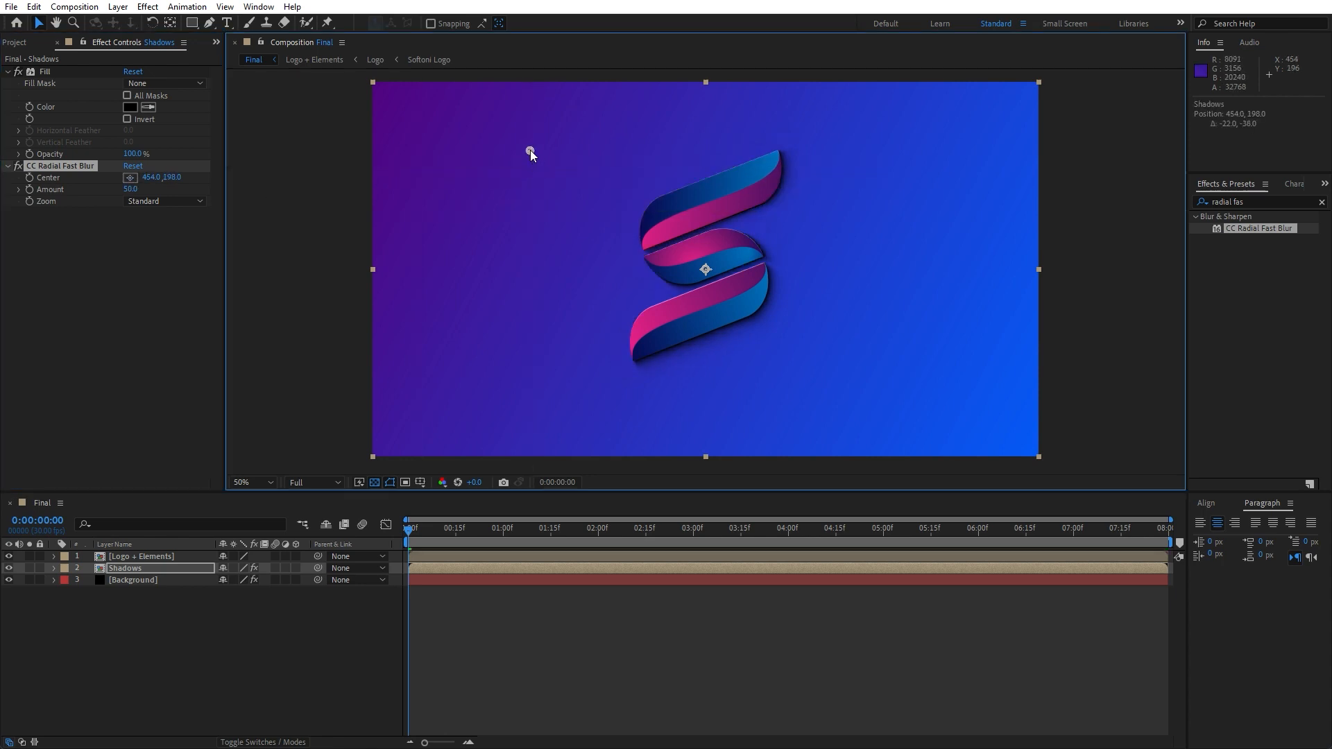
# Set the CC Radial Fast Blur amount to 90
pyautogui.click(131, 190)
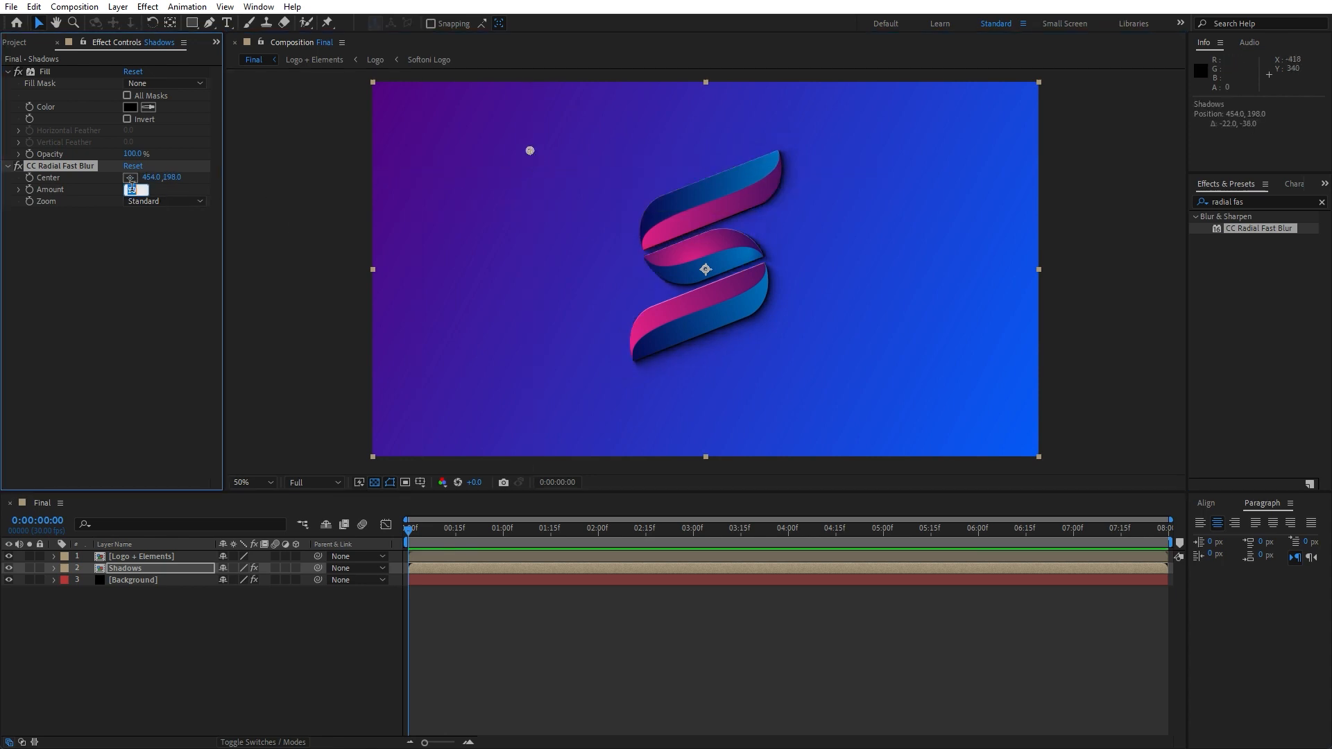
pyautogui.write('80')
pyautogui.press('Return')
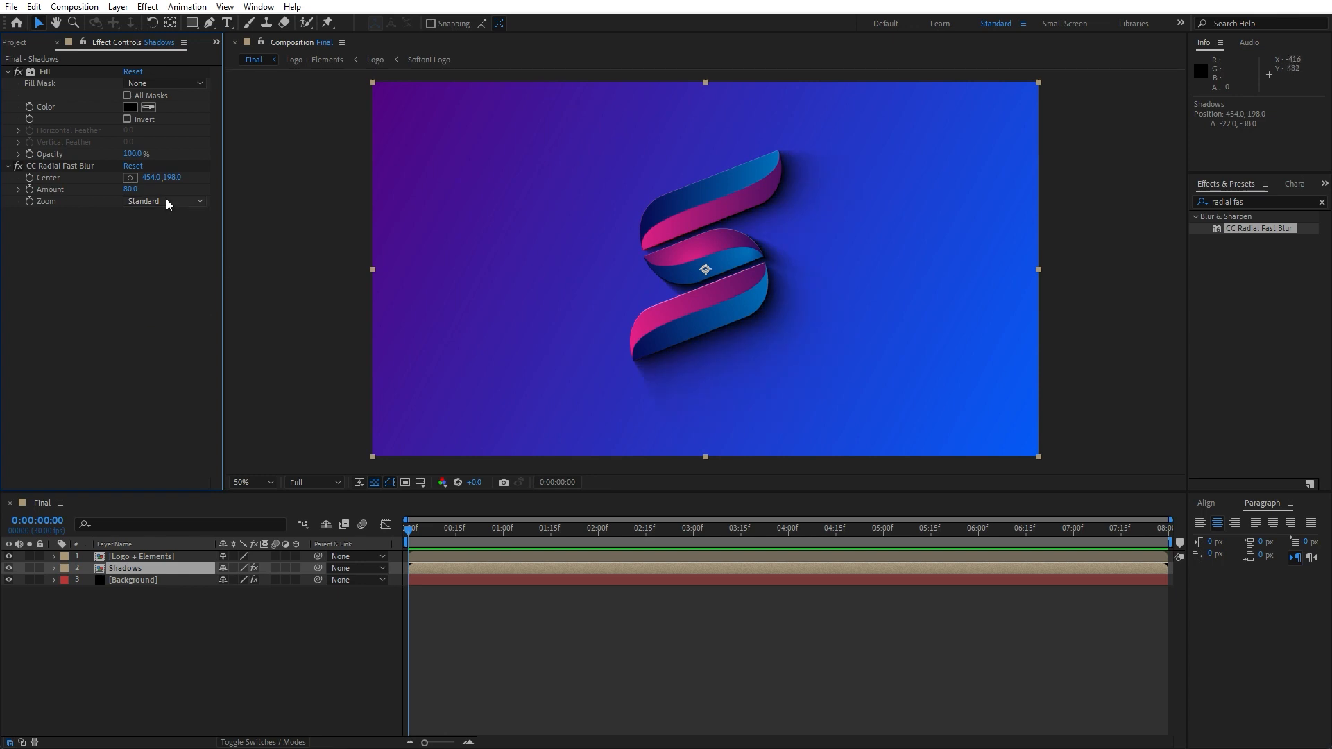
pyautogui.click(131, 190)
pyautogui.write('90')
pyautogui.press('Return')
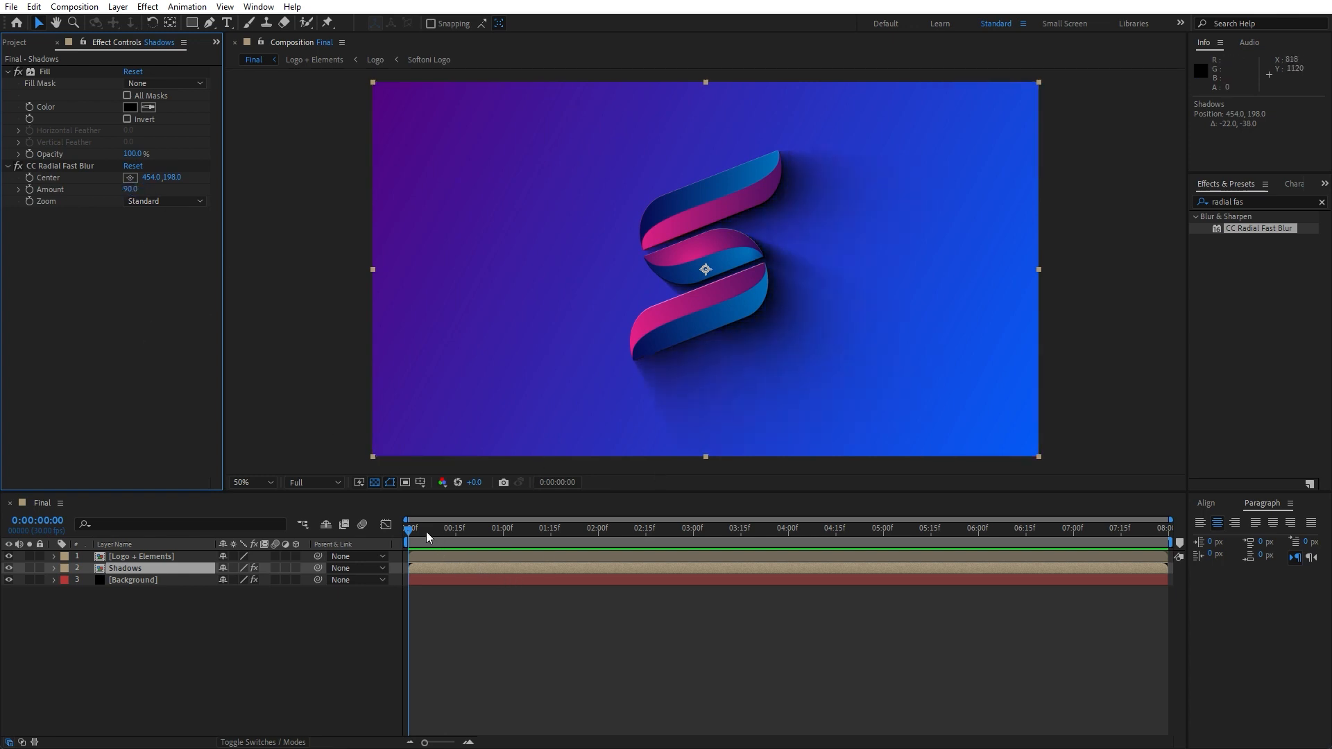
pyautogui.moveTo(426, 531)
pyautogui.mouseDown()
pyautogui.moveTo(443, 533)
pyautogui.moveTo(424, 532)
pyautogui.mouseUp()
pyautogui.press('t')
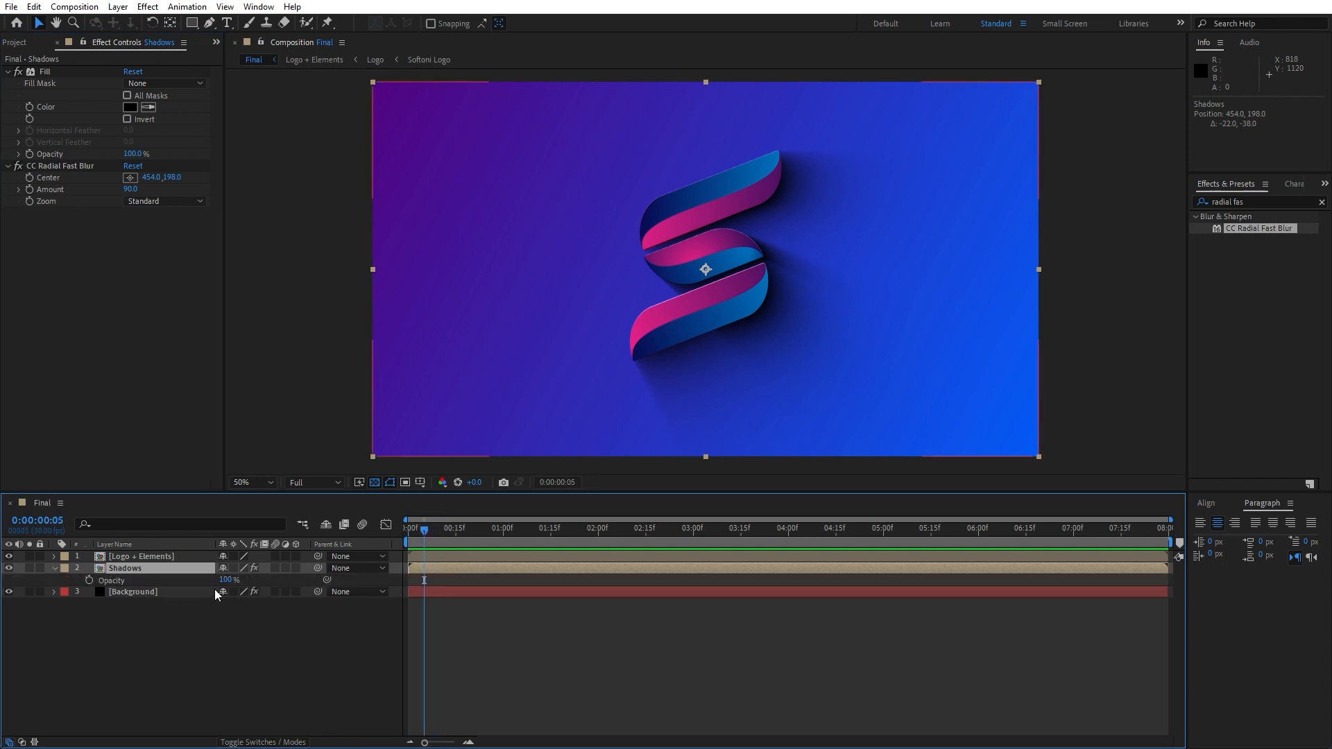
pyautogui.moveTo(223, 580); pyautogui.dragTo(282, 588)
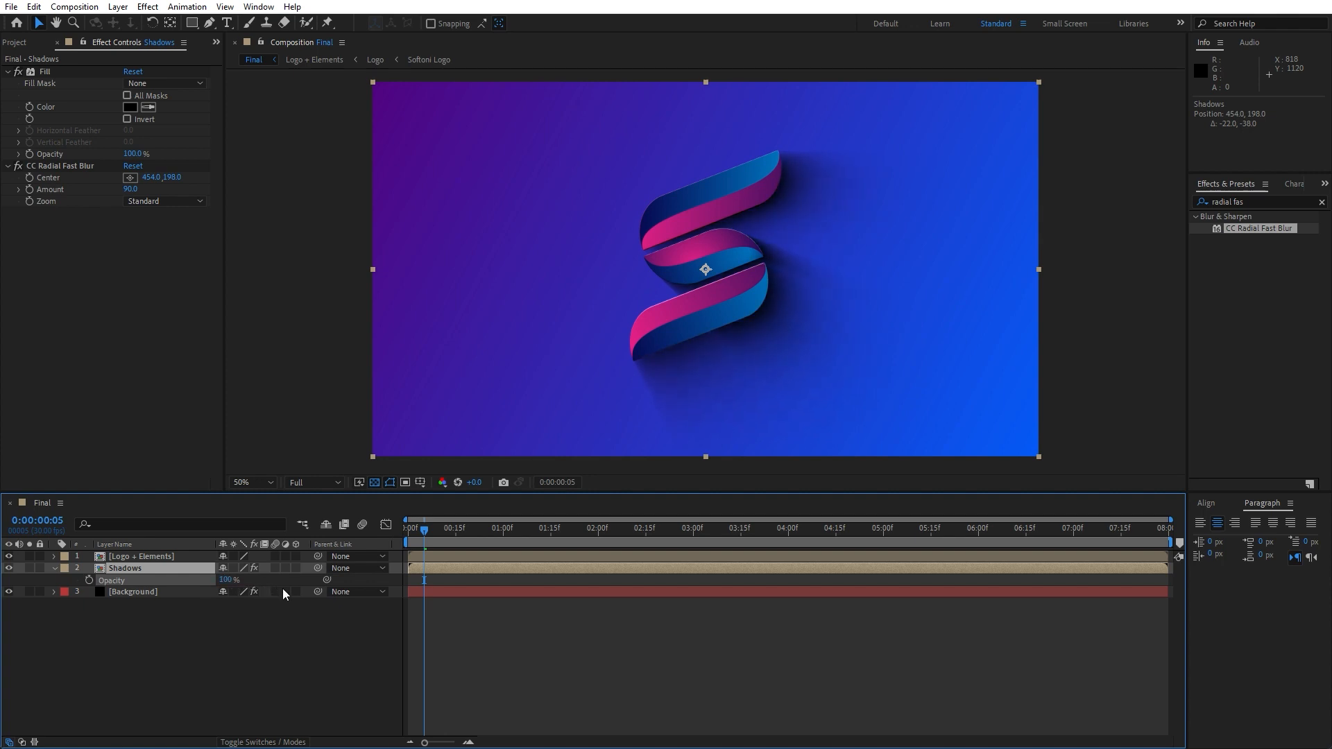
pyautogui.click(54, 568)
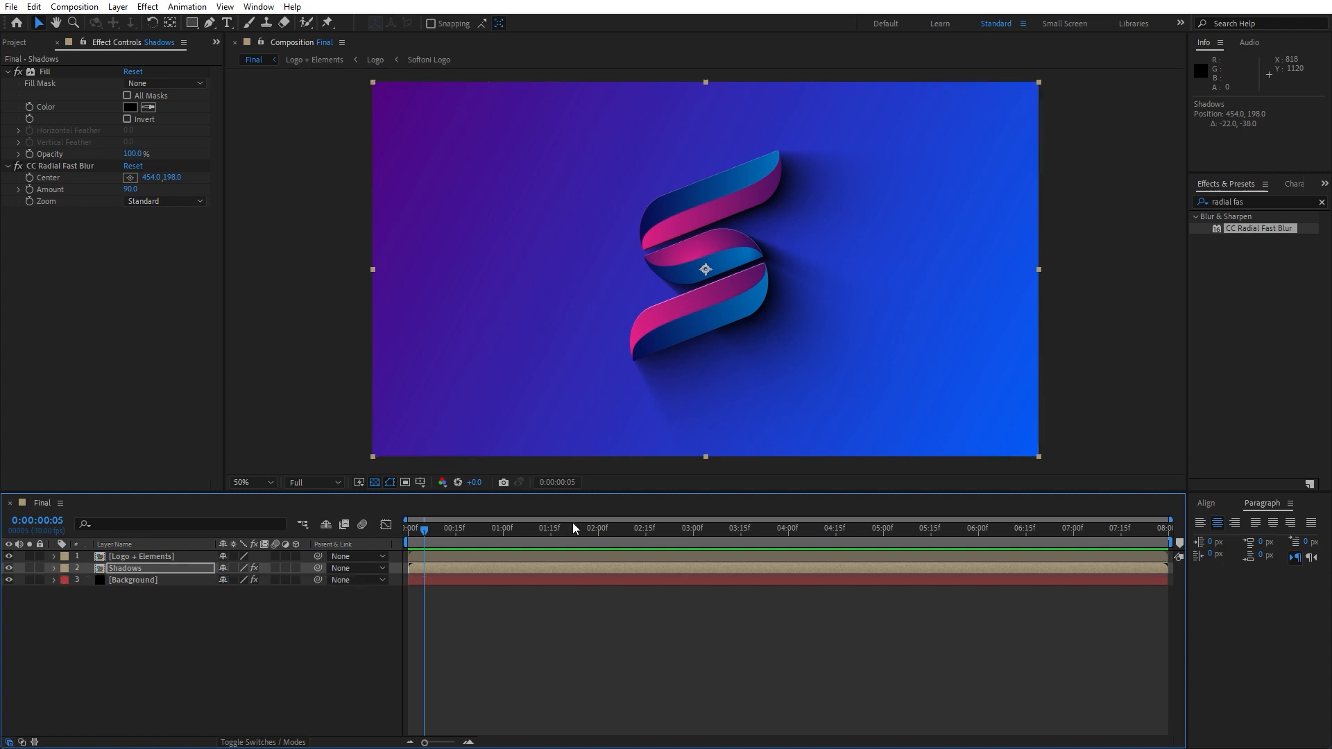
# Add a new camera layer and place it at the top of the layer stack
pyautogui.rightClick(259, 680)
pyautogui.moveTo(344, 509)
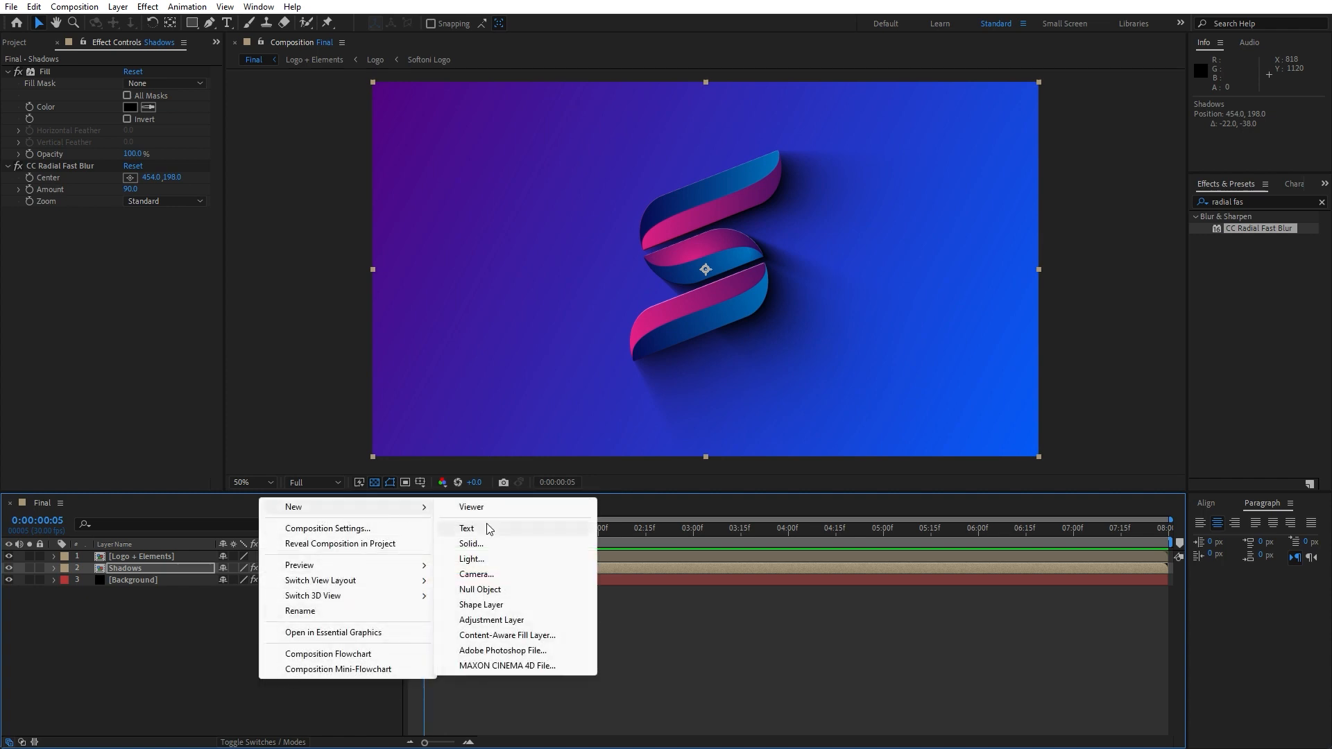
pyautogui.click(474, 574)
pyautogui.click(794, 514)
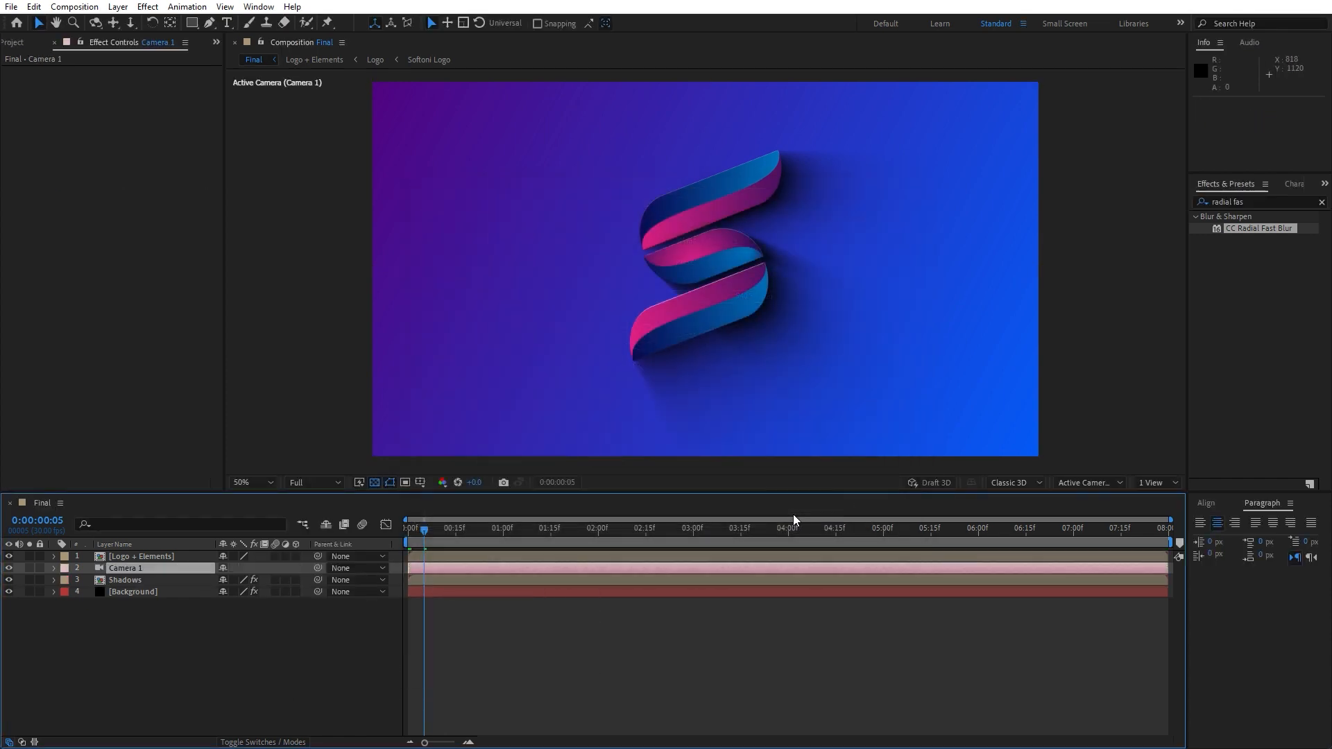
pyautogui.moveTo(111, 559); pyautogui.dragTo(132, 572)
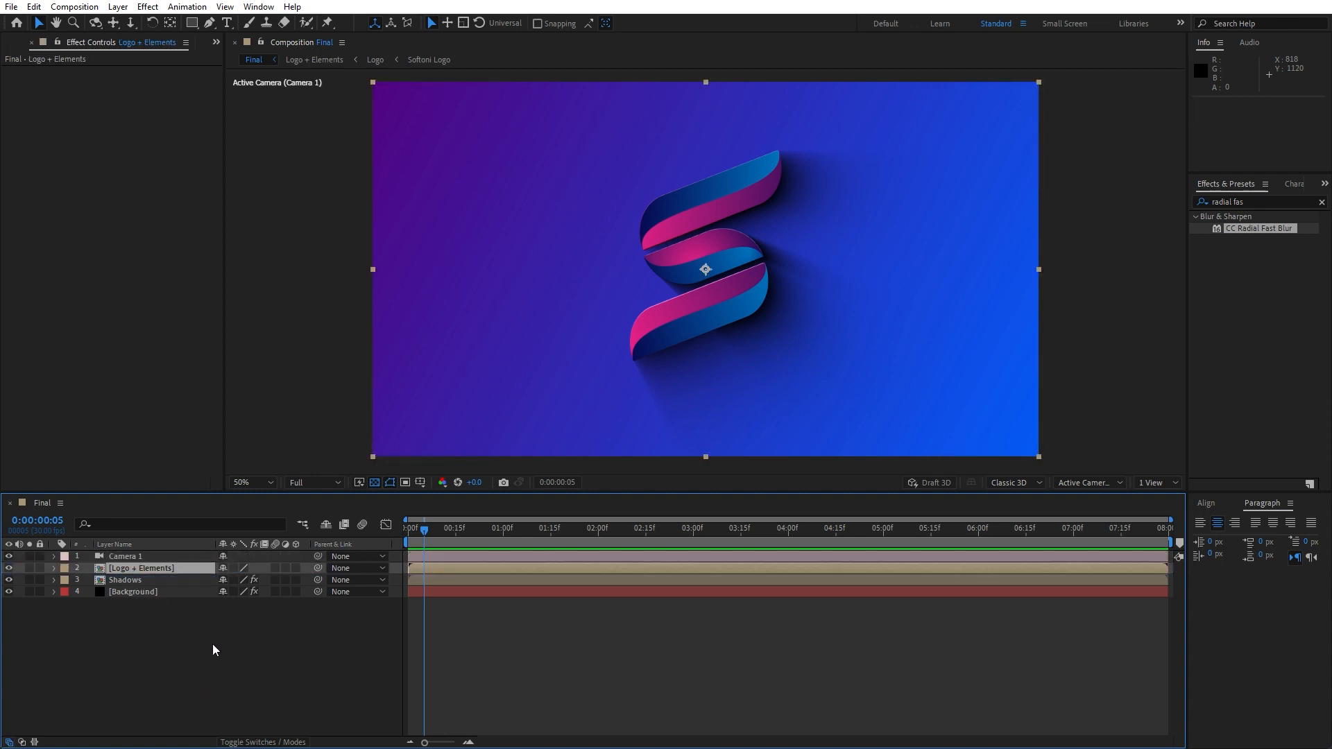
# Add a null object above the camera and name it Camera Control
pyautogui.rightClick(213, 649)
pyautogui.moveTo(295, 472)
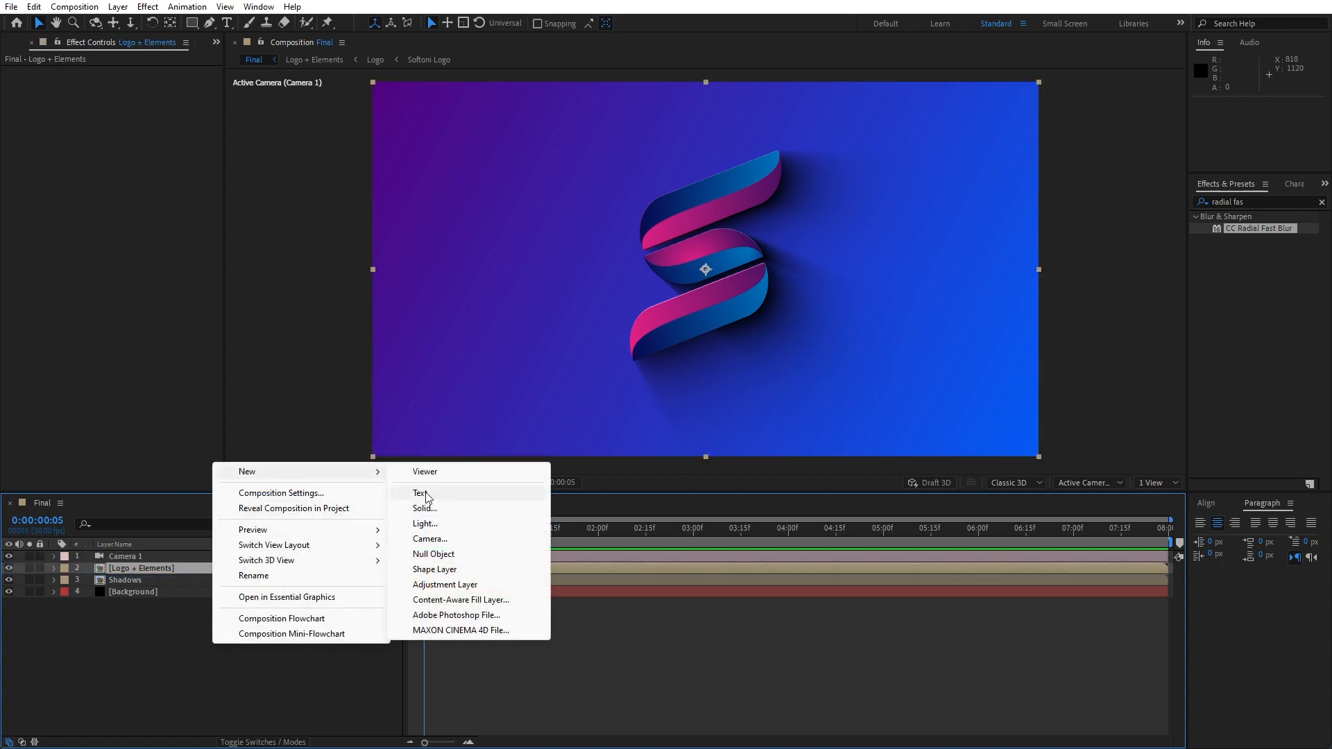
pyautogui.click(445, 554)
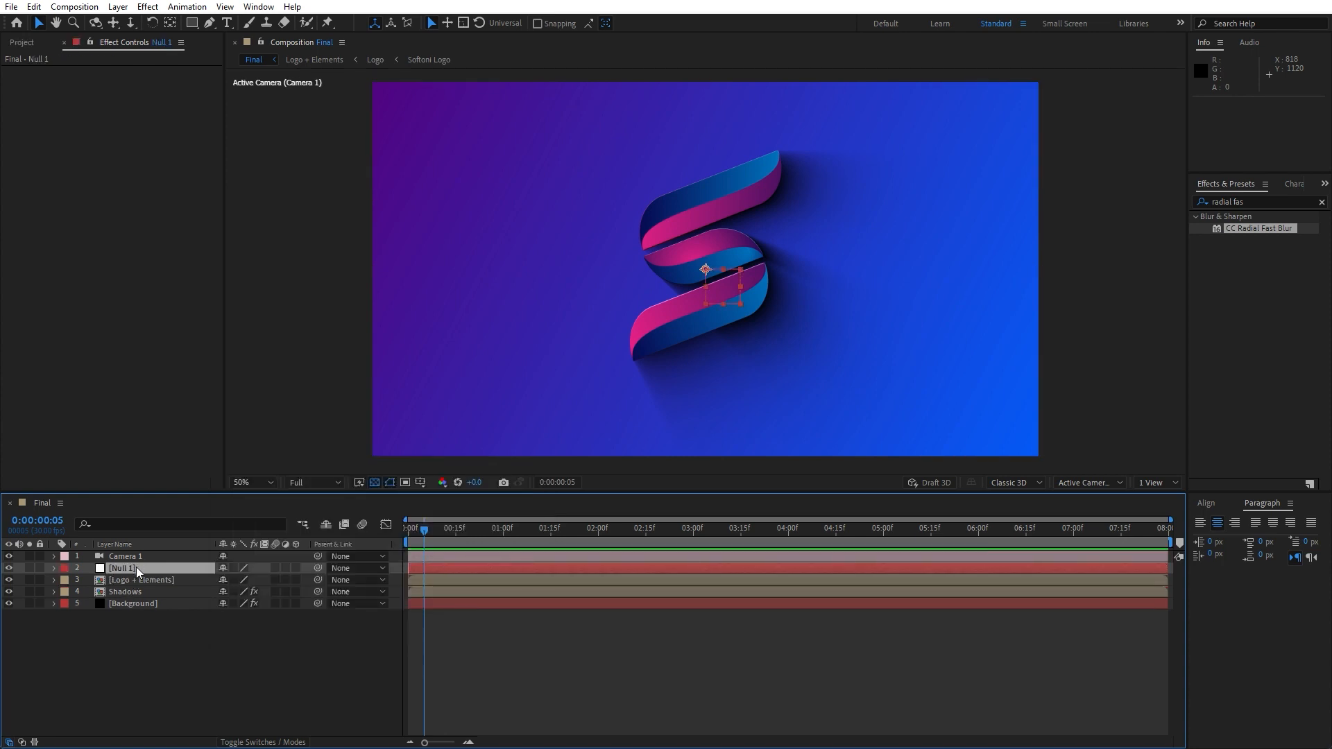
pyautogui.moveTo(130, 565); pyautogui.dragTo(136, 550)
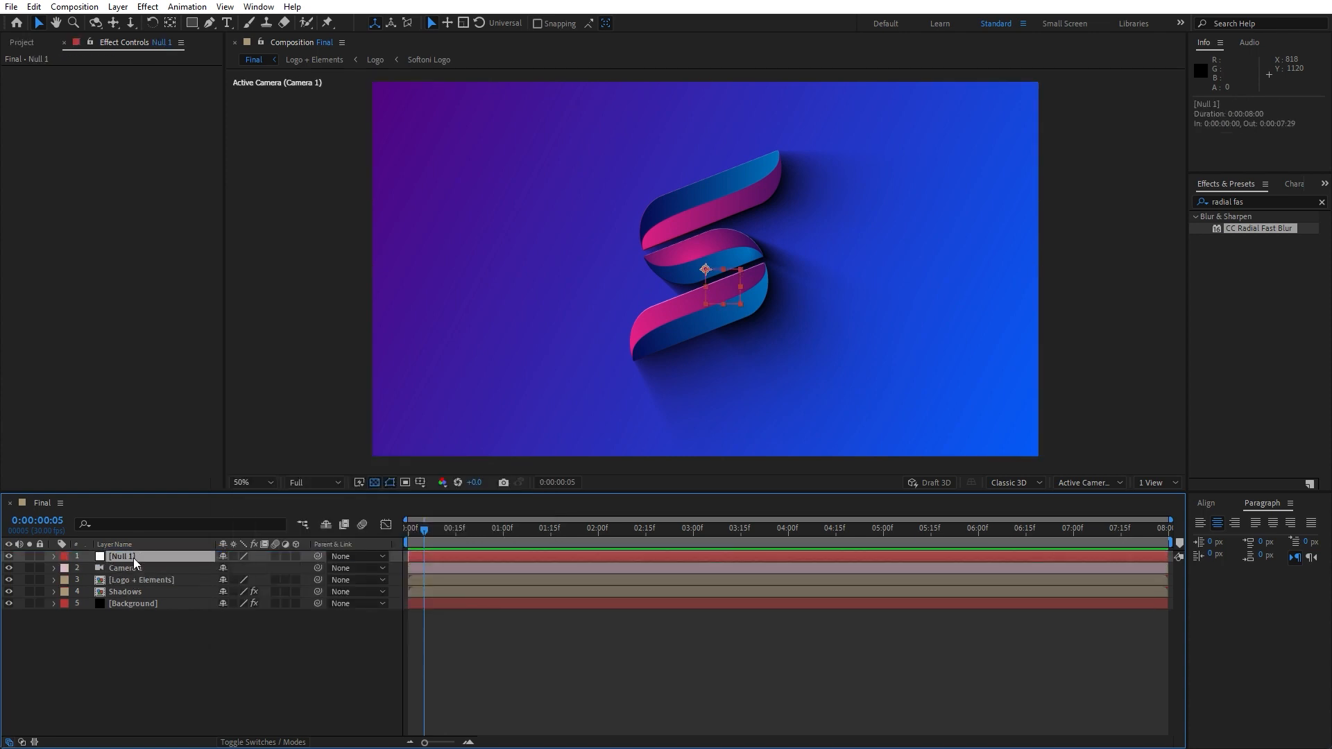
pyautogui.press('Return')
pyautogui.write('Came')
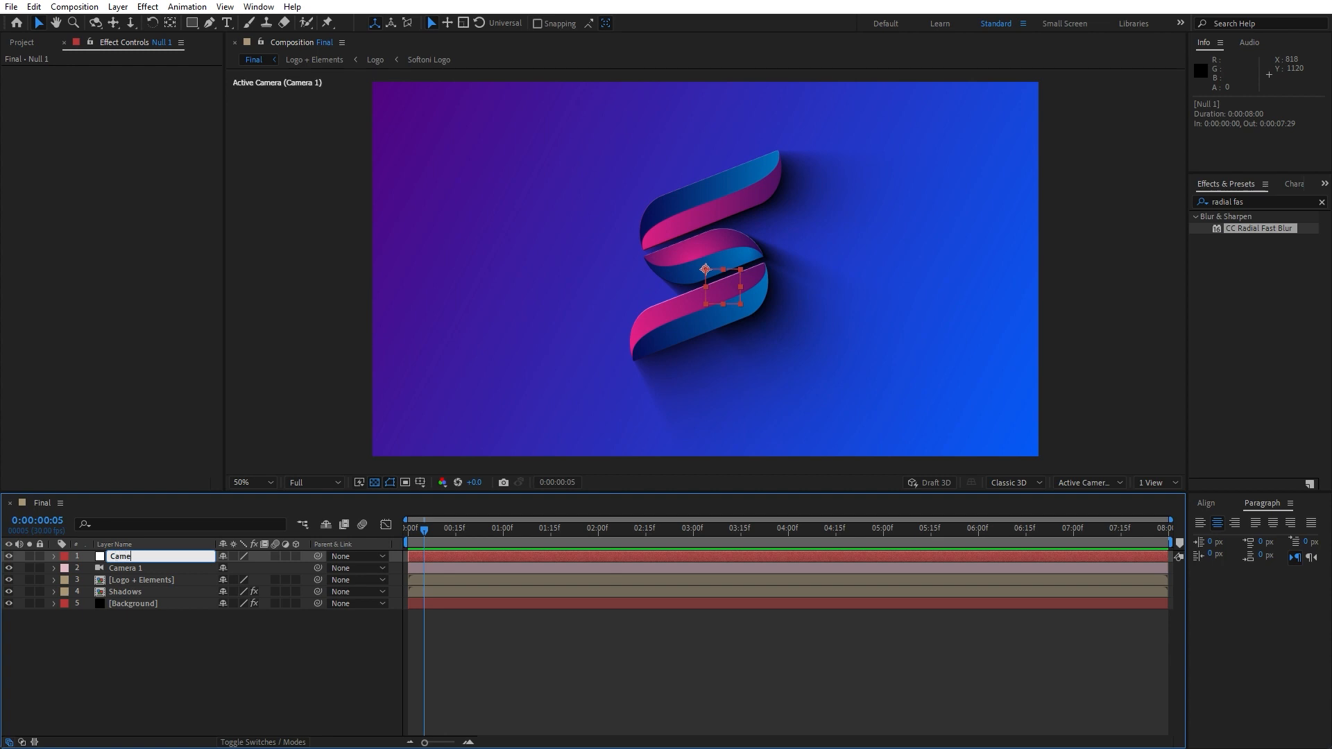
pyautogui.write('ra Control')
pyautogui.click(280, 652)
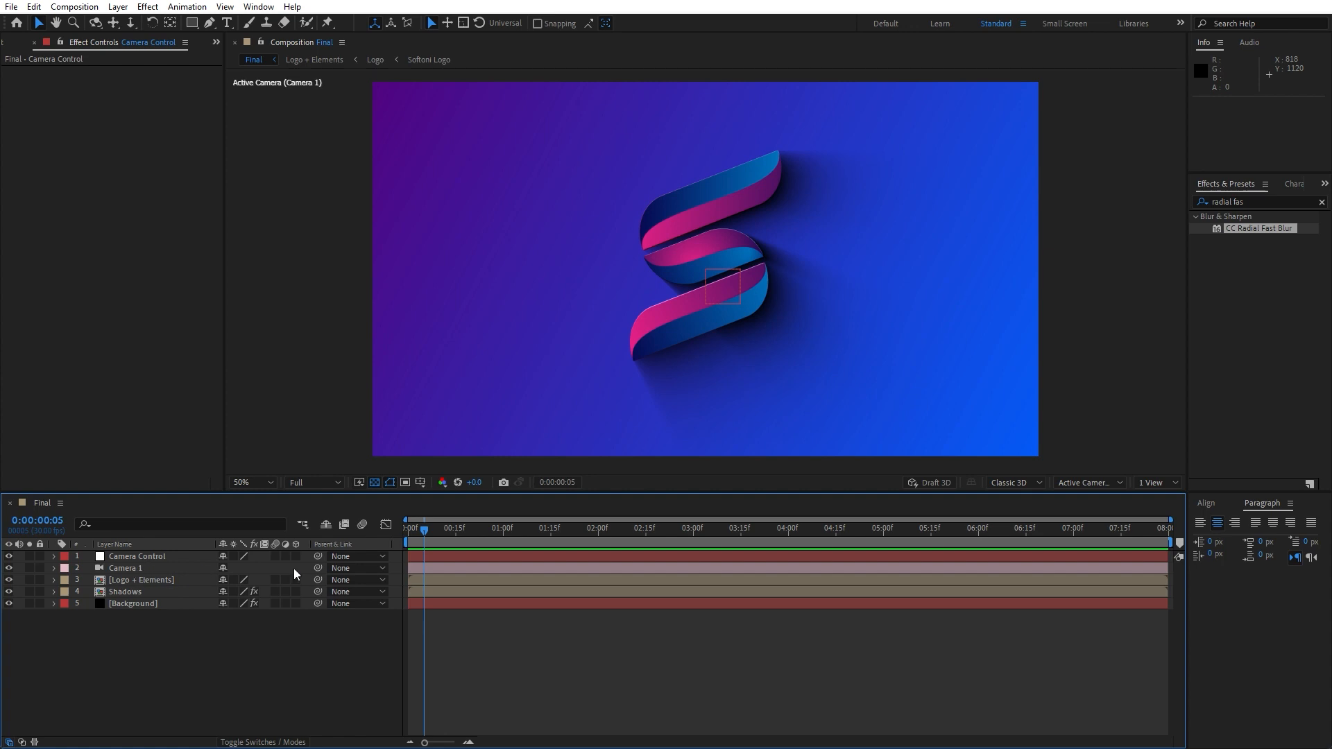
# Parent Camera 1 to the Camera Control null
pyautogui.rightClick(340, 543)
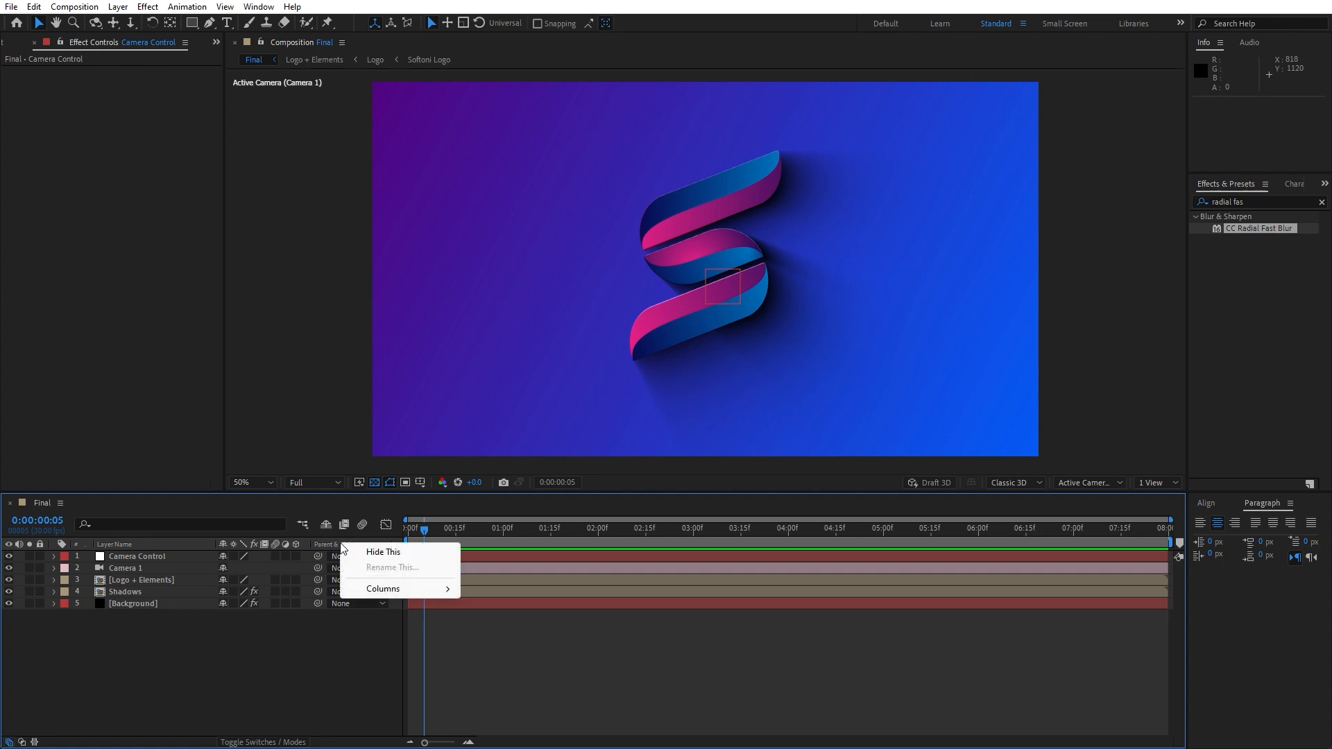
pyautogui.moveTo(399, 590)
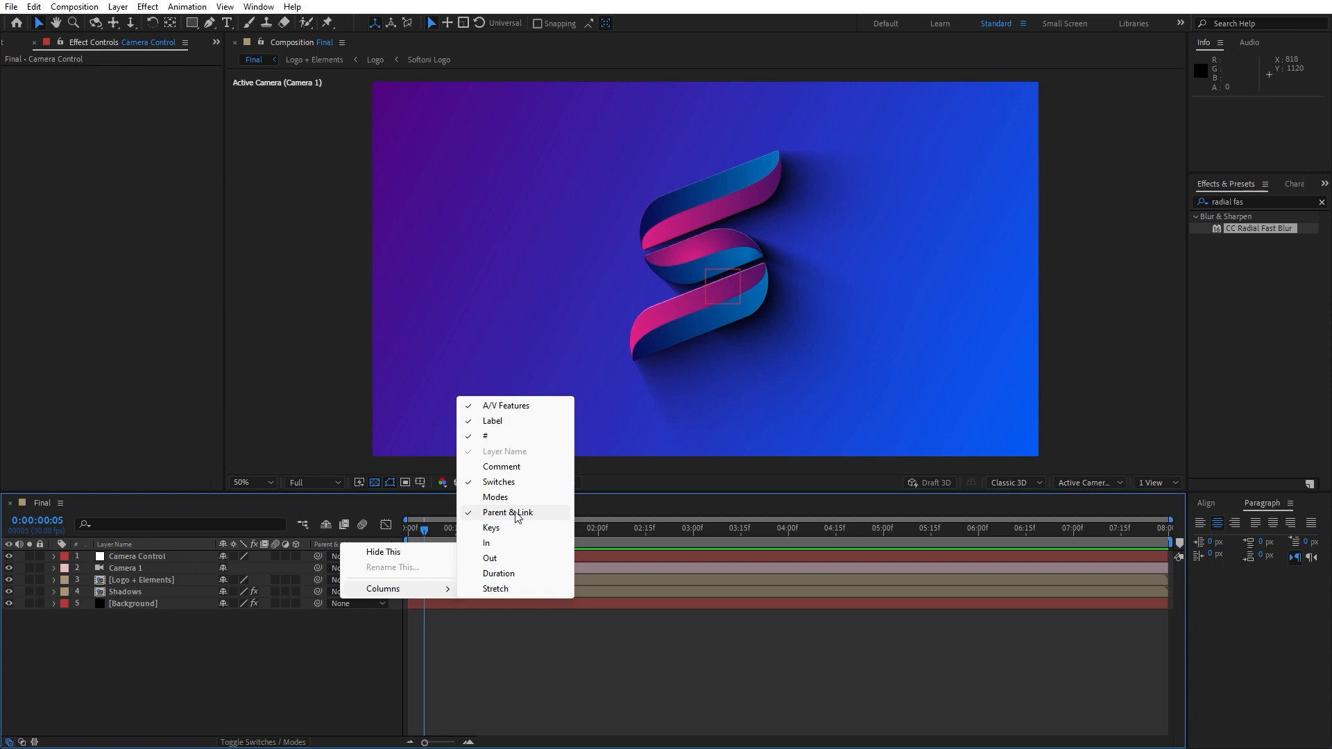
pyautogui.click(297, 646)
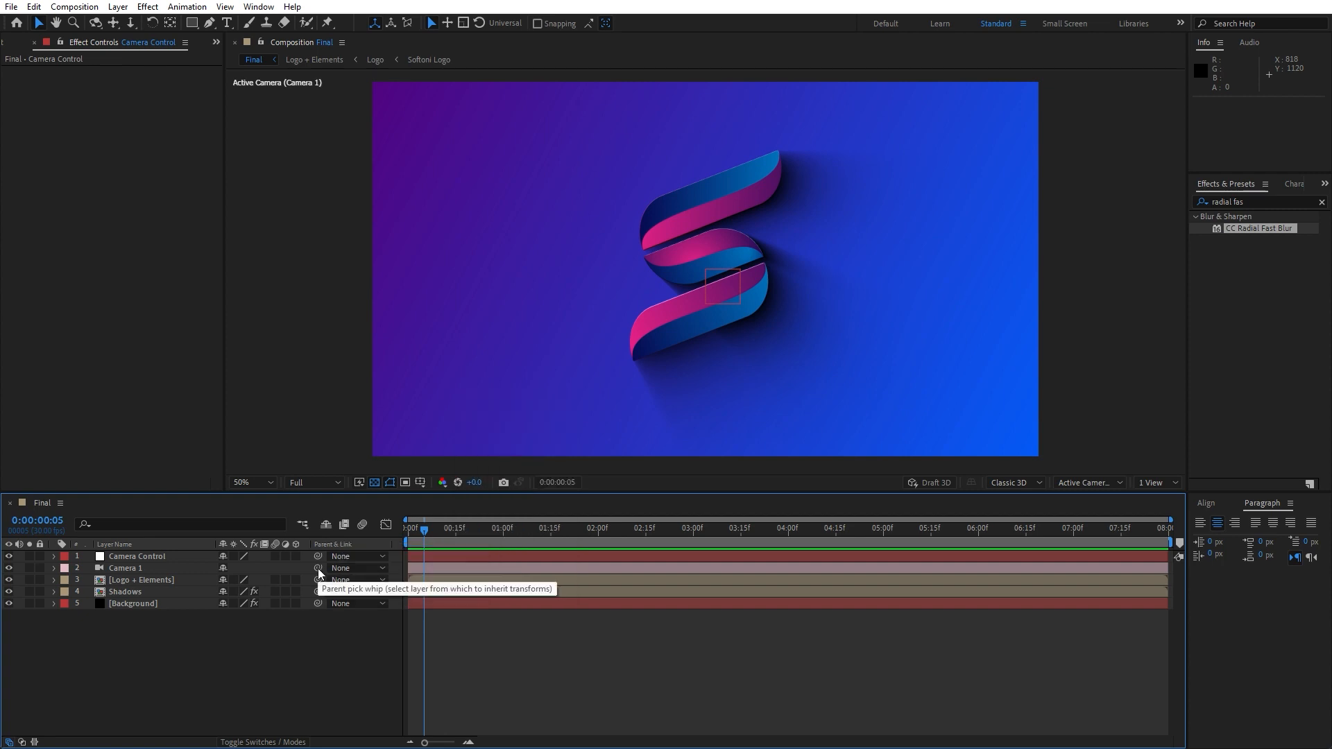
pyautogui.moveTo(318, 569); pyautogui.dragTo(143, 555)
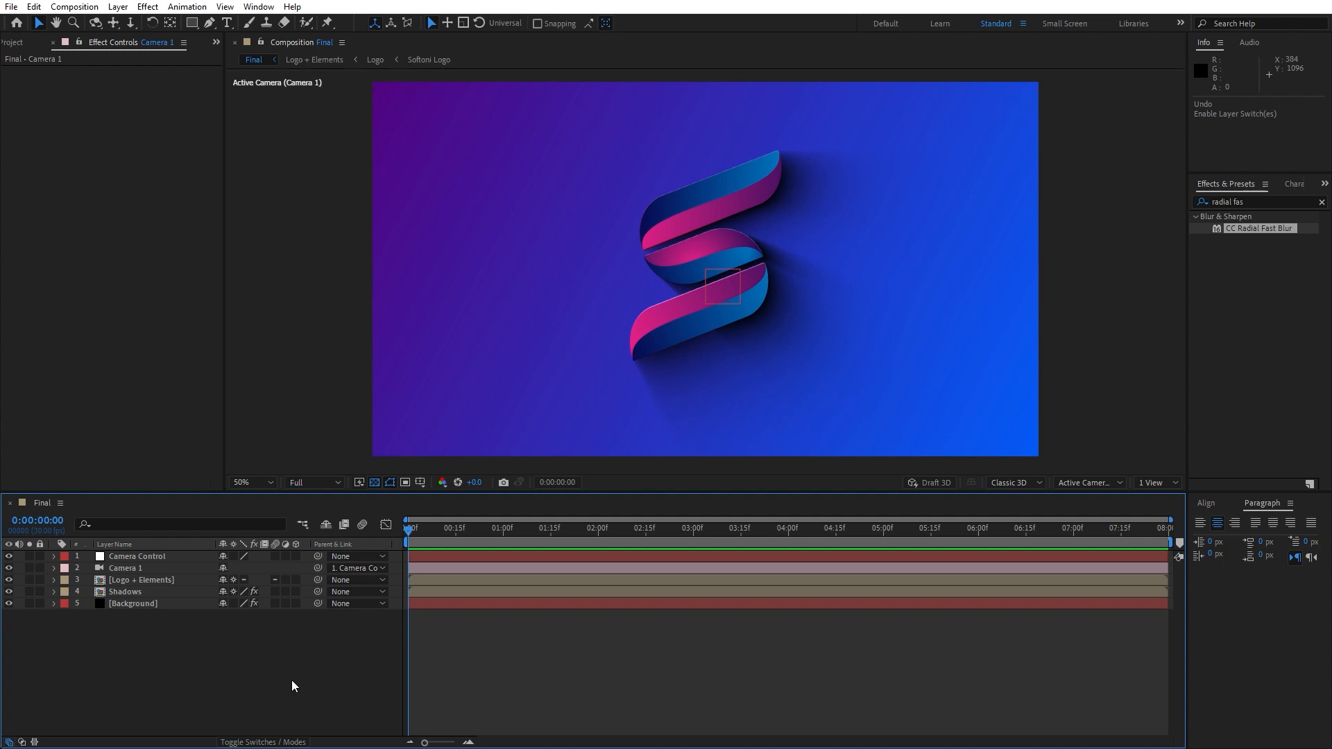
# Set a Zoom keyframe on Camera 1 at the start of the timeline
pyautogui.click(53, 568)
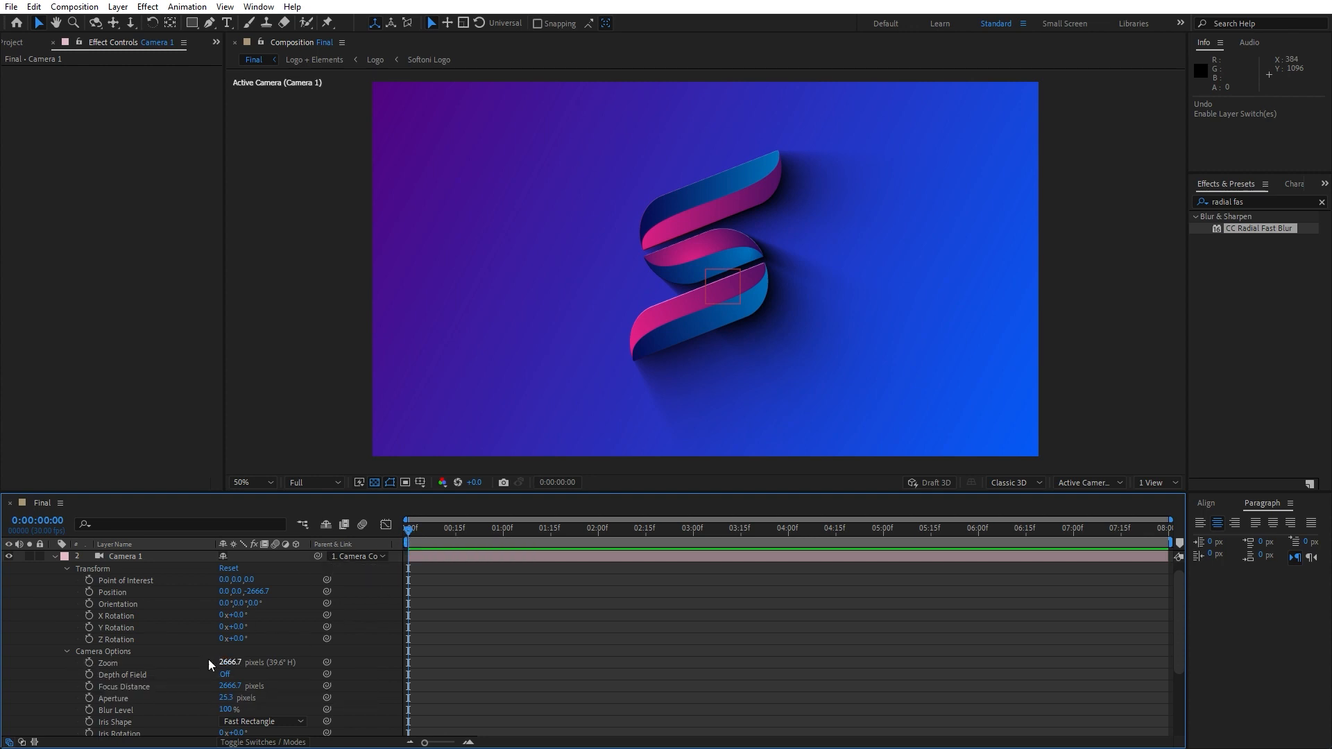
pyautogui.click(89, 663)
# At 0:00:05:29, set Camera 1's Zoom to 1900 pixels
pyautogui.moveTo(408, 533); pyautogui.dragTo(976, 535)
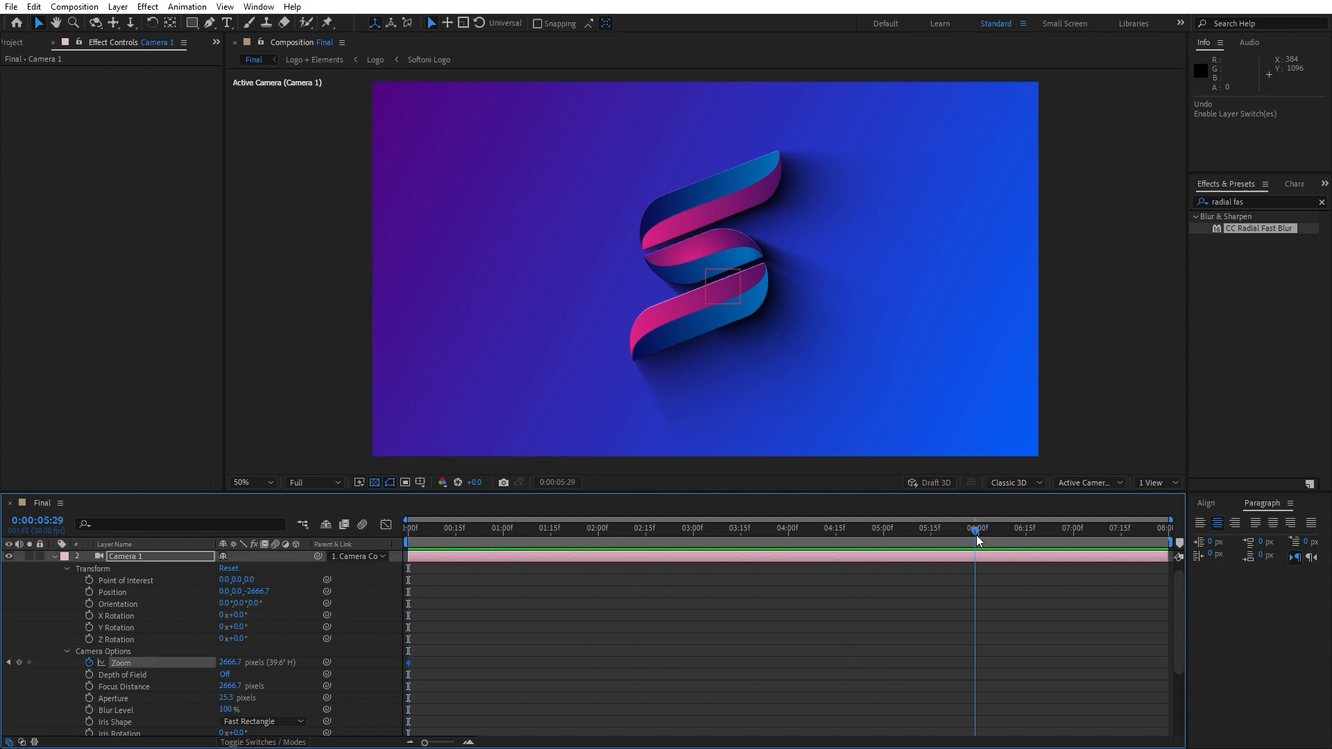
pyautogui.click(237, 663)
pyautogui.write('1900')
pyautogui.press('Return')
pyautogui.click(55, 556)
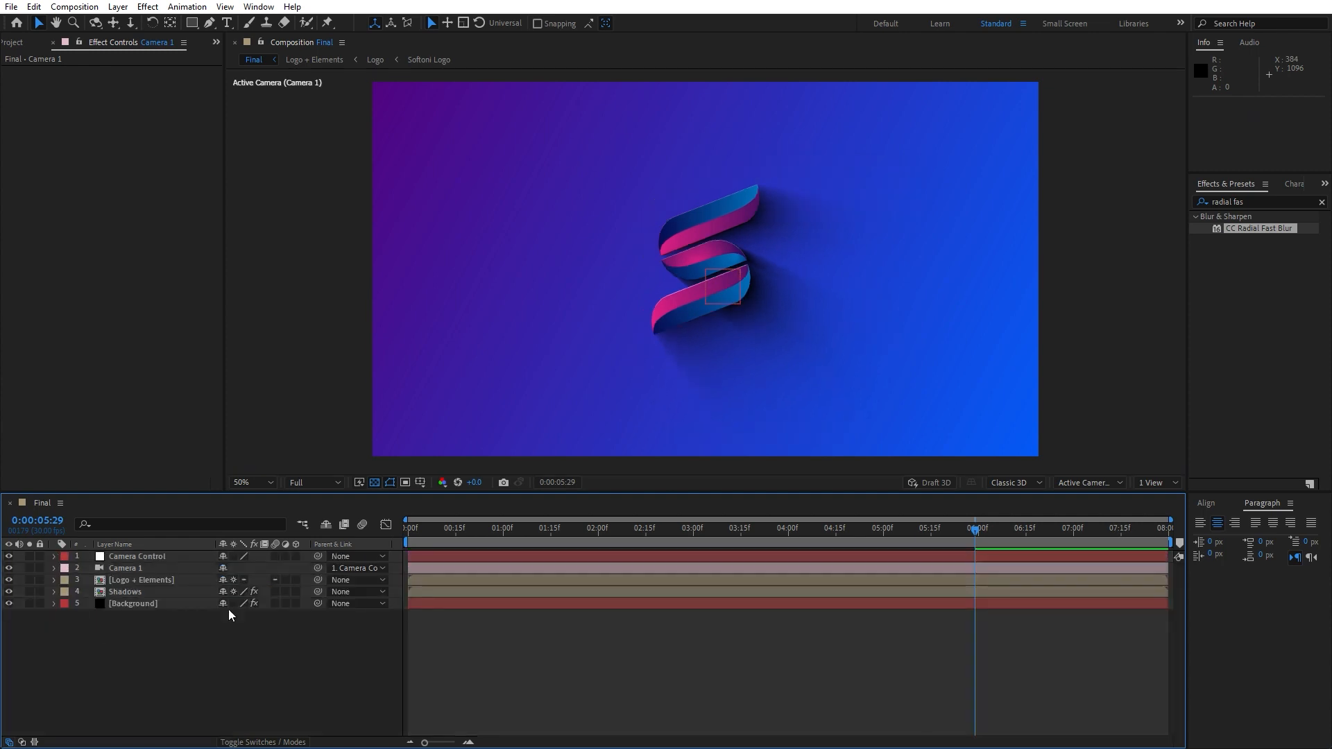
# Set the composition preview resolution to Third
pyautogui.click(310, 484)
pyautogui.click(324, 556)
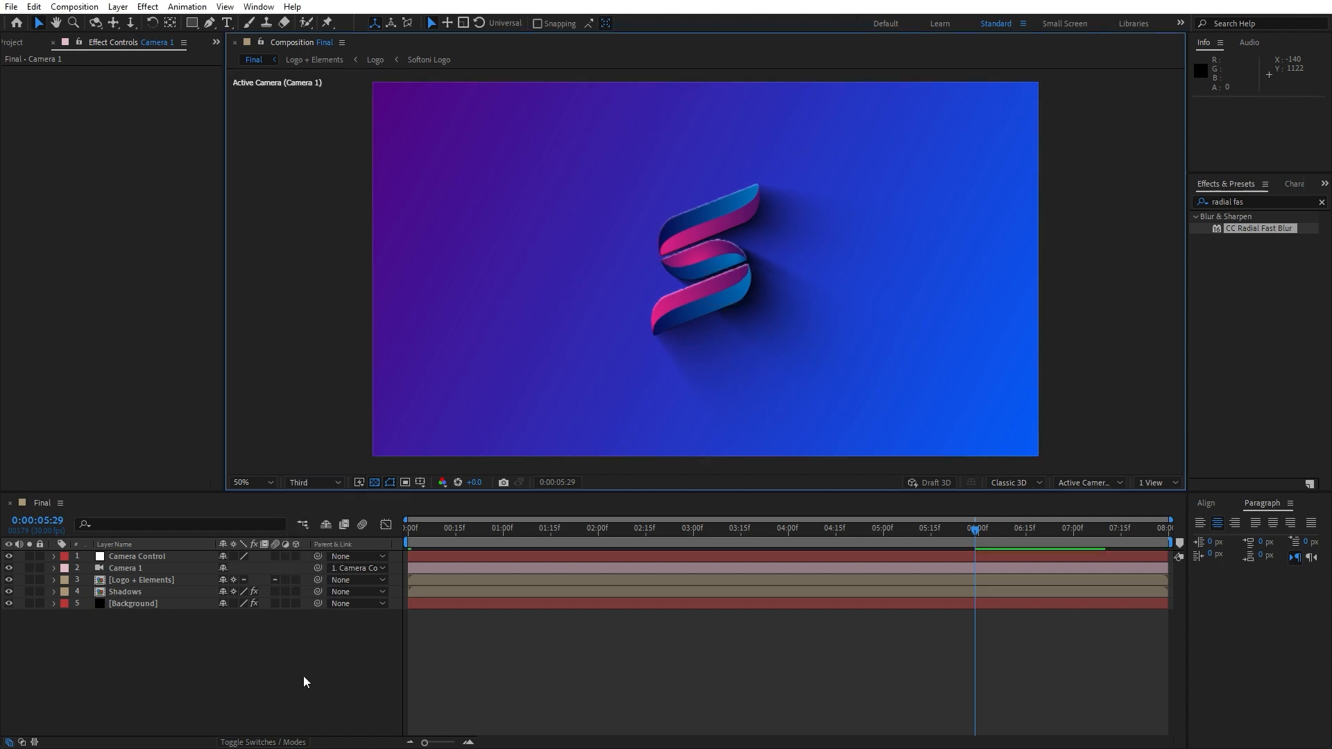
# Play back the composition from the start to preview the camera zoom
pyautogui.click(422, 535)
pyautogui.press('space')
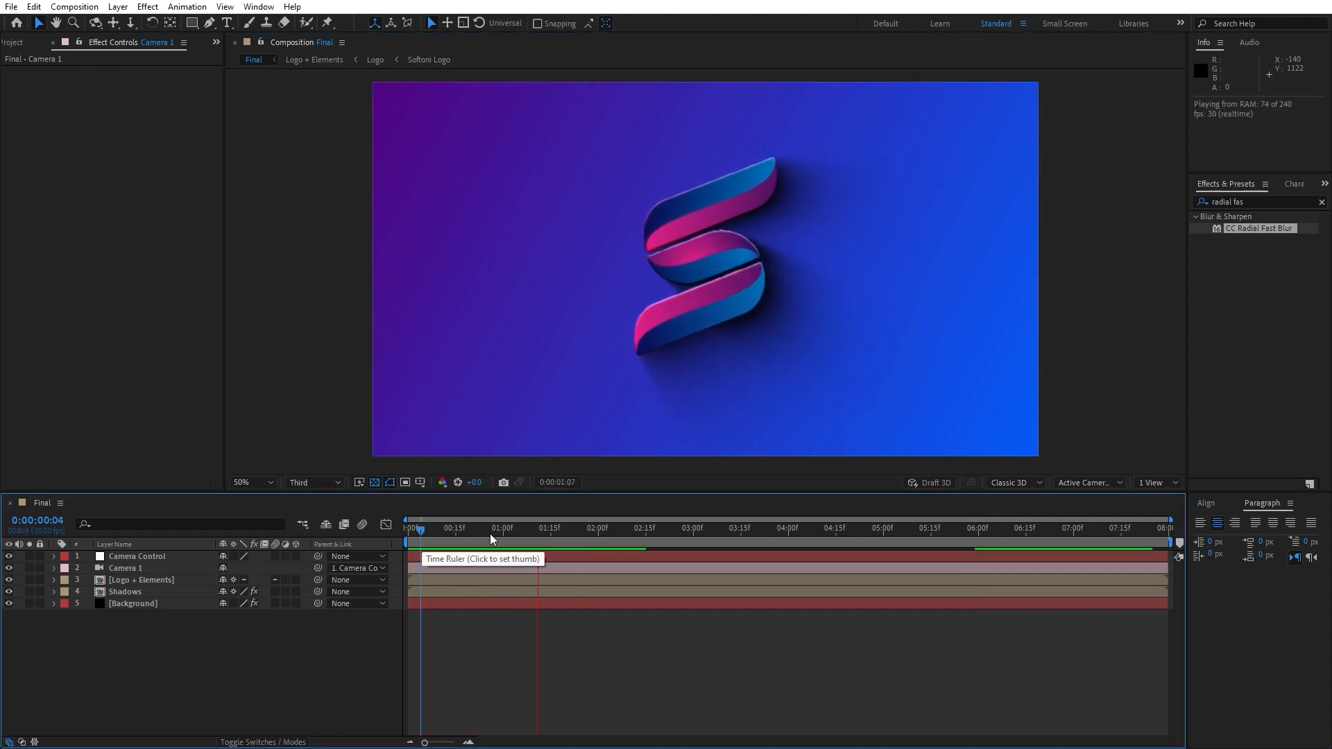
pyautogui.moveTo(486, 539); pyautogui.dragTo(426, 538)
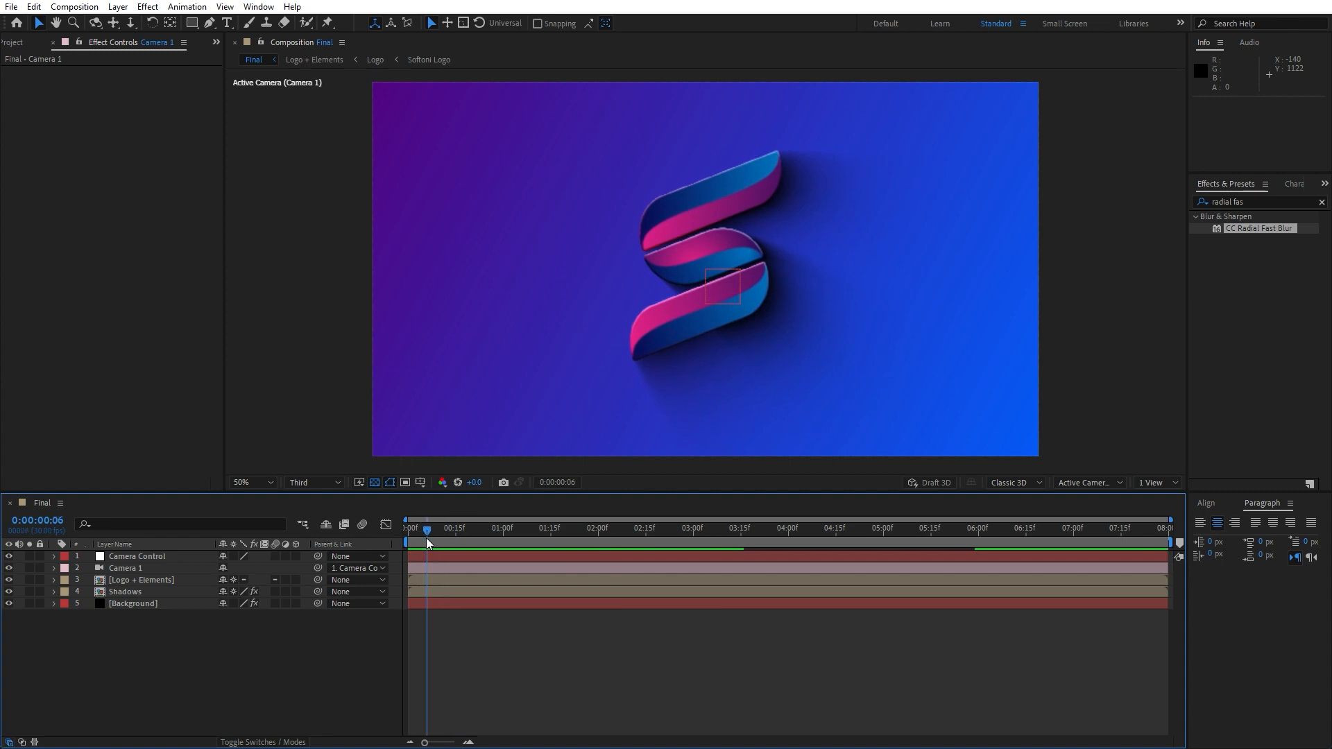
# Keyframe the Camera Control null's Scale at 100% at 0:00:01:16 and 120% at the start
pyautogui.click(154, 556)
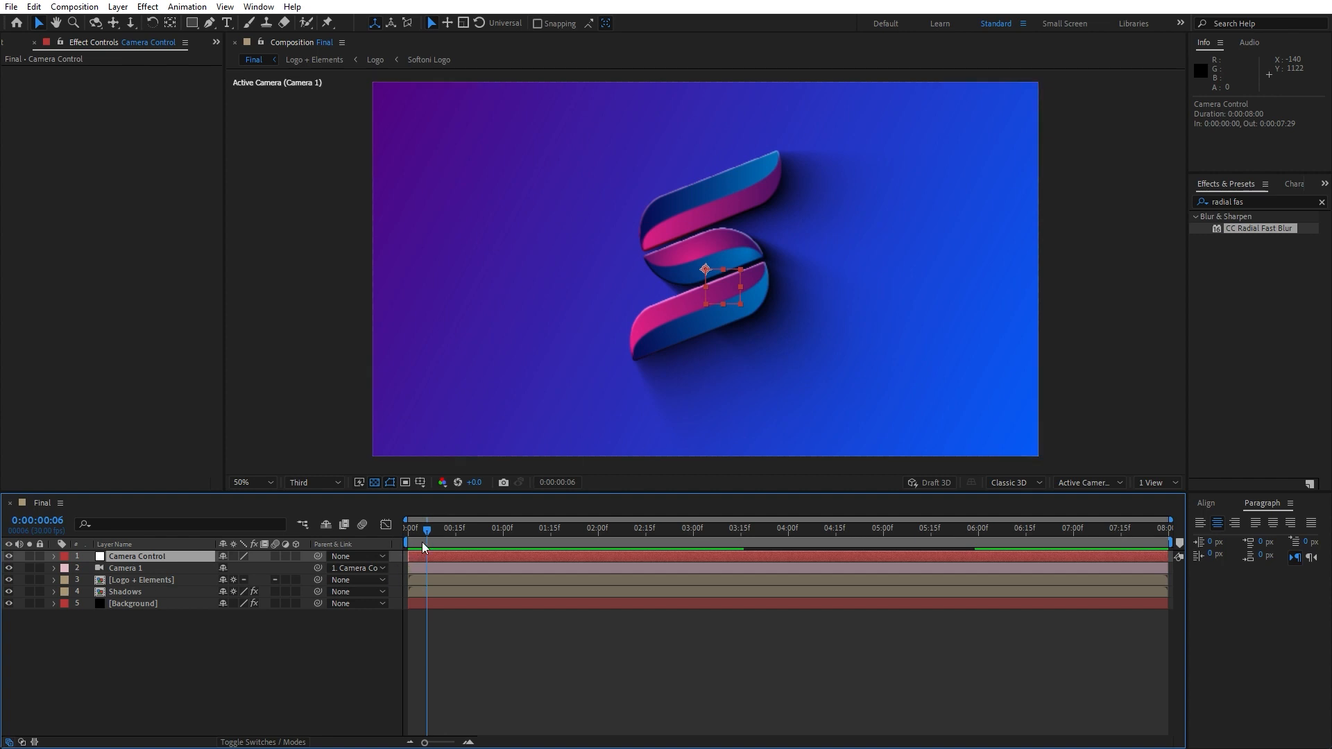
pyautogui.moveTo(422, 543); pyautogui.dragTo(556, 536)
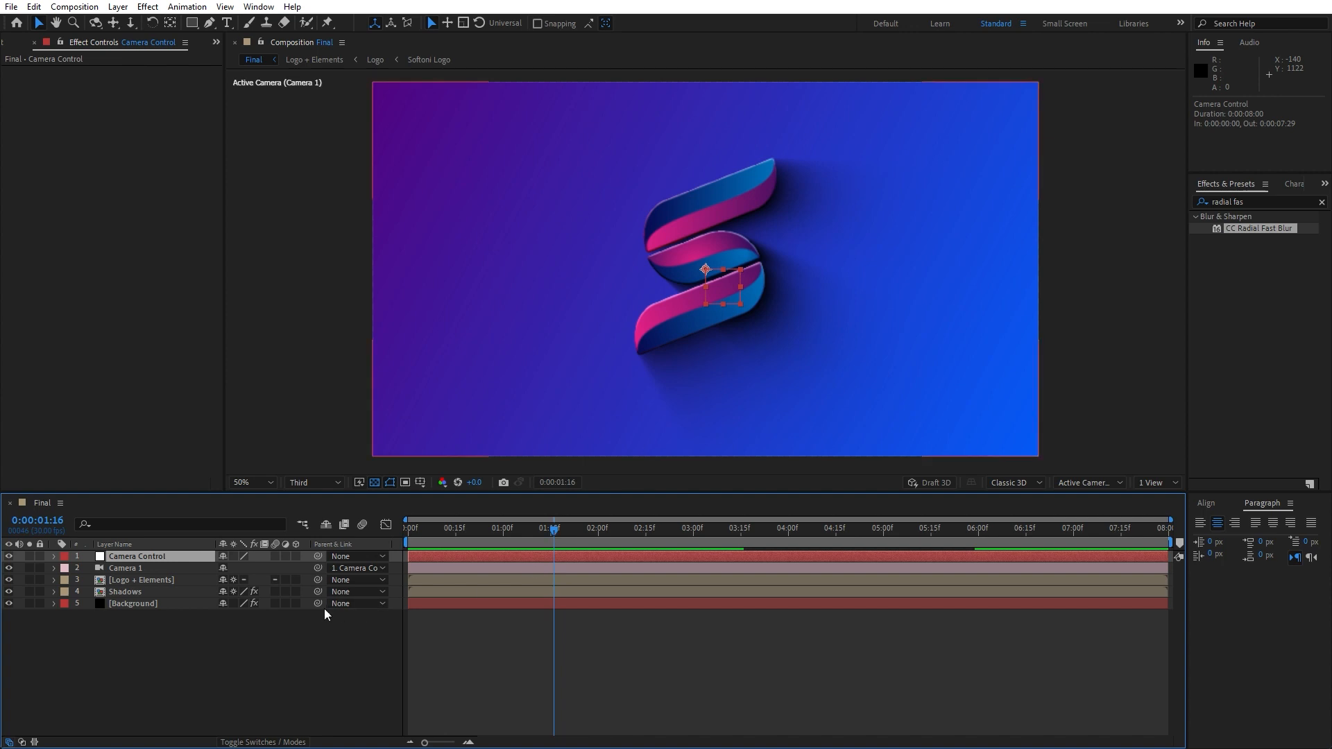
pyautogui.press('s')
pyautogui.click(89, 568)
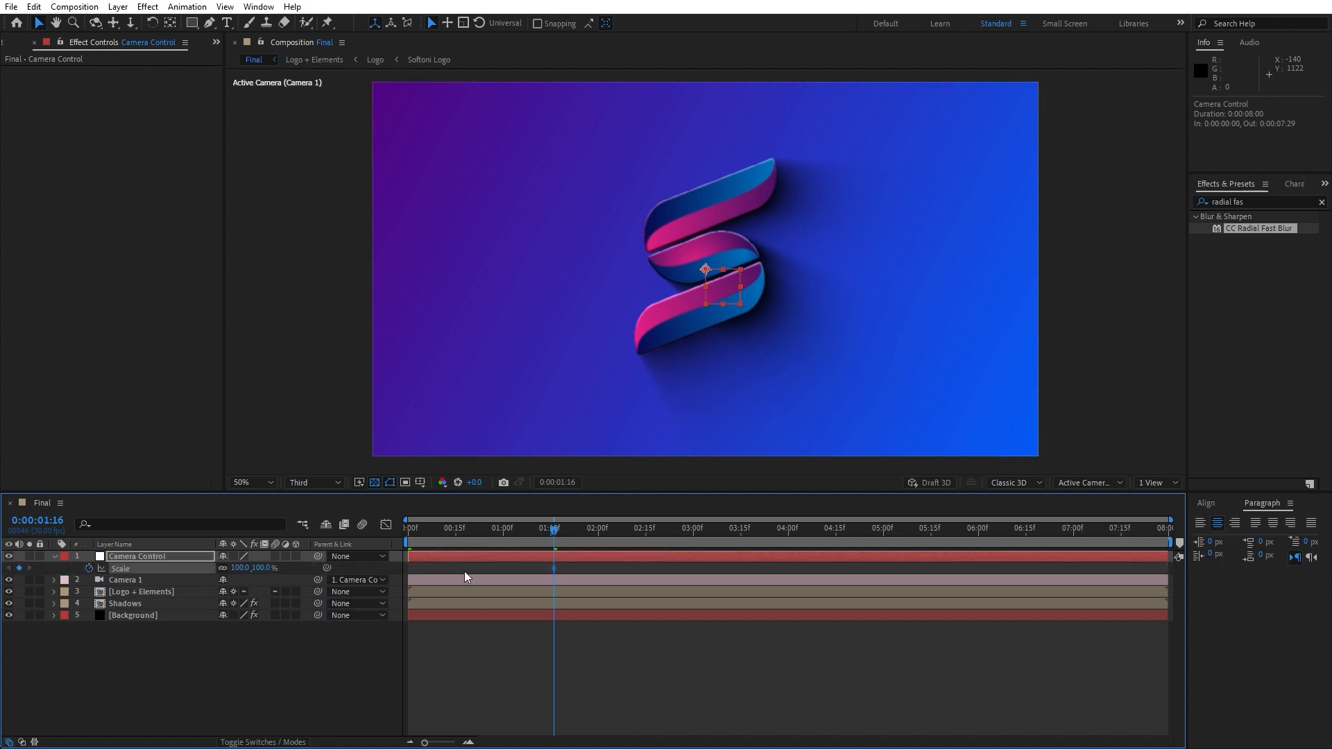
pyautogui.press('Home')
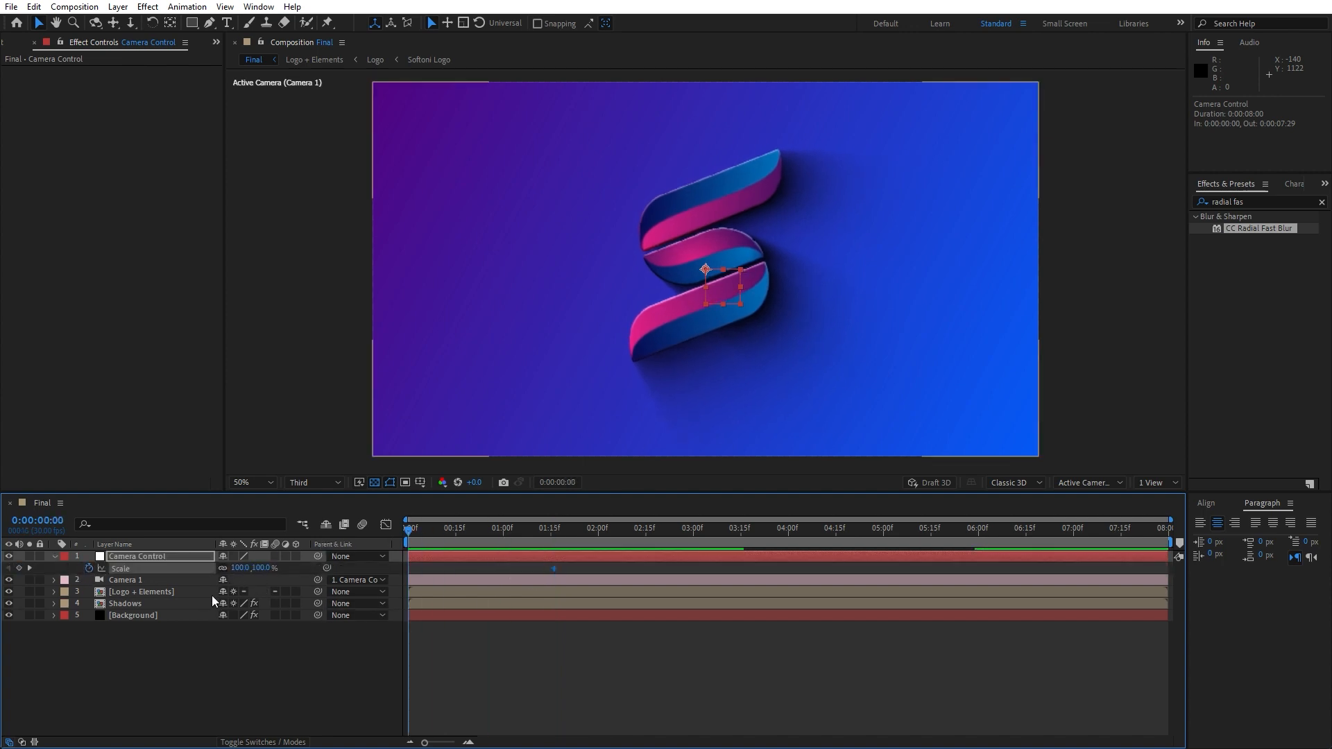
pyautogui.click(240, 569)
pyautogui.write('120')
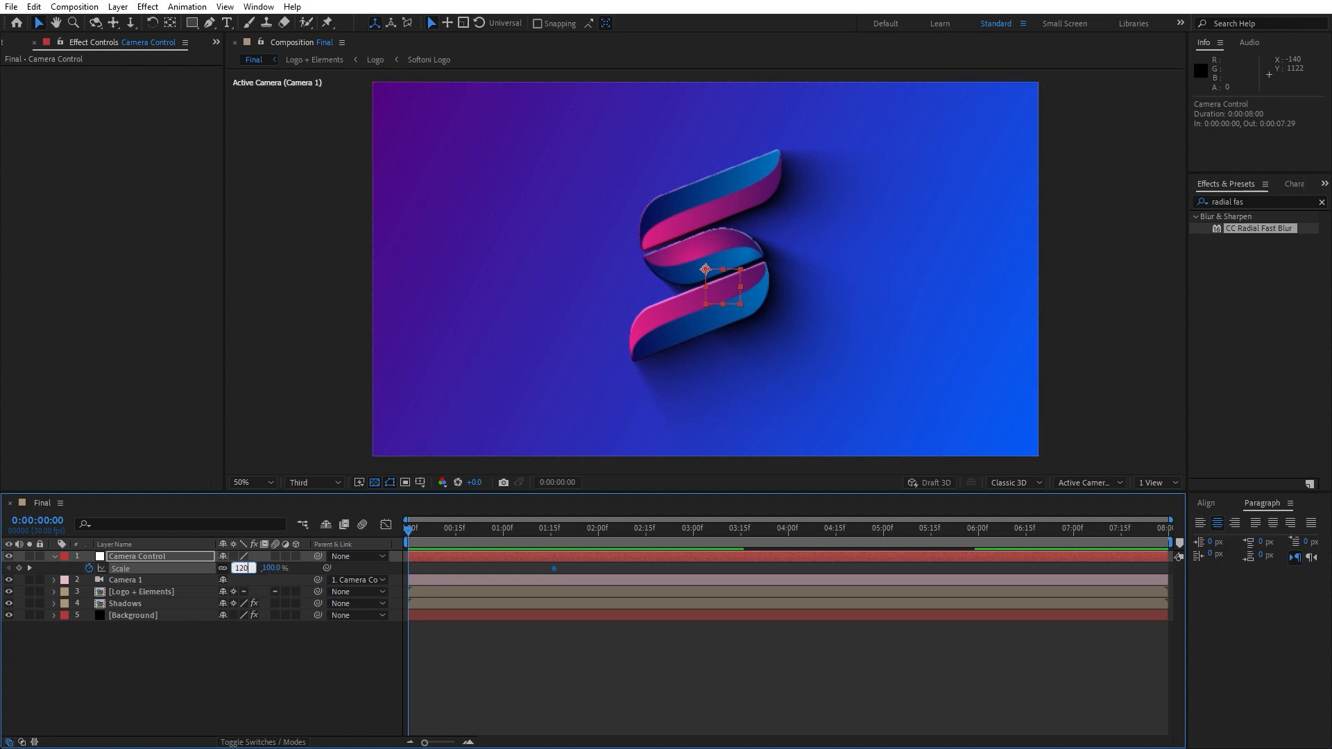
pyautogui.press('Return')
# Make the Camera Control null a 3D layer and set X, Y and Z Rotation keyframes at 0:00:01:16
pyautogui.click(156, 560)
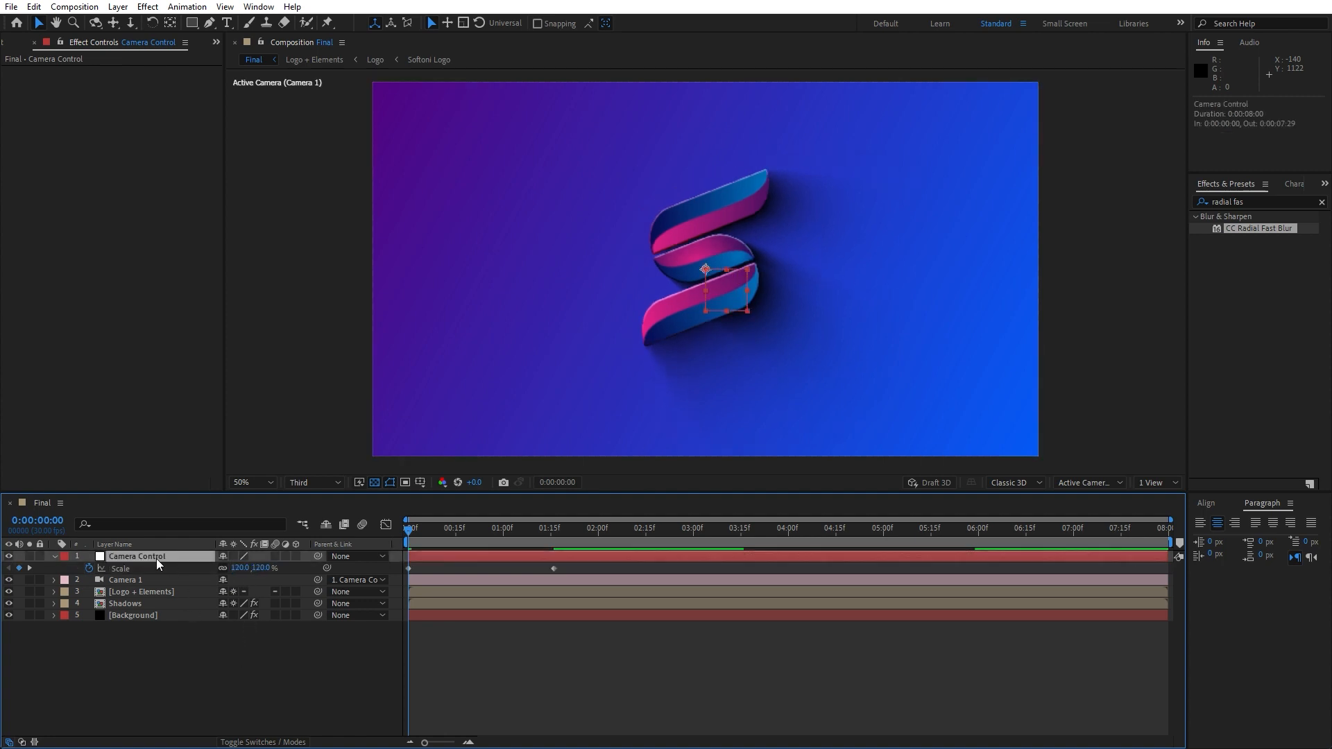
pyautogui.press('r')
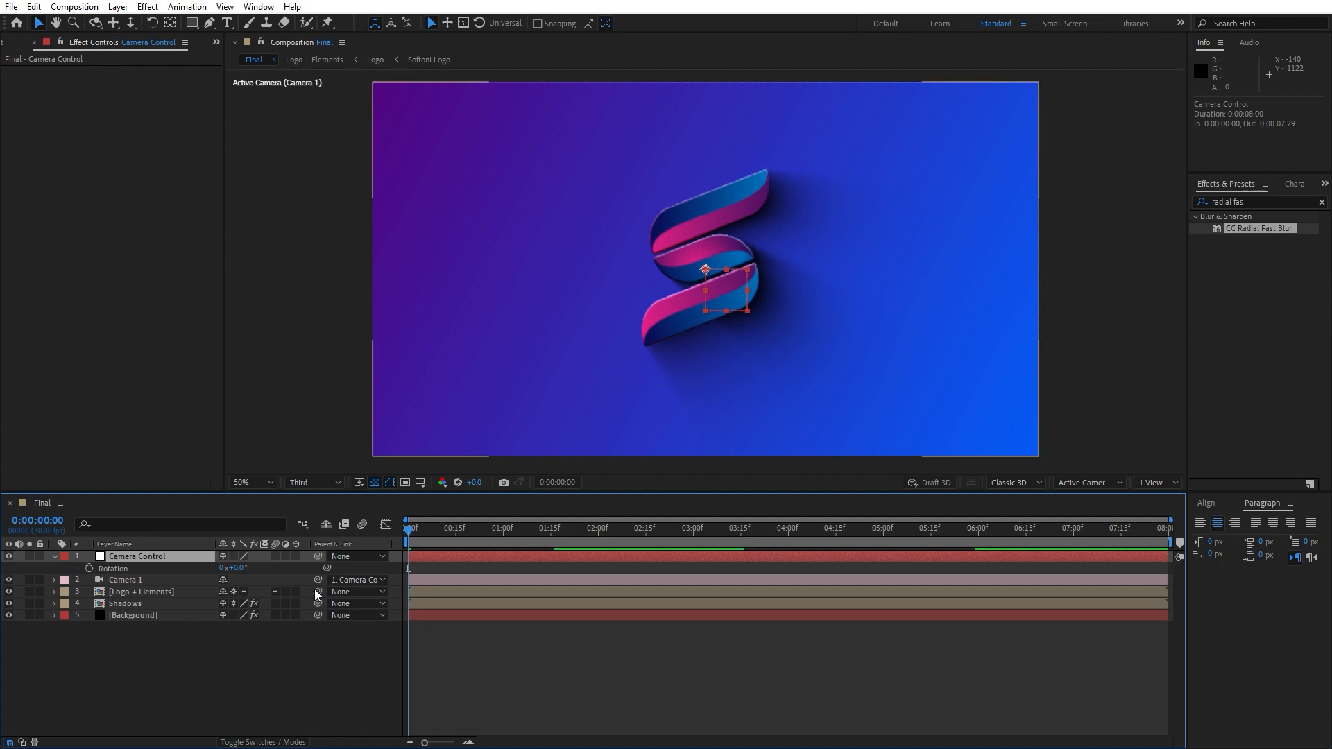
pyautogui.click(297, 557)
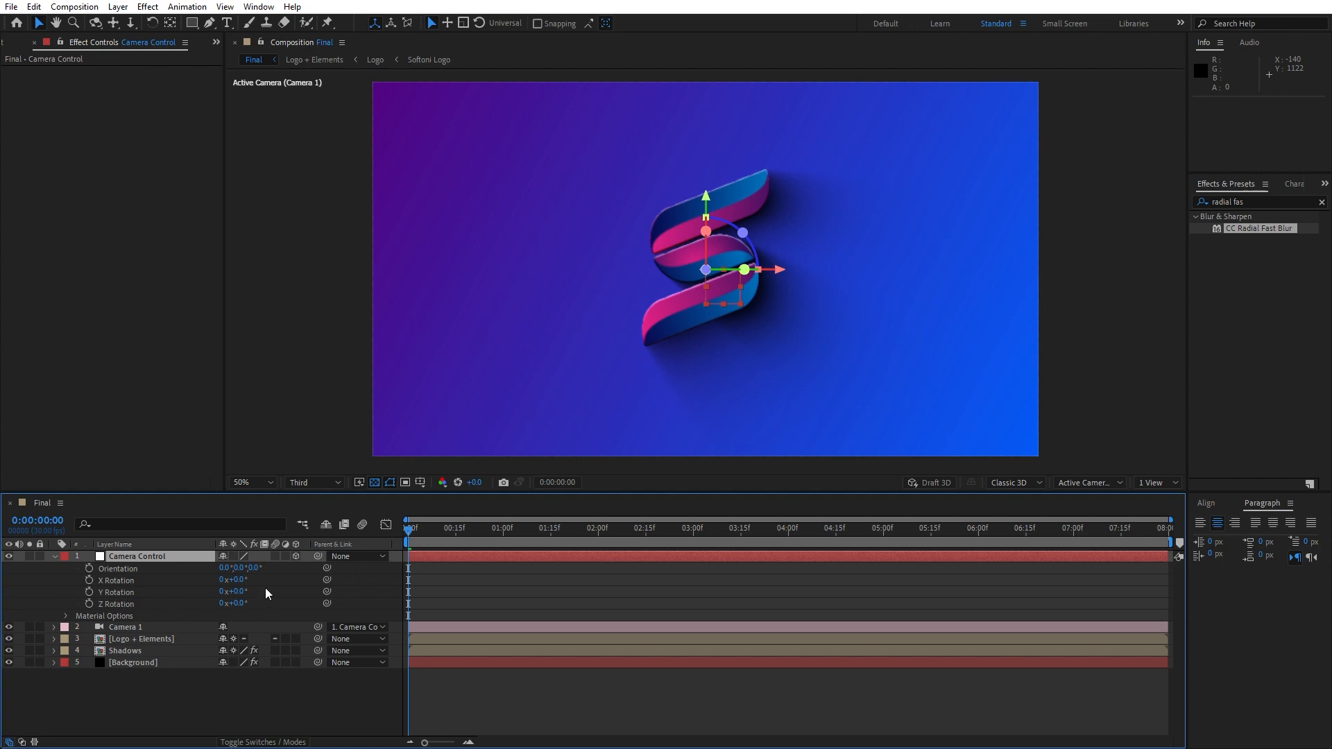
pyautogui.hotkey('ctrl', 'v')
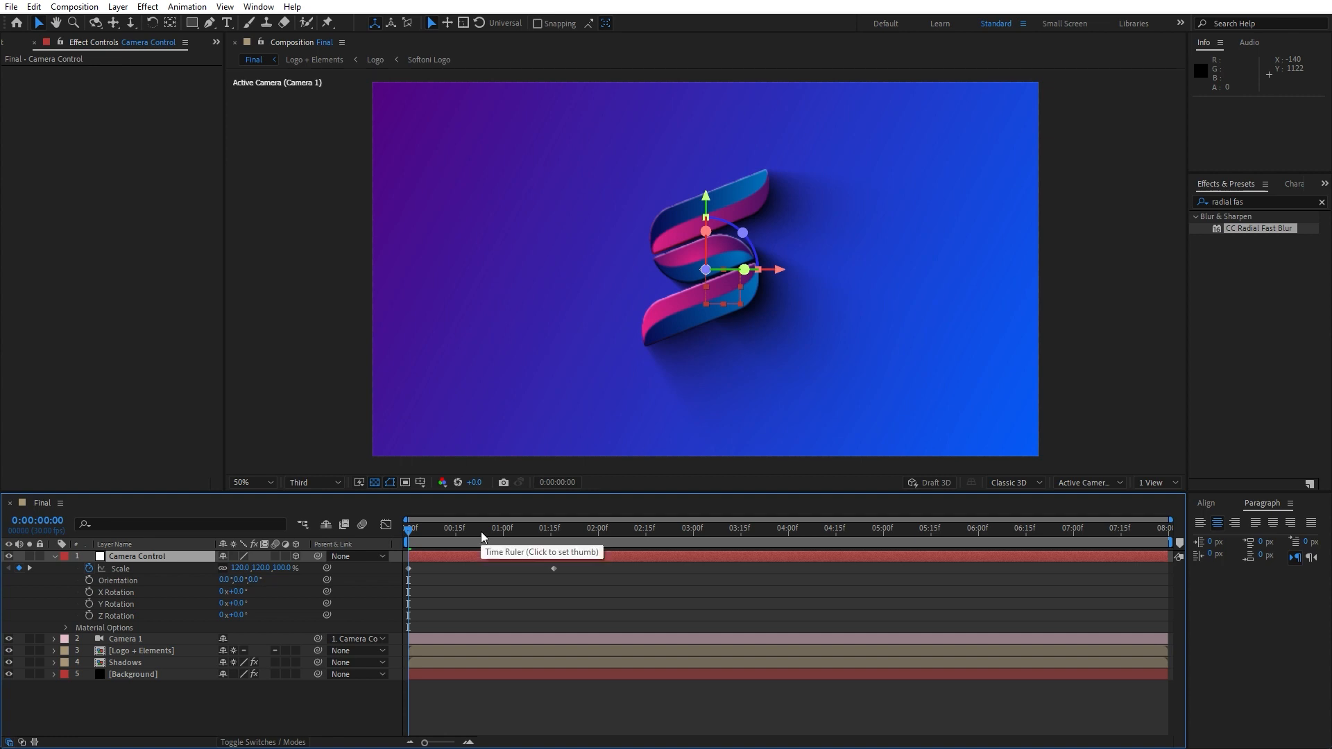
pyautogui.moveTo(481, 531); pyautogui.dragTo(555, 535)
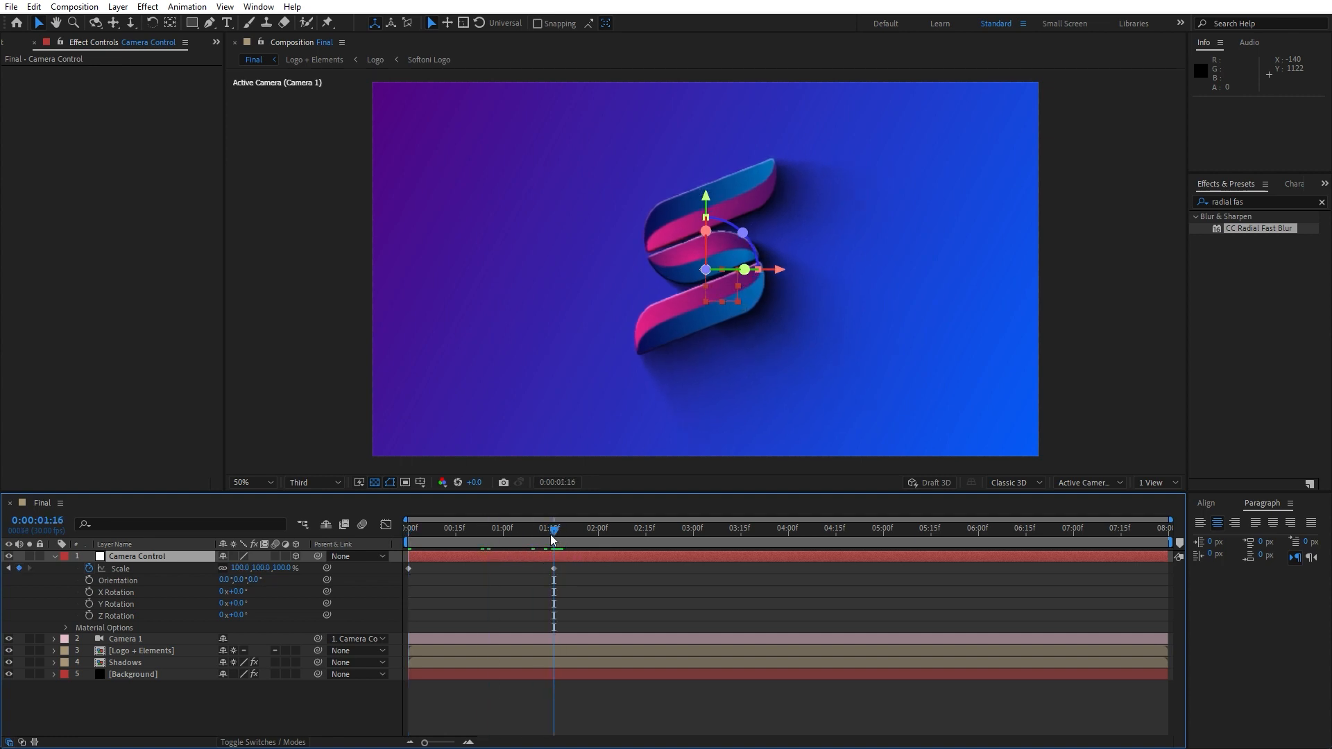
pyautogui.click(89, 592)
pyautogui.click(89, 603)
pyautogui.click(89, 615)
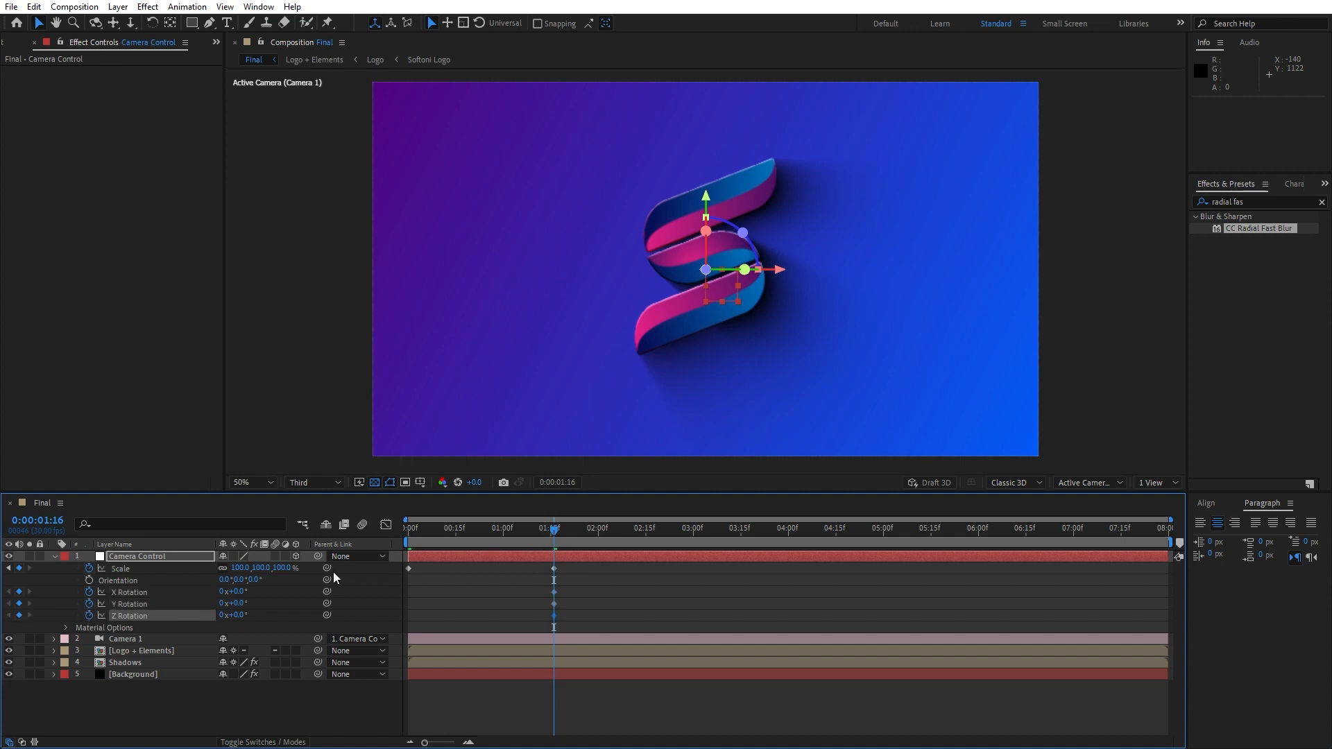
# At the start, set the null's X Rotation to 45° and Y Rotation to 30°, then preview
pyautogui.press('Home')
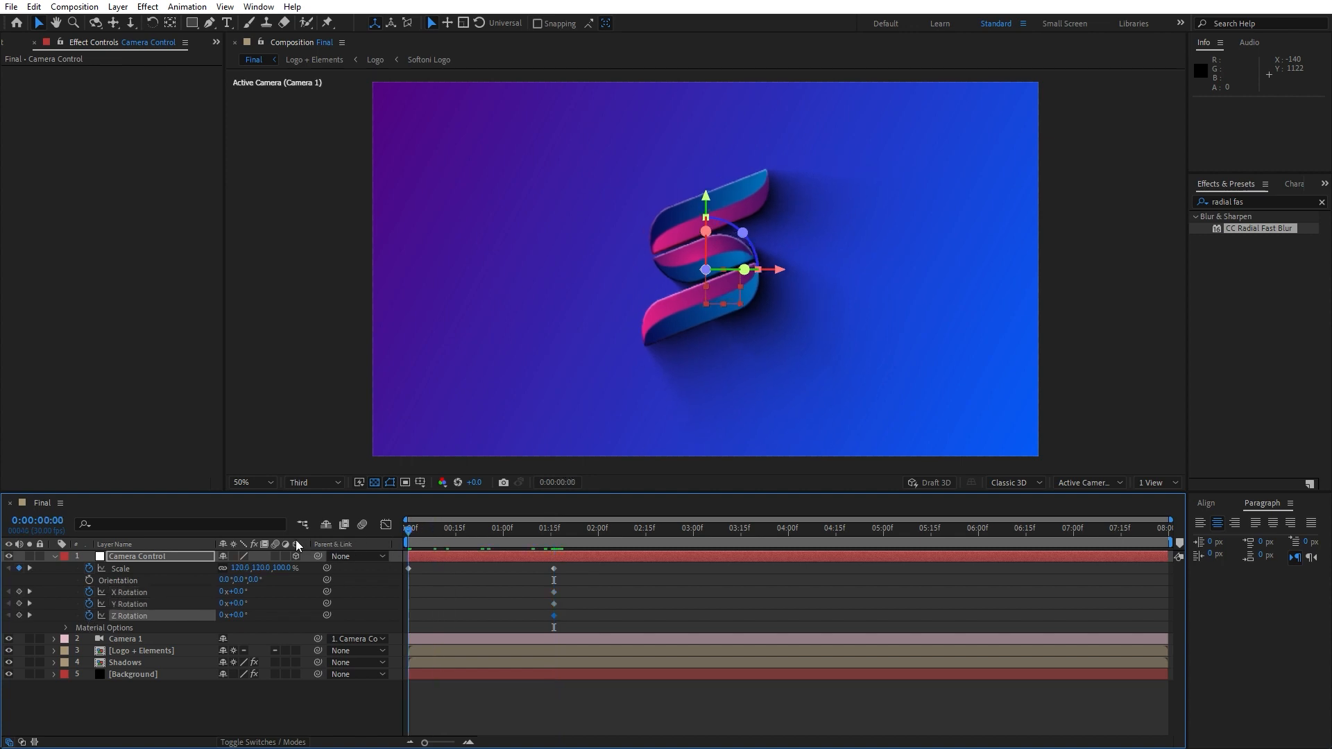
pyautogui.click(238, 591)
pyautogui.write('45')
pyautogui.click(317, 702)
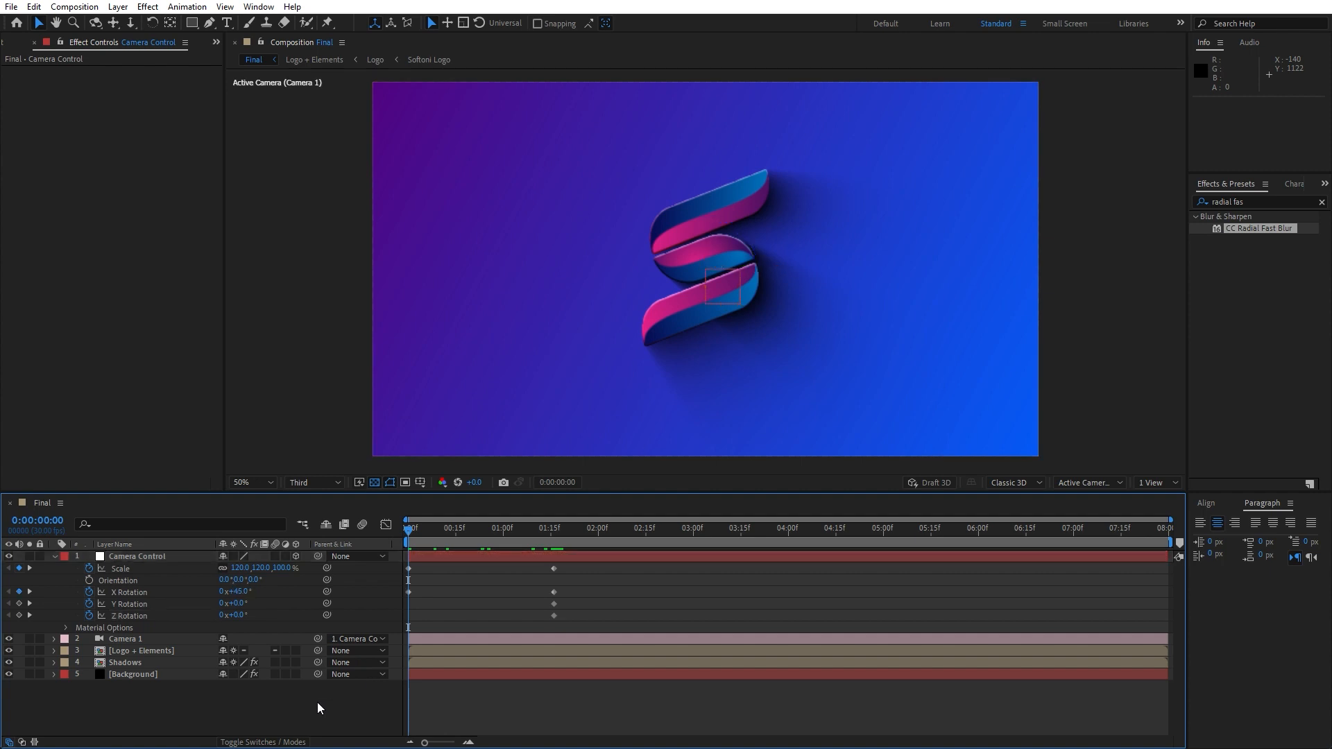
pyautogui.click(237, 604)
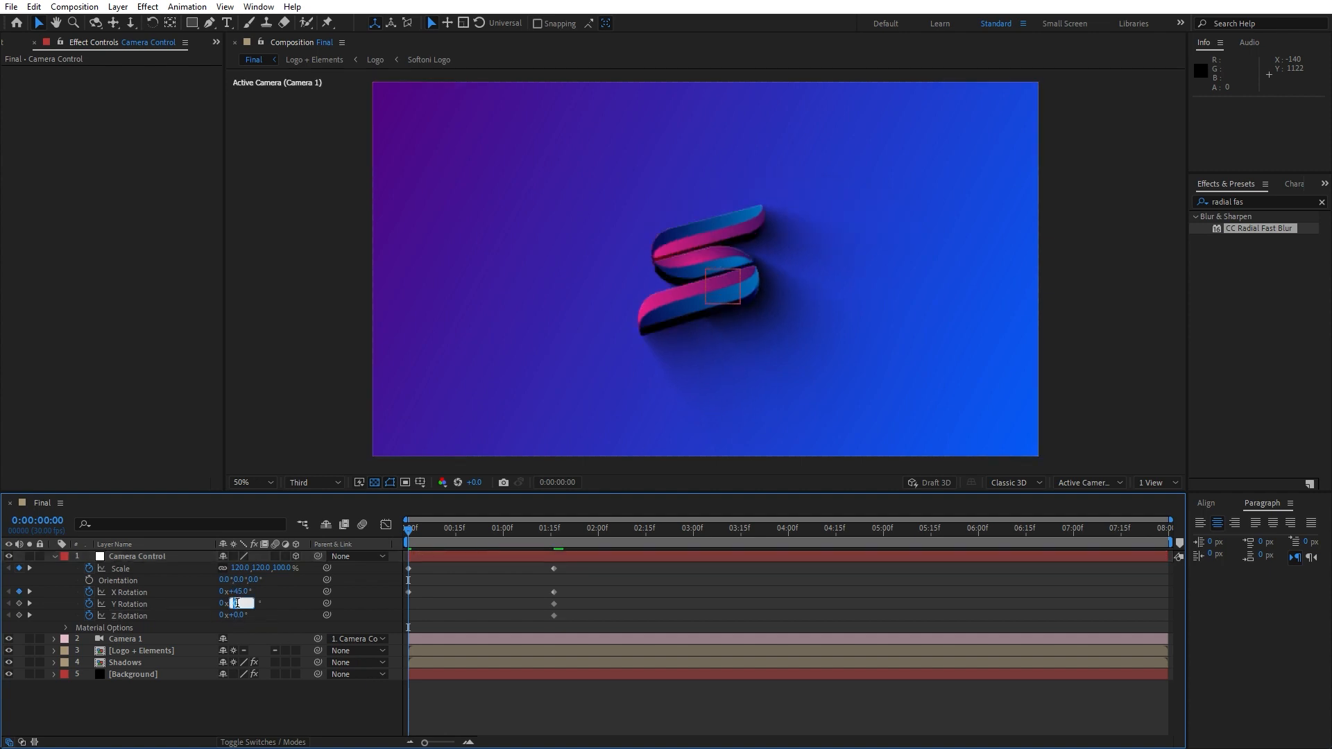
pyautogui.click(222, 701)
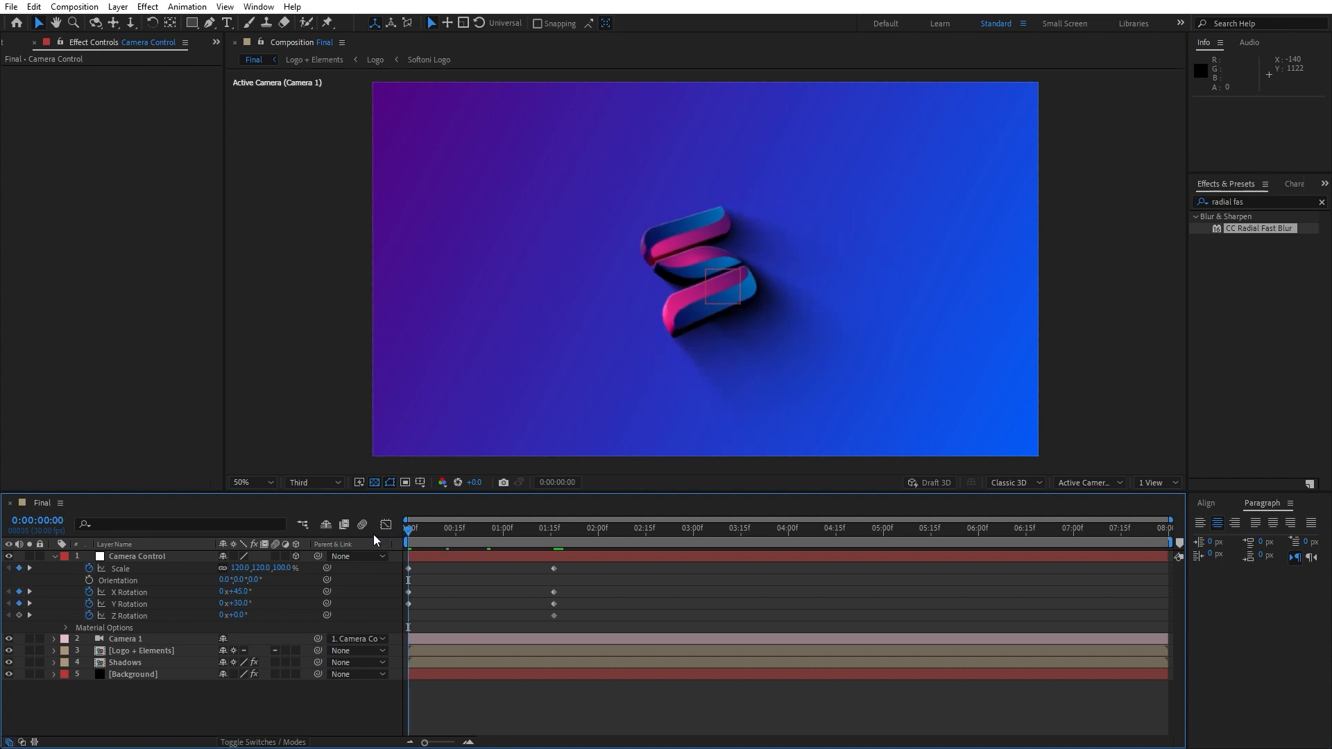
pyautogui.press('space')
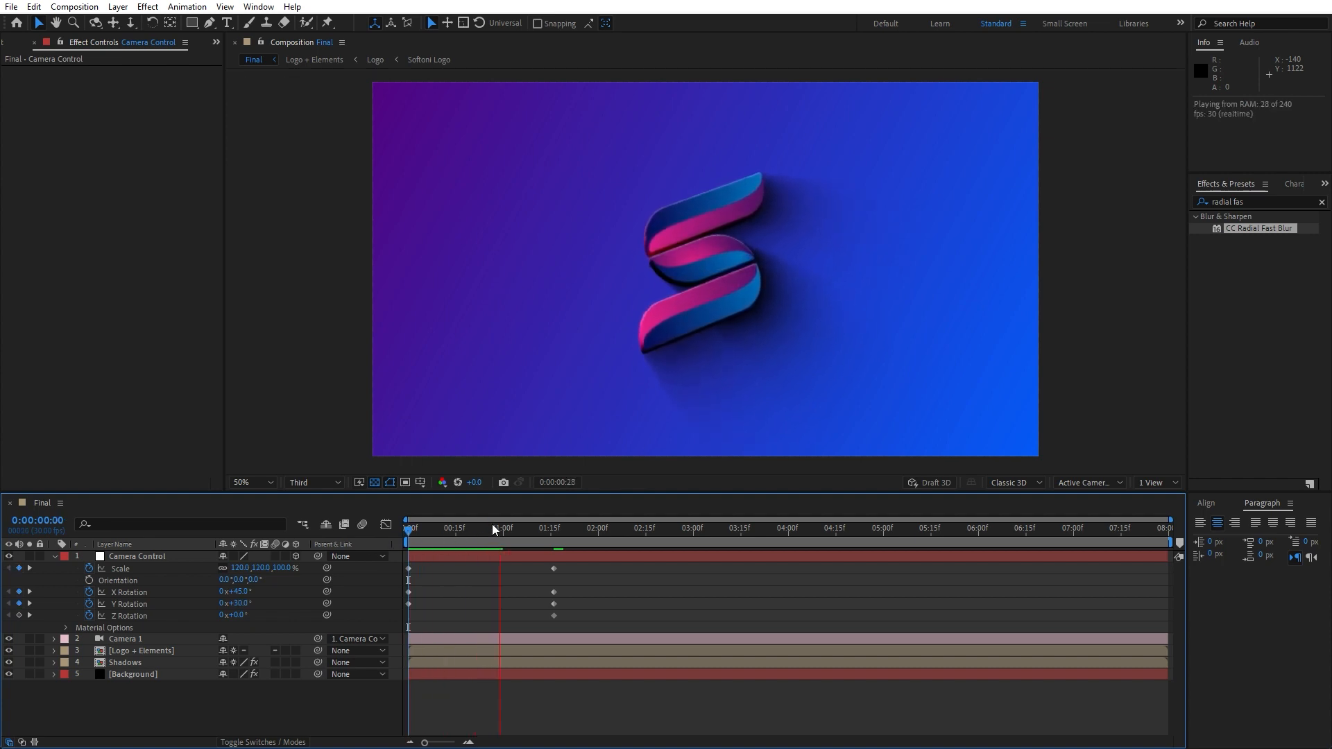
pyautogui.press('space')
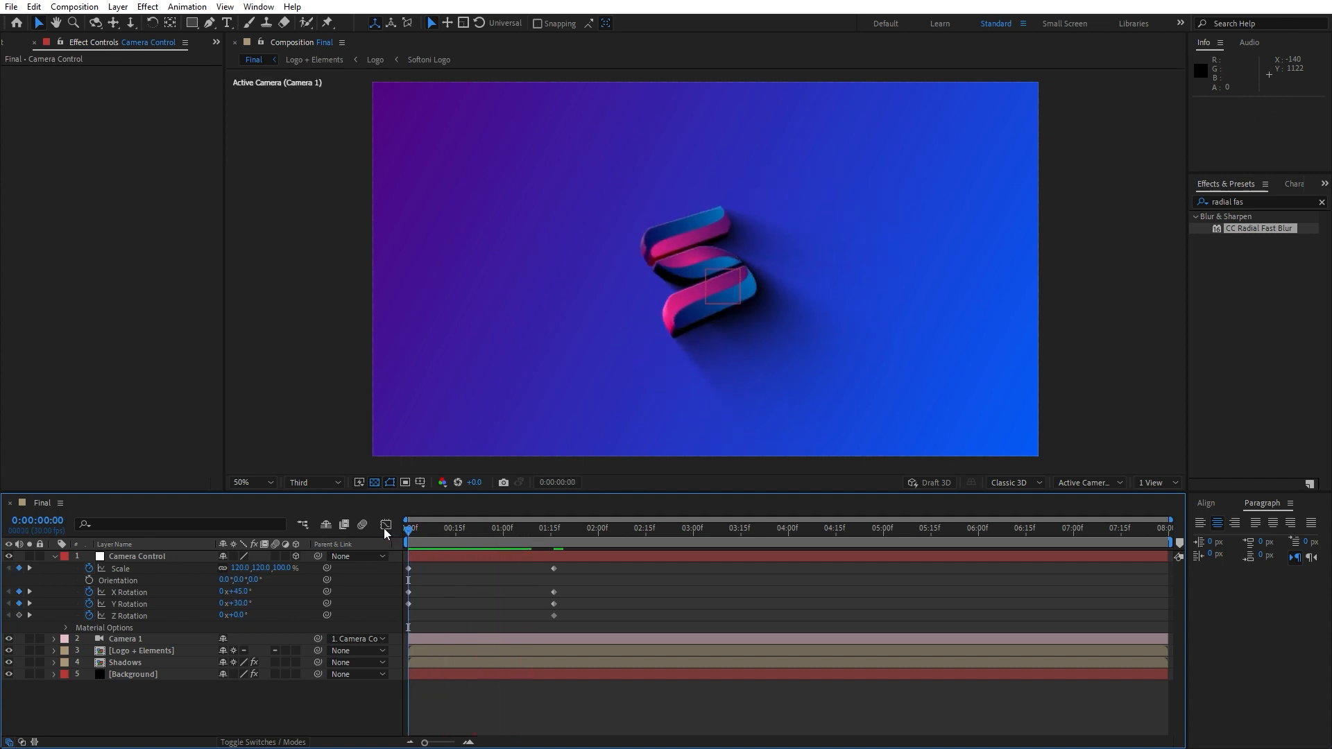
# At the start, set the null's X Rotation to 60°, Y Rotation to 60° and Z Rotation to -12°
pyautogui.click(239, 592)
pyautogui.write('60')
pyautogui.press('Return')
pyautogui.moveTo(238, 607); pyautogui.dragTo(261, 605)
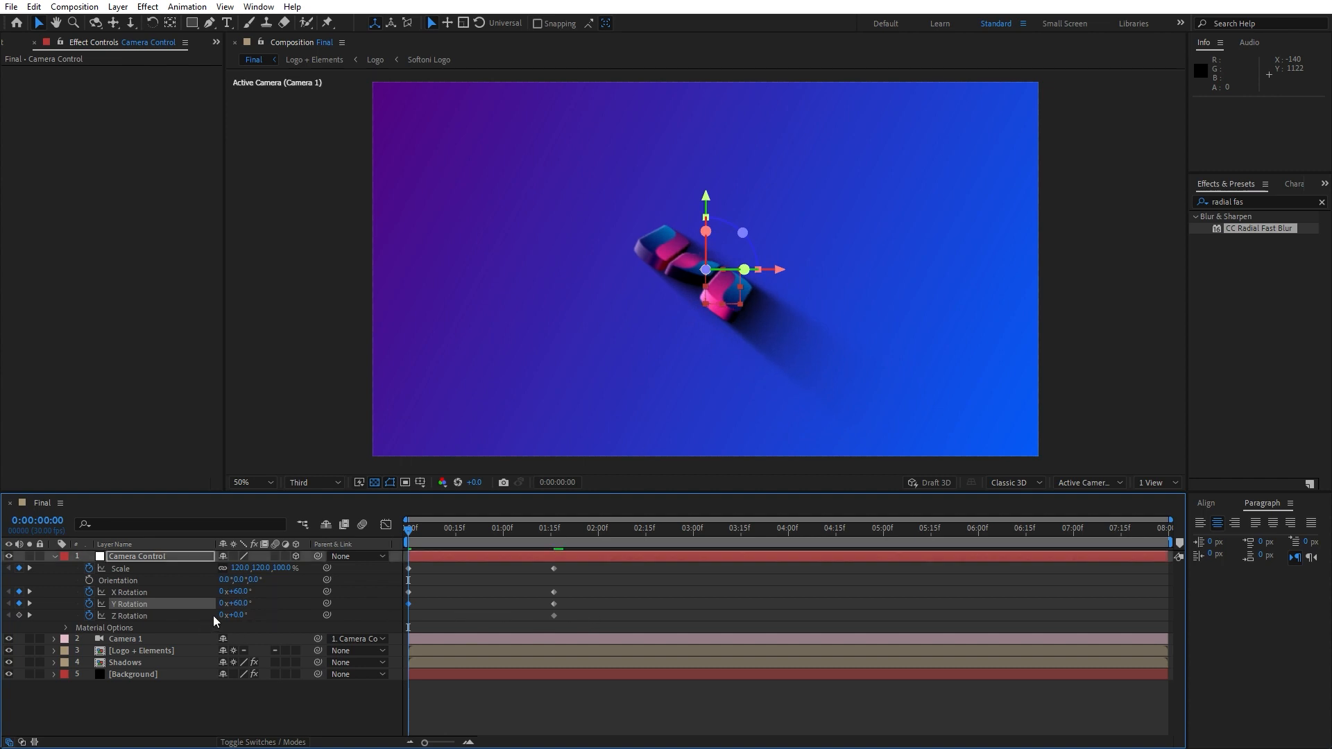
pyautogui.moveTo(242, 616); pyautogui.dragTo(247, 631)
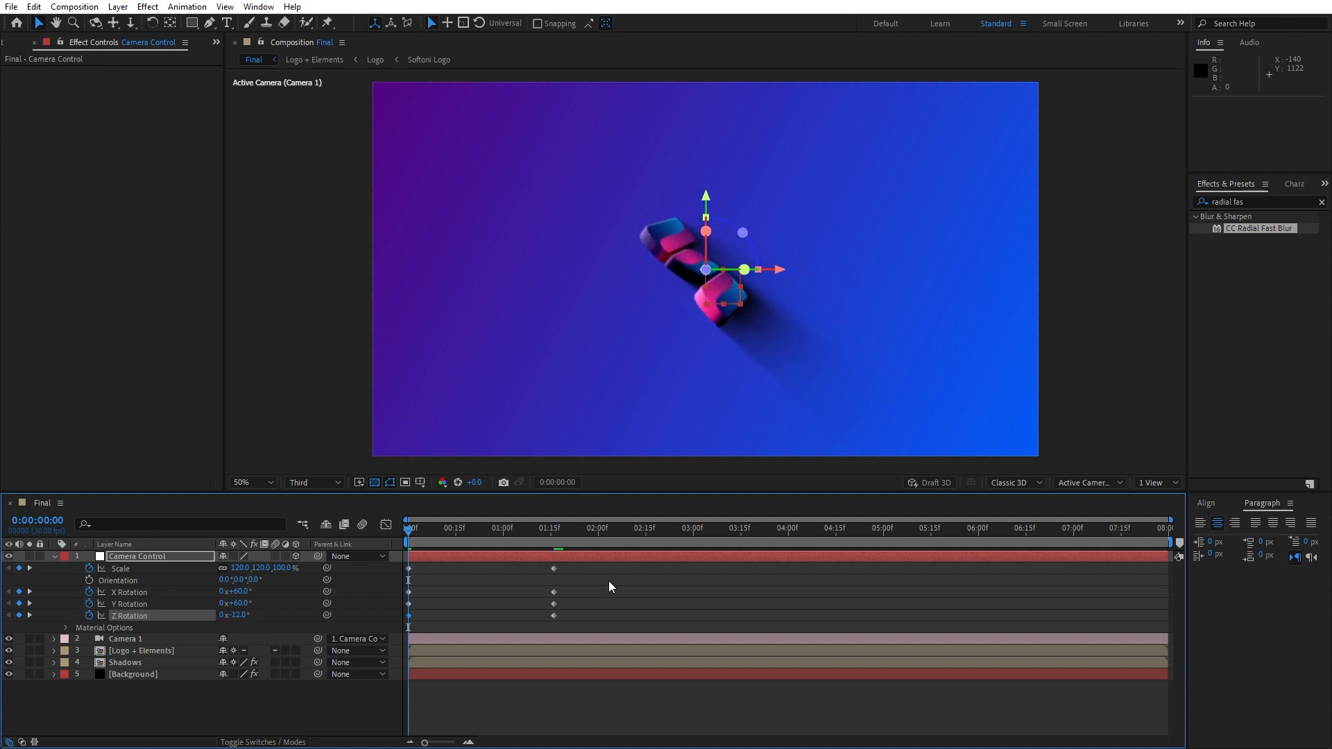
# Select all the Camera Control null's scale and rotation keyframes and apply Easy Ease
pyautogui.moveTo(609, 583); pyautogui.dragTo(398, 639)
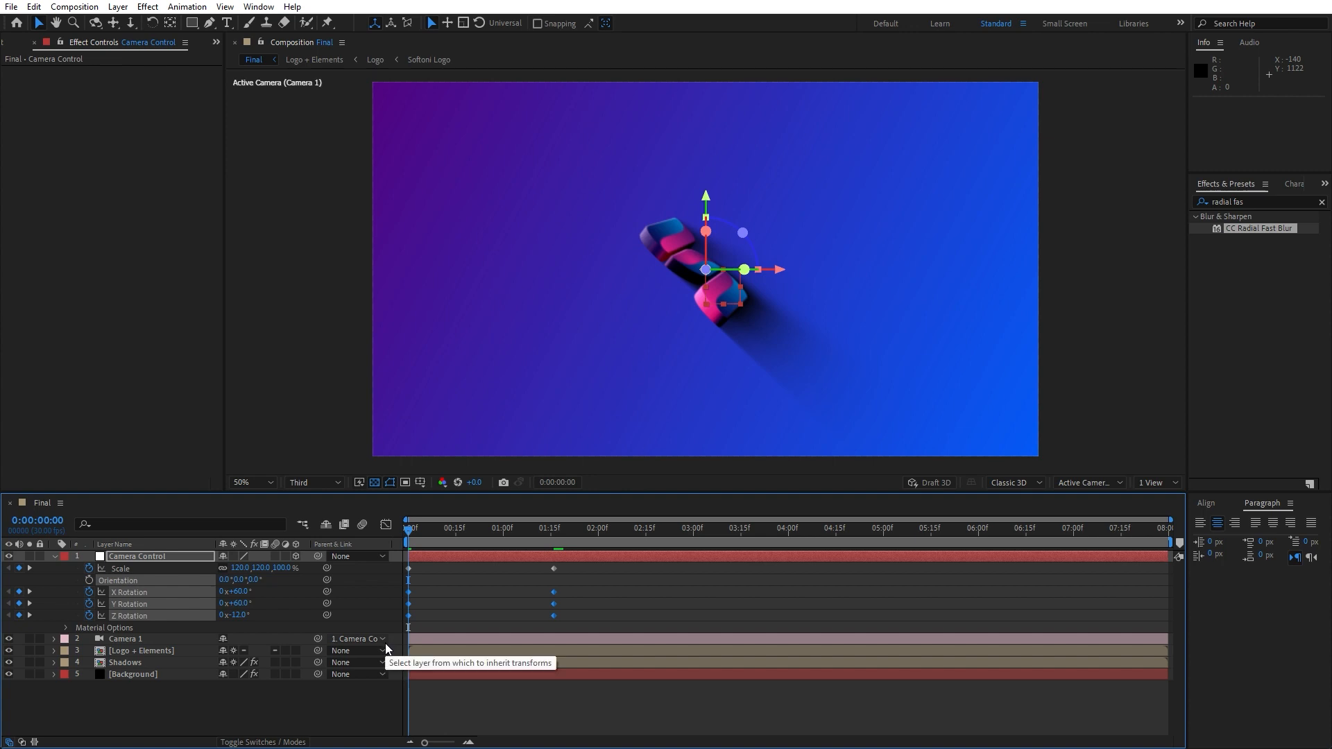
pyautogui.moveTo(610, 573); pyautogui.dragTo(373, 665)
pyautogui.press('F9')
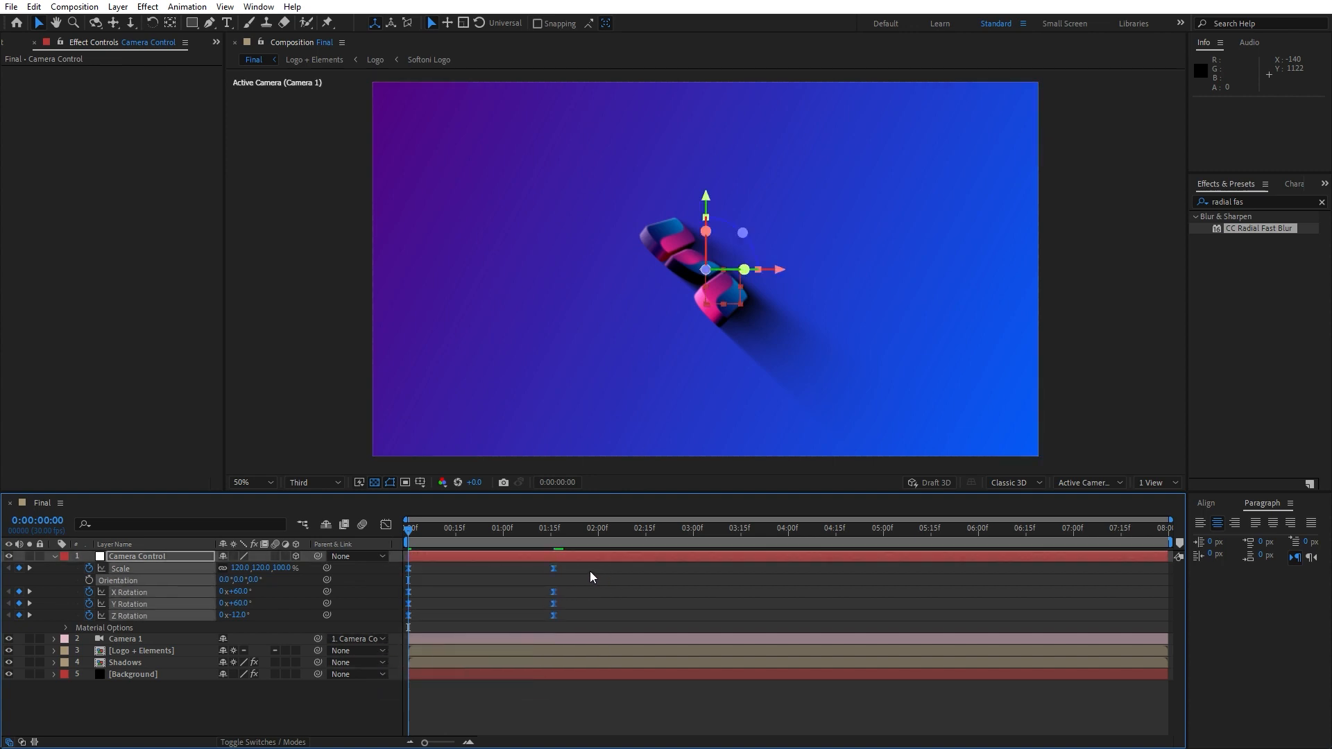
# In the speed graph, extend the ease influence of the ending keyframes so the motion starts fast and decelerates longer
pyautogui.click(386, 525)
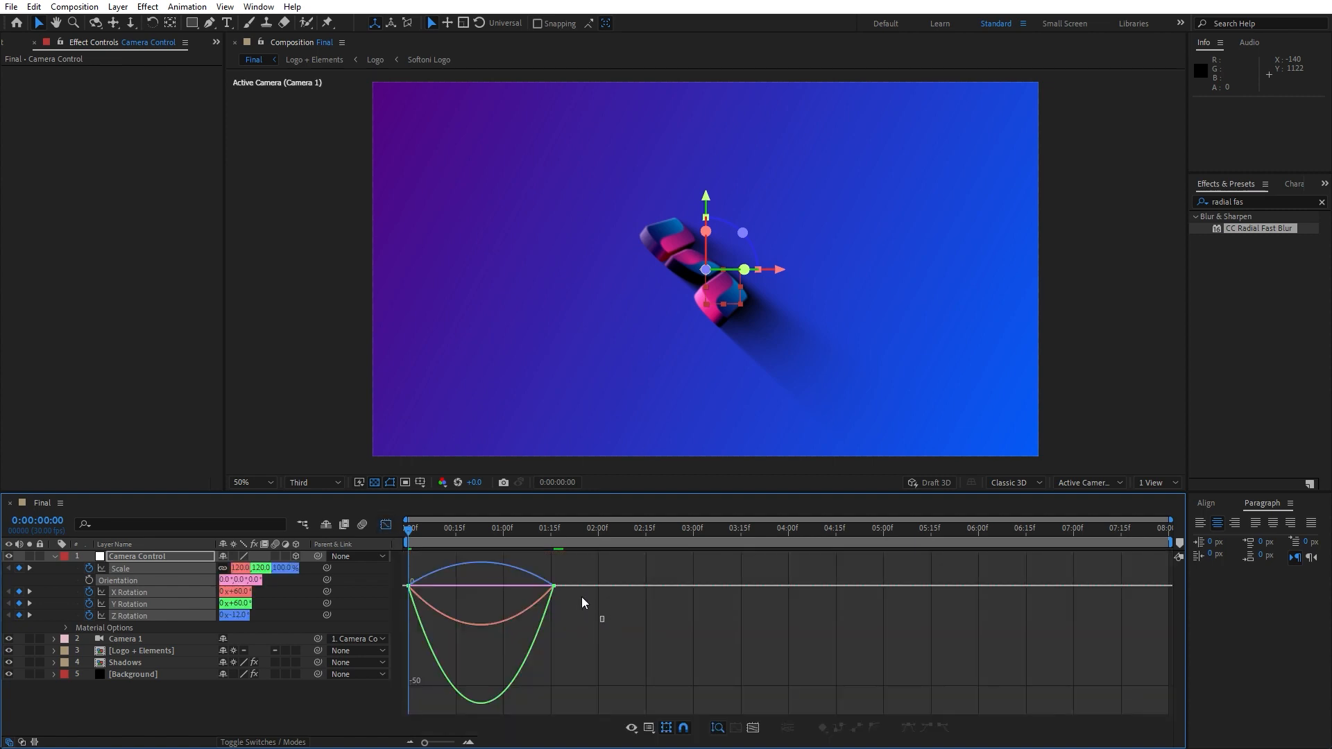
pyautogui.moveTo(582, 602); pyautogui.dragTo(460, 589)
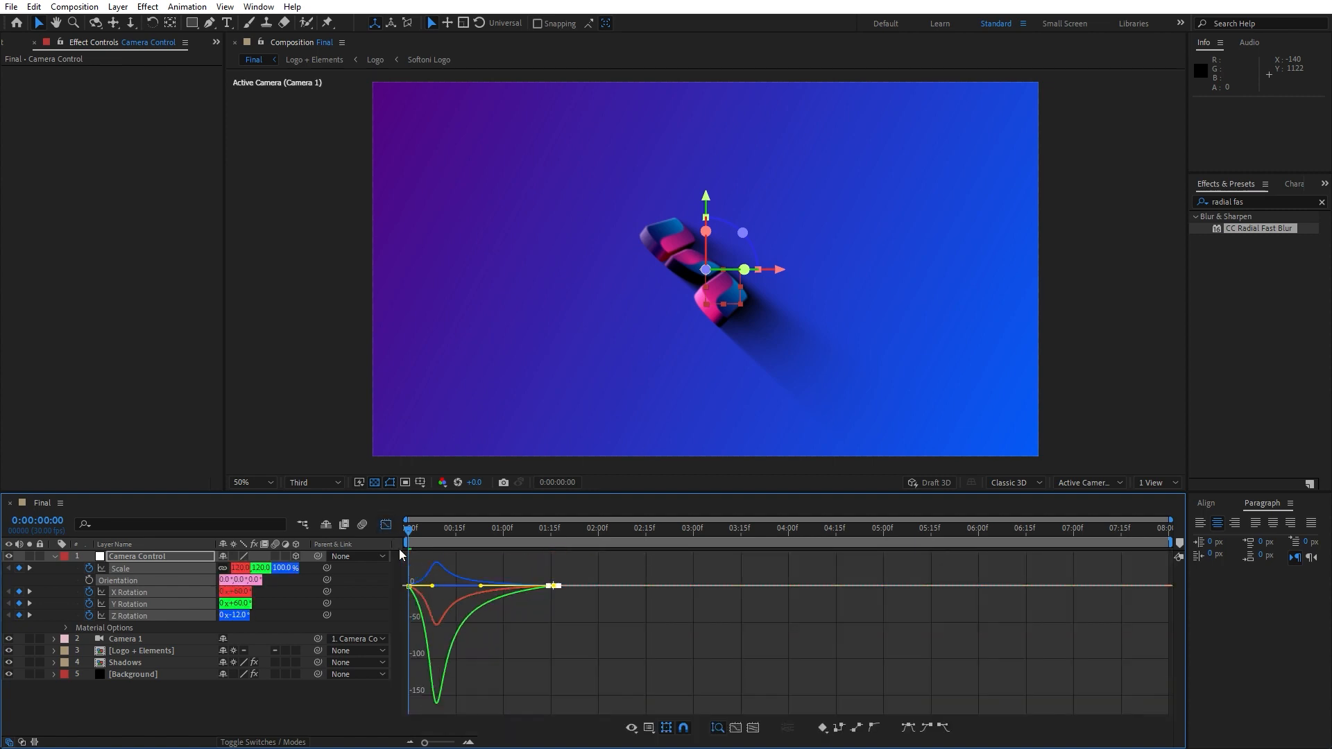
pyautogui.click(386, 525)
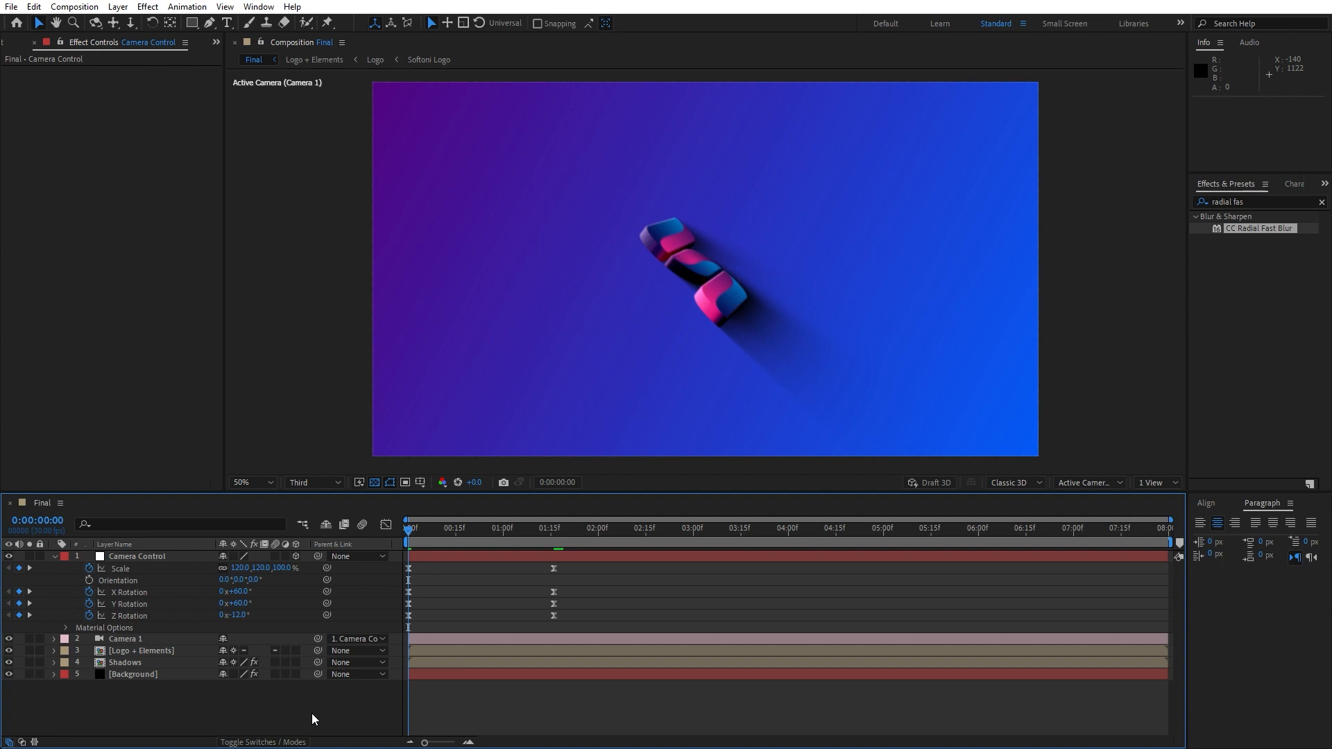
# Play back the intro animation to review the rotation and scale motion
pyautogui.press('space')
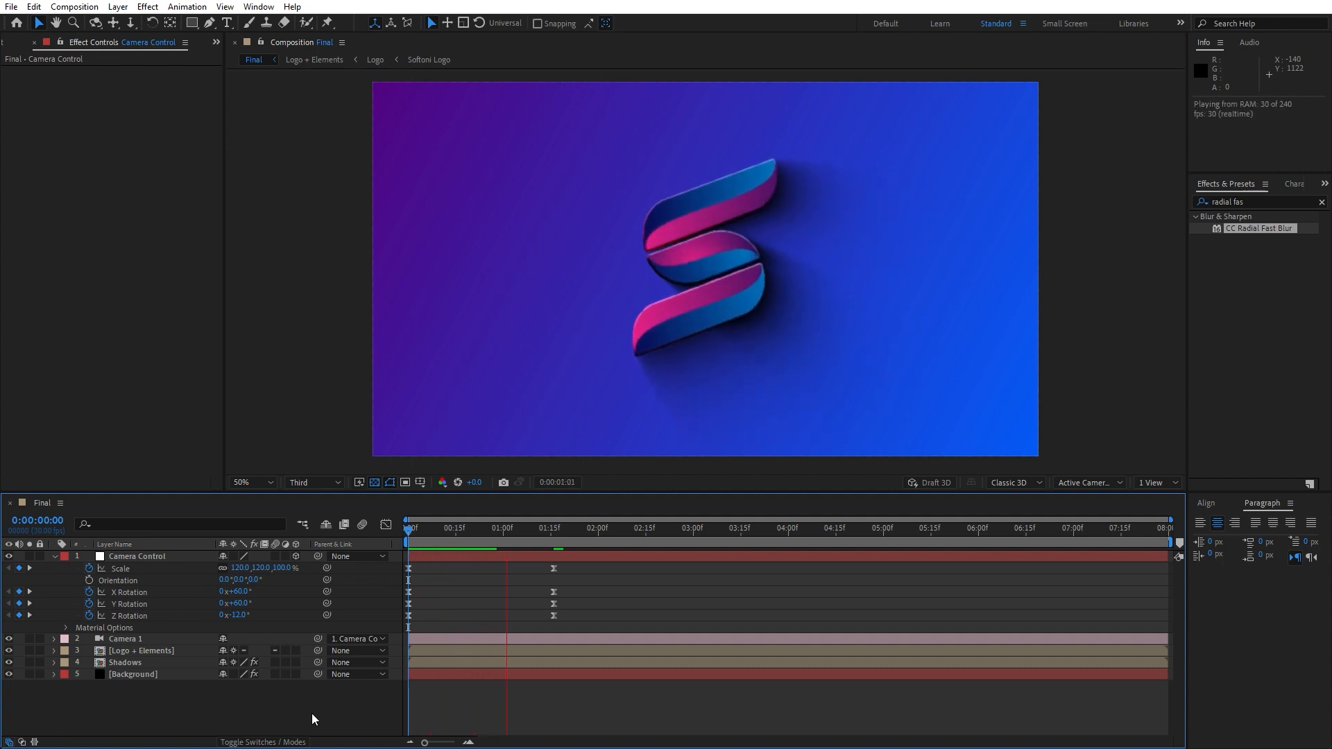
pyautogui.press('space')
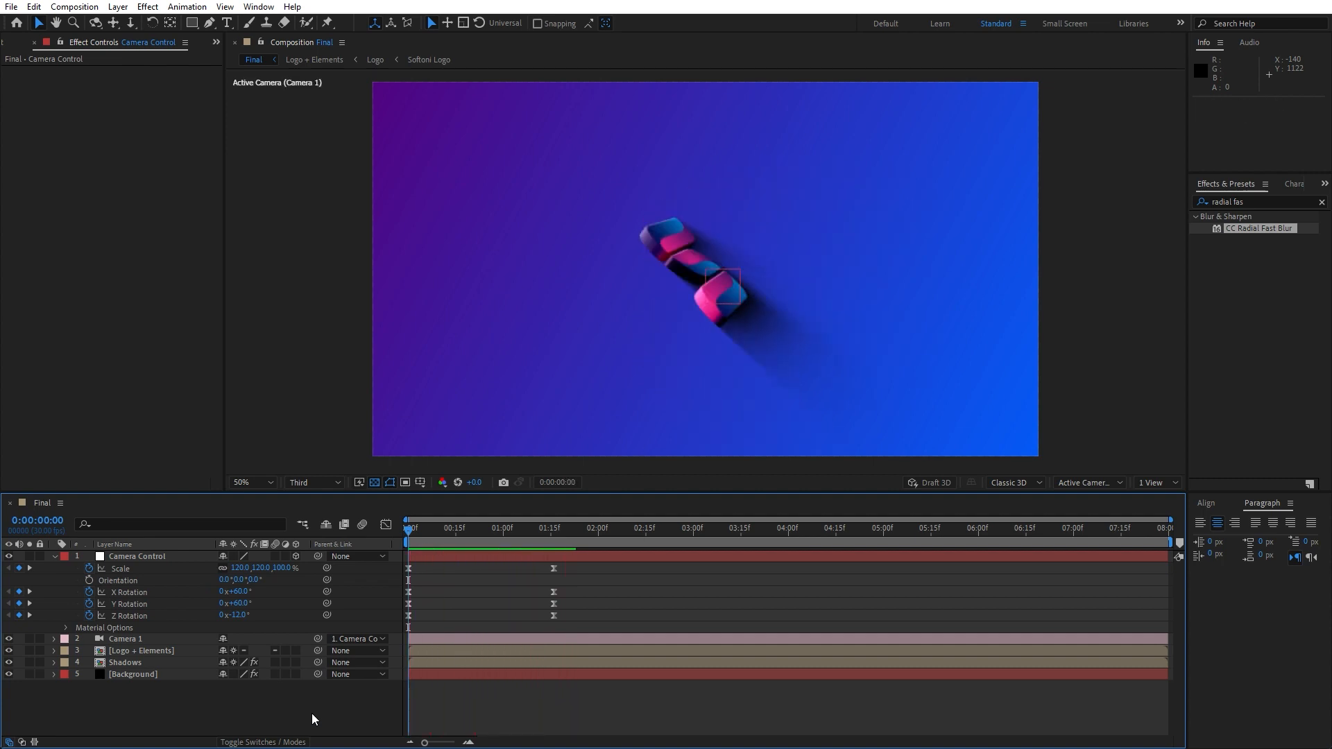
pyautogui.press('space')
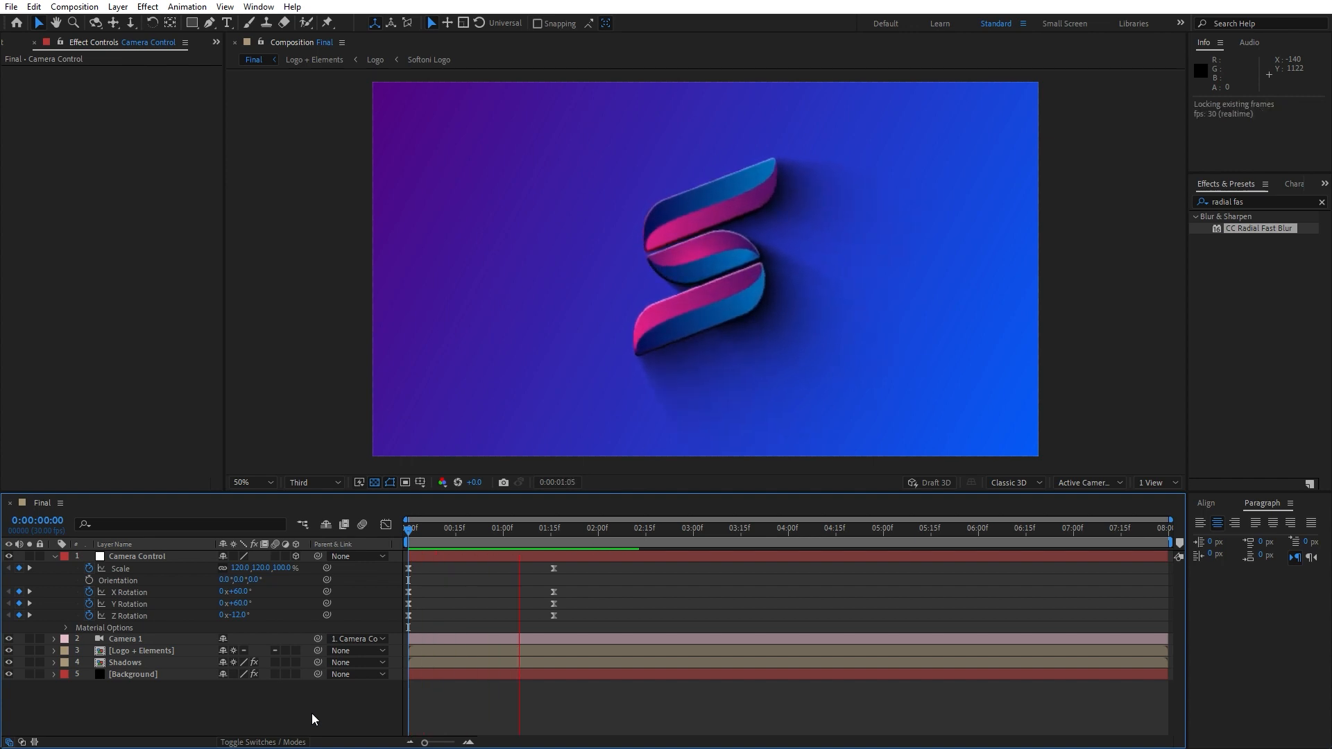
pyautogui.click(494, 533)
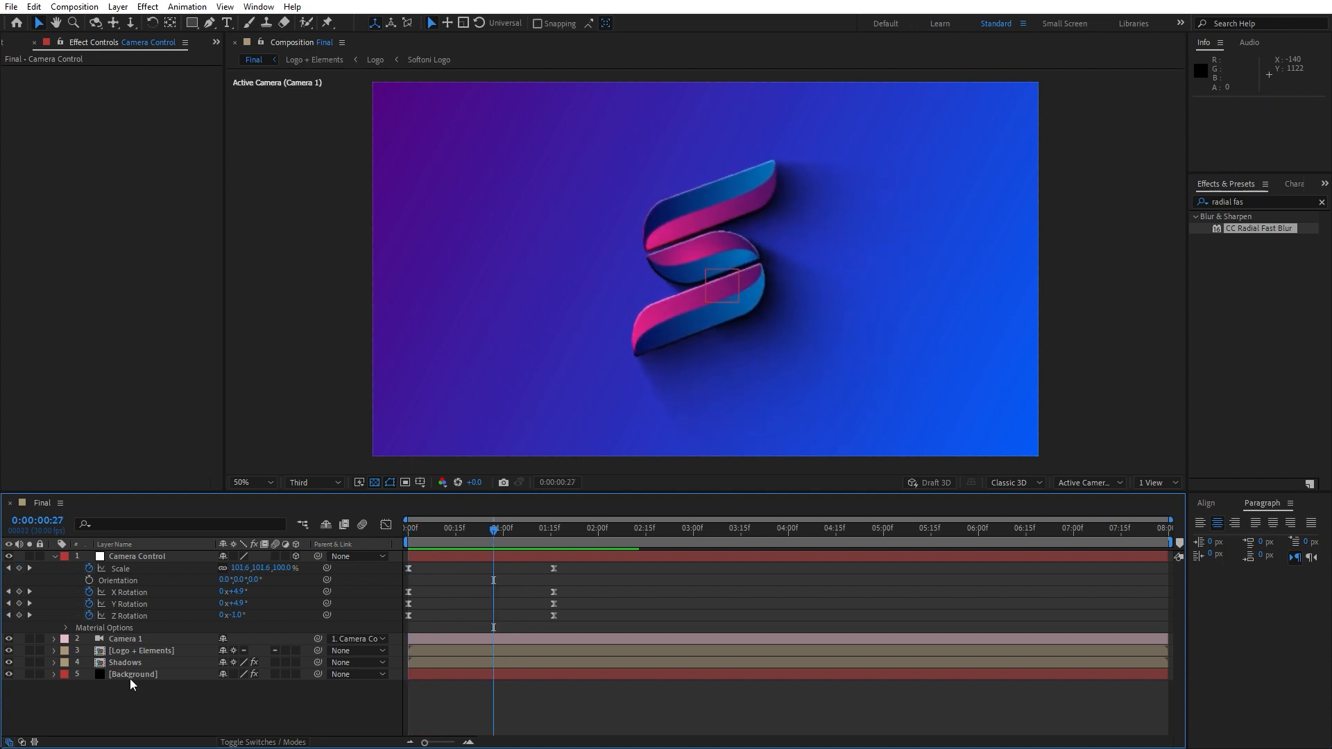
# Open the Logo precomp through Logo + Elements, set the Softoni Logo layer's scale to 100%, and return to Final
pyautogui.click(137, 655)
pyautogui.doubleClick(136, 657)
pyautogui.doubleClick(132, 630)
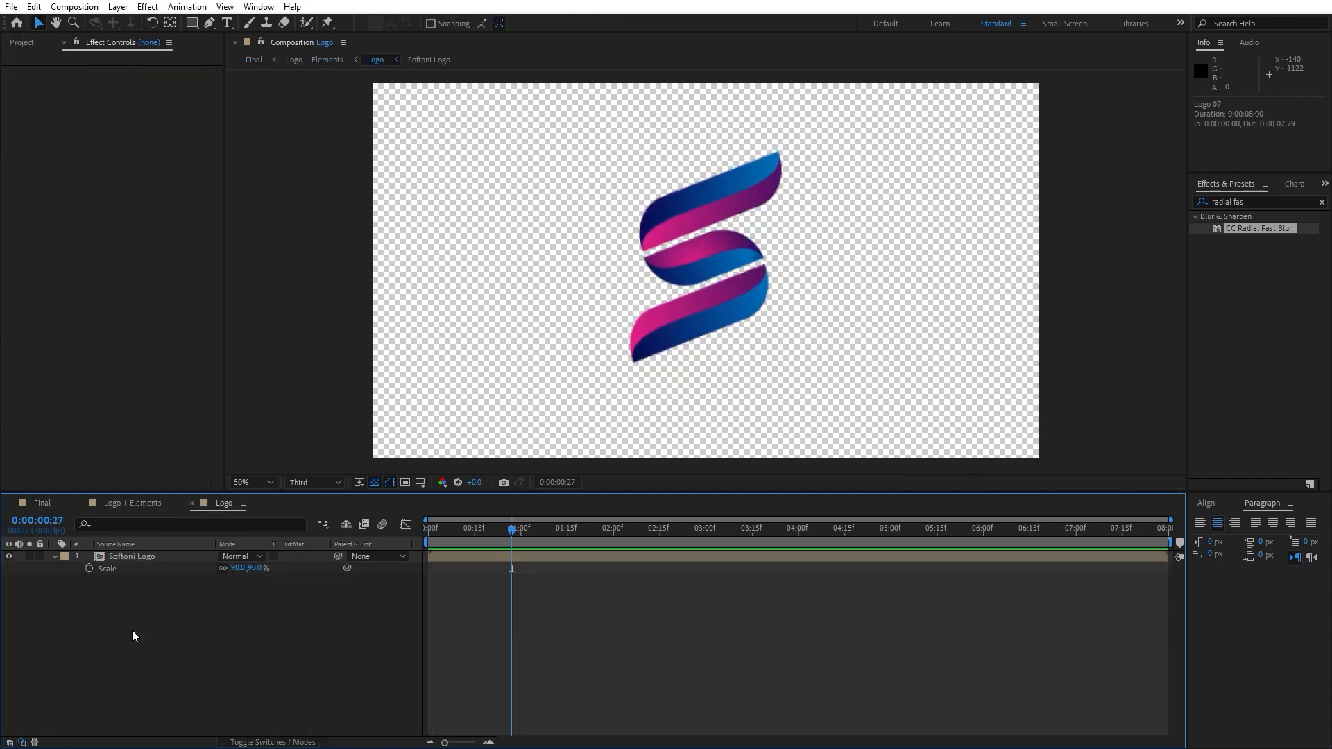
pyautogui.click(239, 569)
pyautogui.write('100')
pyautogui.press('Return')
pyautogui.click(43, 503)
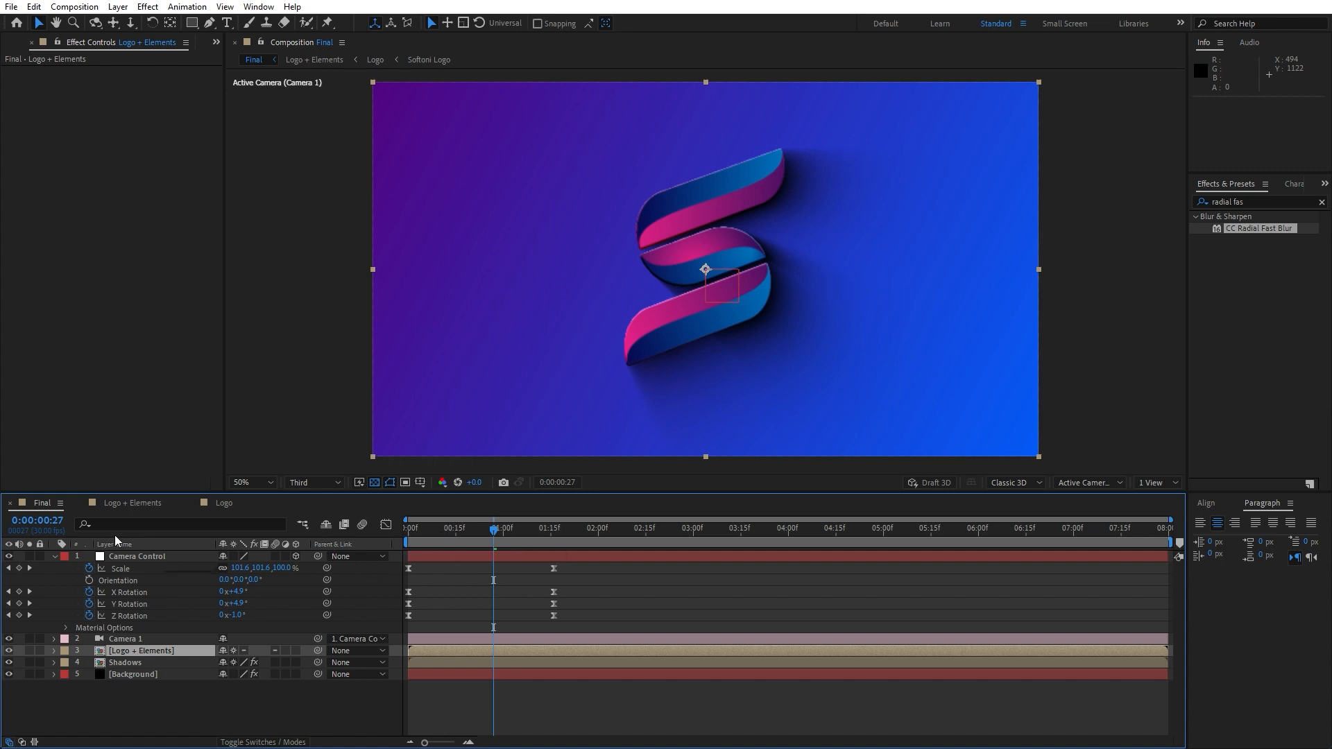
# Set the composition preview resolution to Quarter and play the animation
pyautogui.click(56, 556)
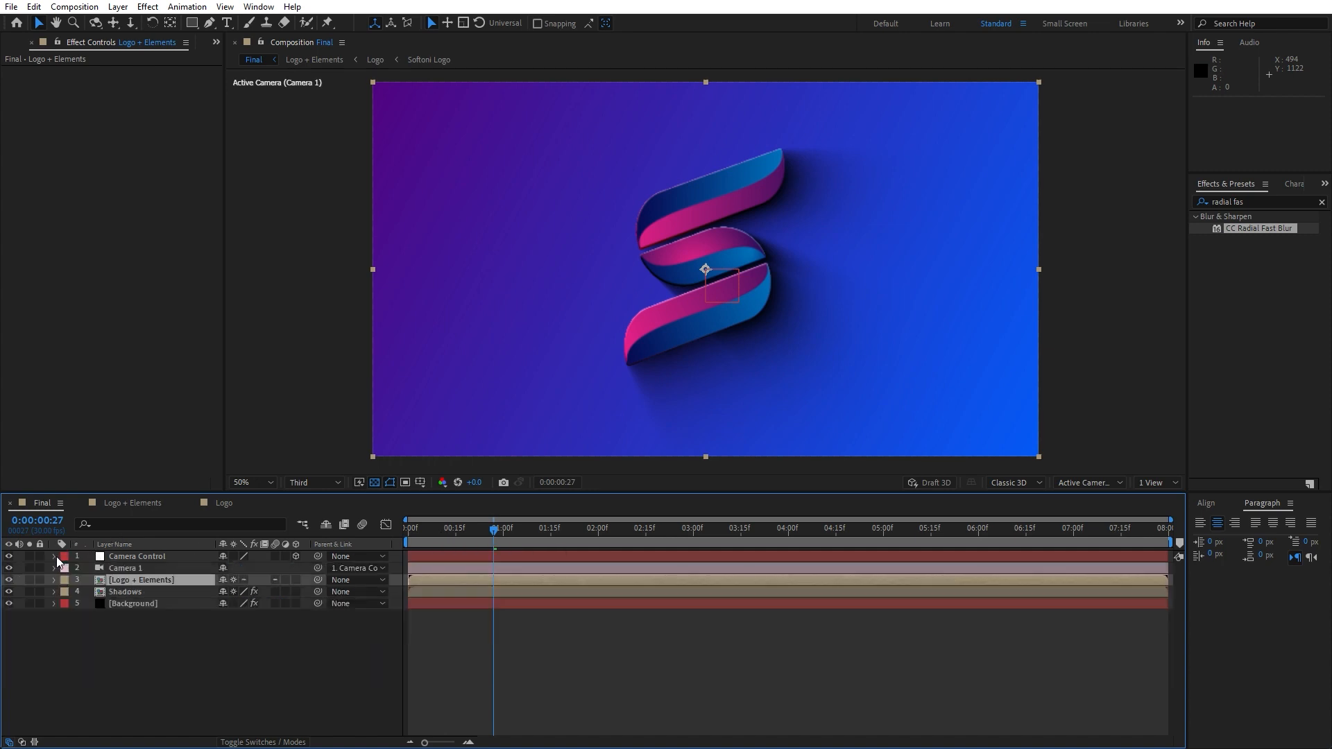
pyautogui.click(318, 484)
pyautogui.click(324, 561)
pyautogui.press('space')
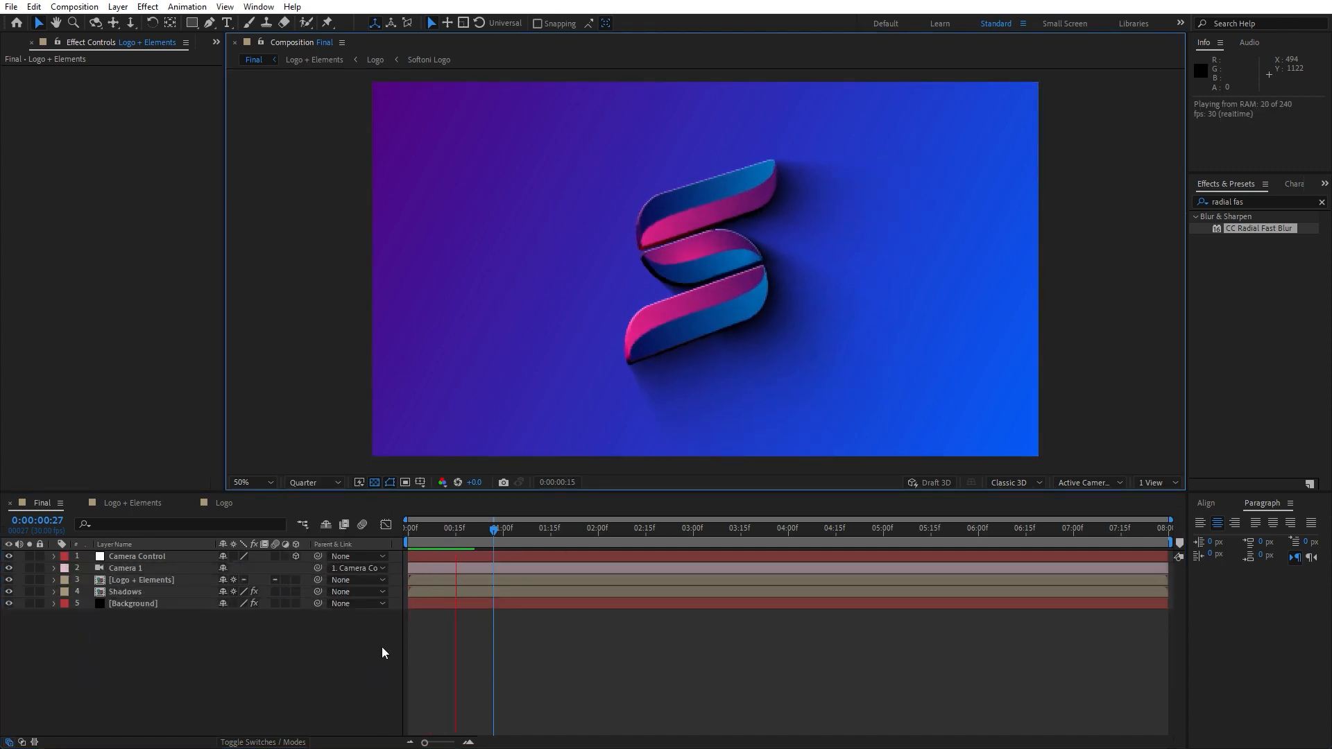
# Return to the start and reveal the Camera Control null's animated properties
pyautogui.click(415, 535)
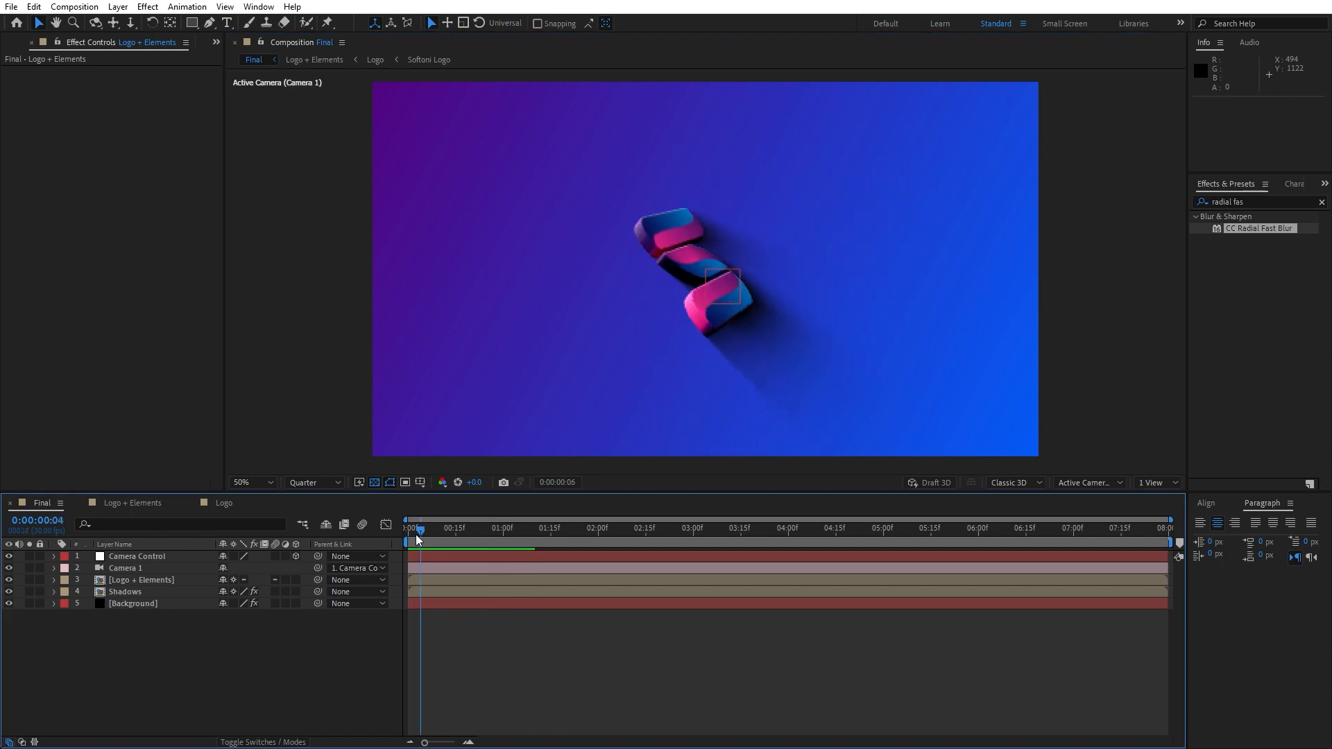
pyautogui.click(152, 556)
pyautogui.press('u')
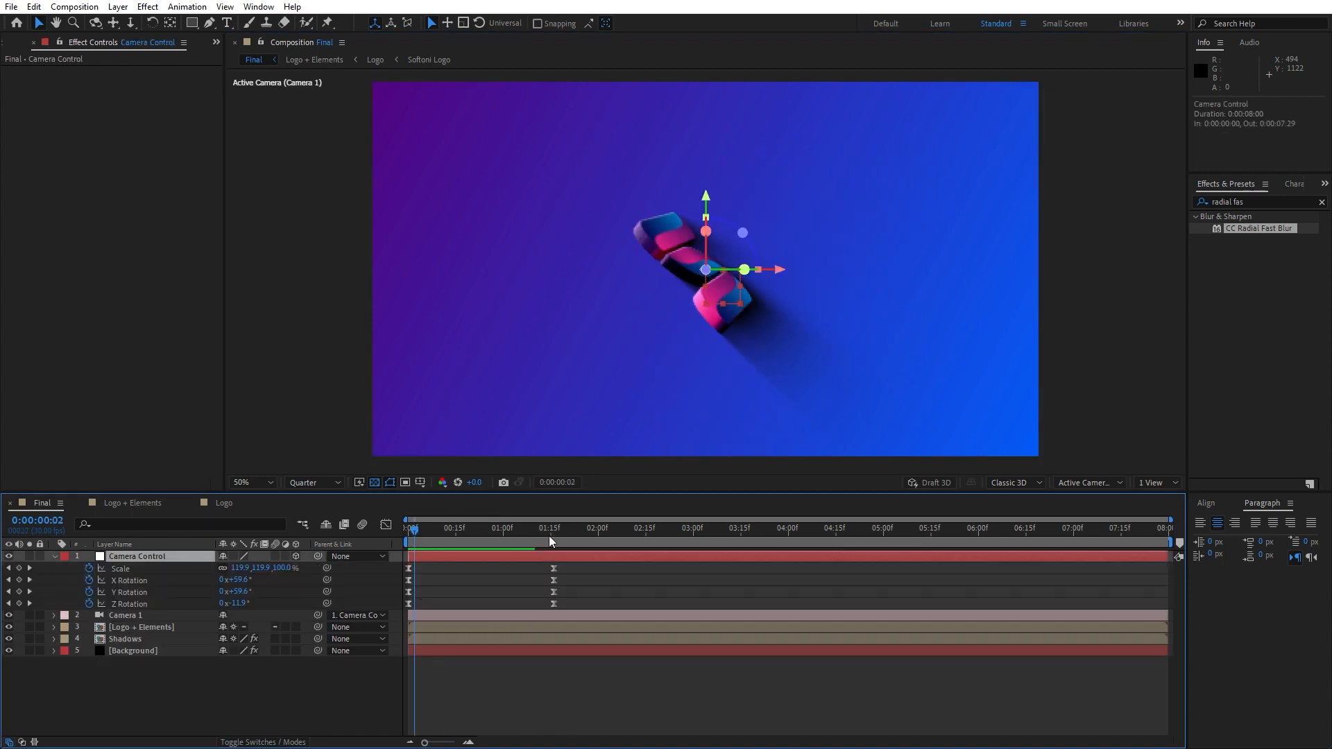
# Move the Camera Control null's Scale and Rotation end keyframes to 2 seconds and play back the slower intro
pyautogui.moveTo(576, 562)
pyautogui.mouseDown()
pyautogui.moveTo(543, 607)
pyautogui.moveTo(600, 569)
pyautogui.mouseUp()
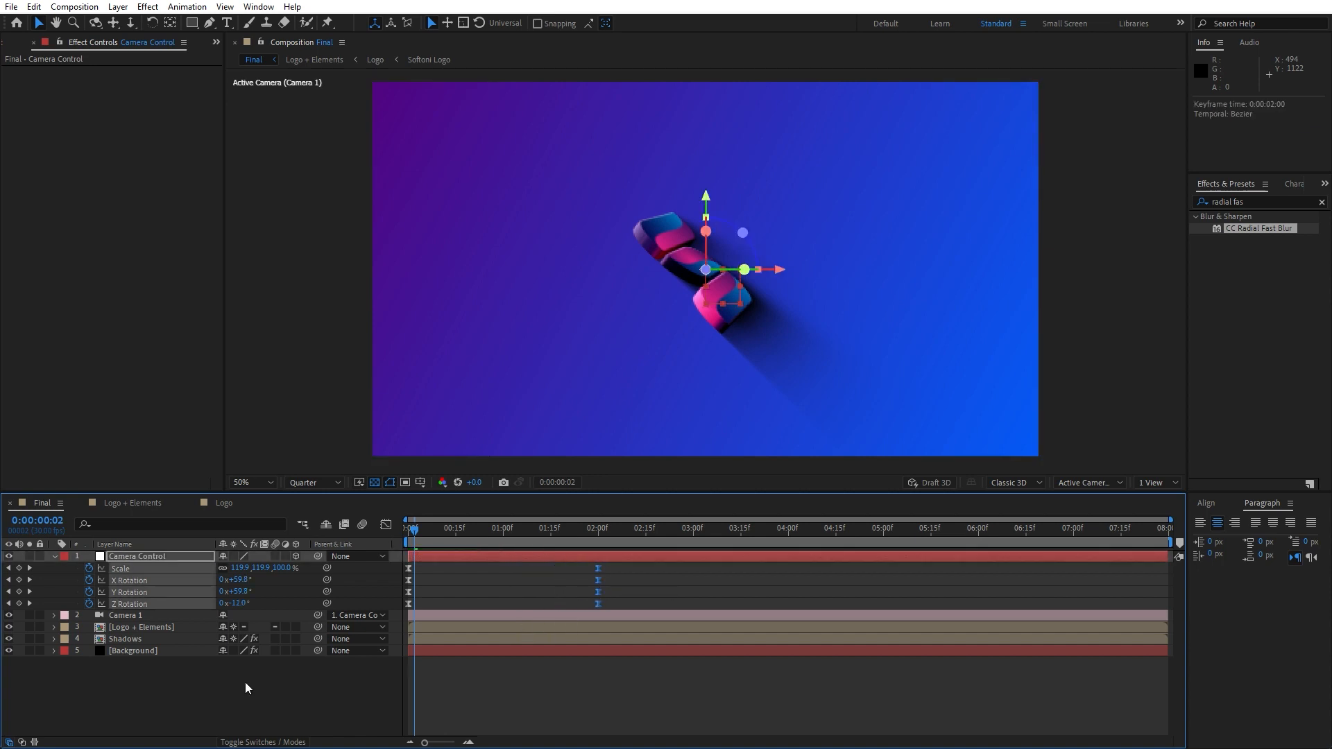
pyautogui.click(244, 681)
pyautogui.click(55, 557)
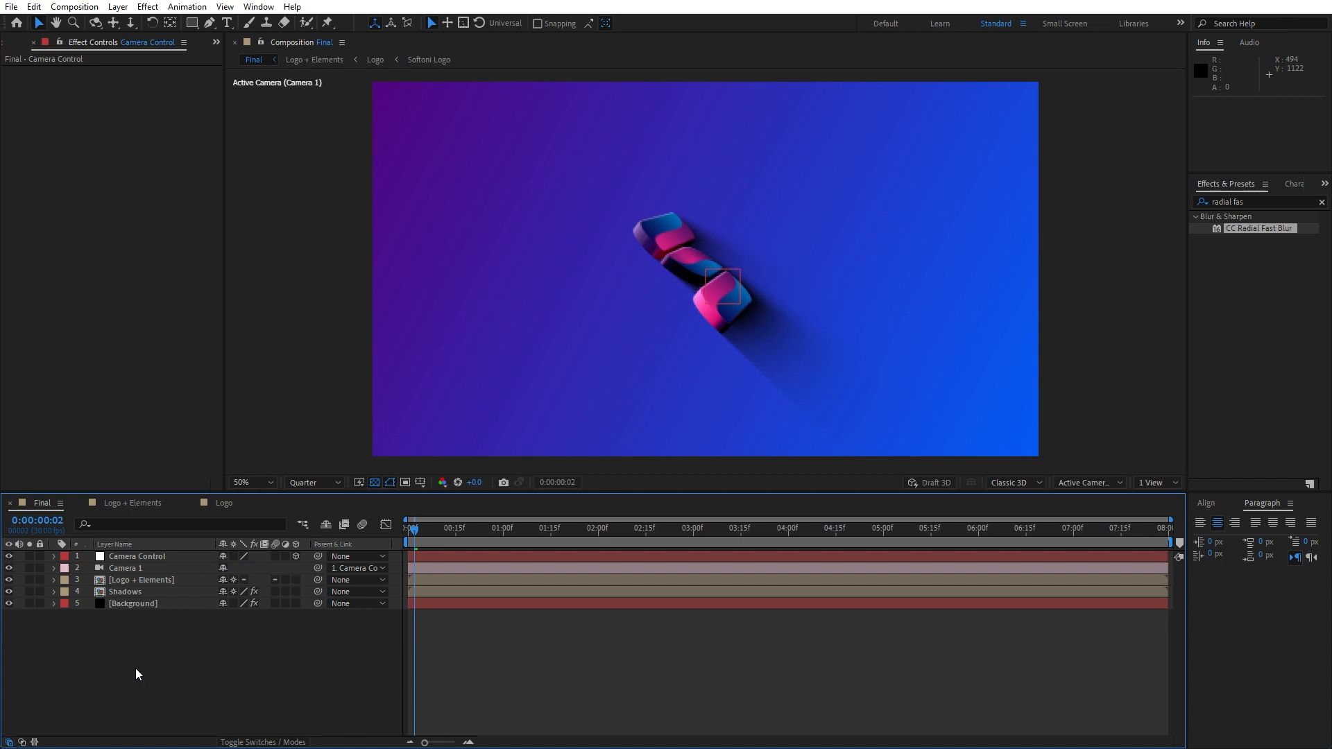
pyautogui.press('space')
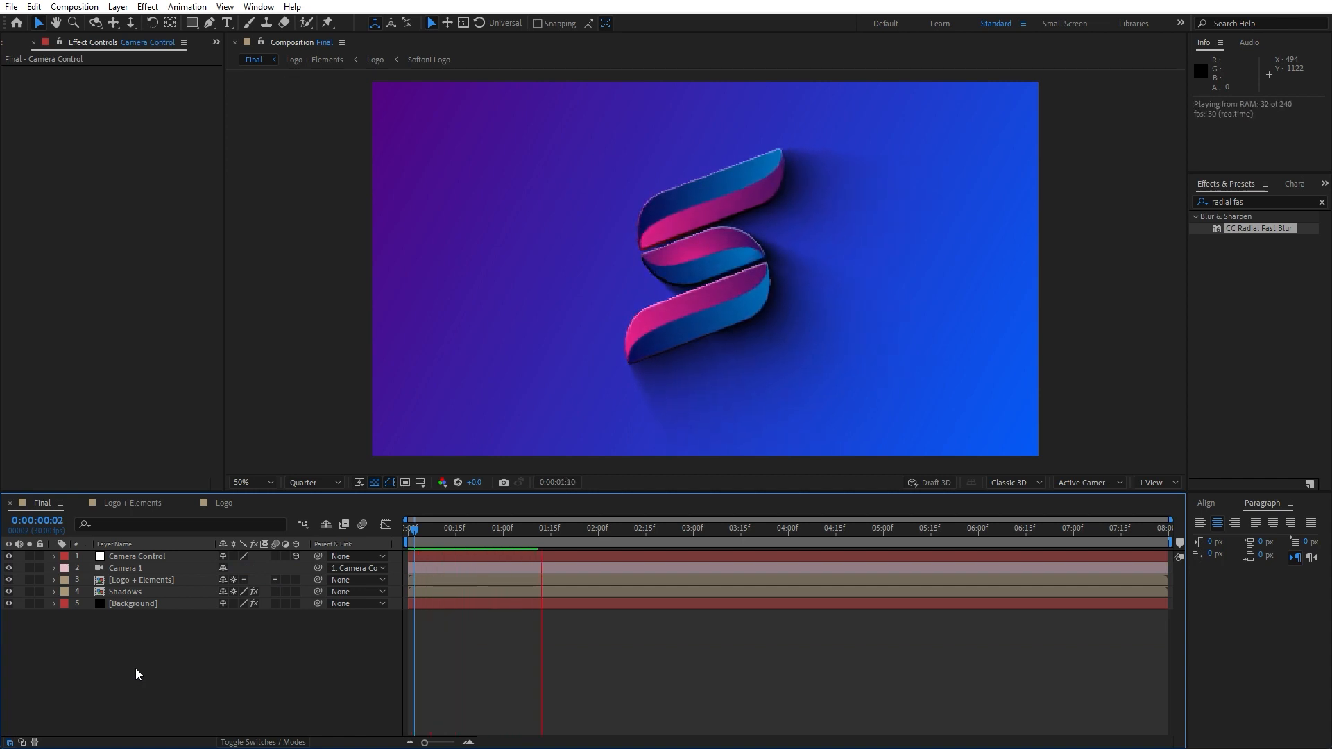
pyautogui.click(547, 533)
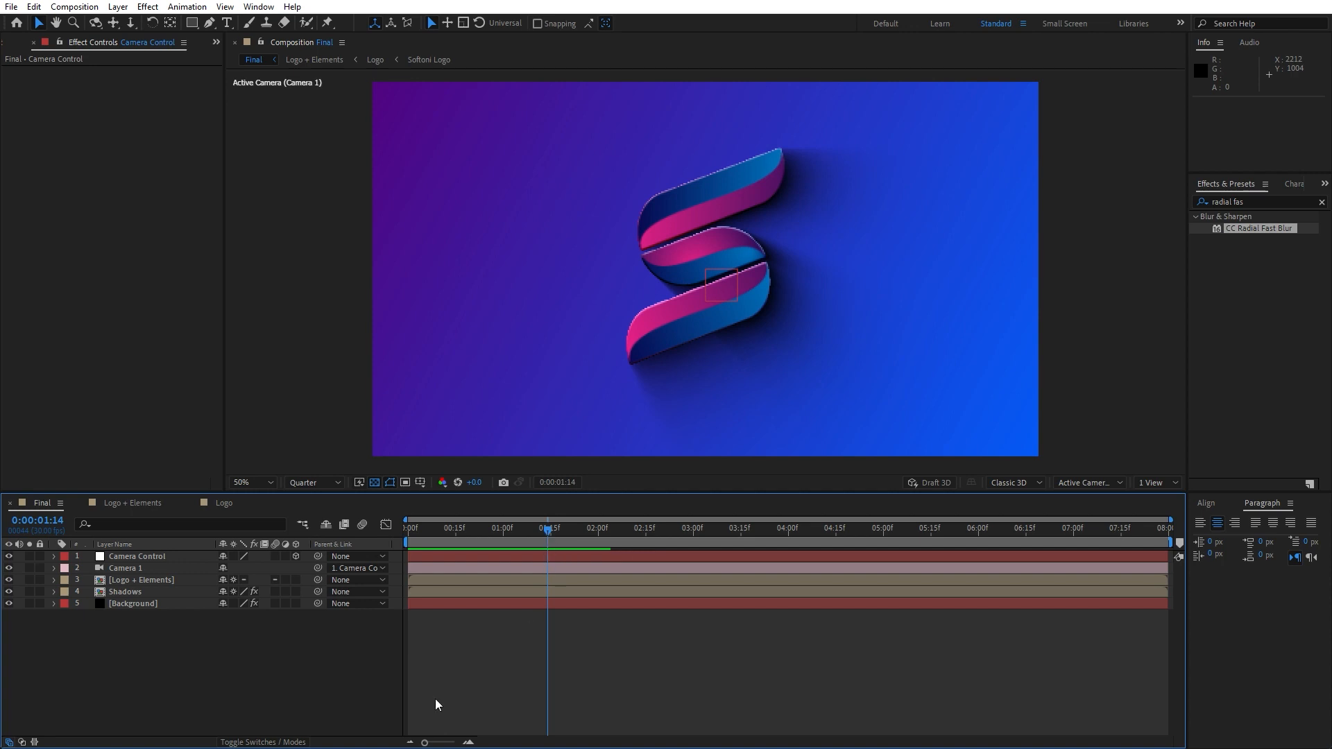
# Add a new adjustment layer to the Final composition and name it Spotlight
pyautogui.rightClick(205, 685)
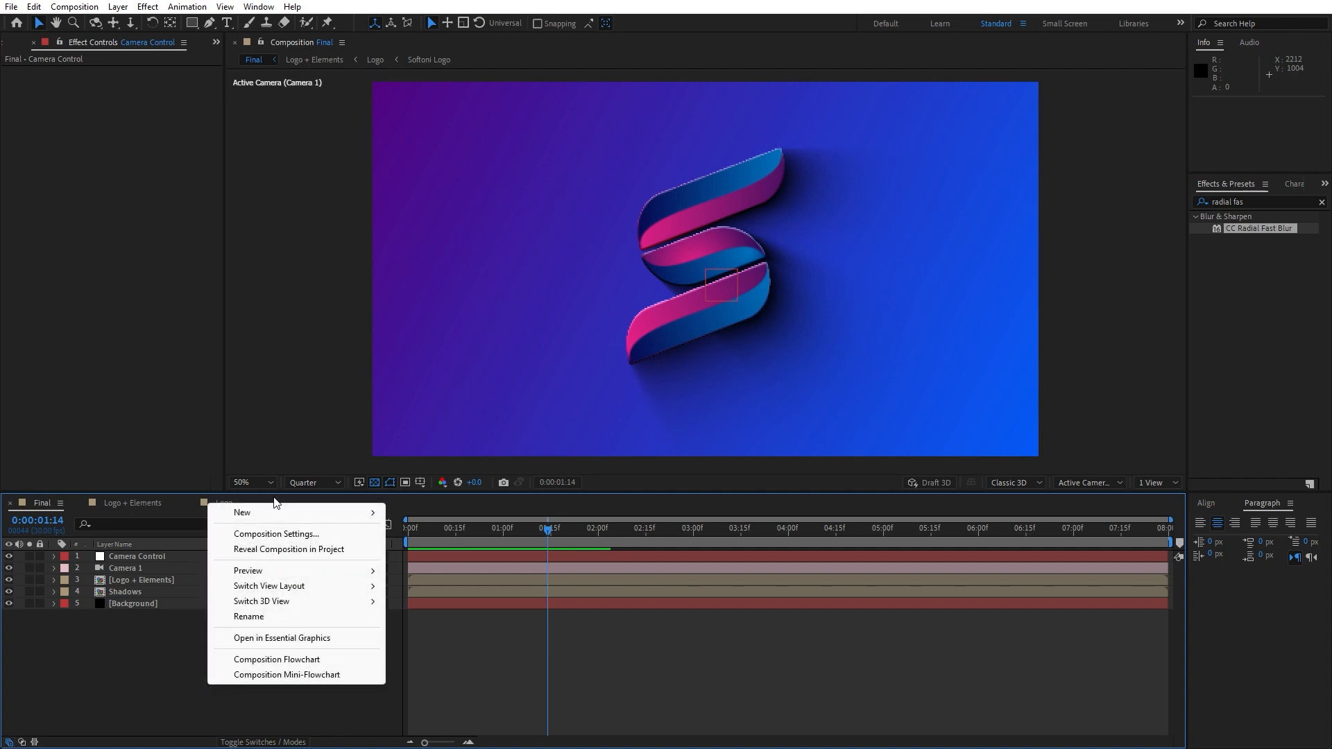
pyautogui.moveTo(280, 513)
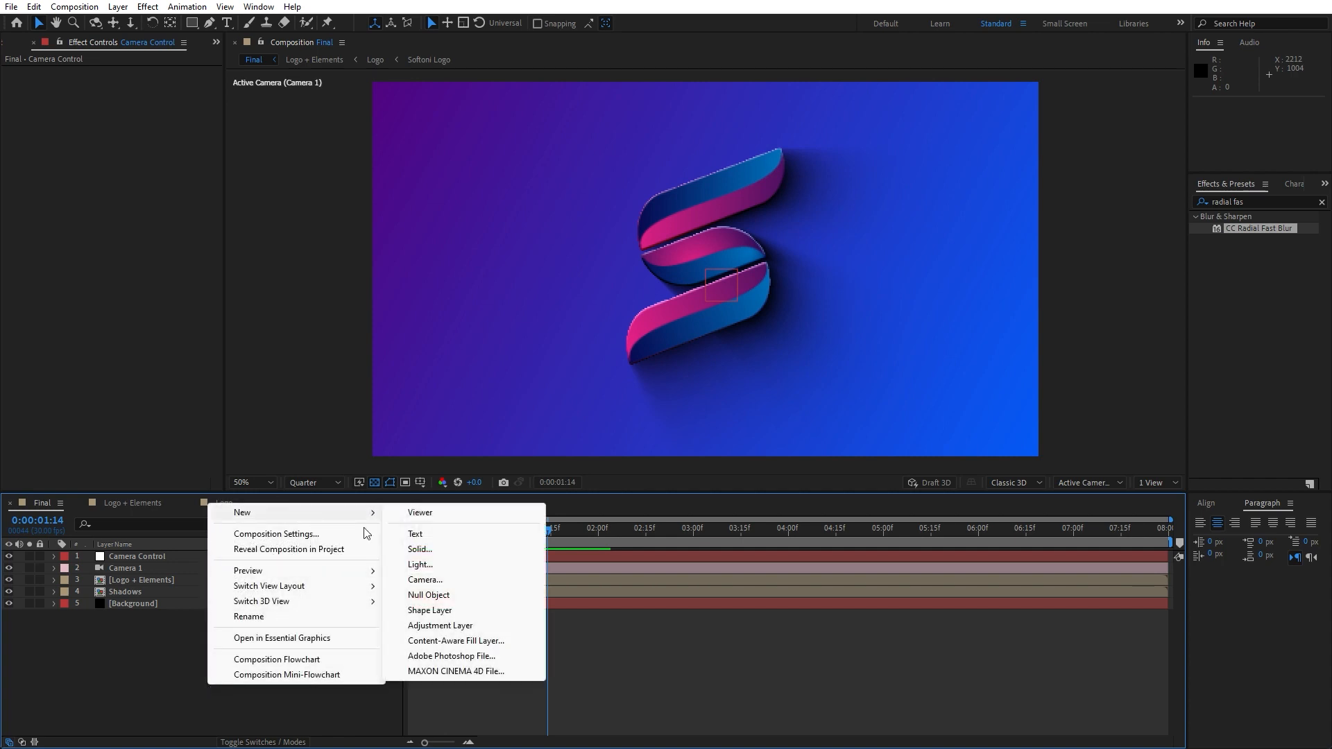
pyautogui.click(460, 625)
pyautogui.press('Return')
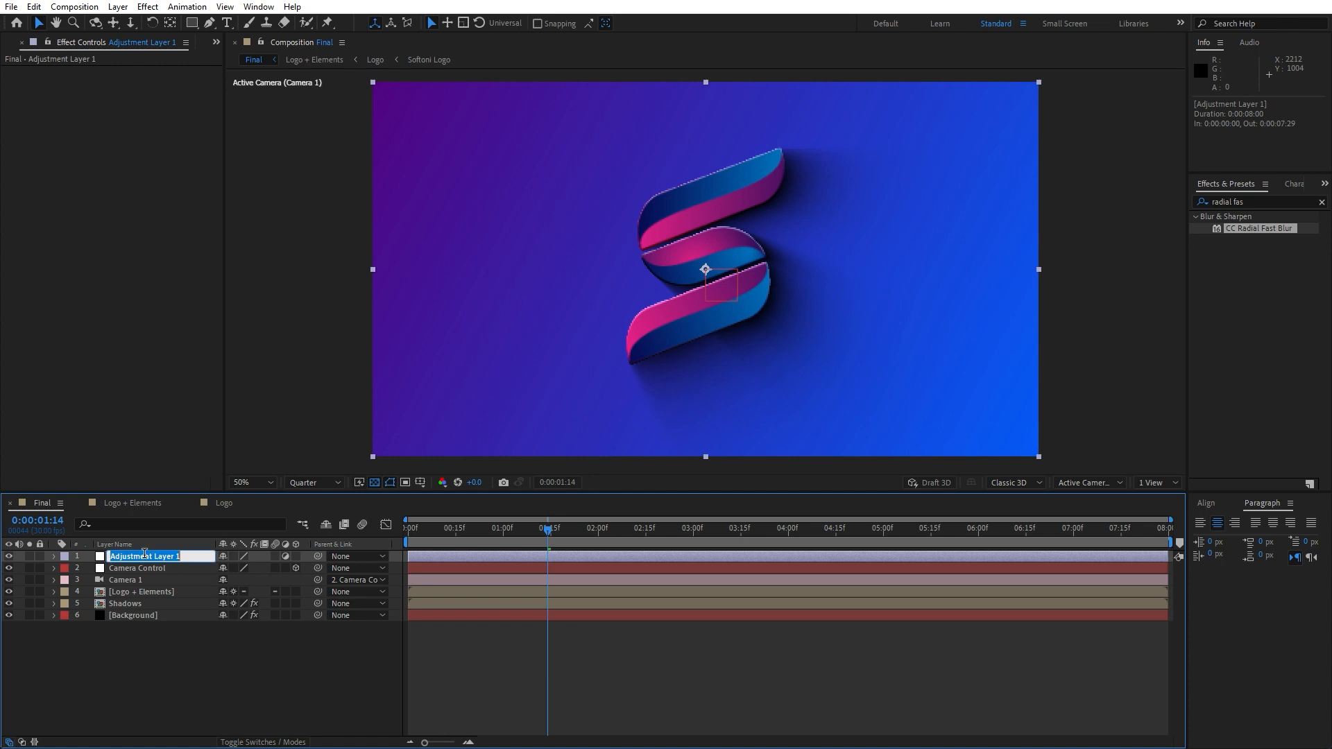
pyautogui.write('Spotlight')
pyautogui.click(147, 648)
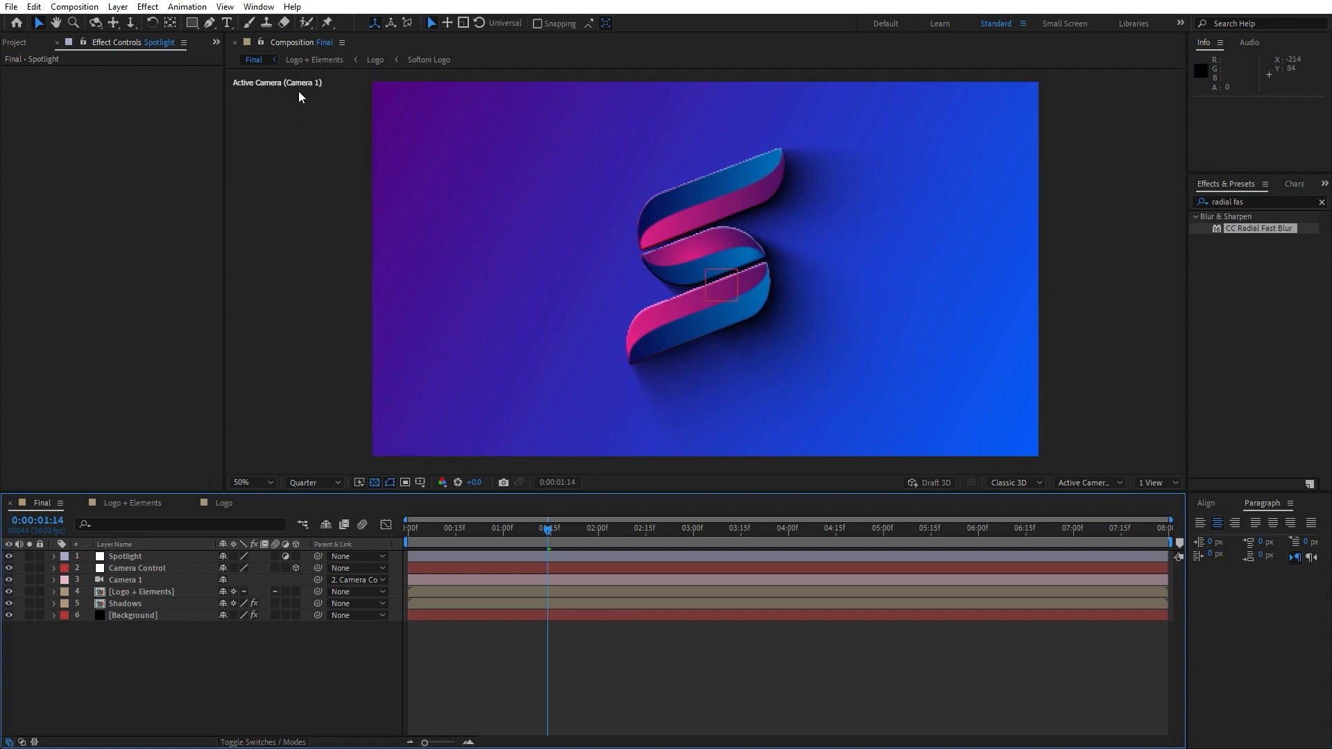
# Search for the CC Spotlight effect and apply it to the Spotlight layer
pyautogui.click(258, 6)
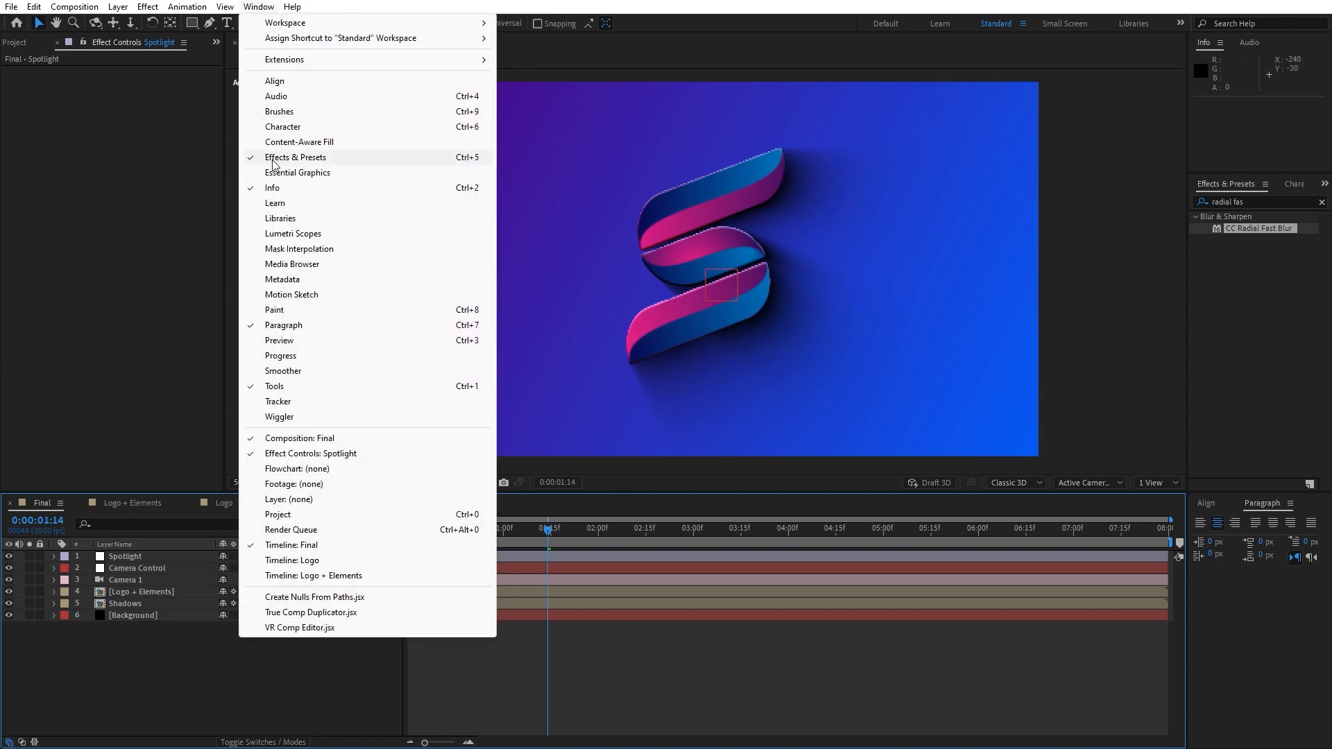
pyautogui.click(1273, 207)
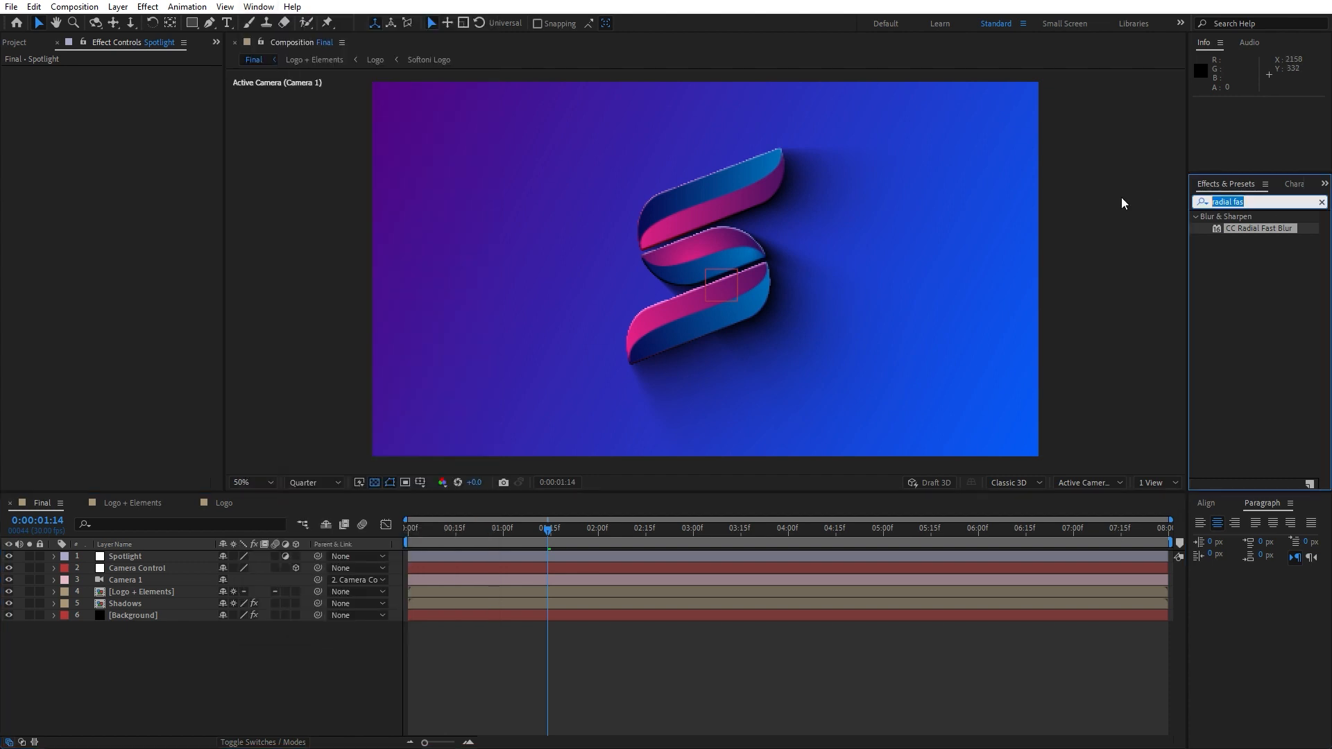
pyautogui.write('cc spot')
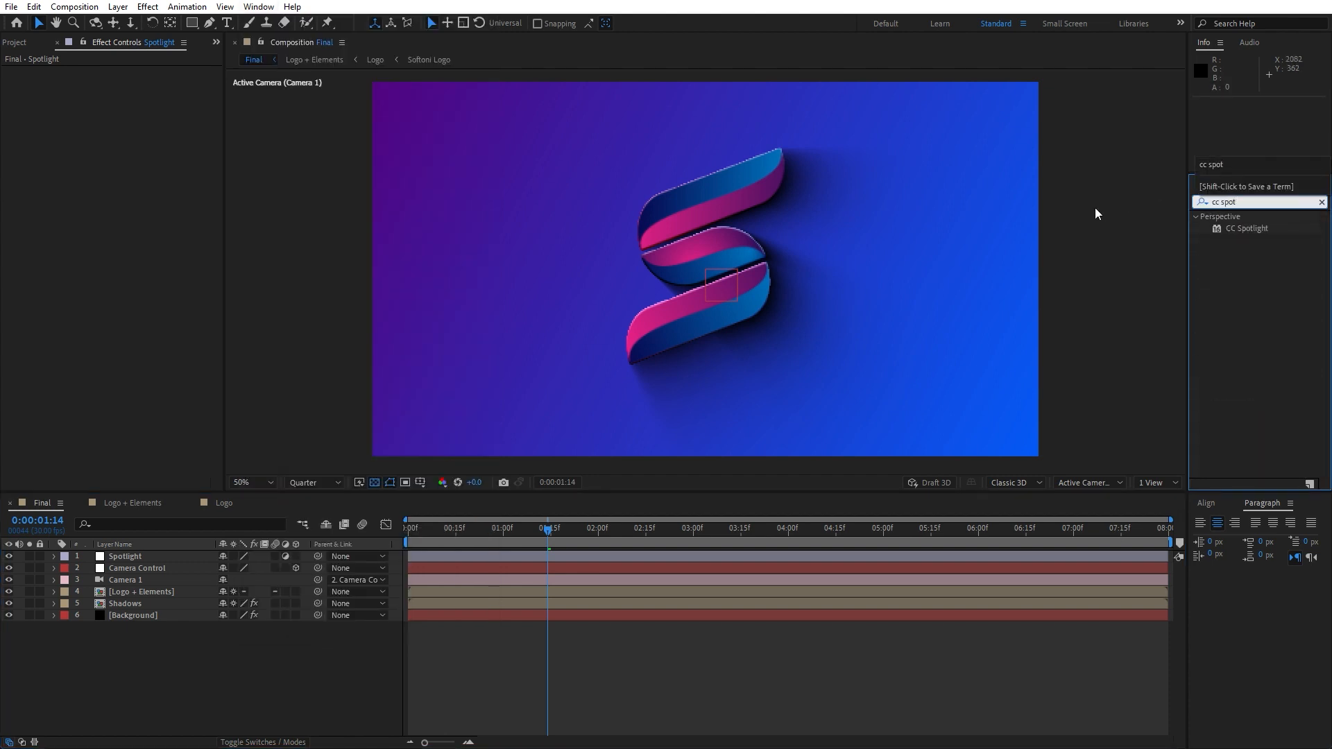
pyautogui.moveTo(1247, 231); pyautogui.dragTo(157, 560)
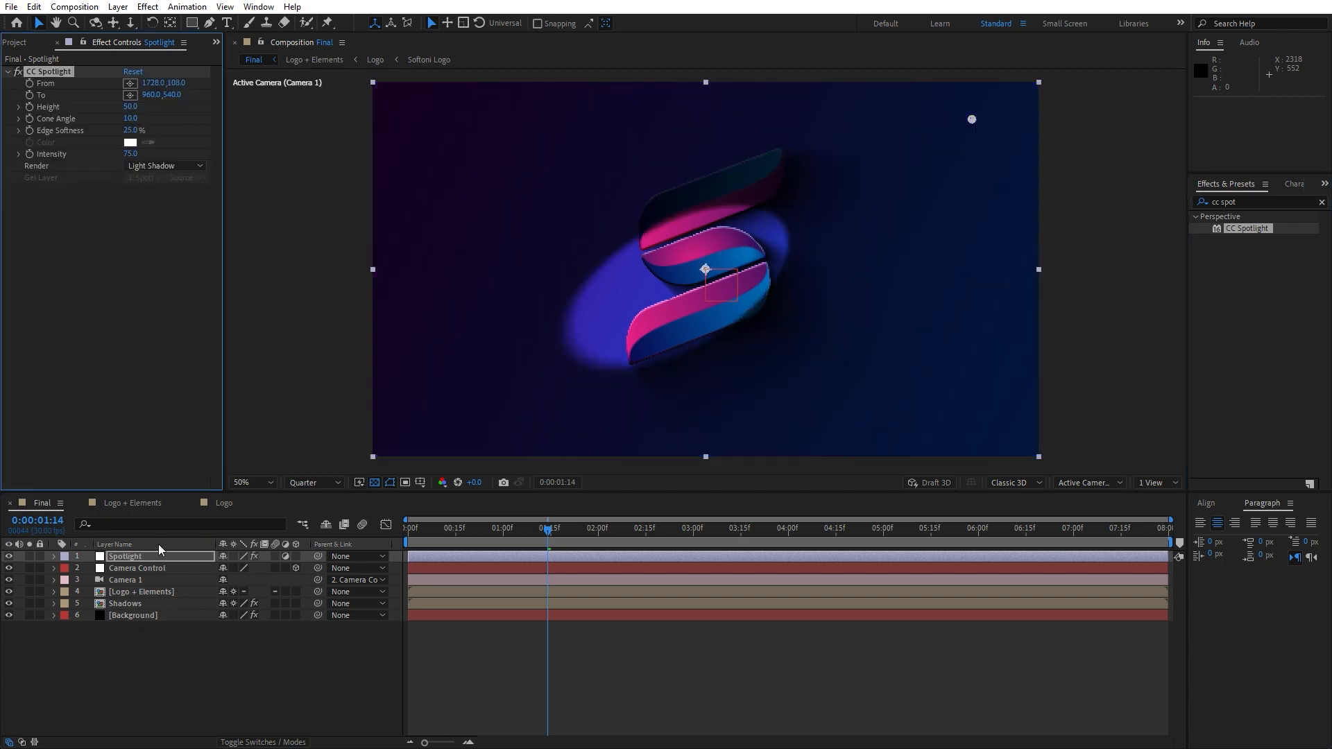
# Move the spotlight's From point beyond the frame's upper-left corner and set its Intensity to 60
pyautogui.press(',')
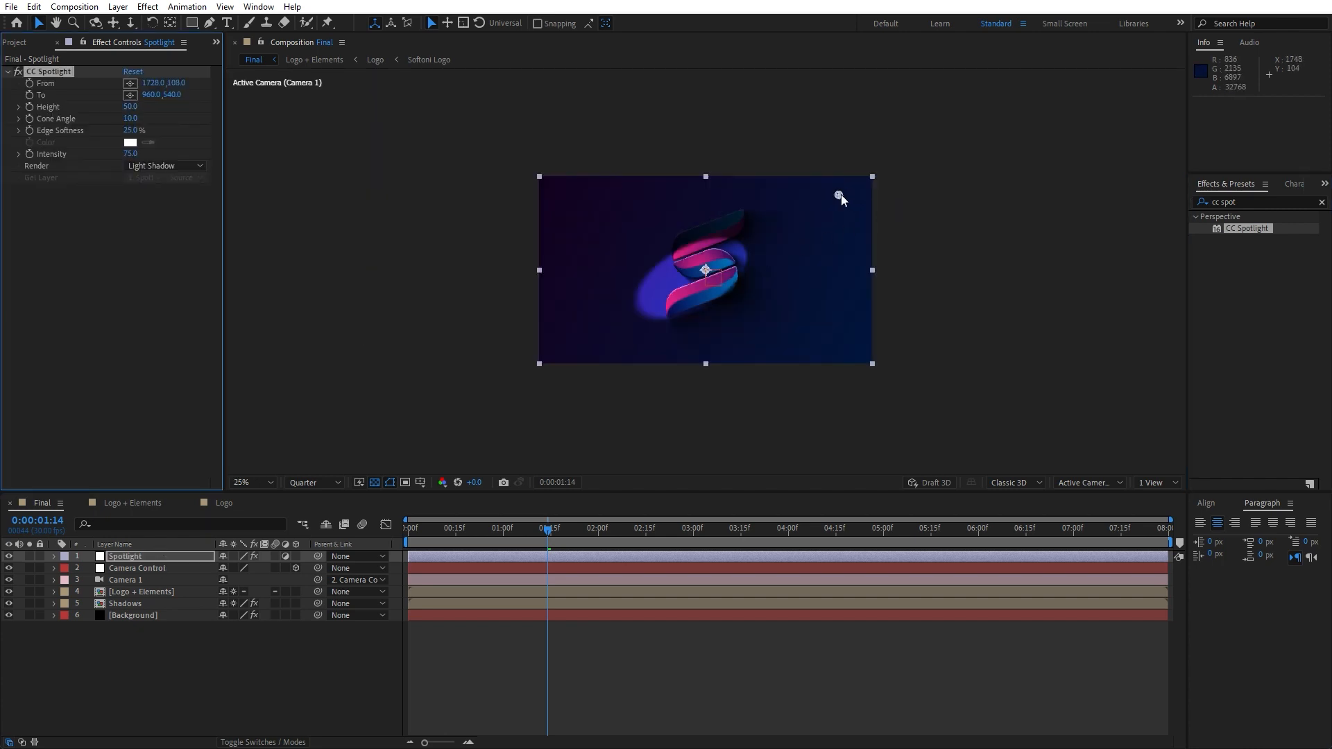
pyautogui.moveTo(839, 196); pyautogui.dragTo(489, 140)
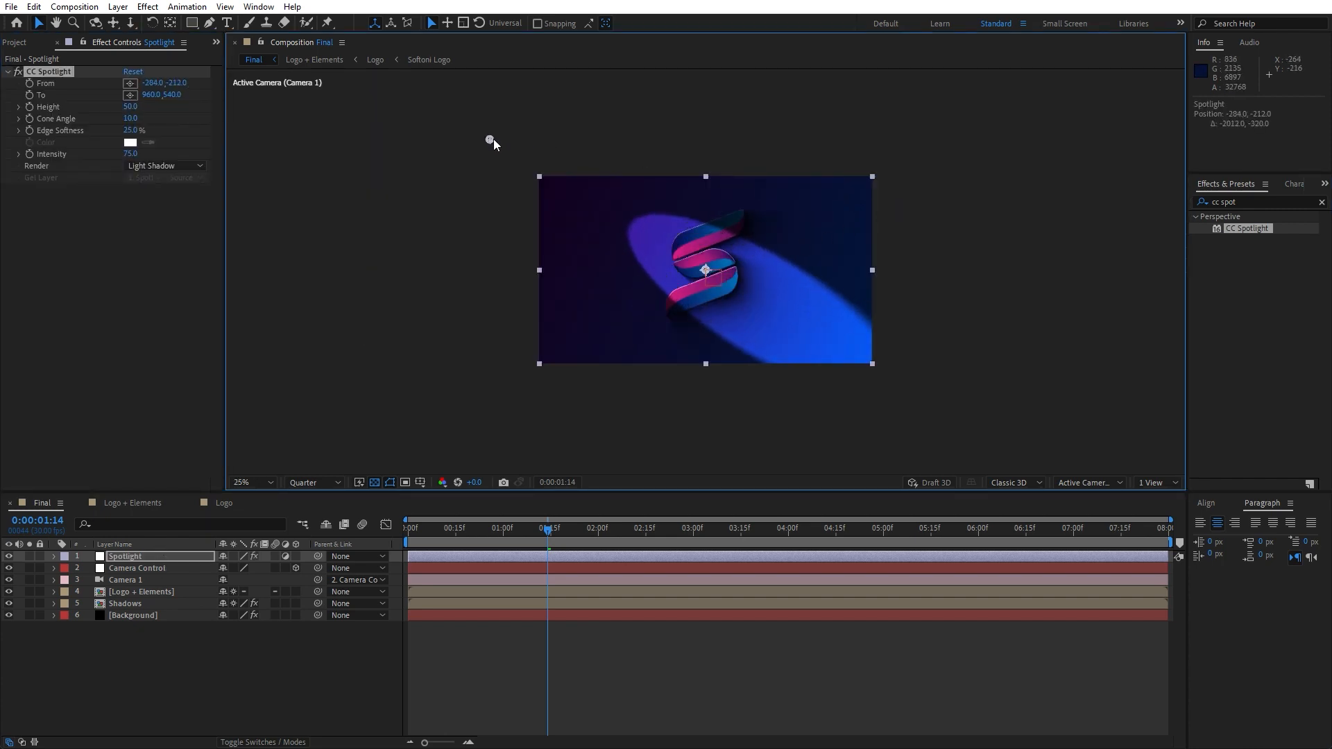
pyautogui.click(131, 154)
pyautogui.write('60')
pyautogui.press('Return')
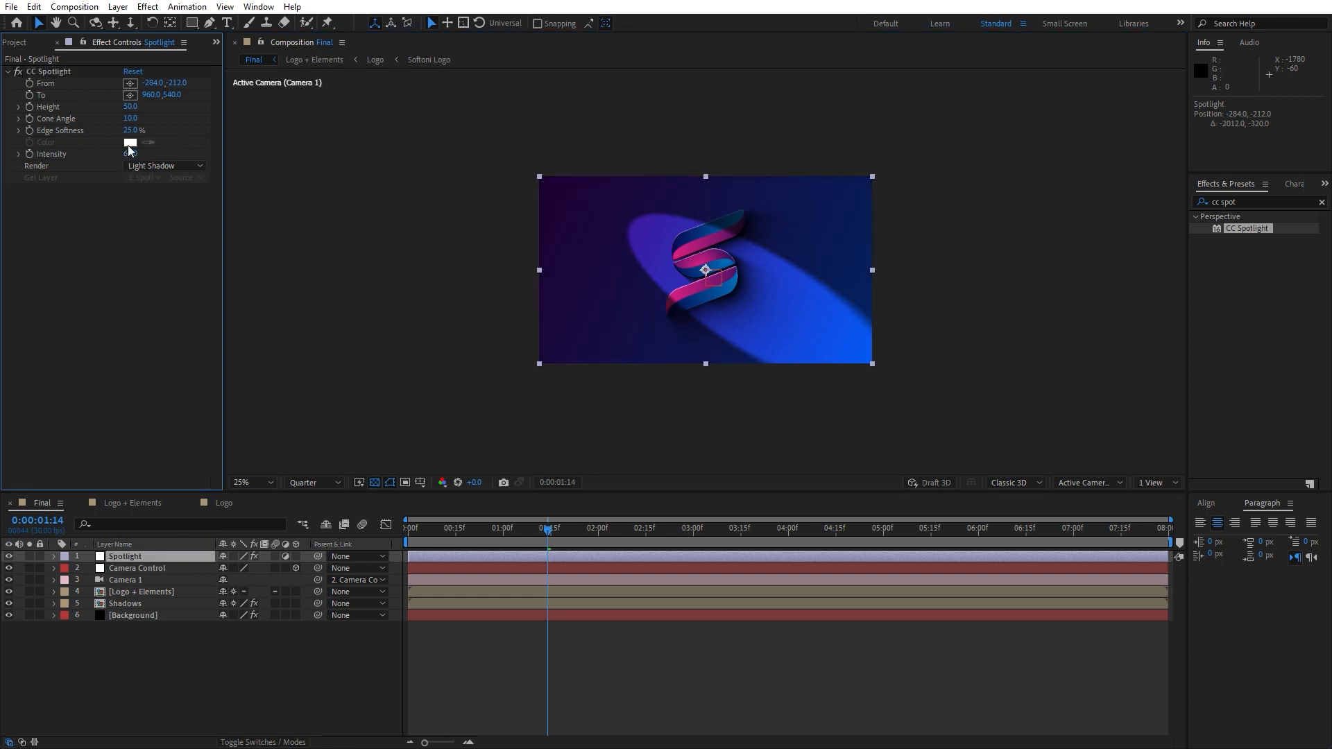
# Soften the spotlight with Edge Softness 100% and Cone Angle about 17.2, moving From to about -380,-480
pyautogui.moveTo(131, 130); pyautogui.dragTo(219, 133)
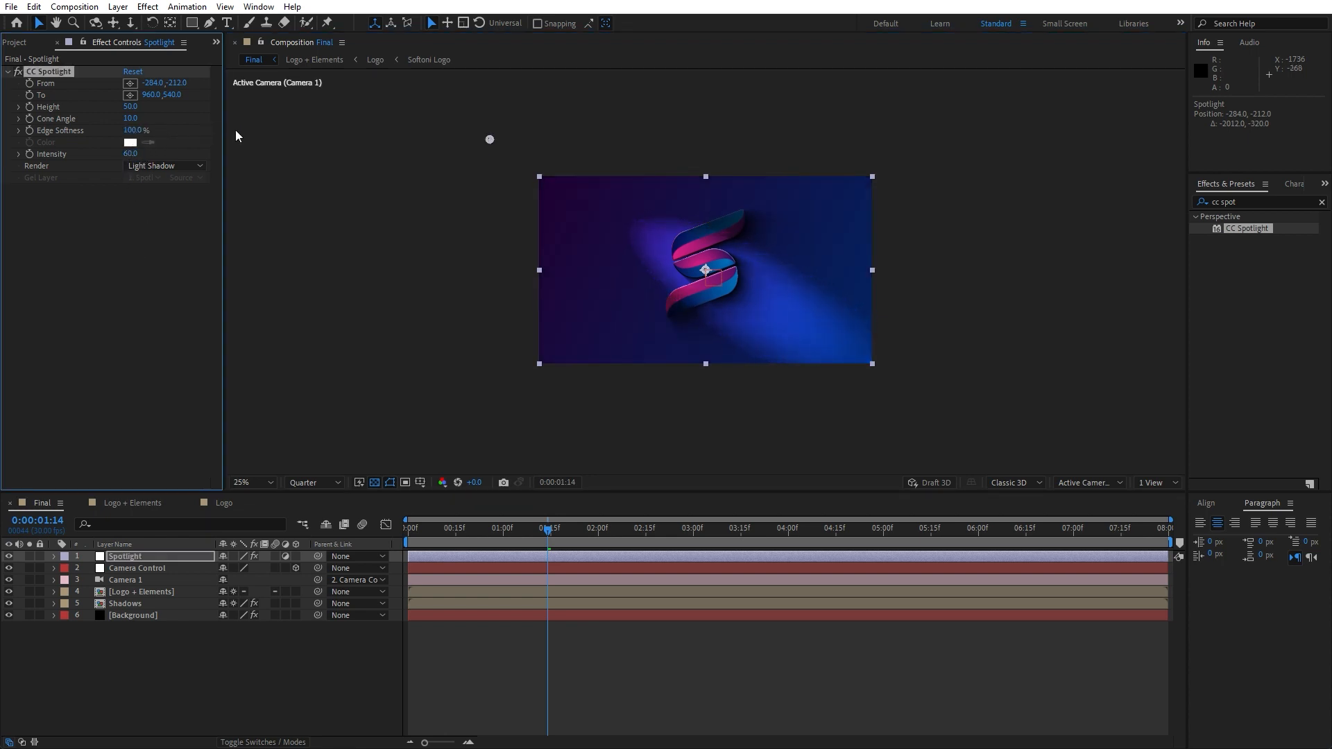
pyautogui.moveTo(131, 120)
pyautogui.mouseDown()
pyautogui.moveTo(207, 121)
pyautogui.moveTo(127, 111)
pyautogui.mouseUp()
pyautogui.moveTo(490, 139); pyautogui.dragTo(401, 86)
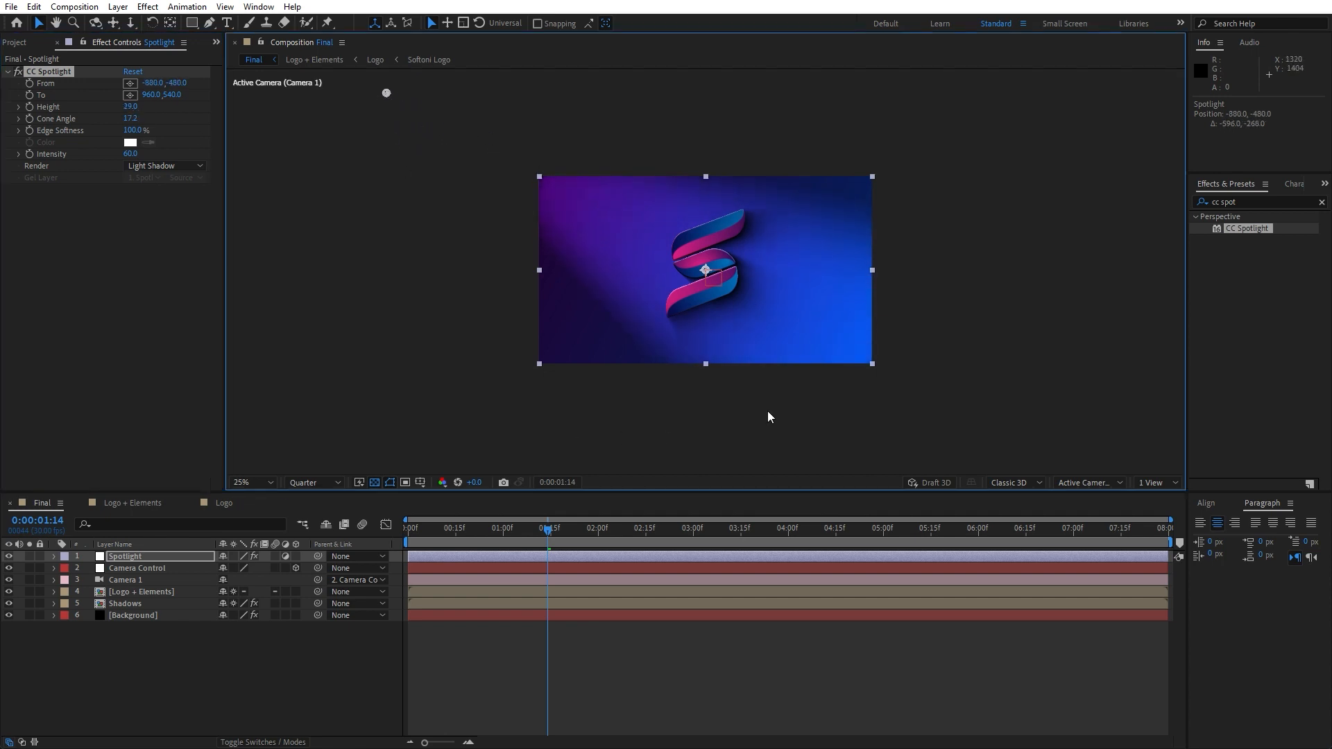
# Zoom the viewer back to 50% and play the animation to review the spotlight
pyautogui.click(449, 534)
pyautogui.scroll(2, 739, 402)
pyautogui.press('space')
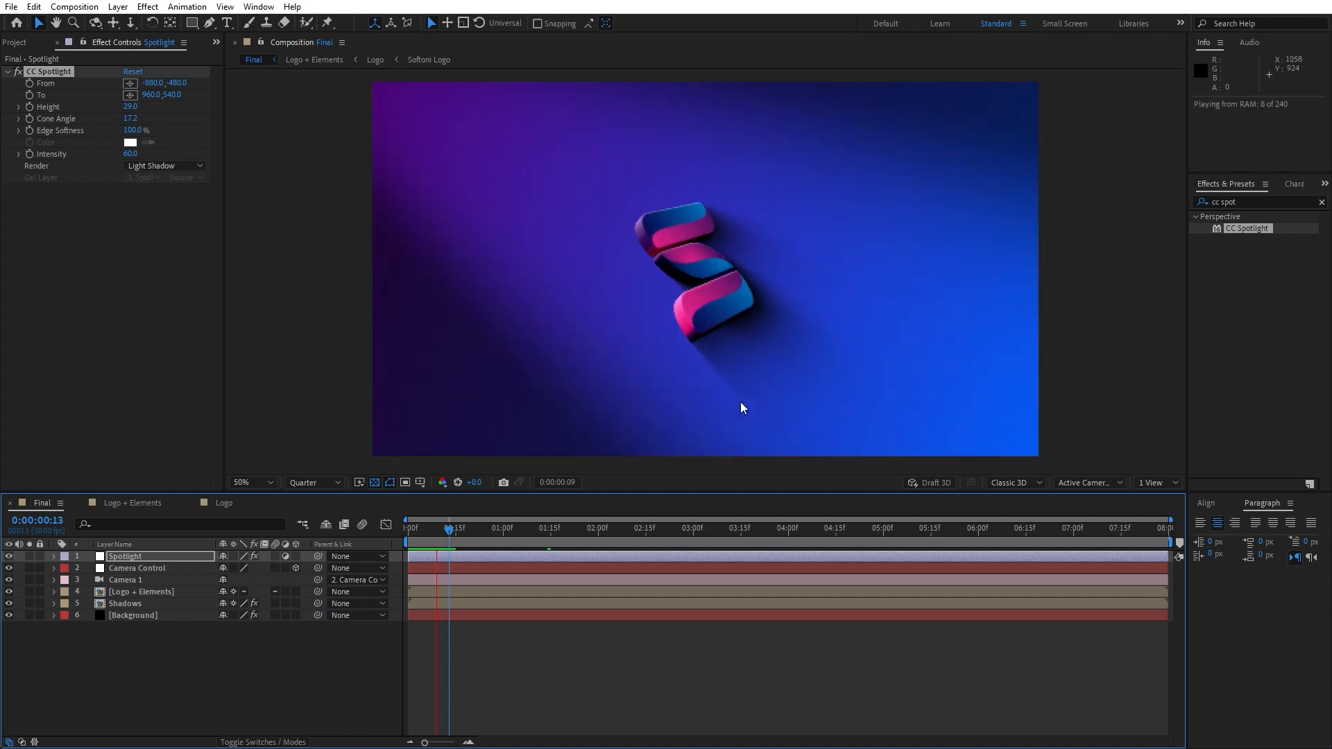
pyautogui.click(481, 535)
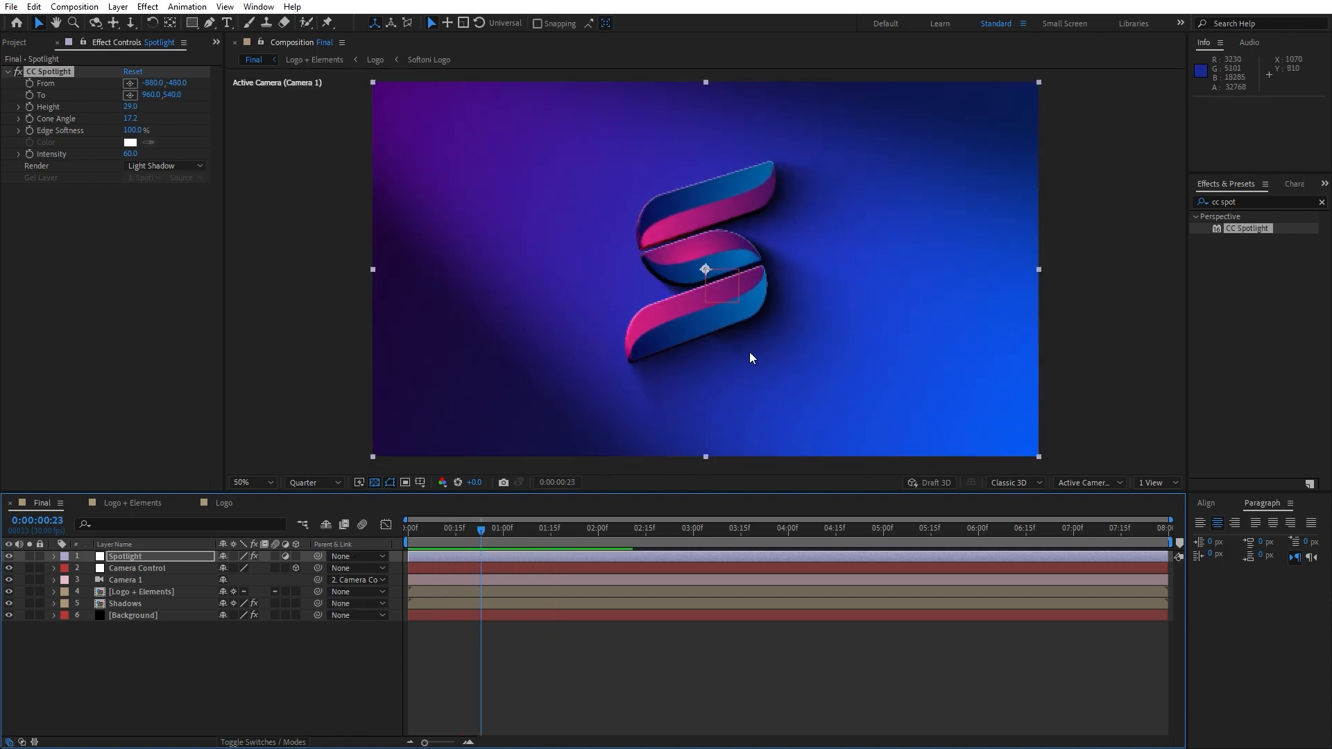
pyautogui.click(504, 533)
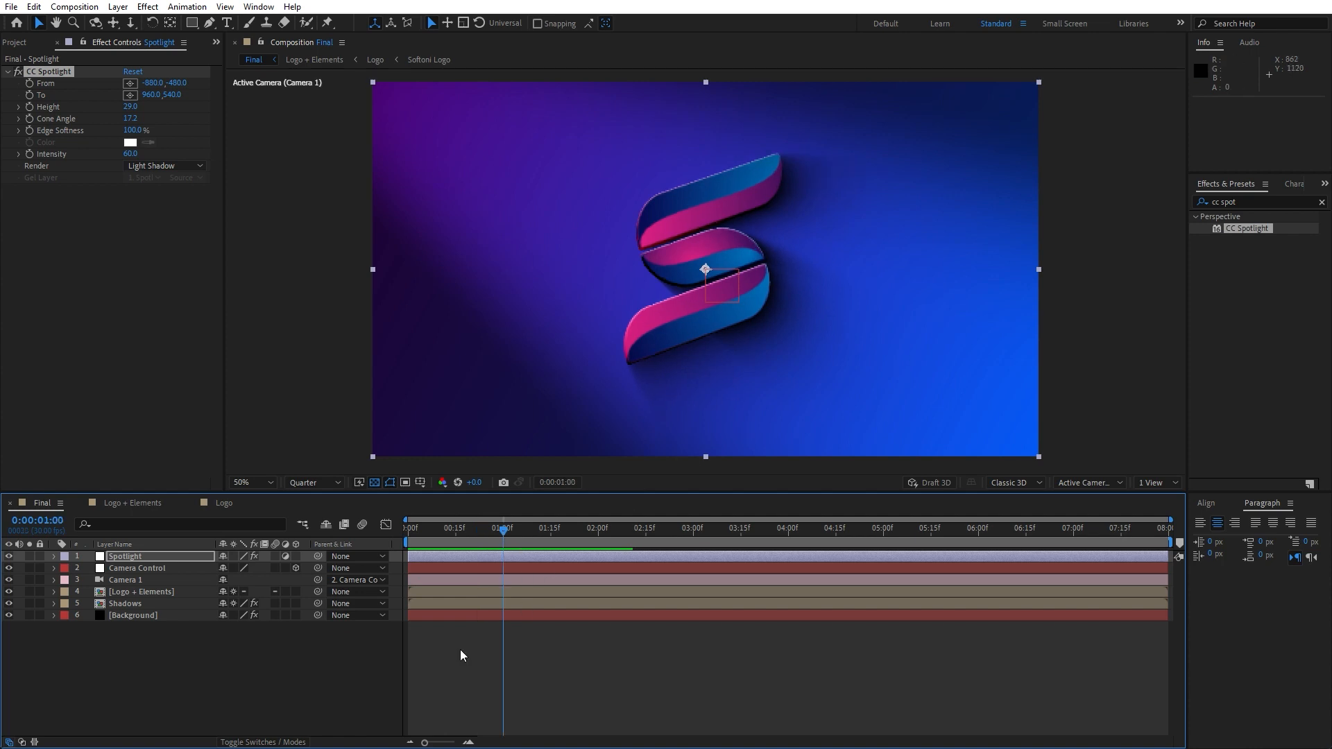
# Add a second adjustment layer below Spotlight and name it Light
pyautogui.rightClick(234, 678)
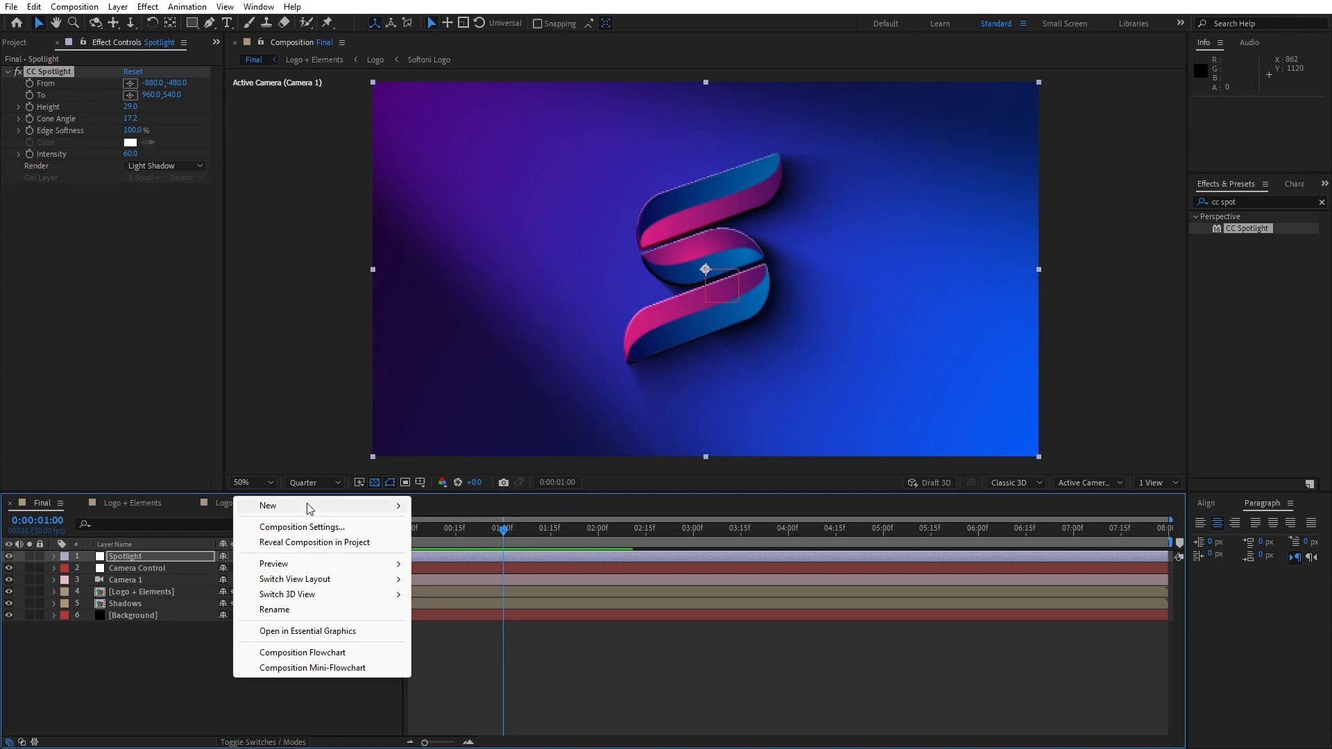
pyautogui.moveTo(309, 509)
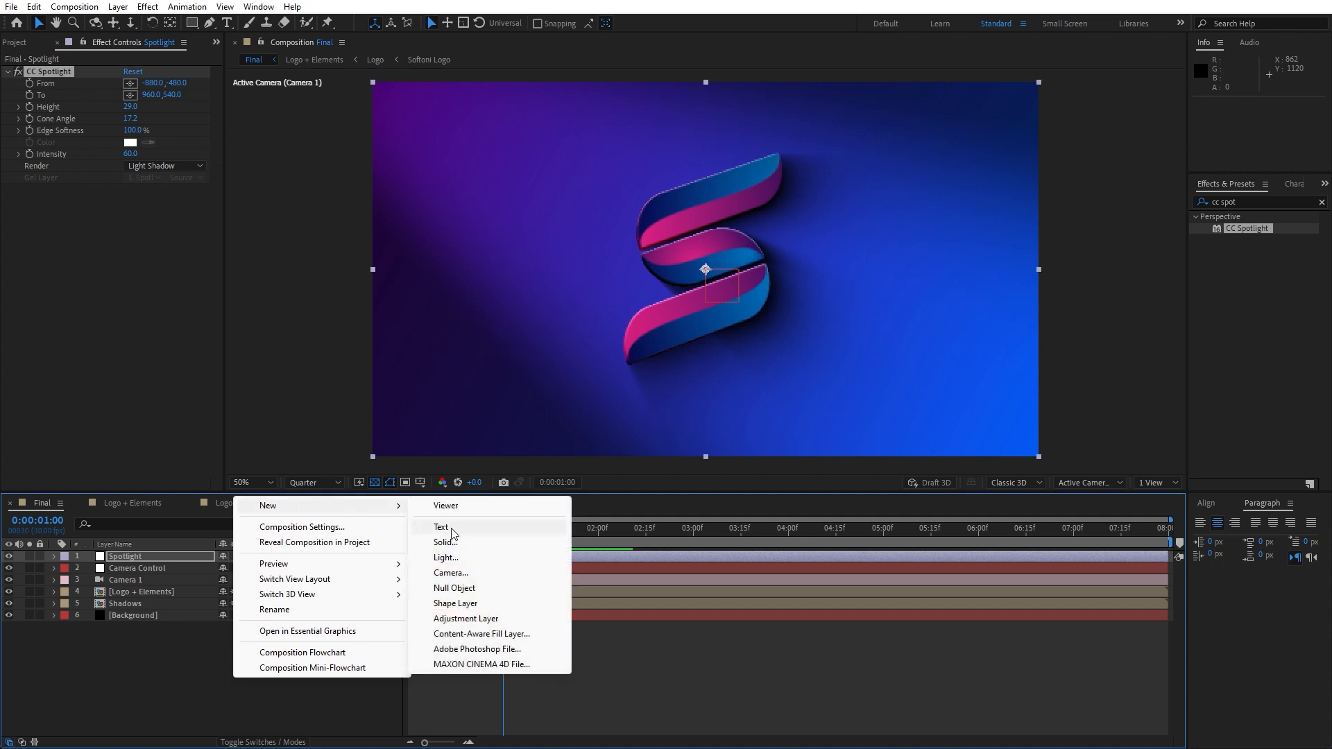
pyautogui.click(466, 619)
pyautogui.moveTo(143, 558); pyautogui.dragTo(139, 571)
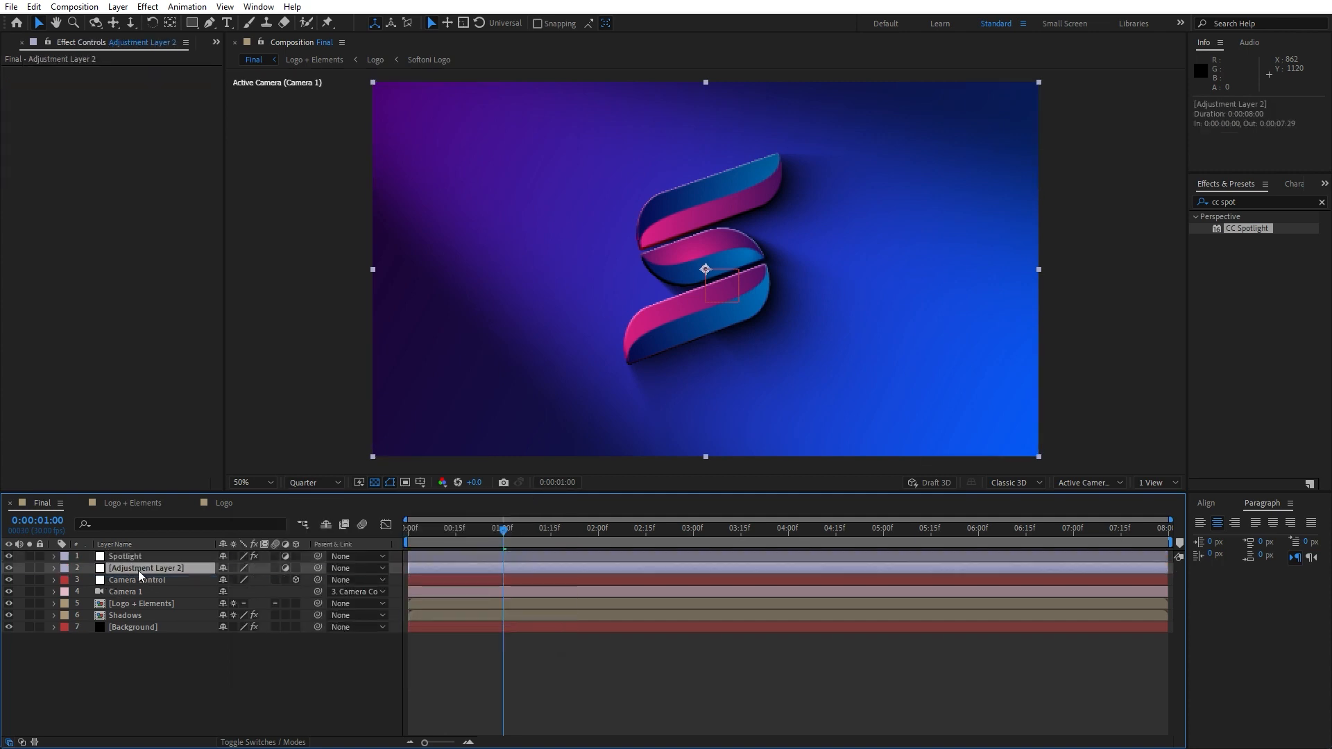
pyautogui.press('Return')
pyautogui.write('Light')
pyautogui.click(61, 657)
# Search for CC Light Sweep and apply it to the Light layer
pyautogui.click(1259, 201)
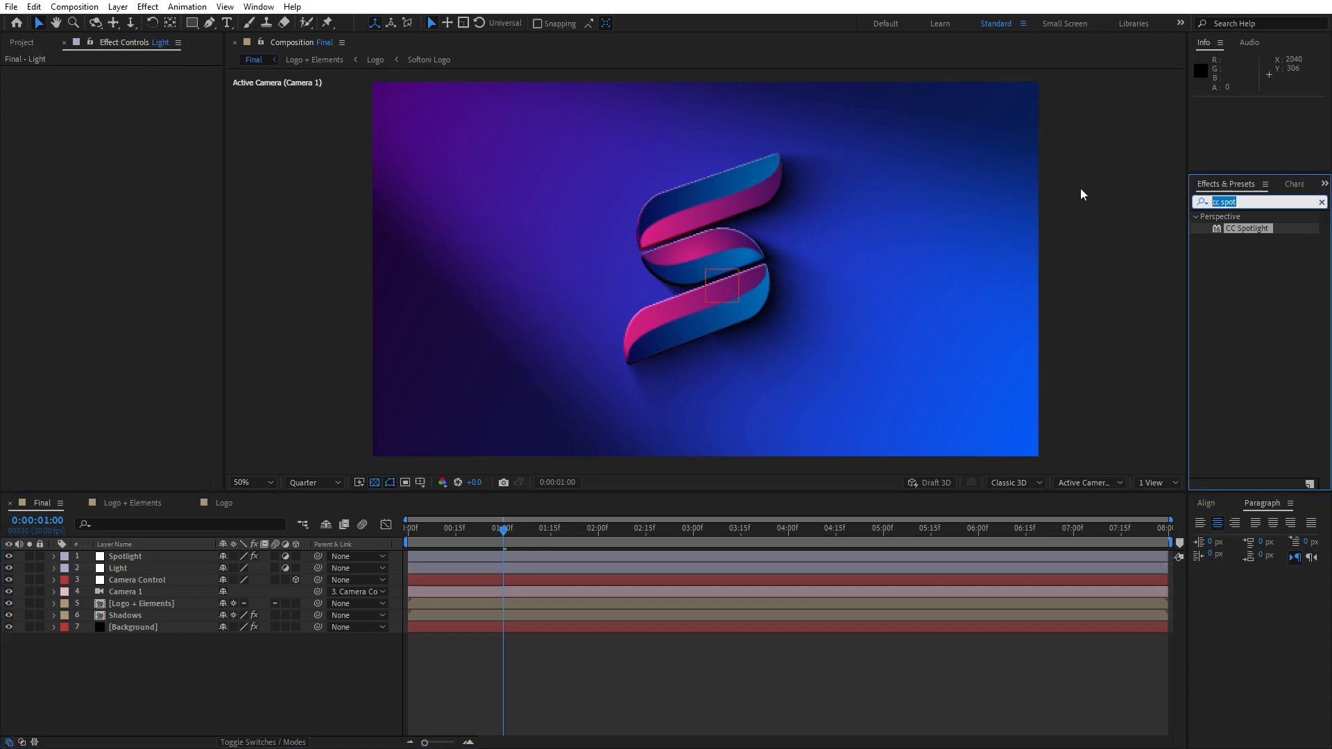
pyautogui.write('swe')
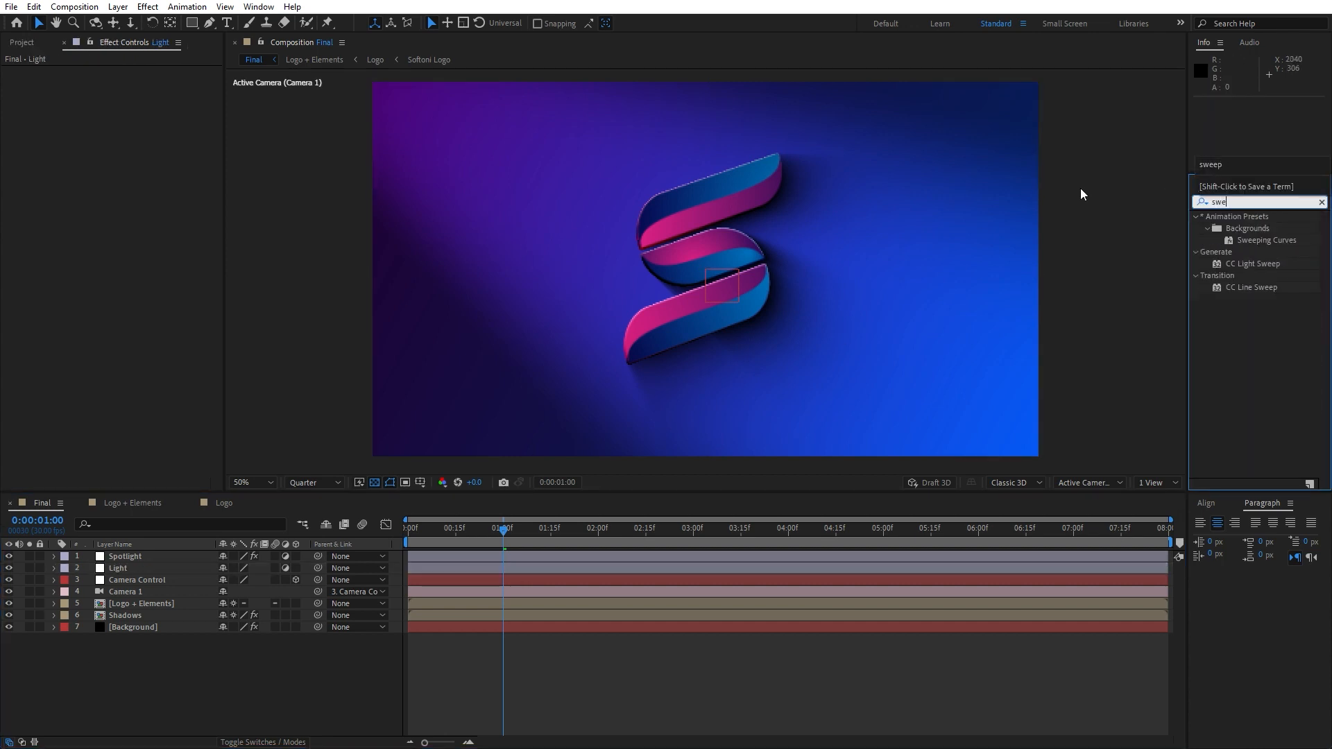
pyautogui.click(1277, 265)
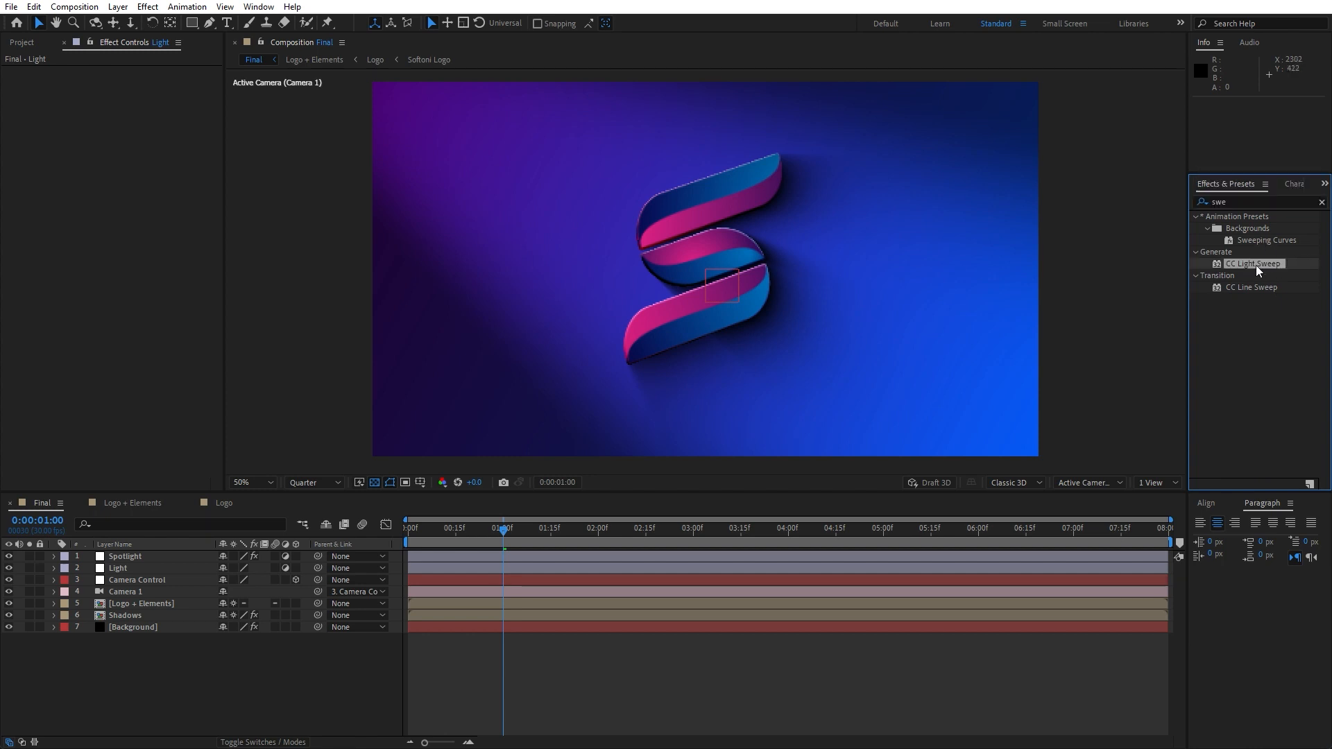
pyautogui.moveTo(1263, 264); pyautogui.dragTo(162, 566)
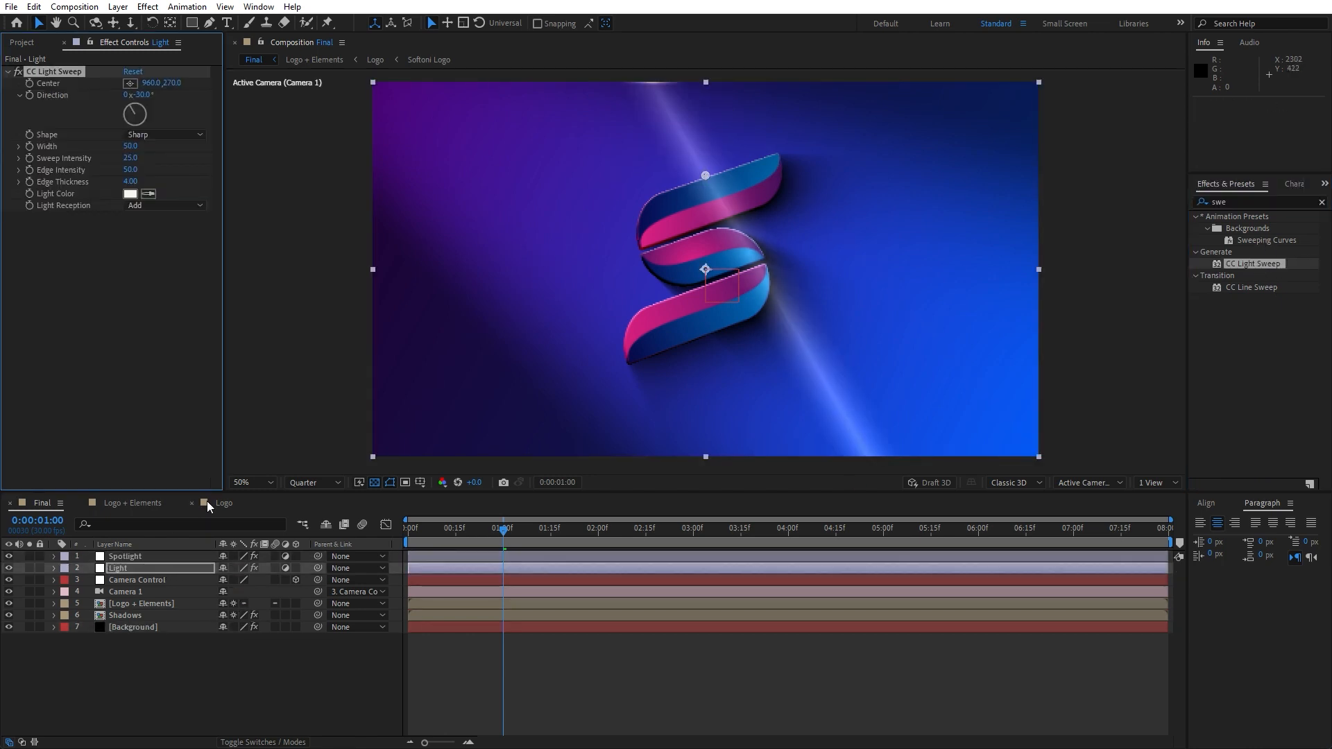
# Set the light sweep's Direction to 90° and move its Center to about 960,537
pyautogui.click(144, 94)
pyautogui.write('90')
pyautogui.press('Return')
pyautogui.moveTo(170, 84); pyautogui.dragTo(322, 110)
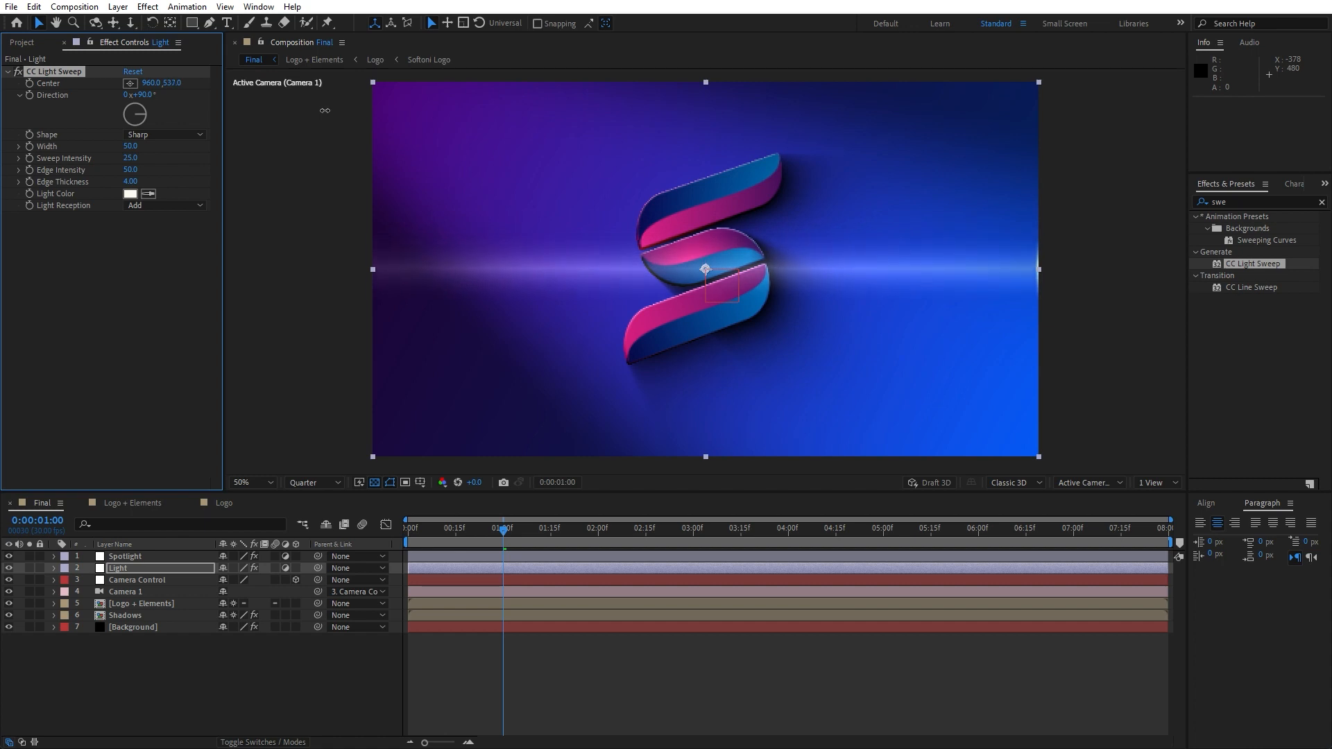
# Set the light sweep's Edge Thickness and Edge Intensity to 0
pyautogui.click(130, 182)
pyautogui.write('0')
pyautogui.press('Return')
pyautogui.click(131, 170)
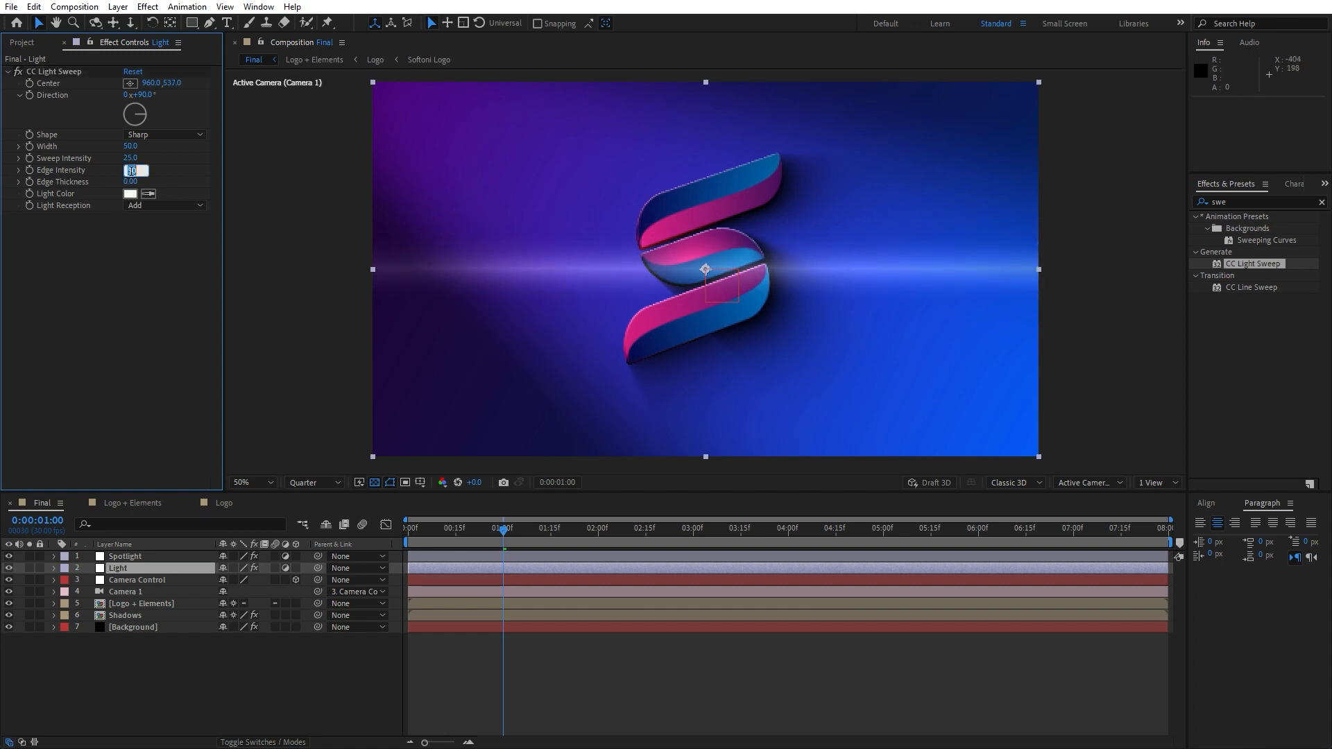
pyautogui.write('0')
pyautogui.press('Return')
# Set the light sweep's Width to 90
pyautogui.moveTo(132, 147); pyautogui.dragTo(176, 152)
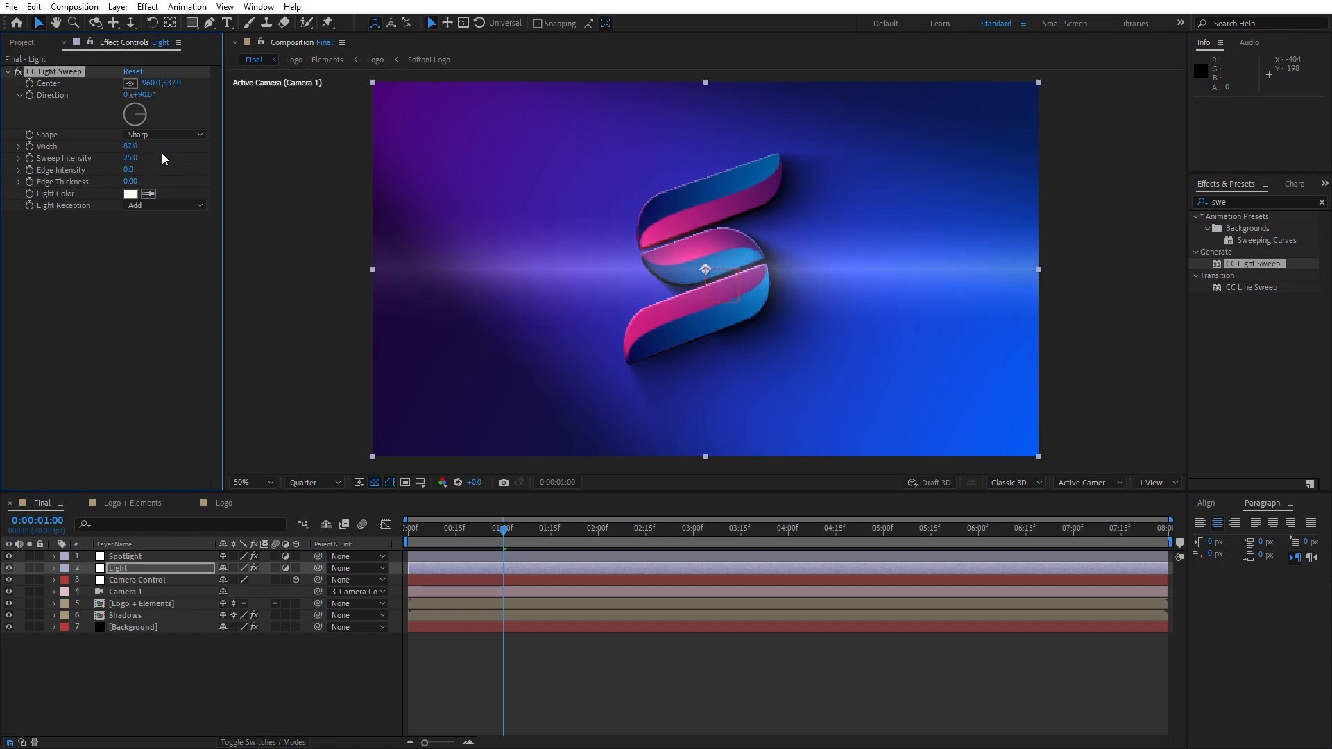
pyautogui.click(131, 146)
pyautogui.write('90')
pyautogui.press('Return')
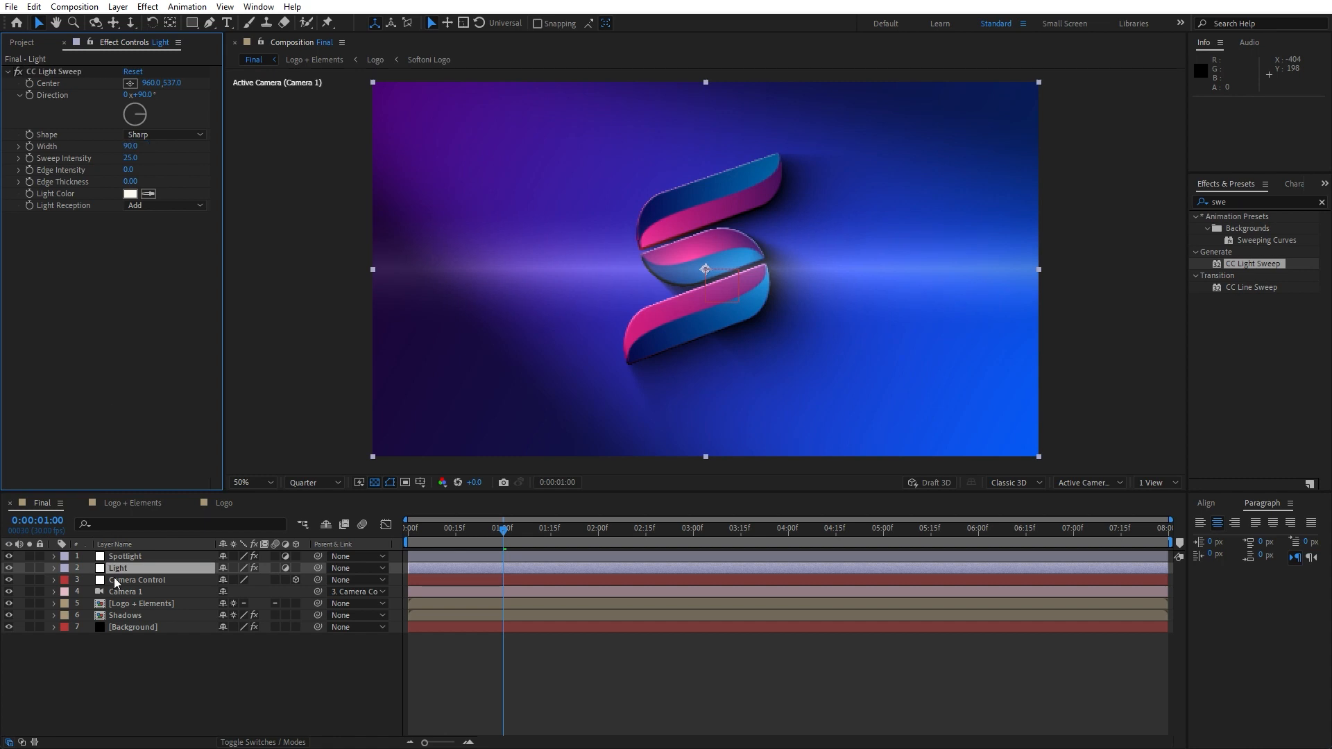
# Lower the Light layer's opacity to 40% and play back the animation
pyautogui.click(121, 570)
pyautogui.press('t')
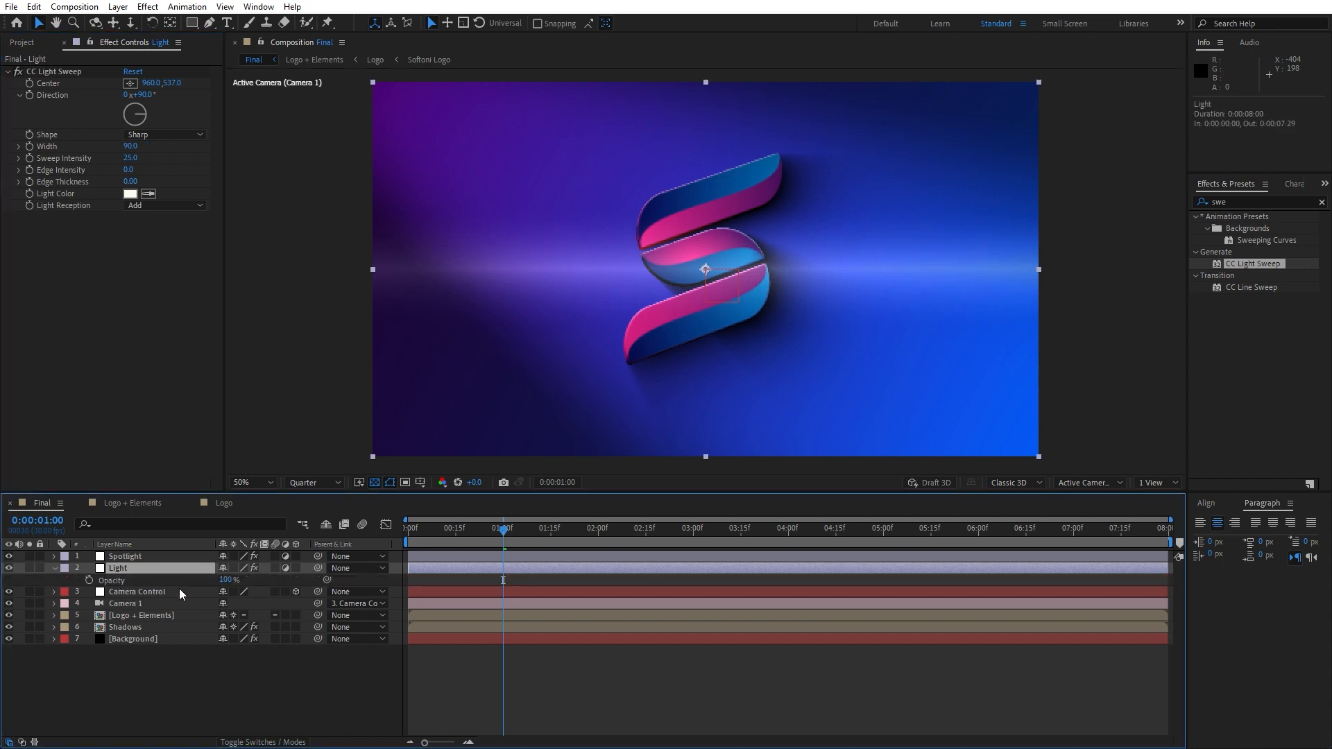
pyautogui.moveTo(227, 580); pyautogui.dragTo(188, 580)
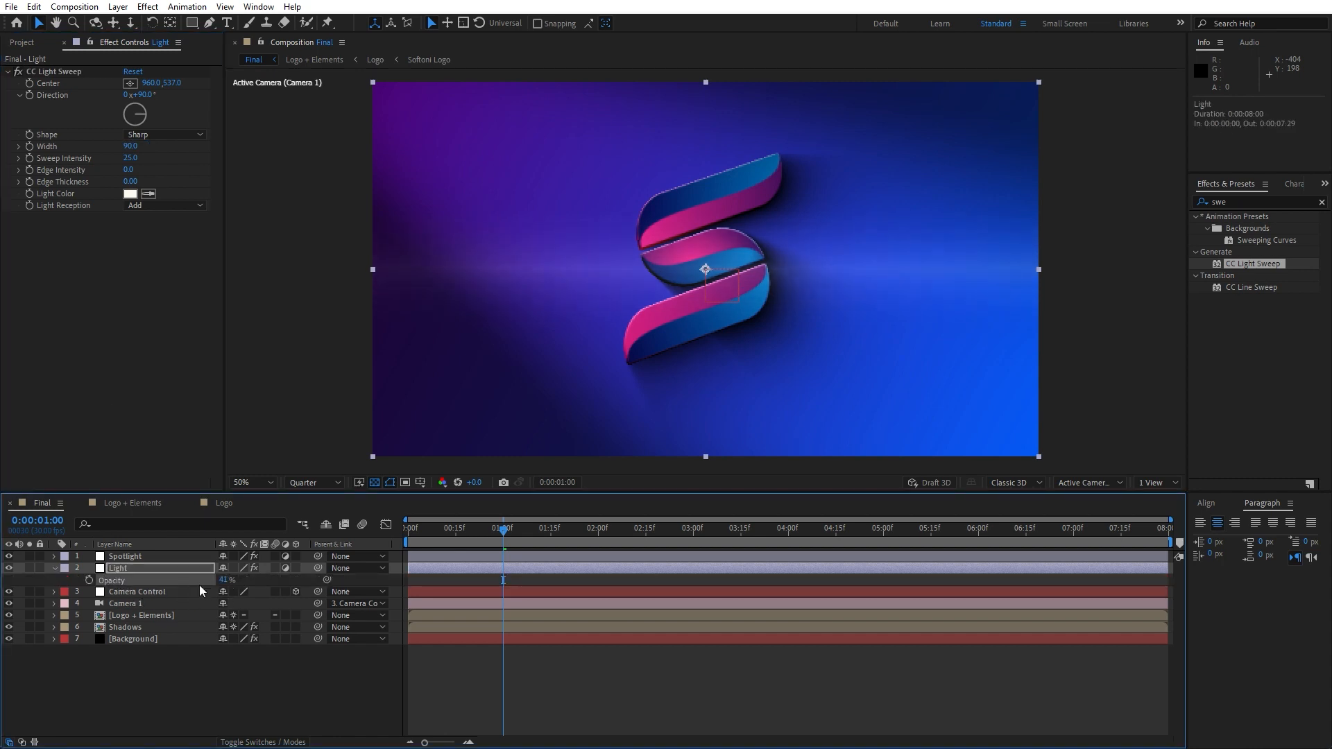
pyautogui.click(224, 580)
pyautogui.write('40')
pyautogui.click(213, 680)
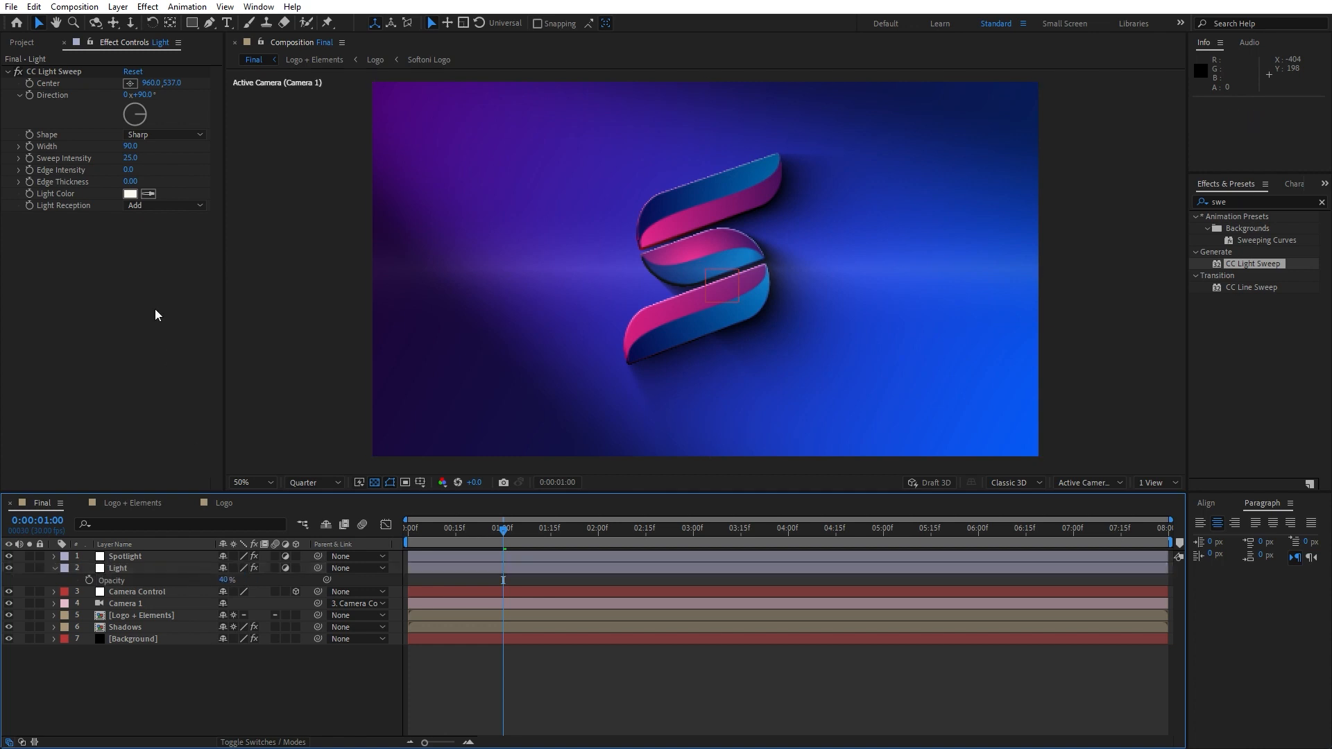
pyautogui.press('space')
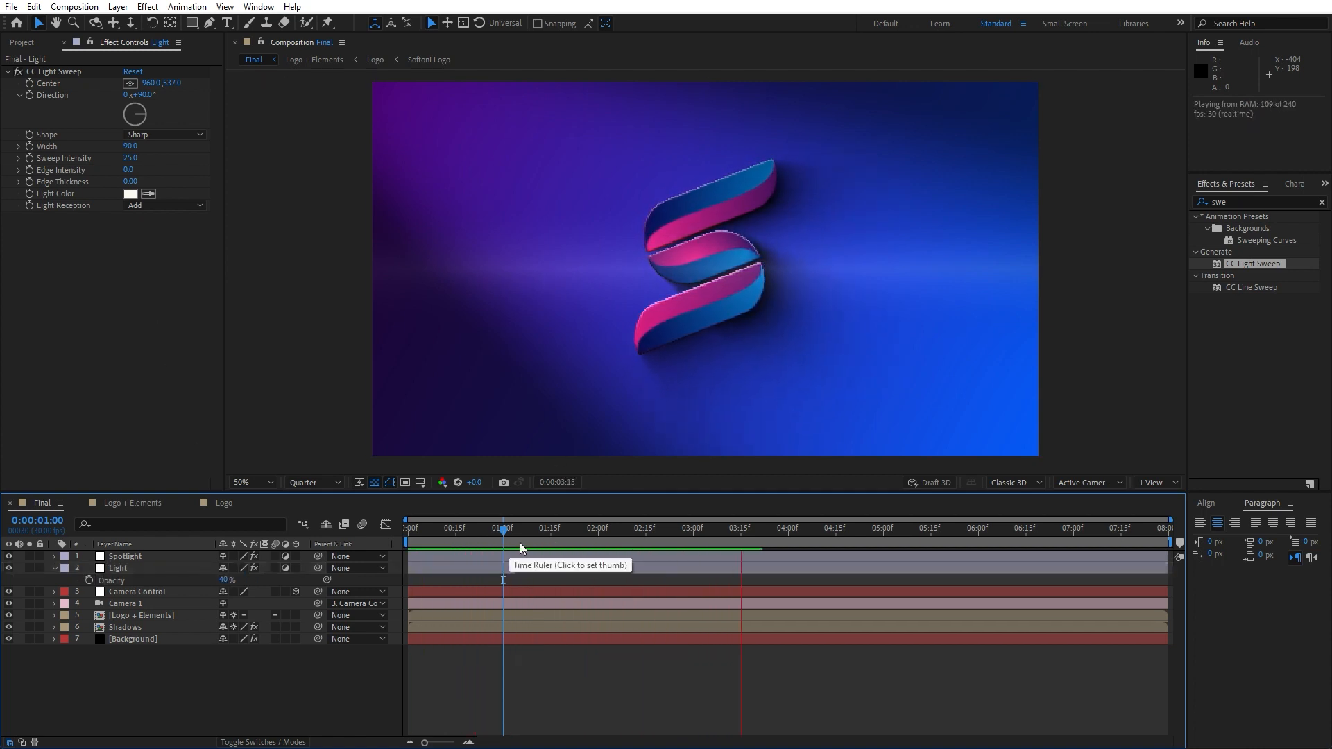
# Create a new solid named Star Burst and place it just above the Logo + Elements layer
pyautogui.moveTo(589, 538)
pyautogui.mouseDown()
pyautogui.moveTo(531, 538)
pyautogui.moveTo(563, 540)
pyautogui.mouseUp()
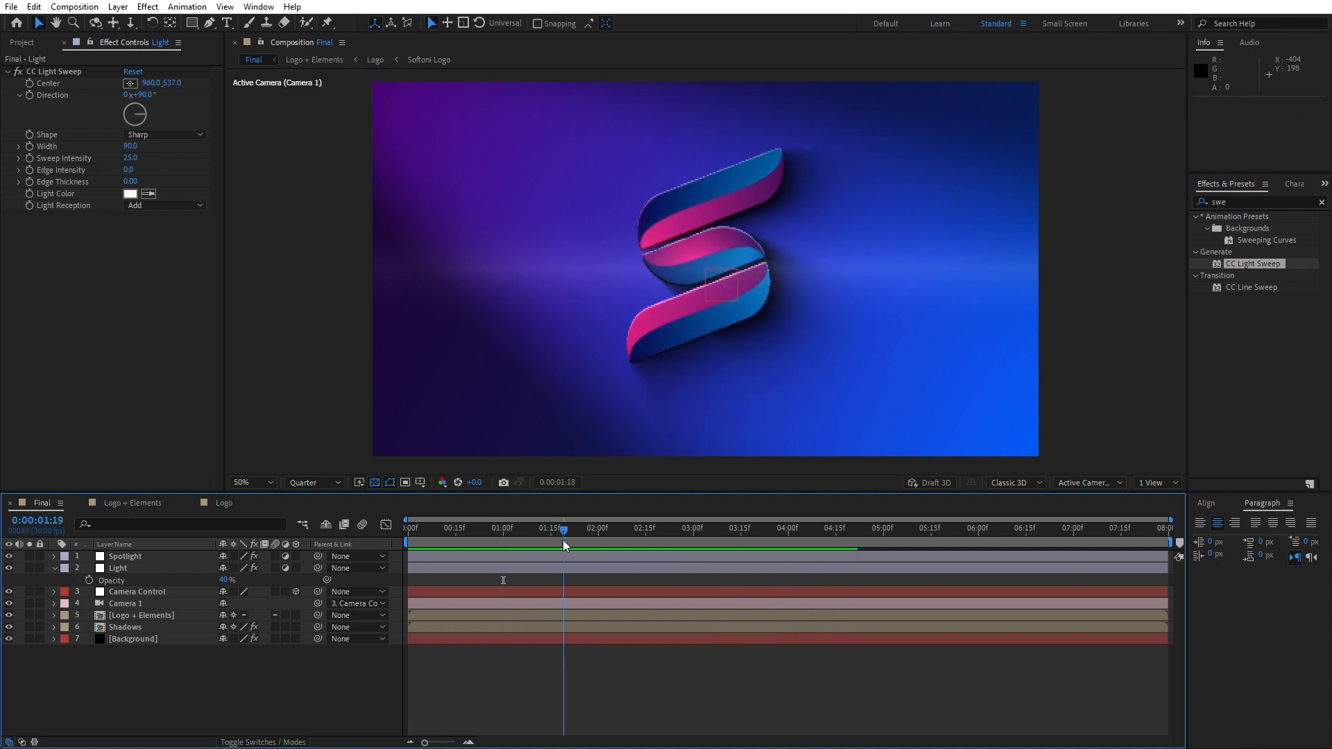
pyautogui.click(55, 568)
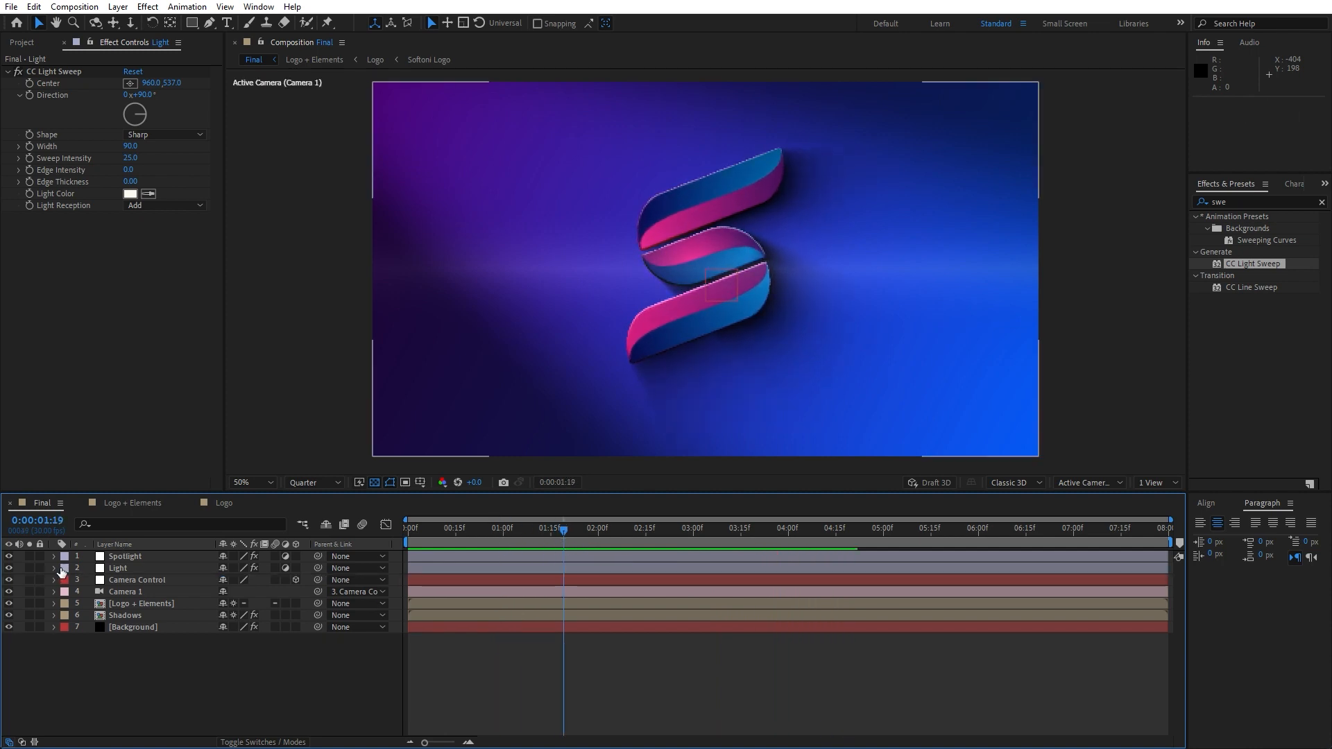
pyautogui.rightClick(205, 697)
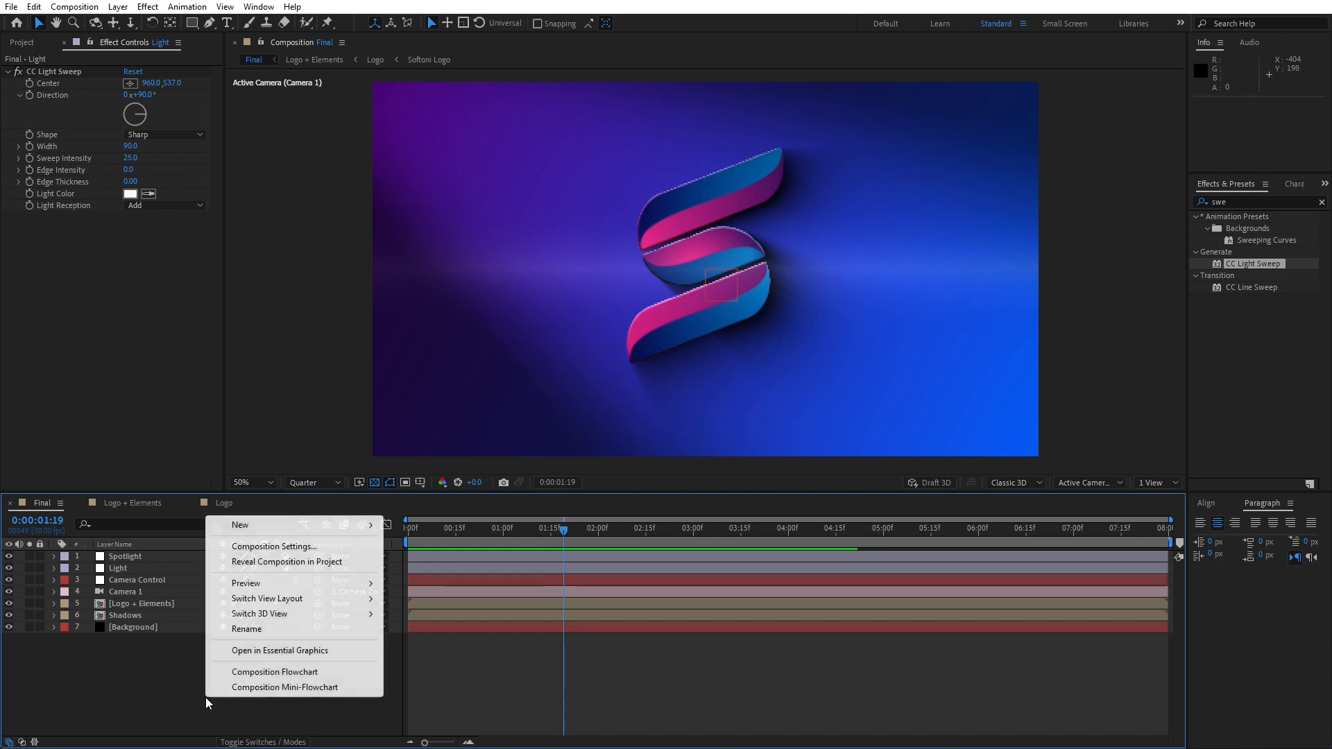
pyautogui.moveTo(293, 529)
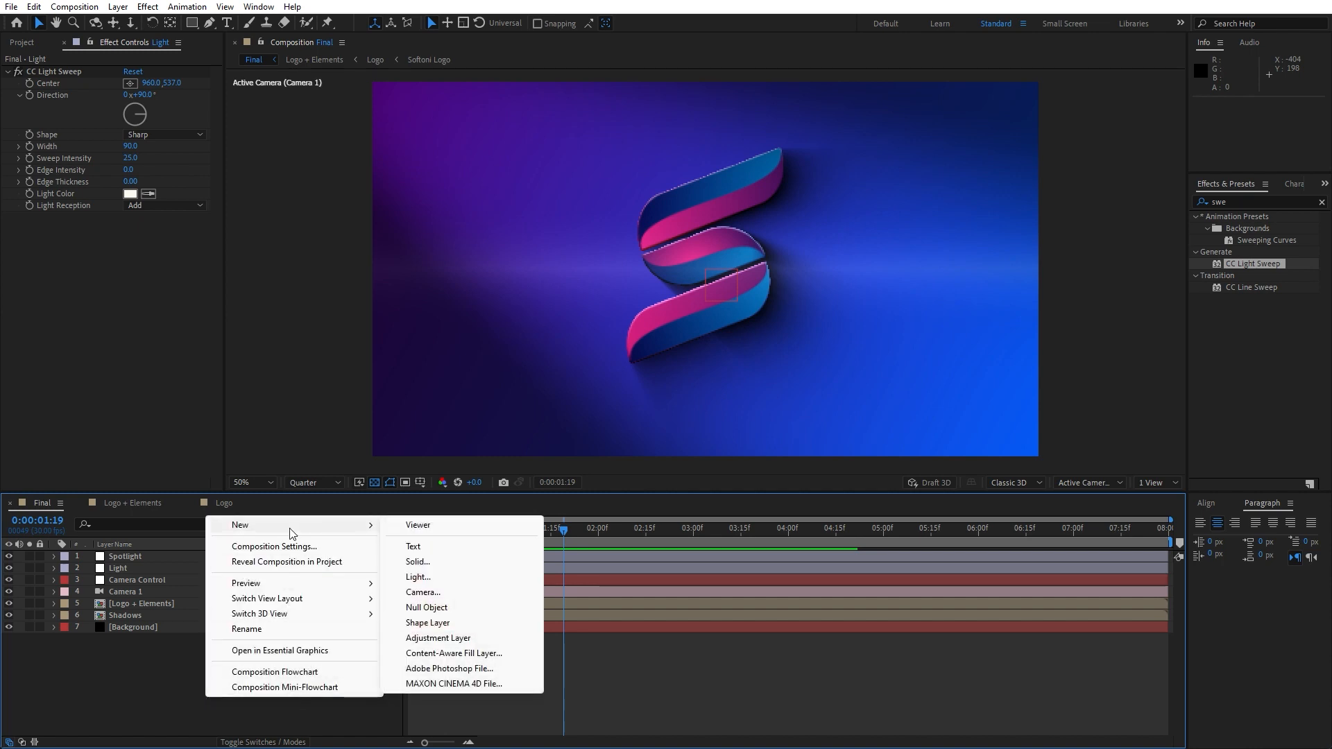
pyautogui.click(427, 562)
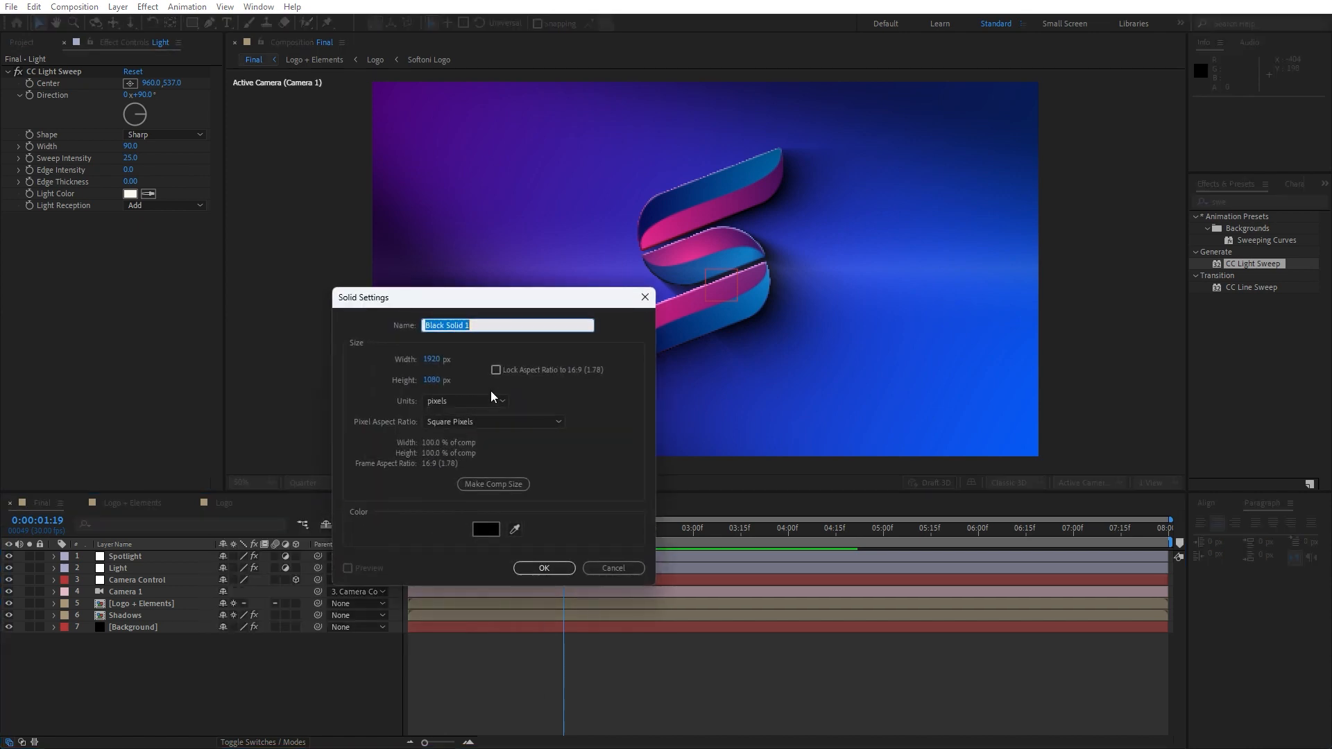
pyautogui.write('Star')
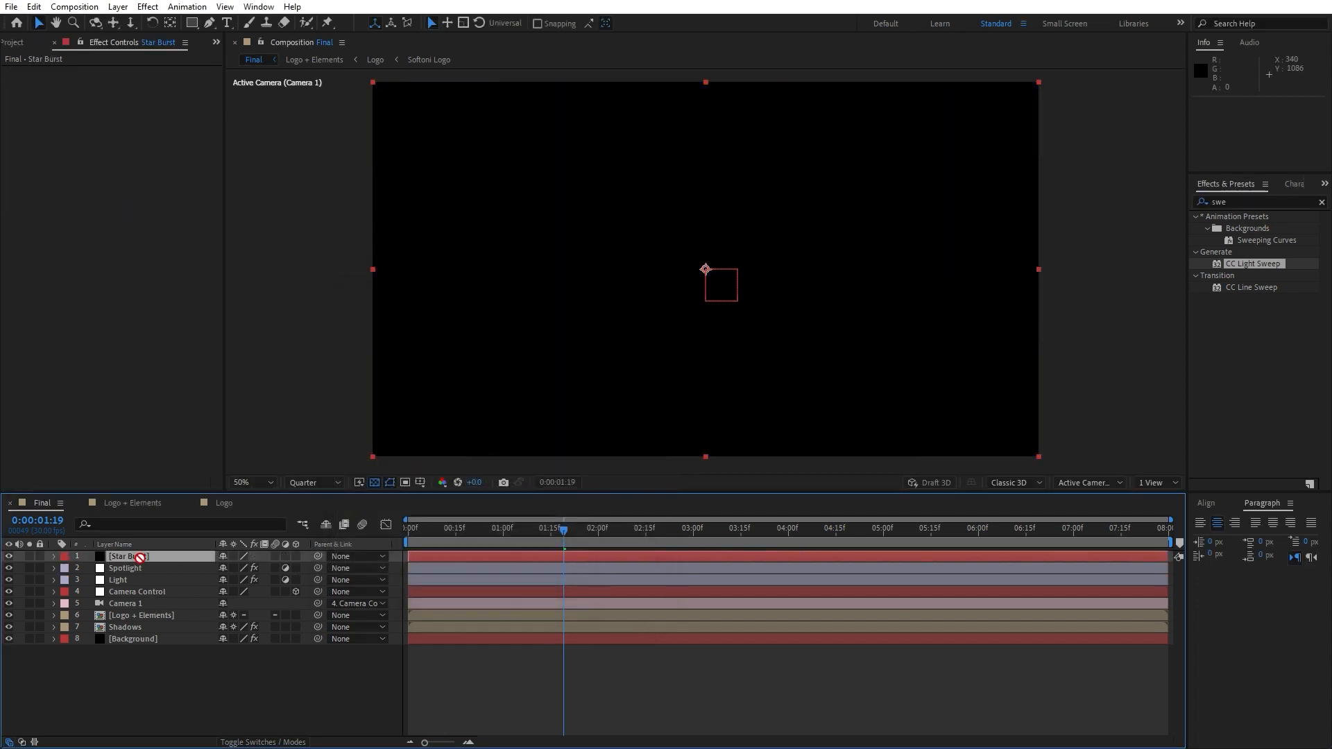
pyautogui.moveTo(139, 558); pyautogui.dragTo(154, 609)
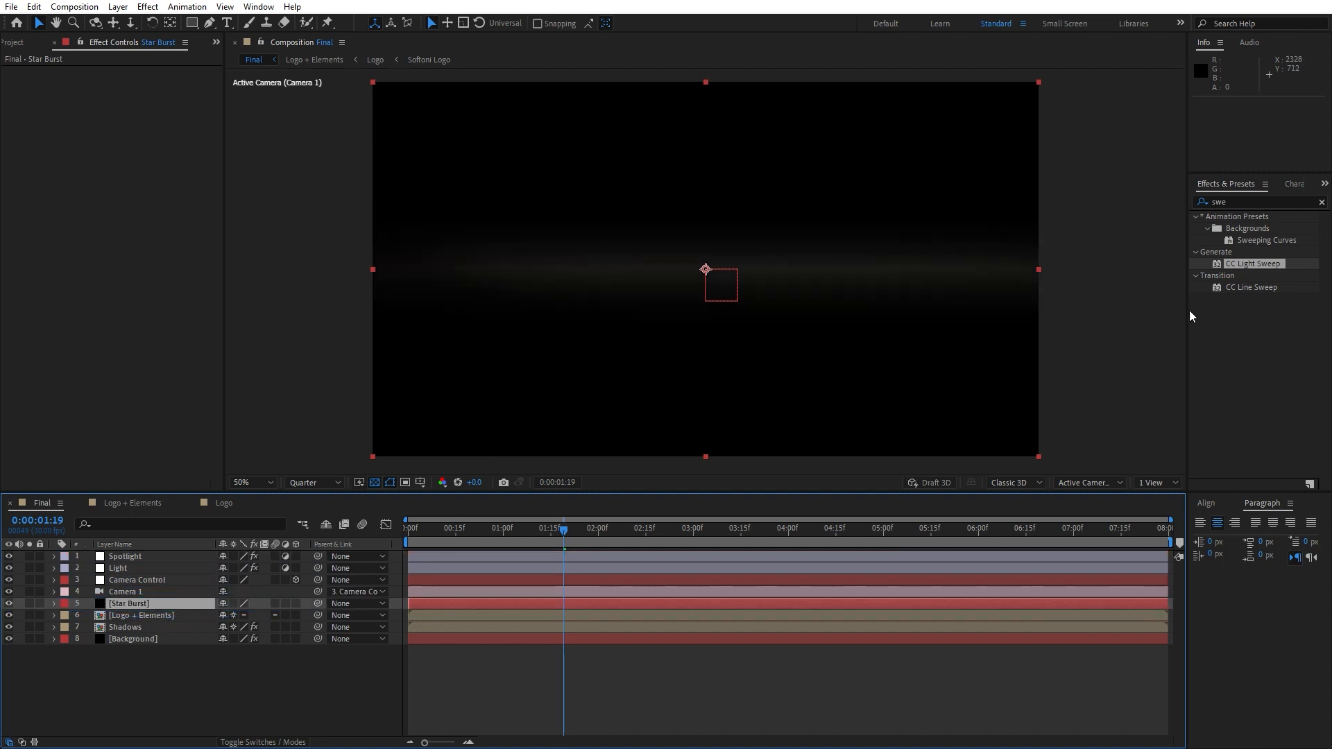
# Apply the CC Star Burst effect to the Star Burst layer
pyautogui.click(1254, 202)
pyautogui.write('s')
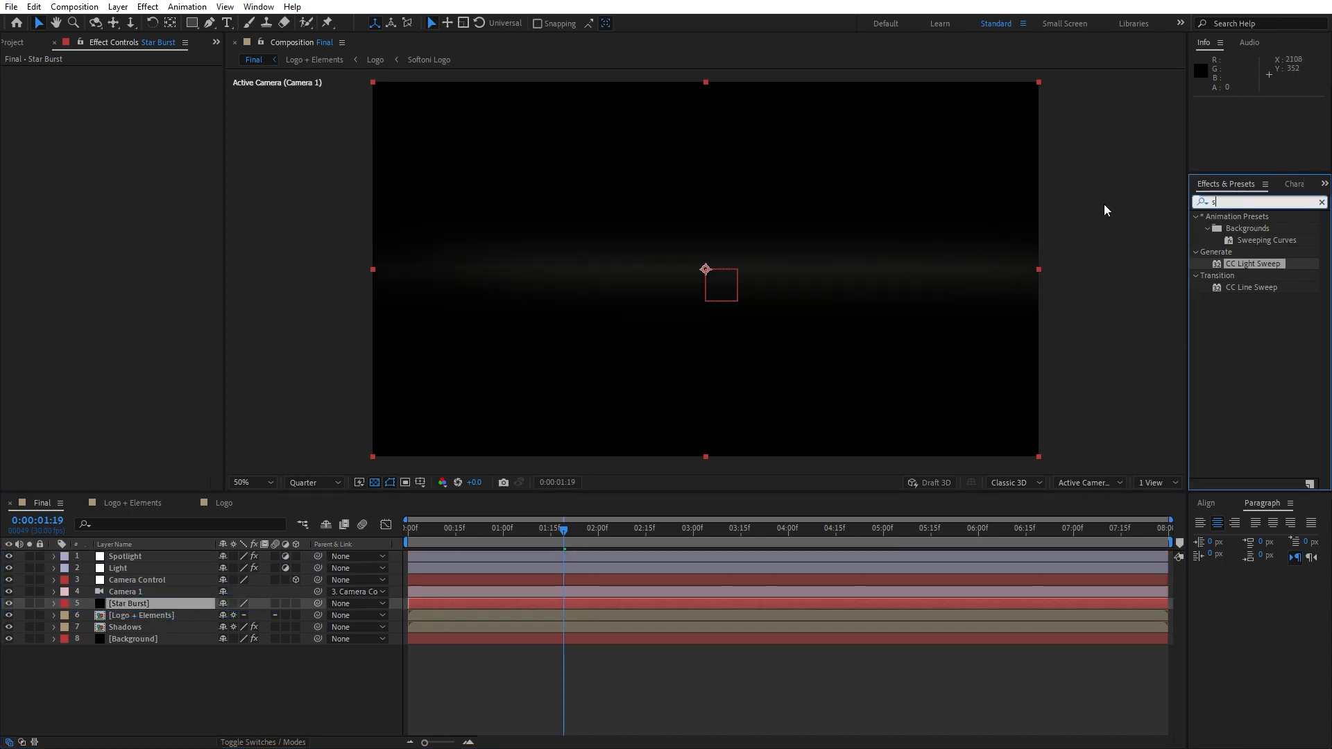
pyautogui.write('tar burs')
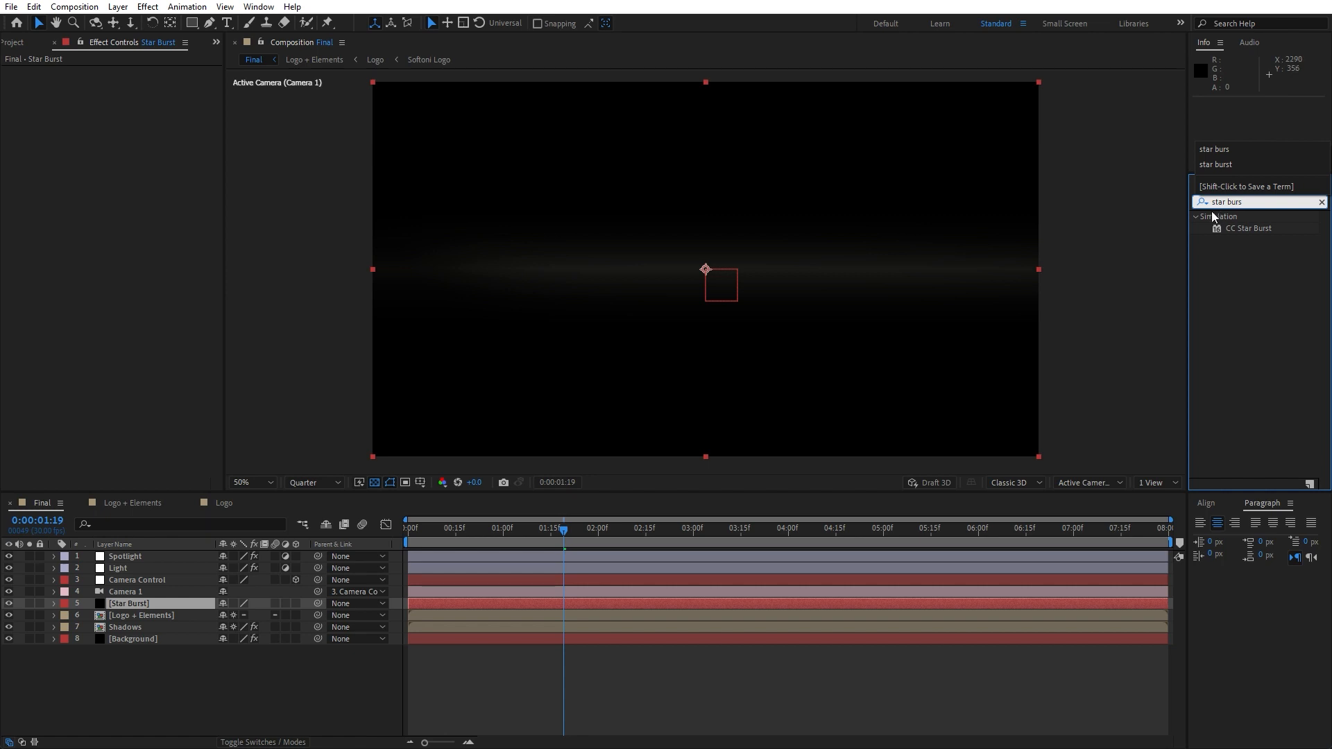
pyautogui.moveTo(1239, 229); pyautogui.dragTo(143, 605)
# Add the Fill effect to the Star Burst layer
pyautogui.click(1257, 202)
pyautogui.write('fi')
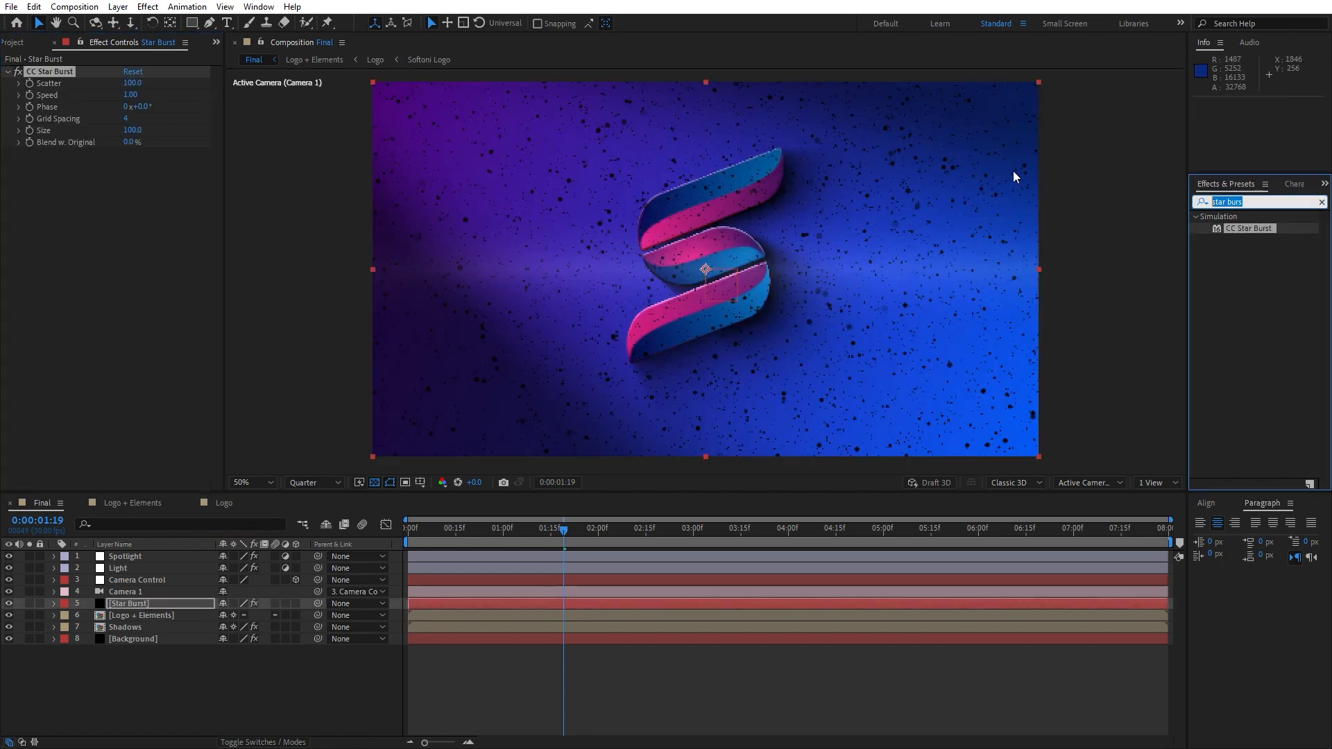
pyautogui.write('ll')
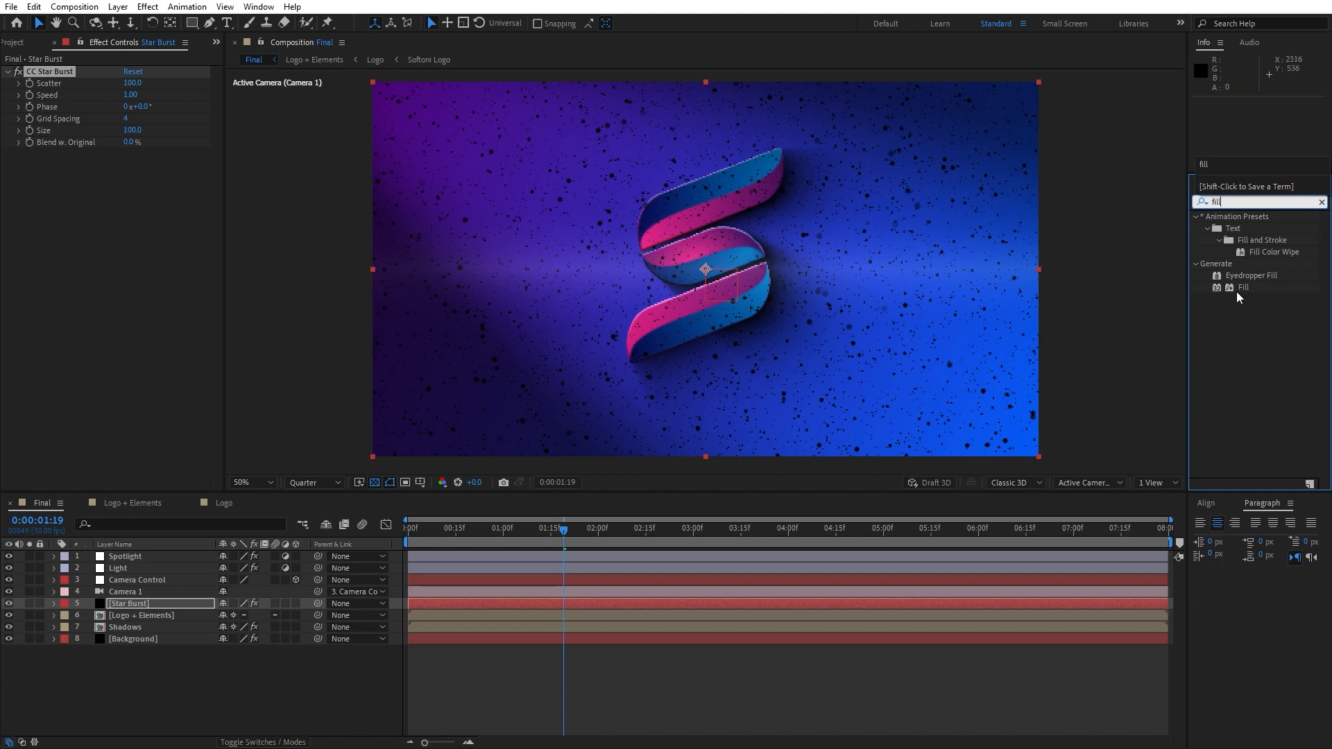
pyautogui.moveTo(1243, 287); pyautogui.dragTo(59, 273)
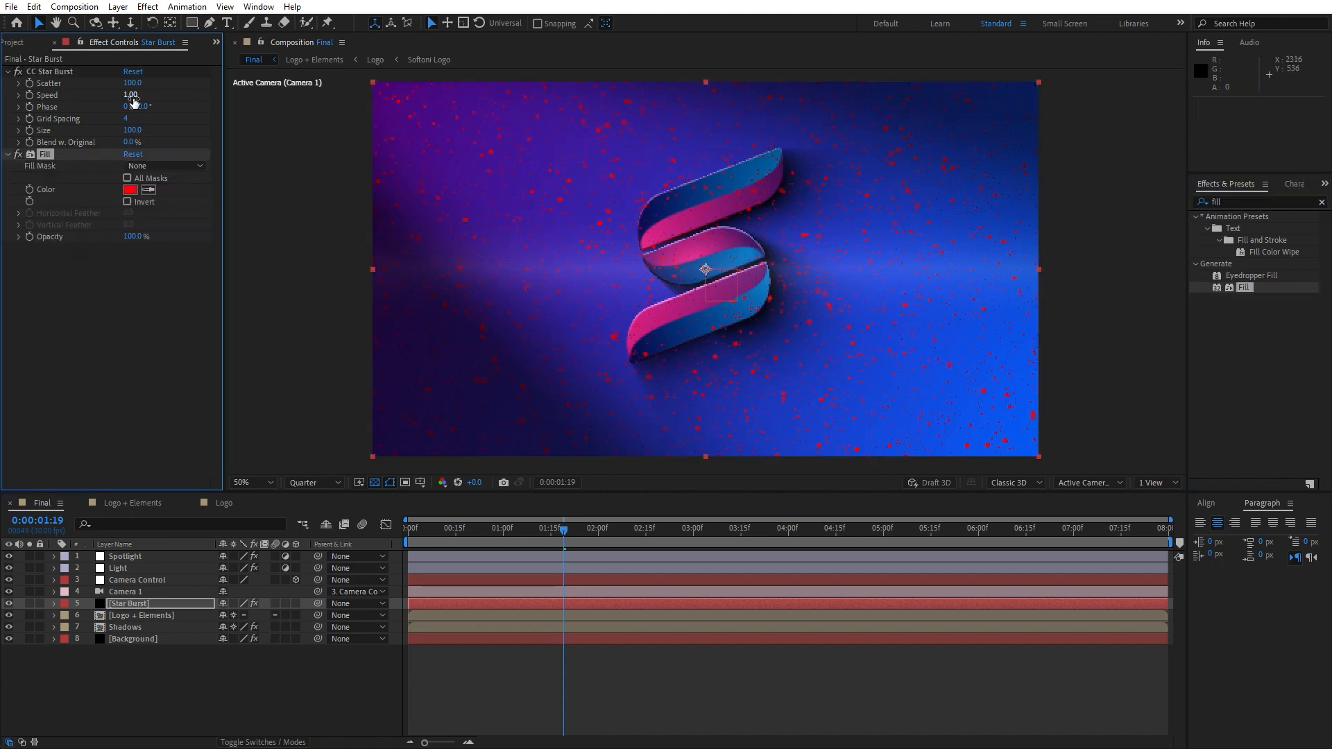
# Set CC Star Burst's Scatter to 300 and Speed to 0.2
pyautogui.moveTo(132, 83); pyautogui.dragTo(194, 86)
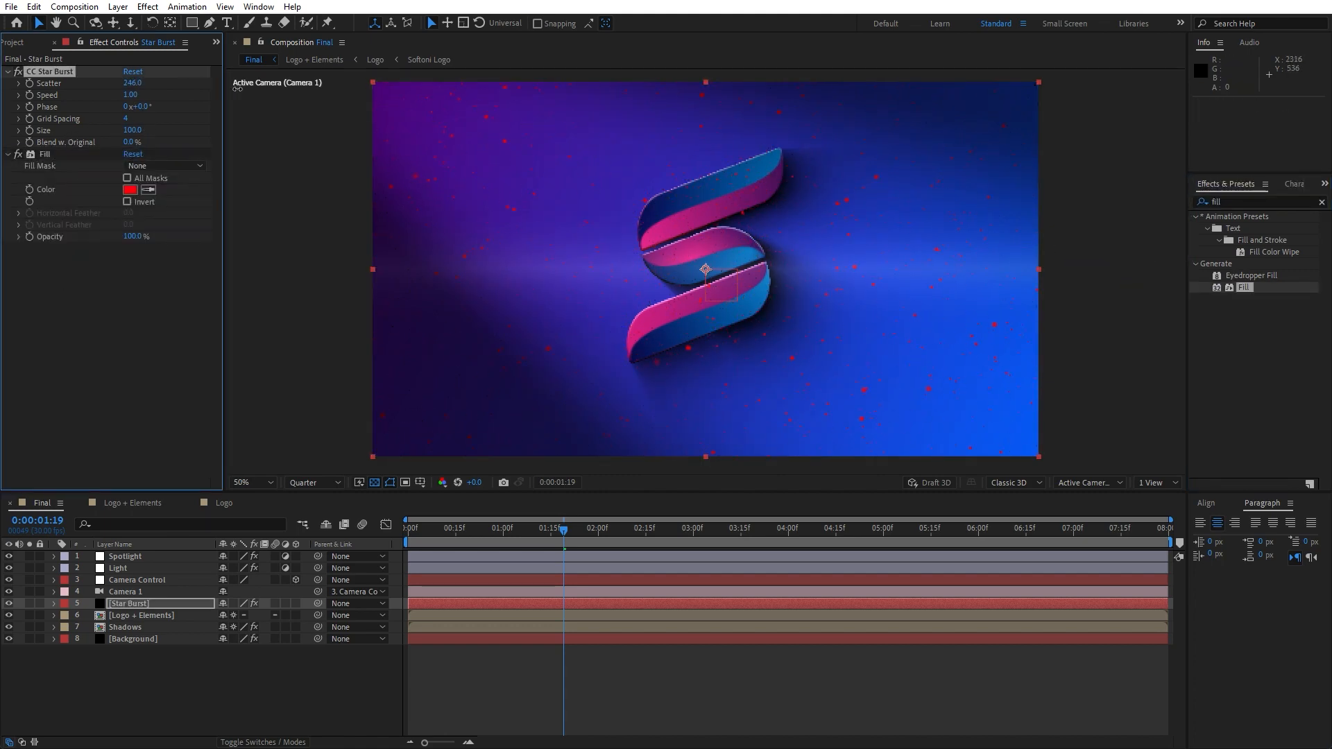
pyautogui.click(133, 84)
pyautogui.write('300')
pyautogui.press('Tab')
pyautogui.write('0')
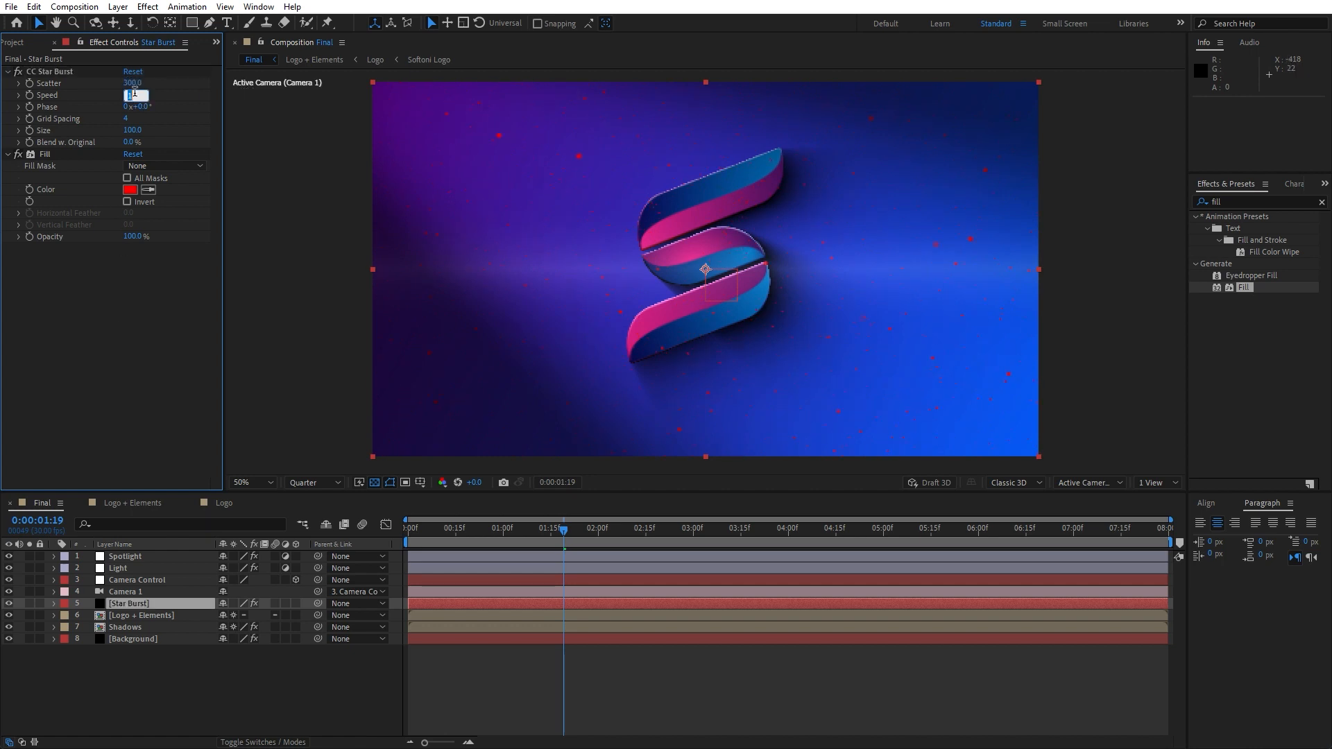
pyautogui.write('.2')
pyautogui.click(131, 374)
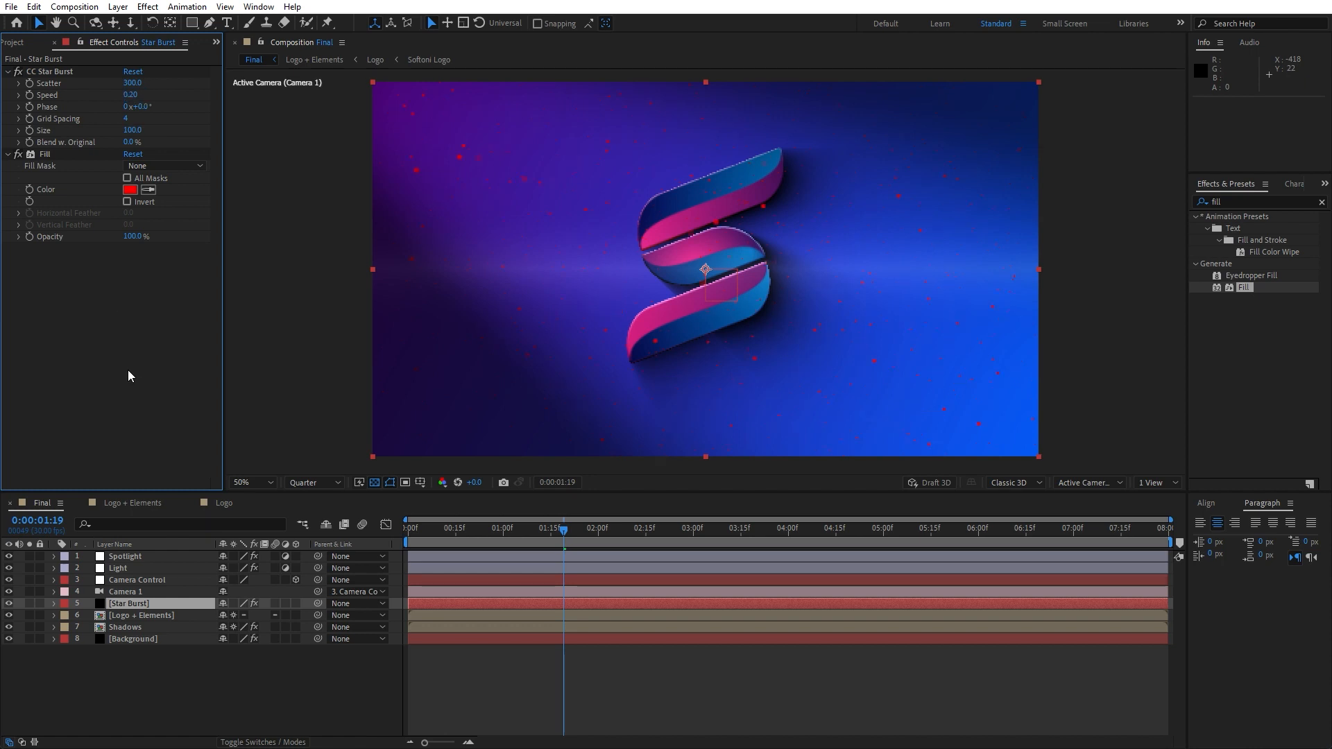
# Set the Fill color to white, FFFFFF
pyautogui.click(131, 189)
pyautogui.write('FFFFFF')
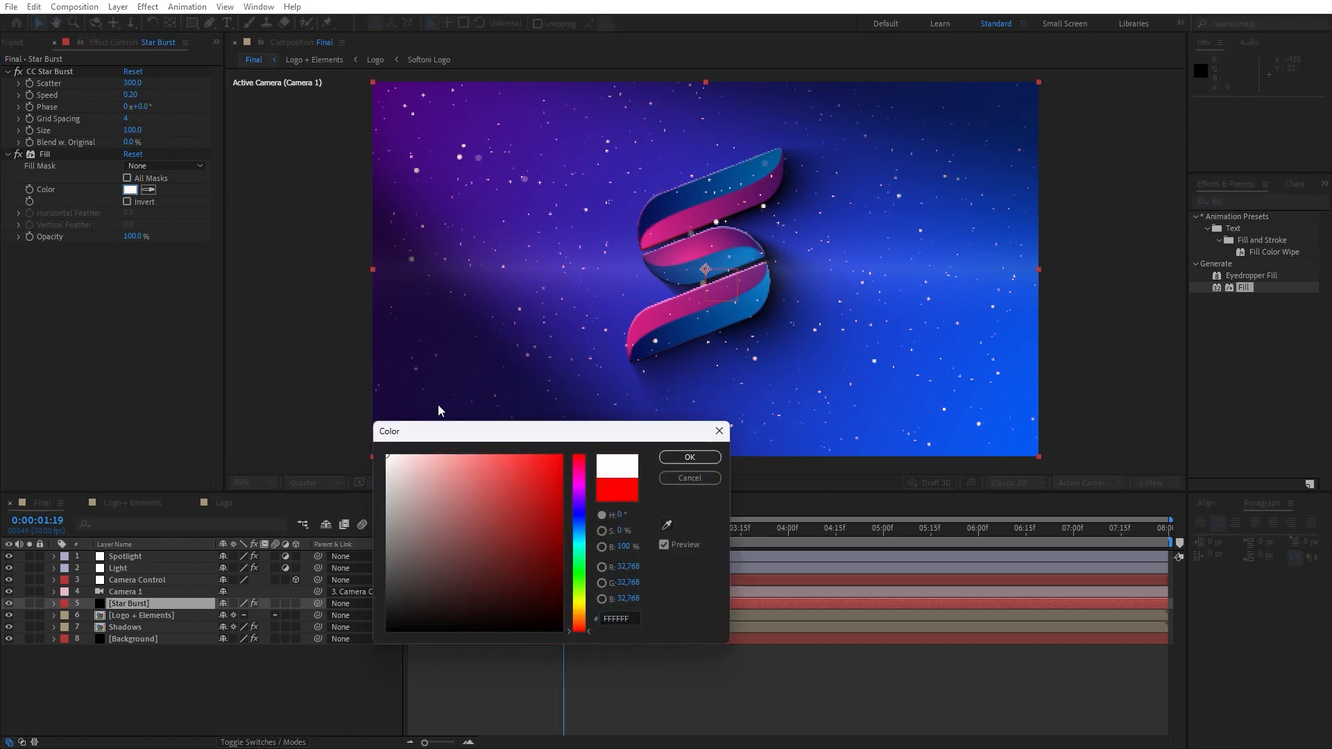
pyautogui.click(689, 460)
# Switch the composition preview resolution to Half
pyautogui.click(335, 665)
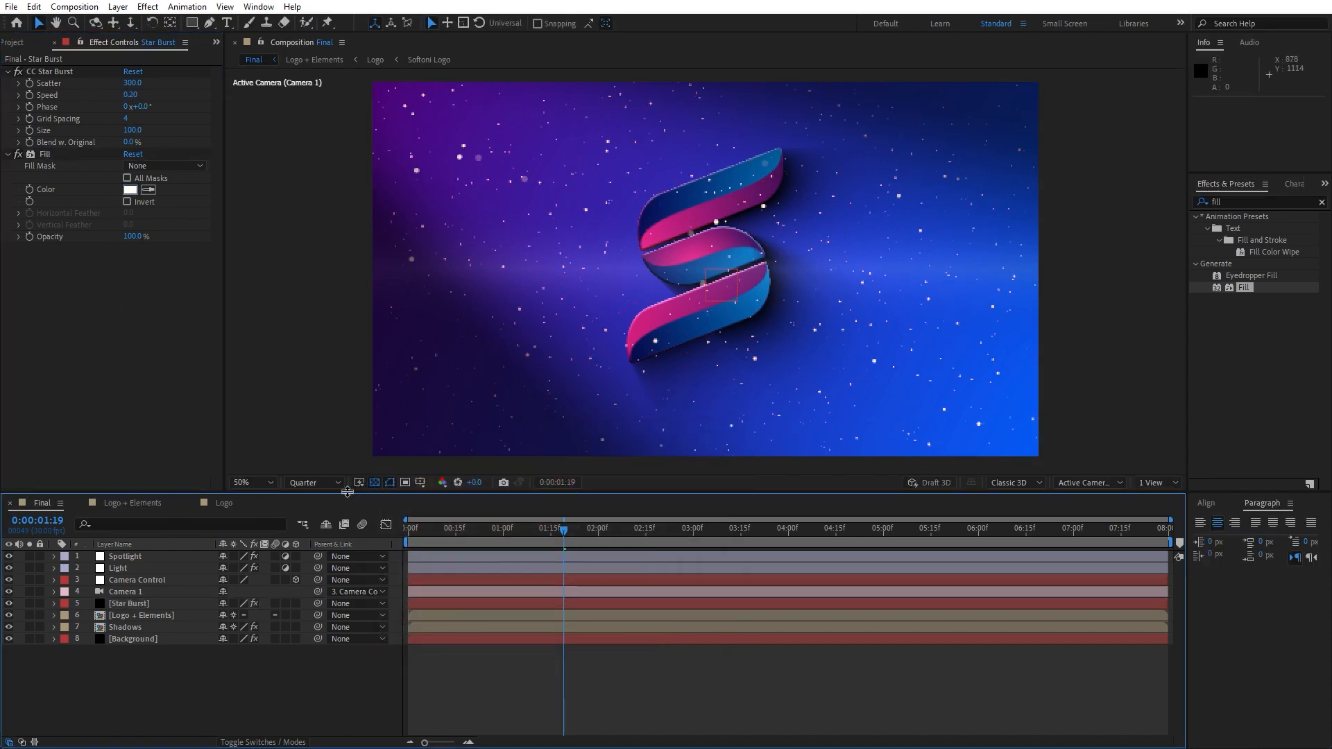
pyautogui.click(326, 482)
pyautogui.click(323, 518)
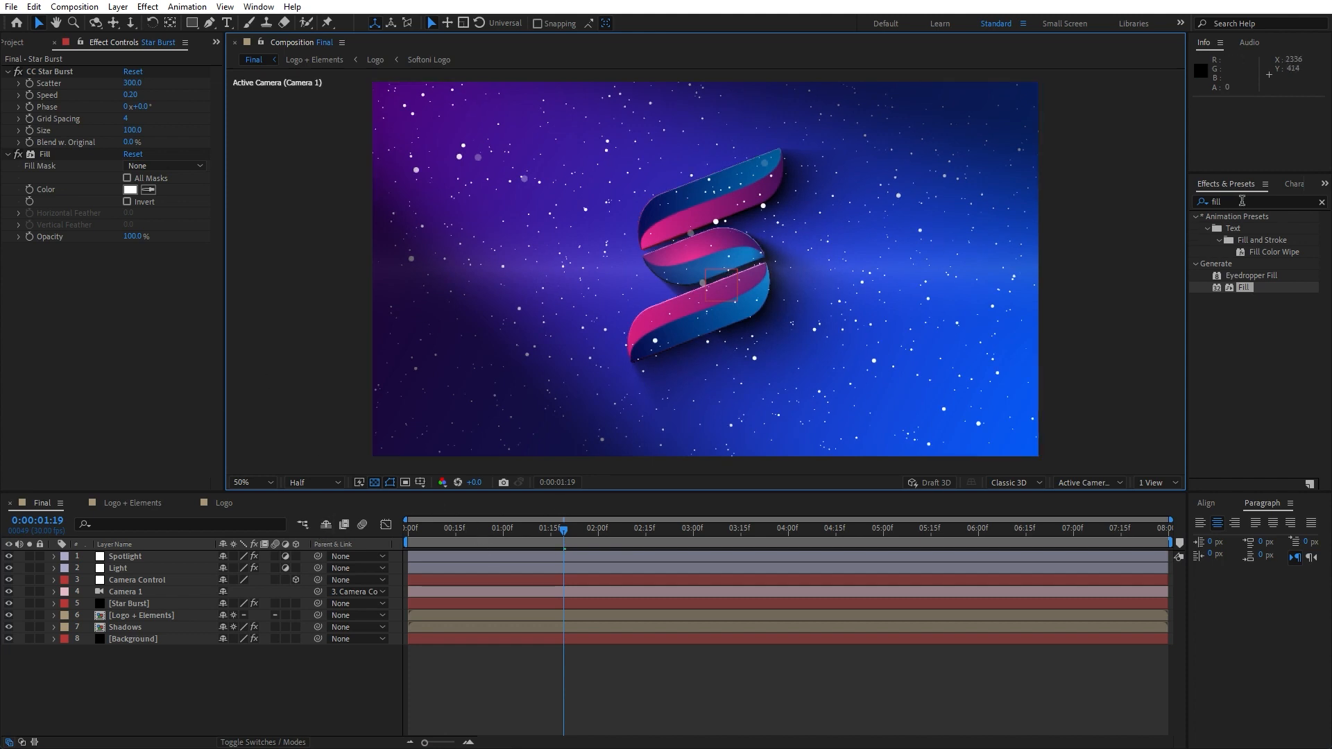
# Apply Roughen Edges to the Star Burst layer and set its Border to about 1.10
pyautogui.click(1242, 201)
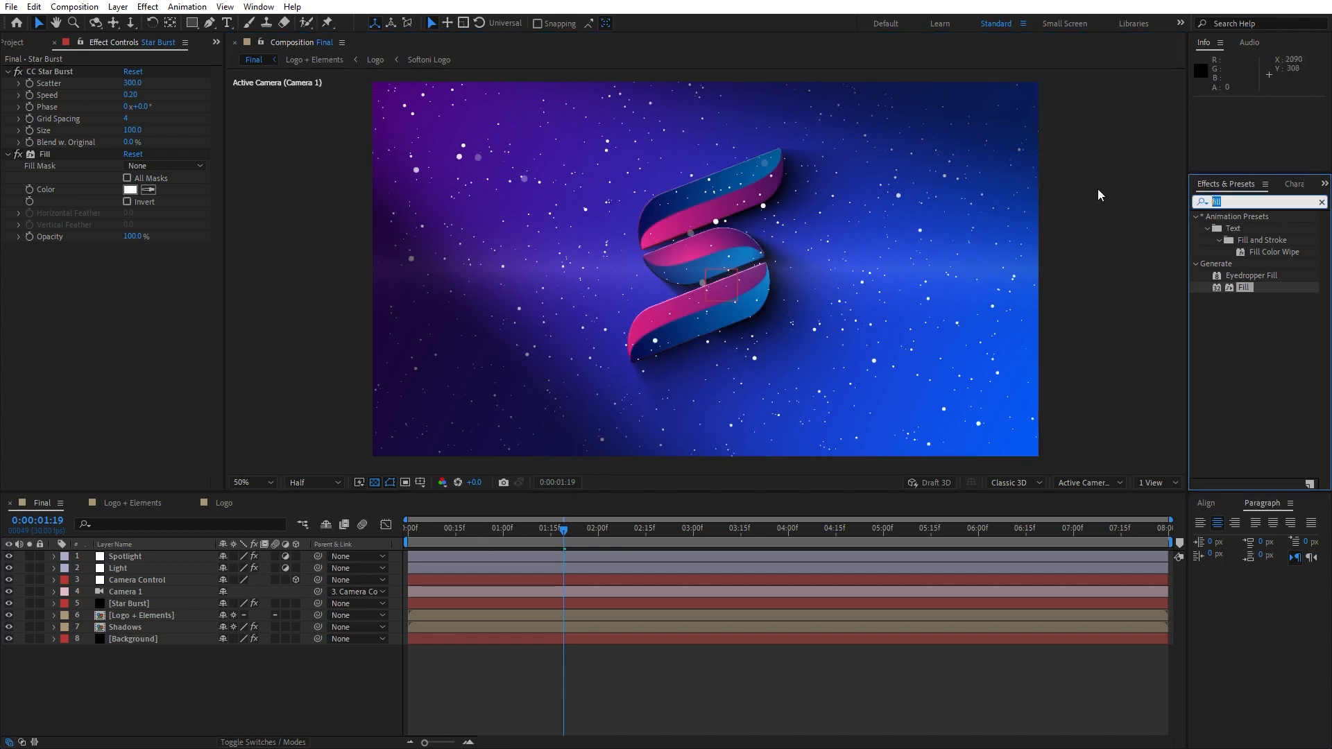
pyautogui.write('rough')
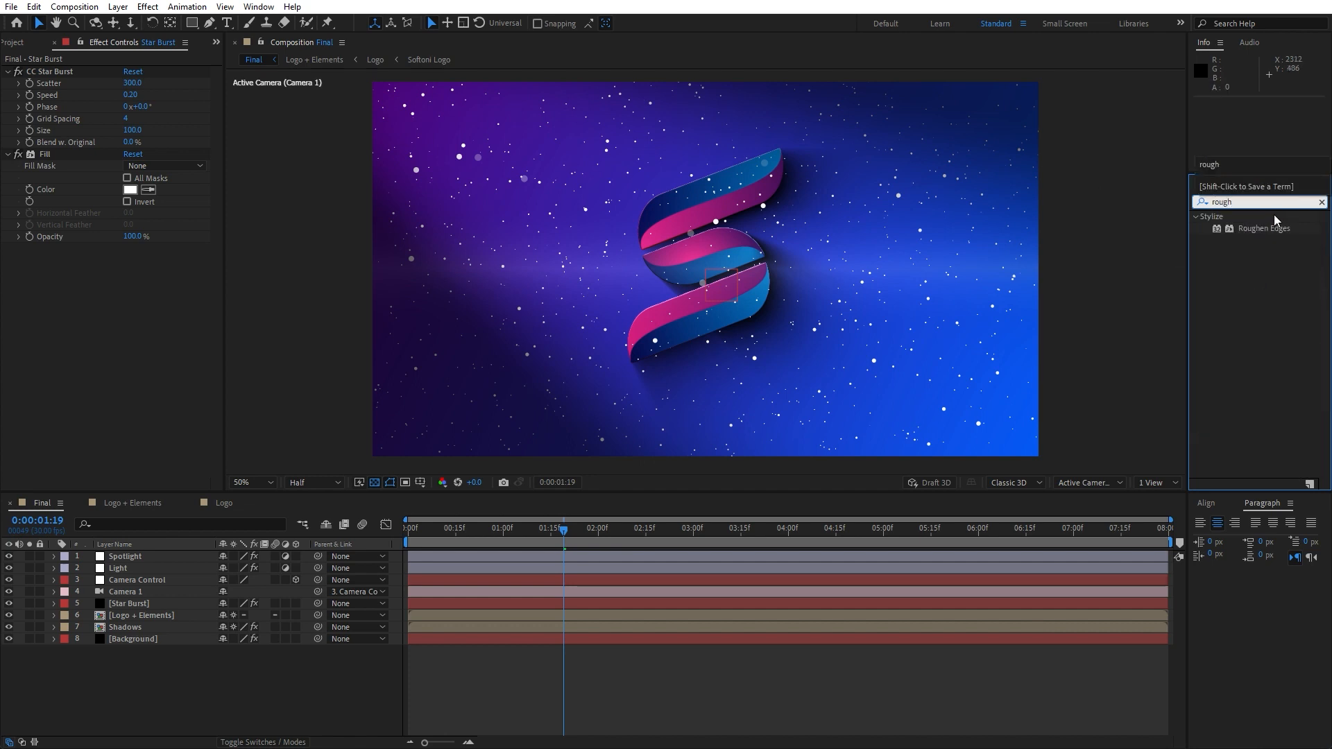
pyautogui.moveTo(1275, 228); pyautogui.dragTo(78, 393)
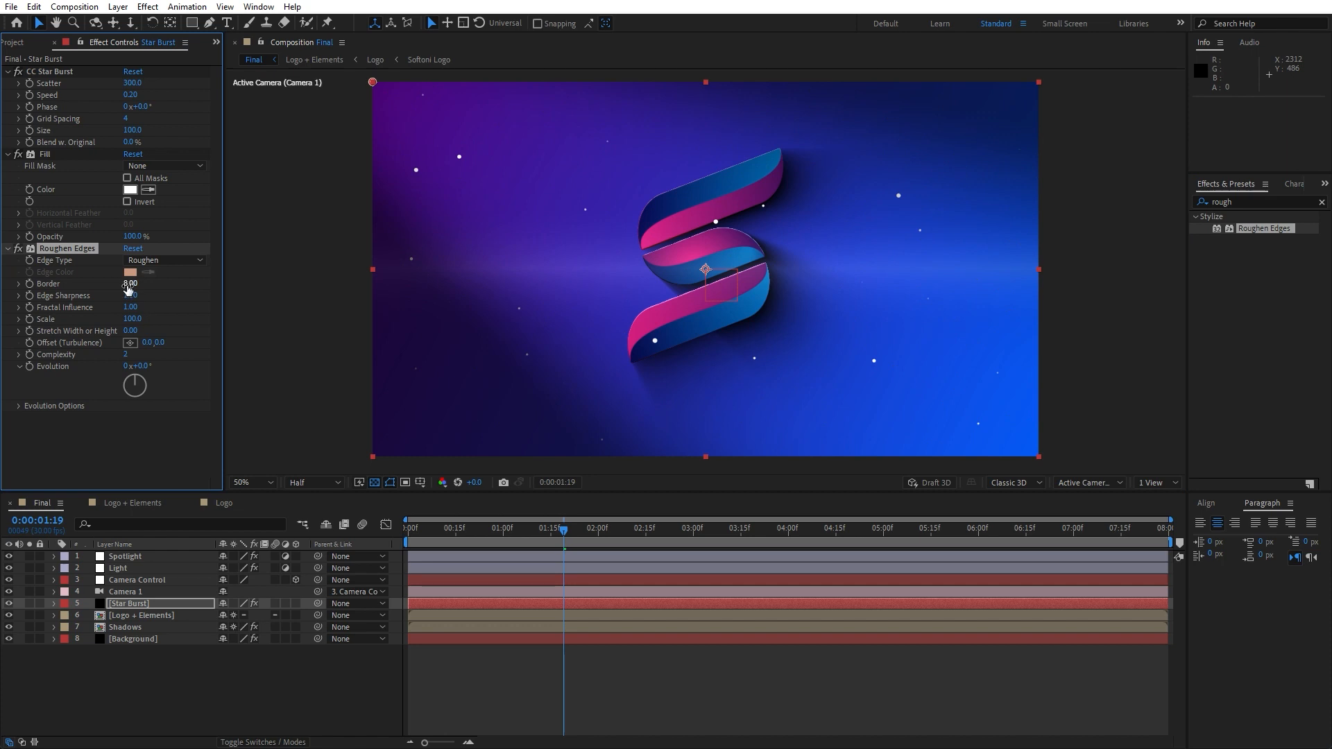
pyautogui.moveTo(130, 288)
pyautogui.mouseDown()
pyautogui.moveTo(231, 290)
pyautogui.moveTo(132, 292)
pyautogui.mouseUp()
pyautogui.moveTo(131, 284); pyautogui.dragTo(87, 281)
# Apply the Glow effect to the Star Burst layer
pyautogui.click(1242, 202)
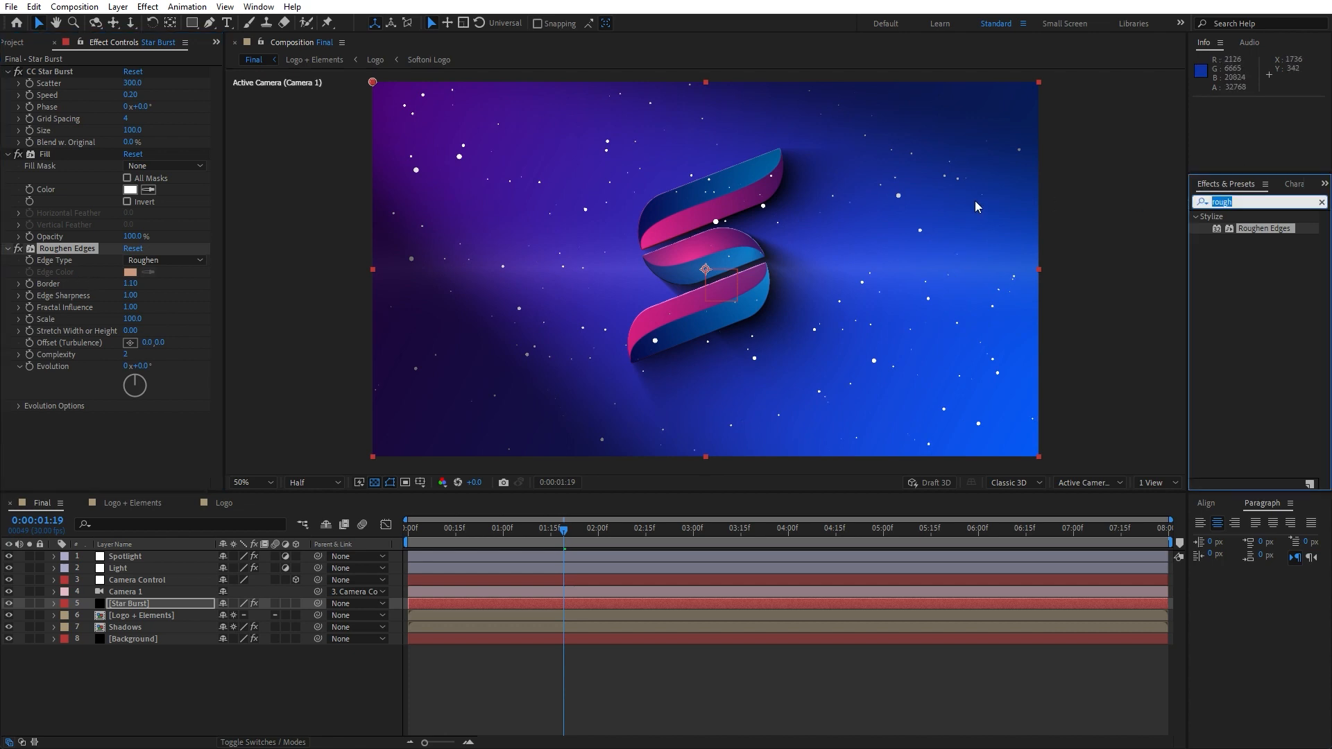
pyautogui.write('glow')
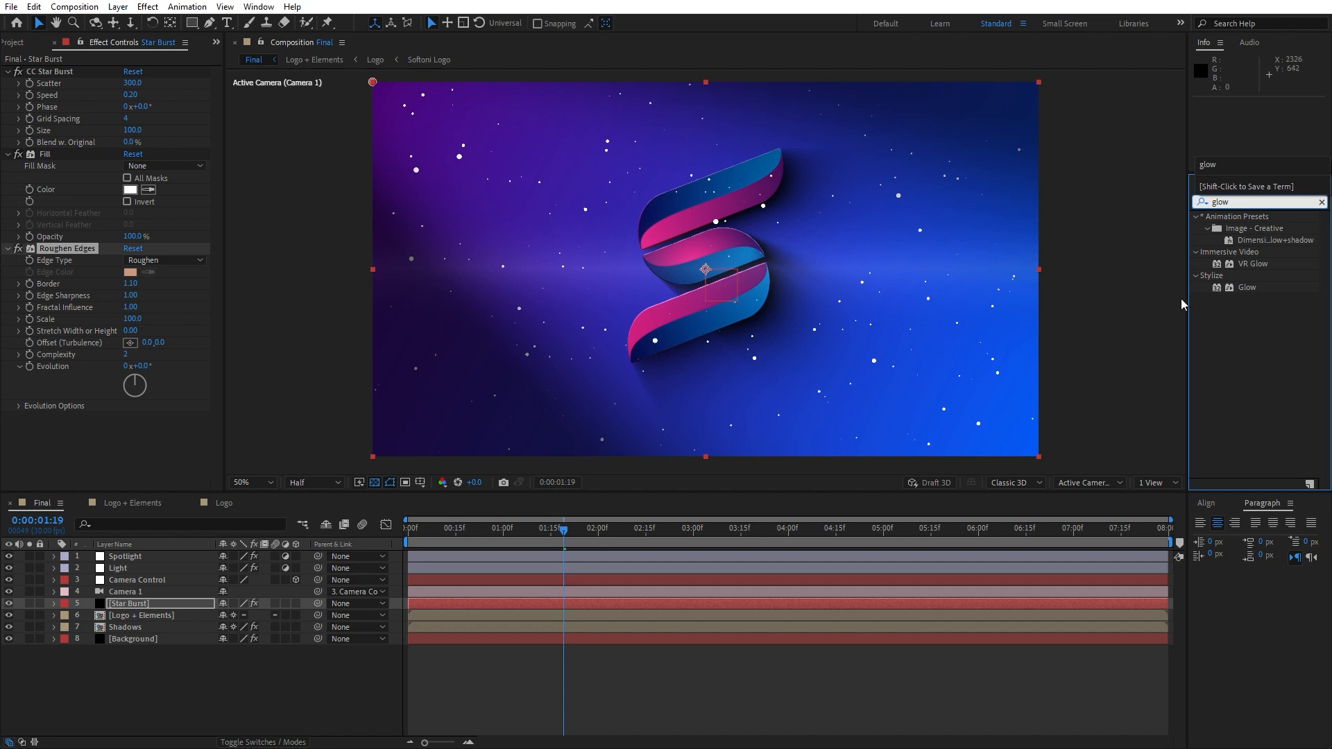
pyautogui.doubleClick(1246, 286)
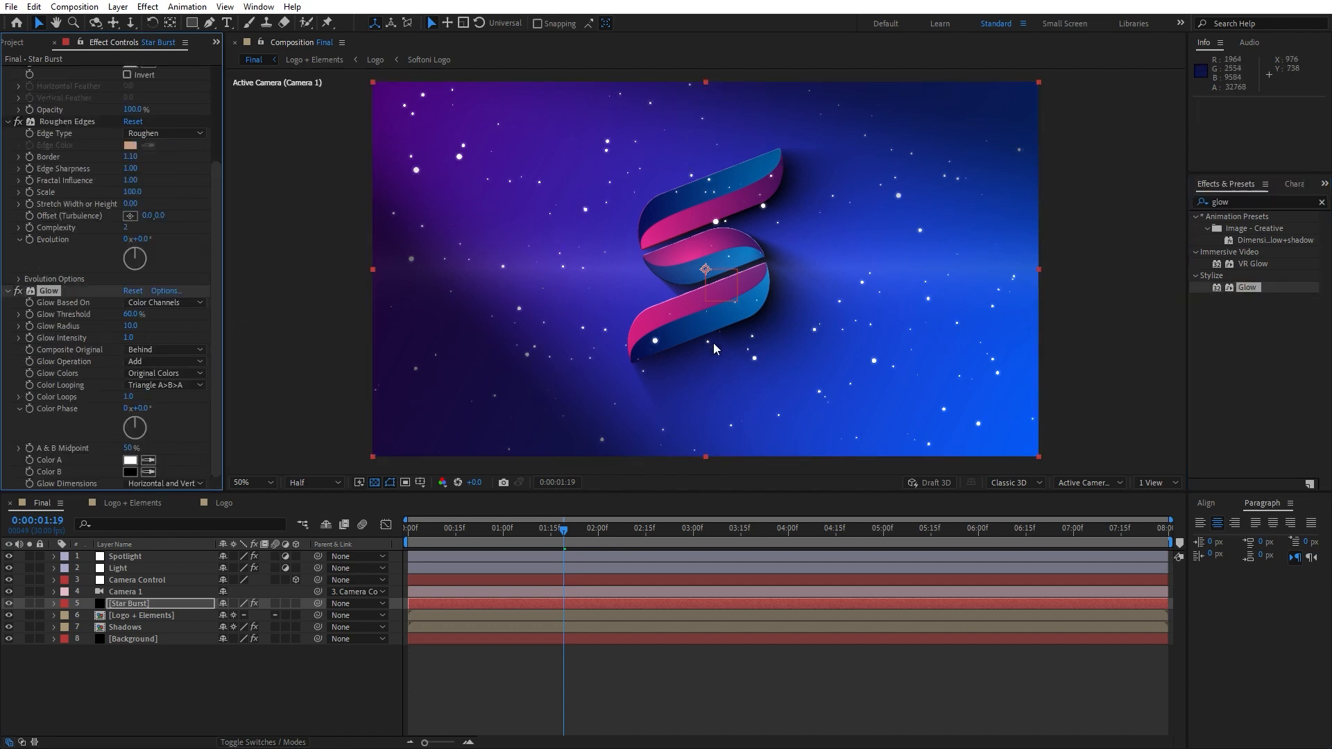
# Preview the star particle animation around the 1-second mark
pyautogui.moveTo(423, 534); pyautogui.dragTo(543, 530)
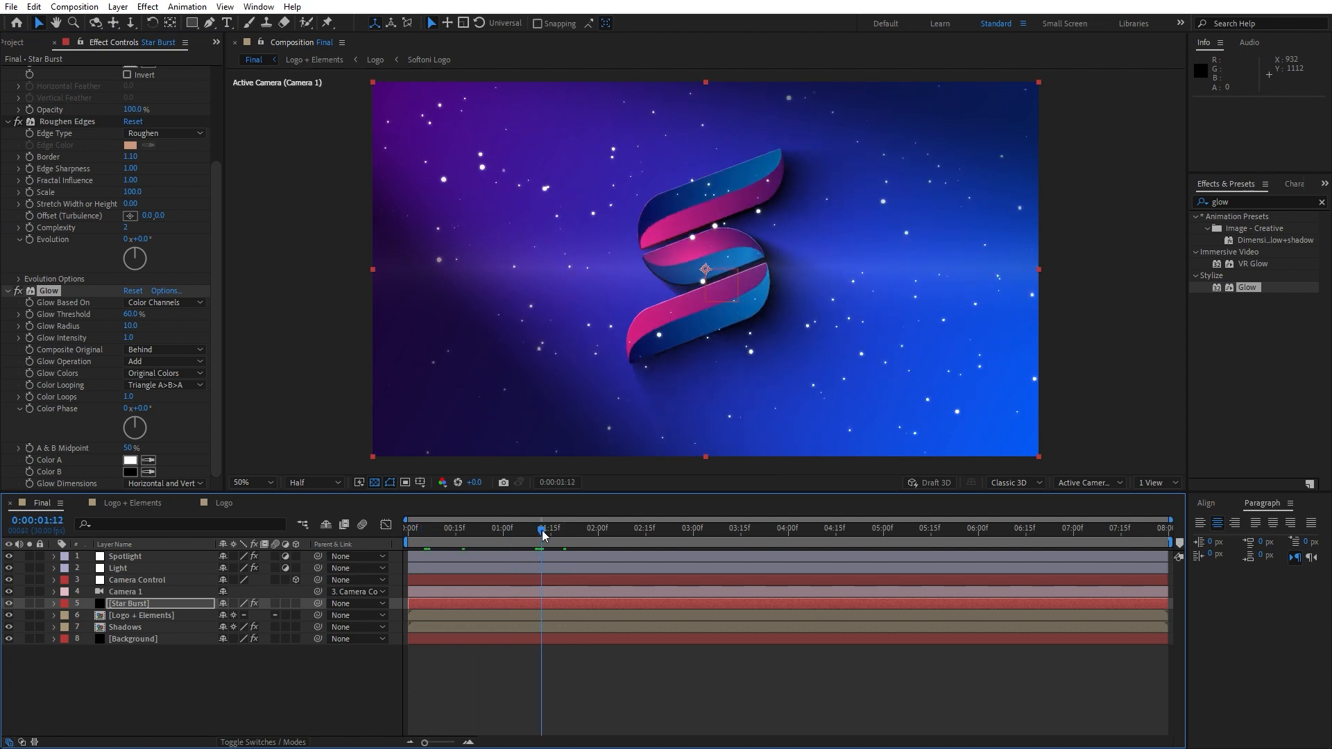
pyautogui.press('space')
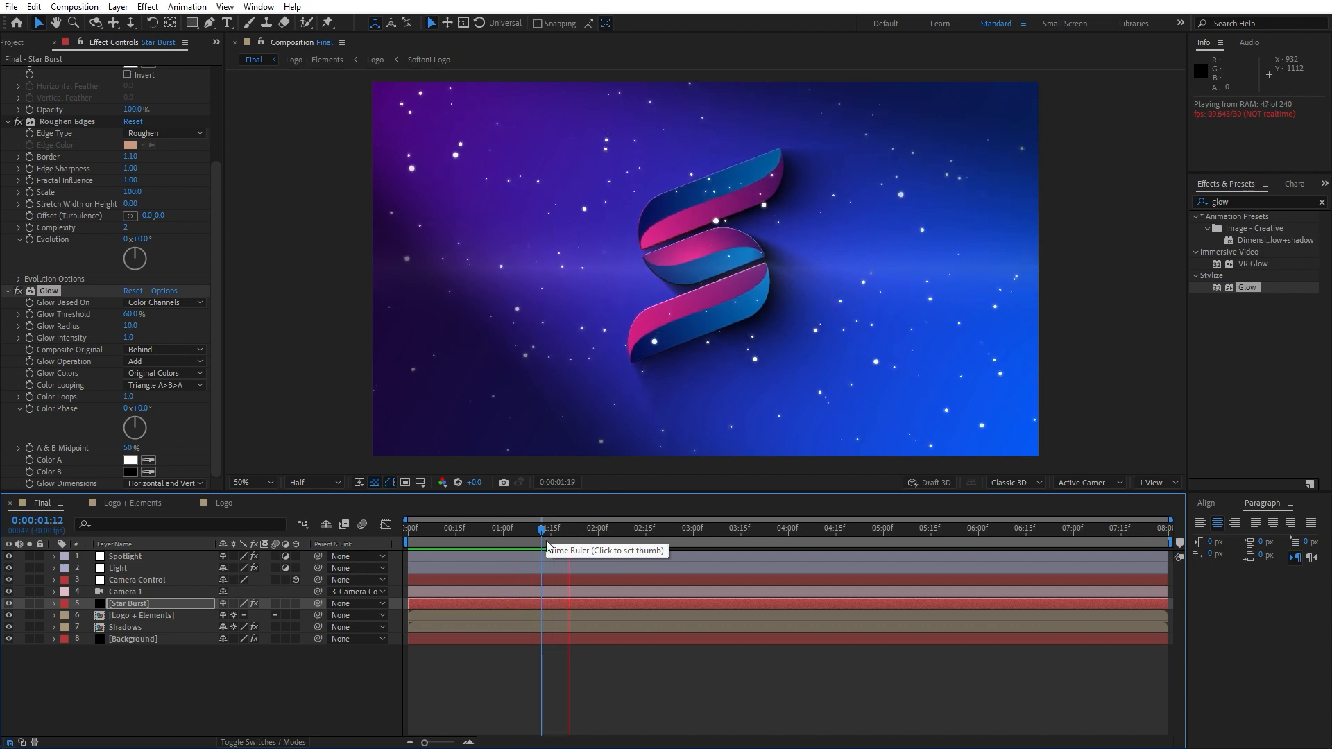
pyautogui.click(555, 532)
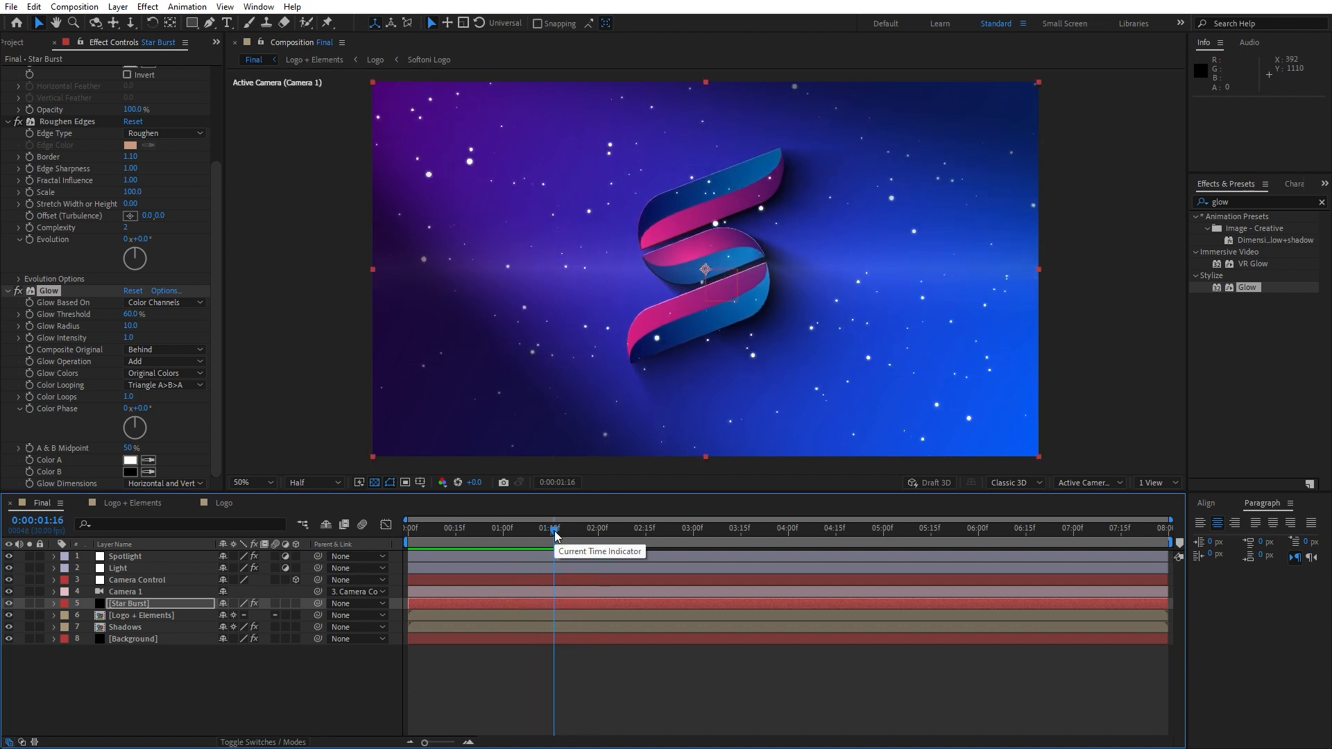
# Create a new solid layer named Grid
pyautogui.rightClick(271, 682)
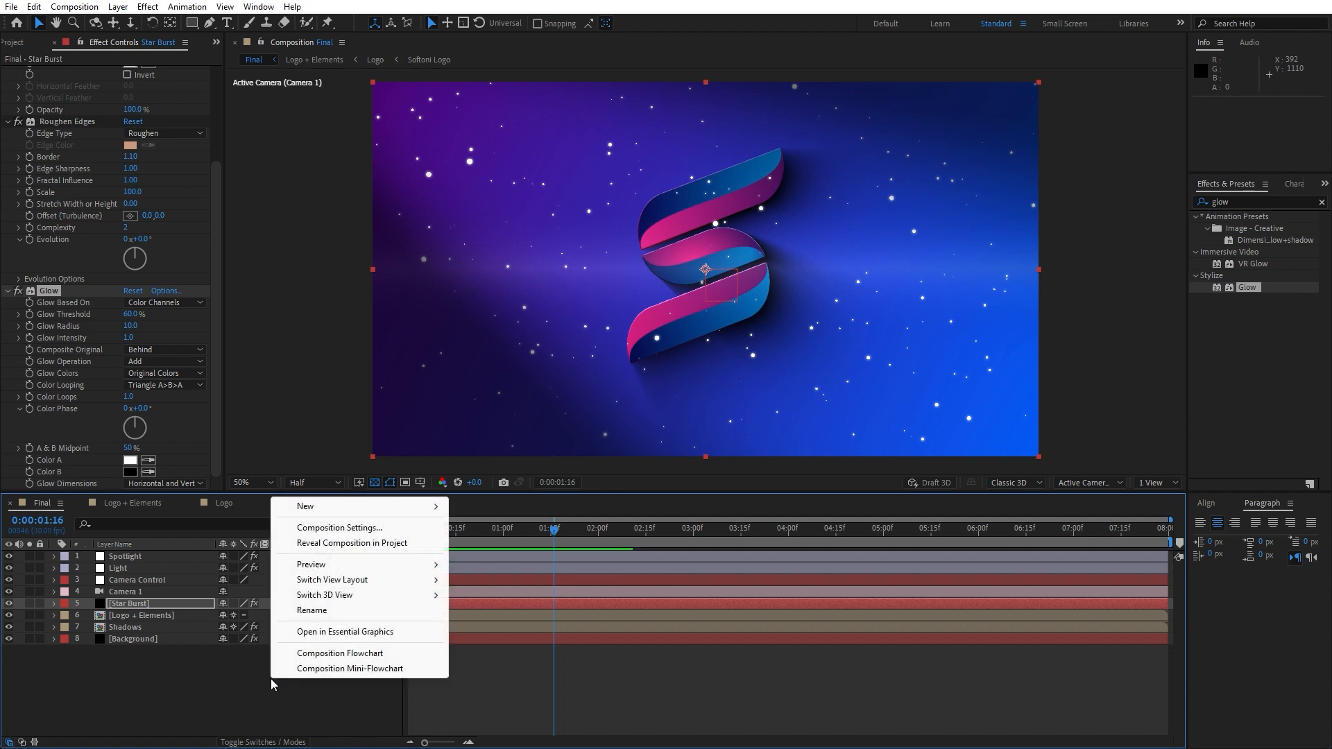
pyautogui.moveTo(323, 510)
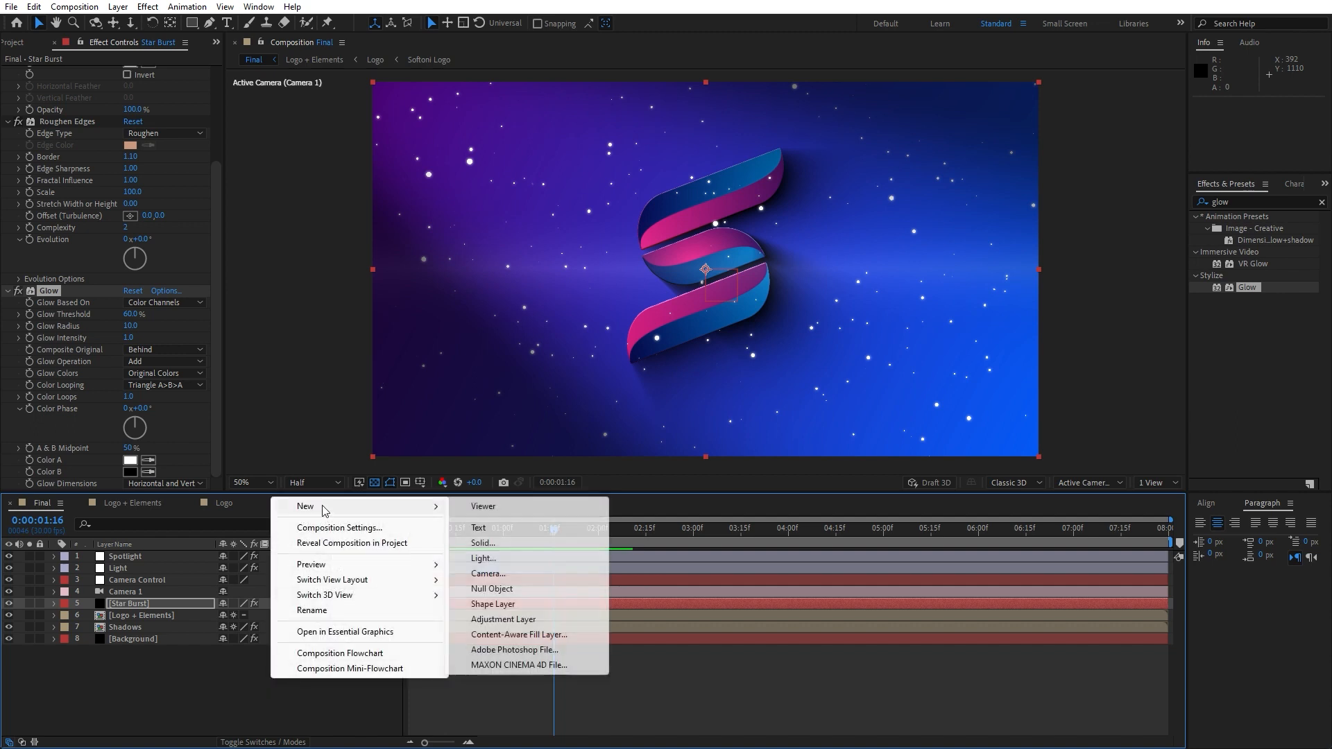
pyautogui.click(499, 543)
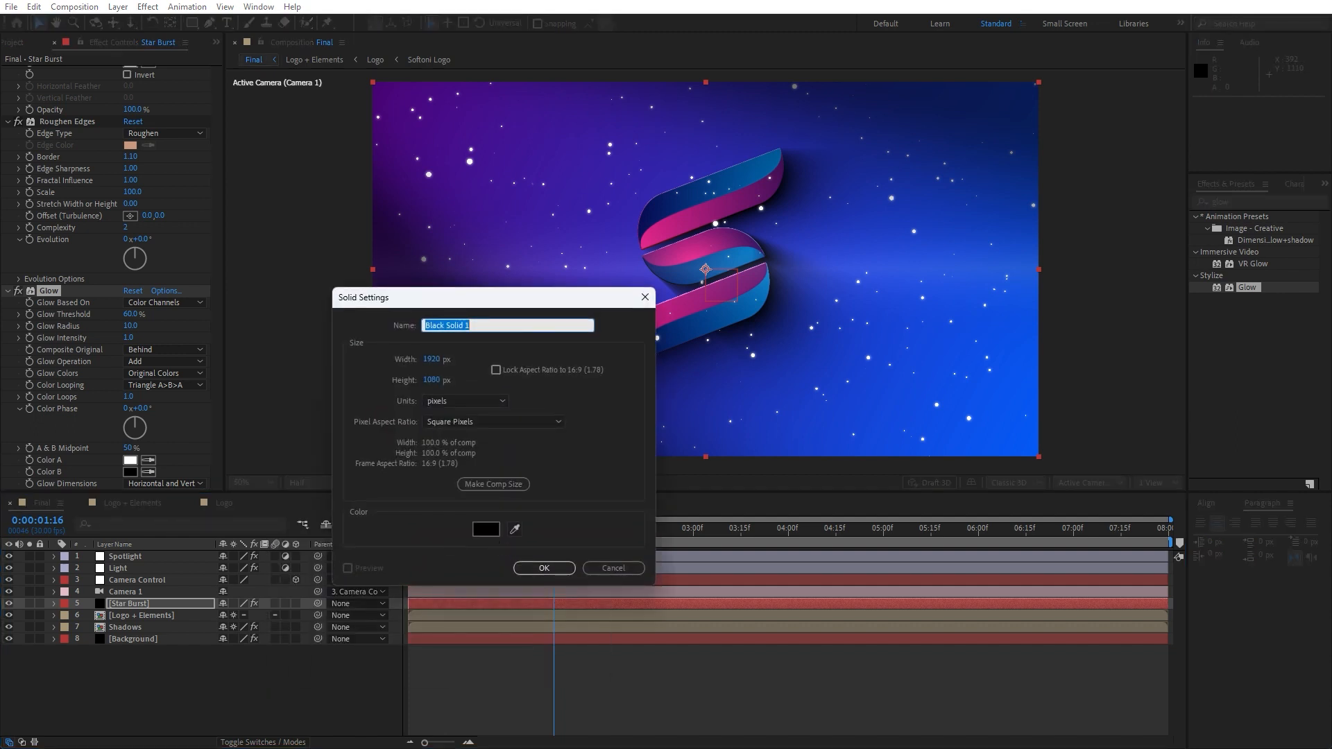
pyautogui.write('Grid')
pyautogui.press('Return')
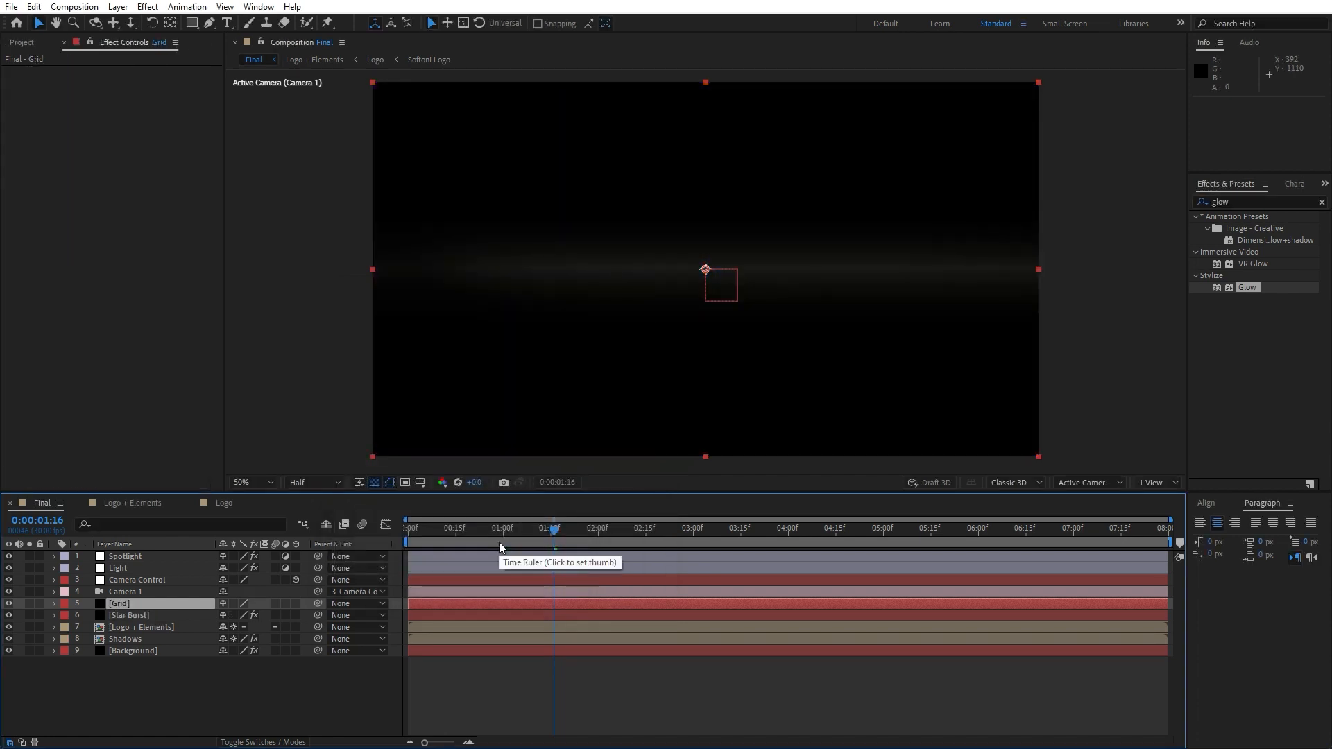
# Apply the Grid effect to the Grid layer
pyautogui.click(1245, 202)
pyautogui.write('grid')
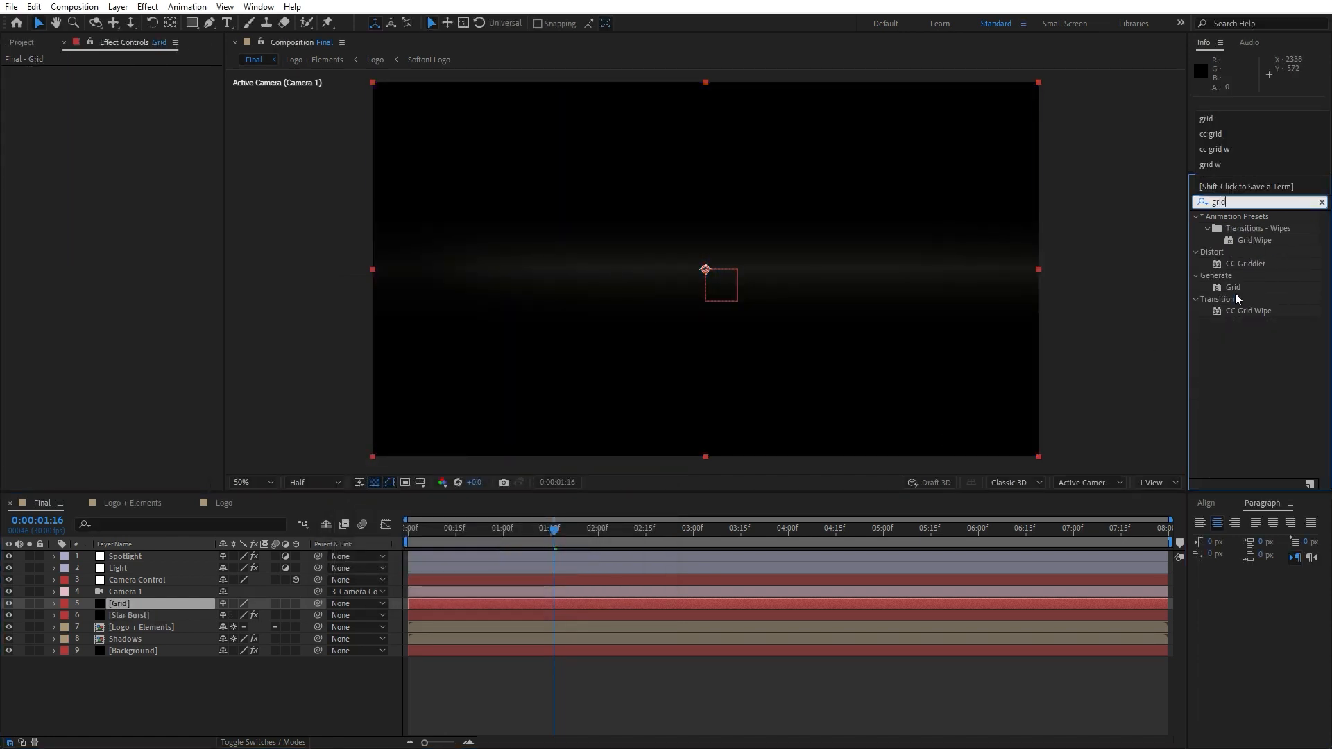
pyautogui.moveTo(1233, 287); pyautogui.dragTo(133, 601)
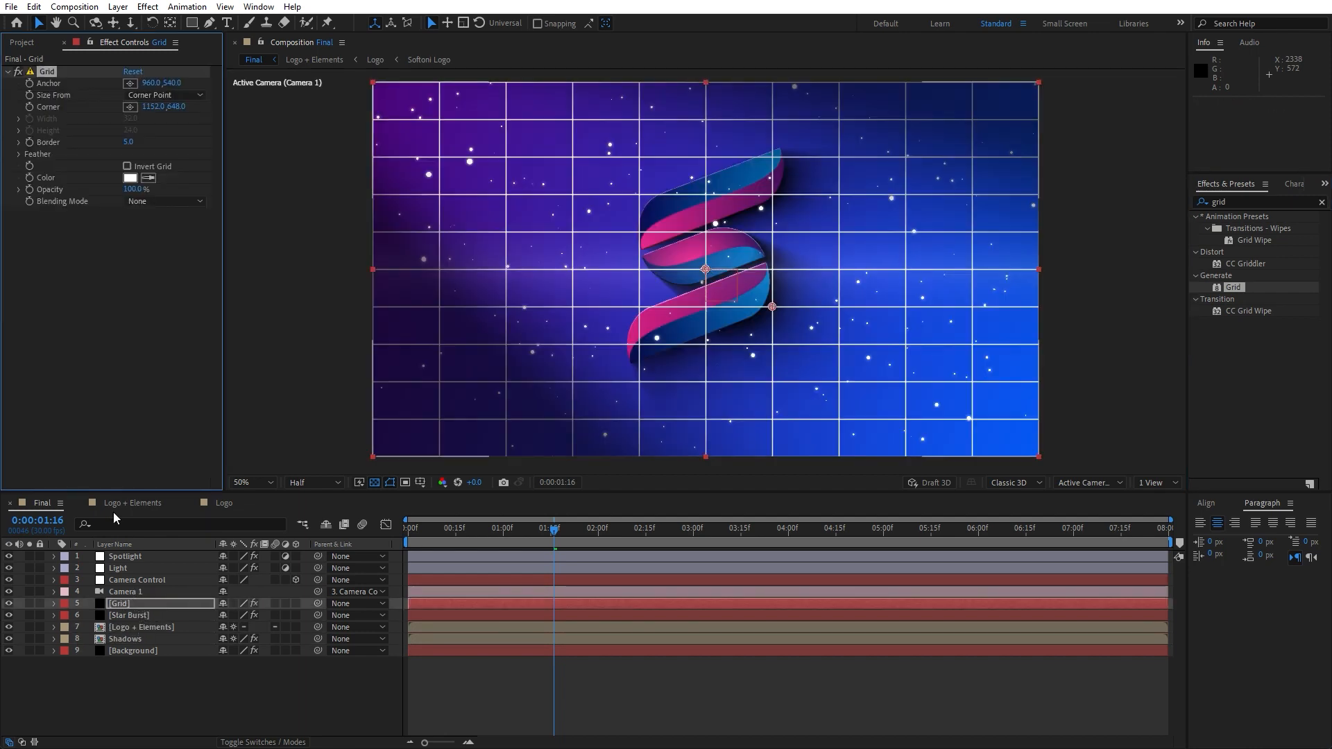
# Move the Grid layer down to sit just above the Background layer
pyautogui.click(123, 604)
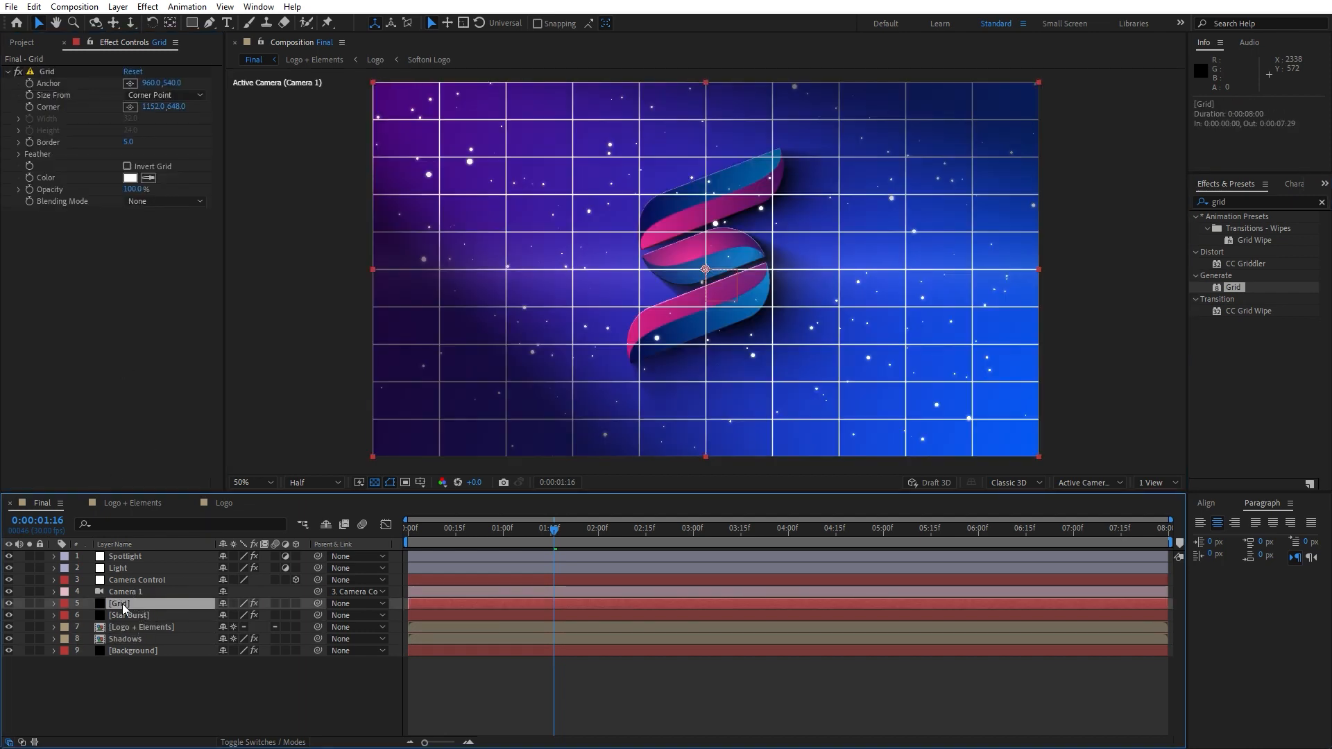
pyautogui.moveTo(122, 604); pyautogui.dragTo(139, 643)
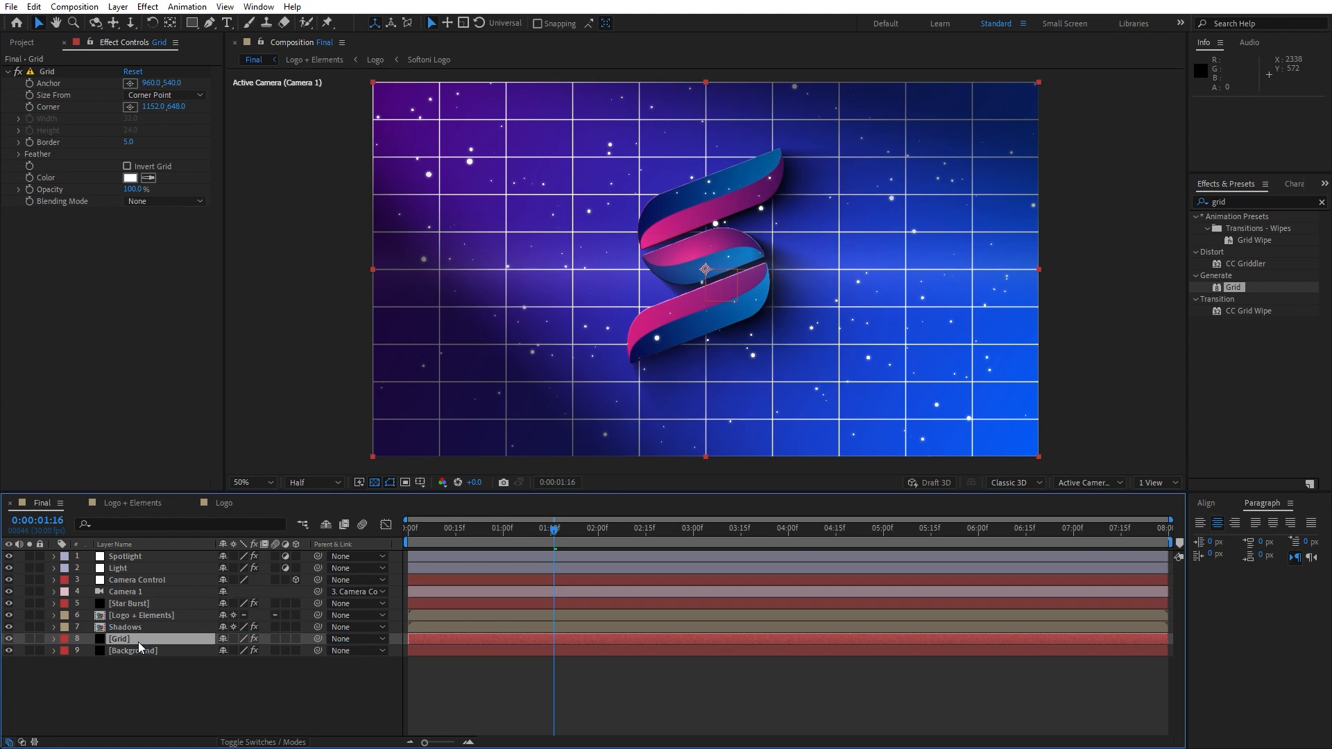
# Switch the Grid effect's Size From to Width Slider and set its Width to 20
pyautogui.click(151, 95)
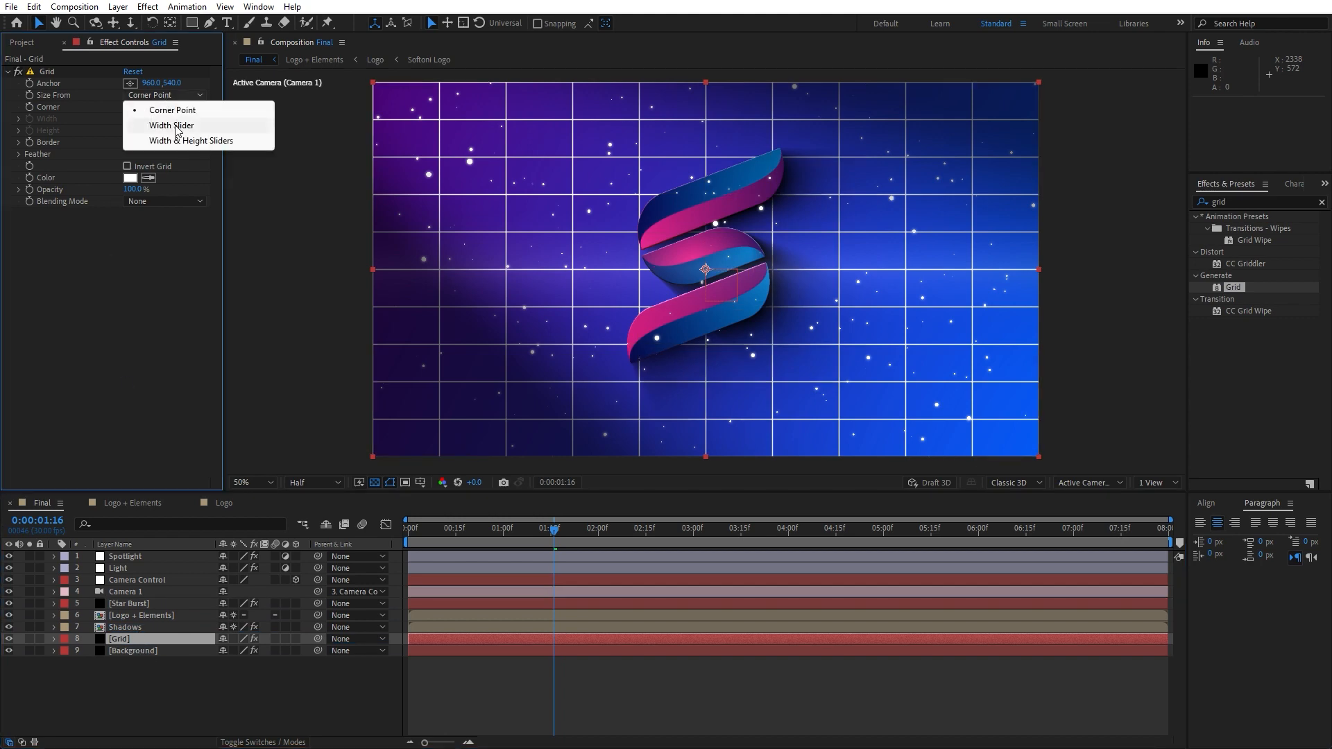
pyautogui.click(171, 126)
pyautogui.click(137, 123)
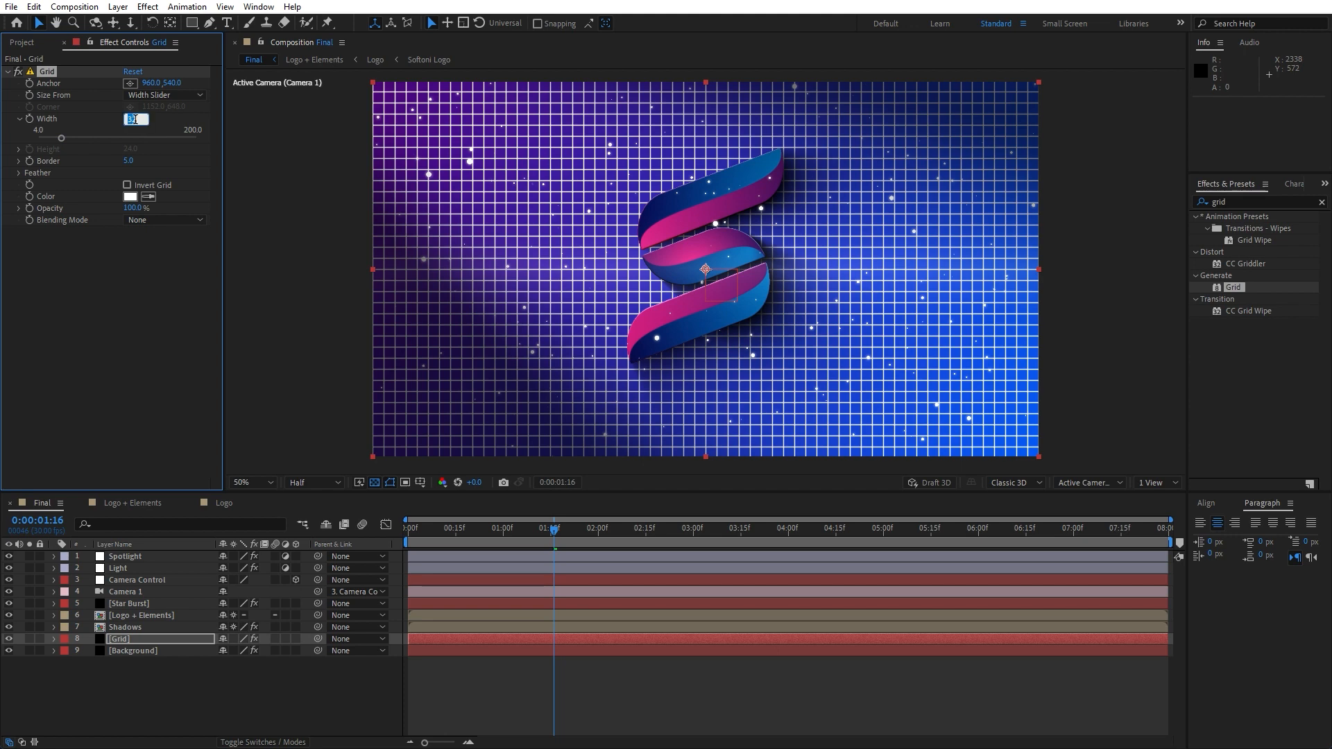
pyautogui.write('20')
pyautogui.click(137, 292)
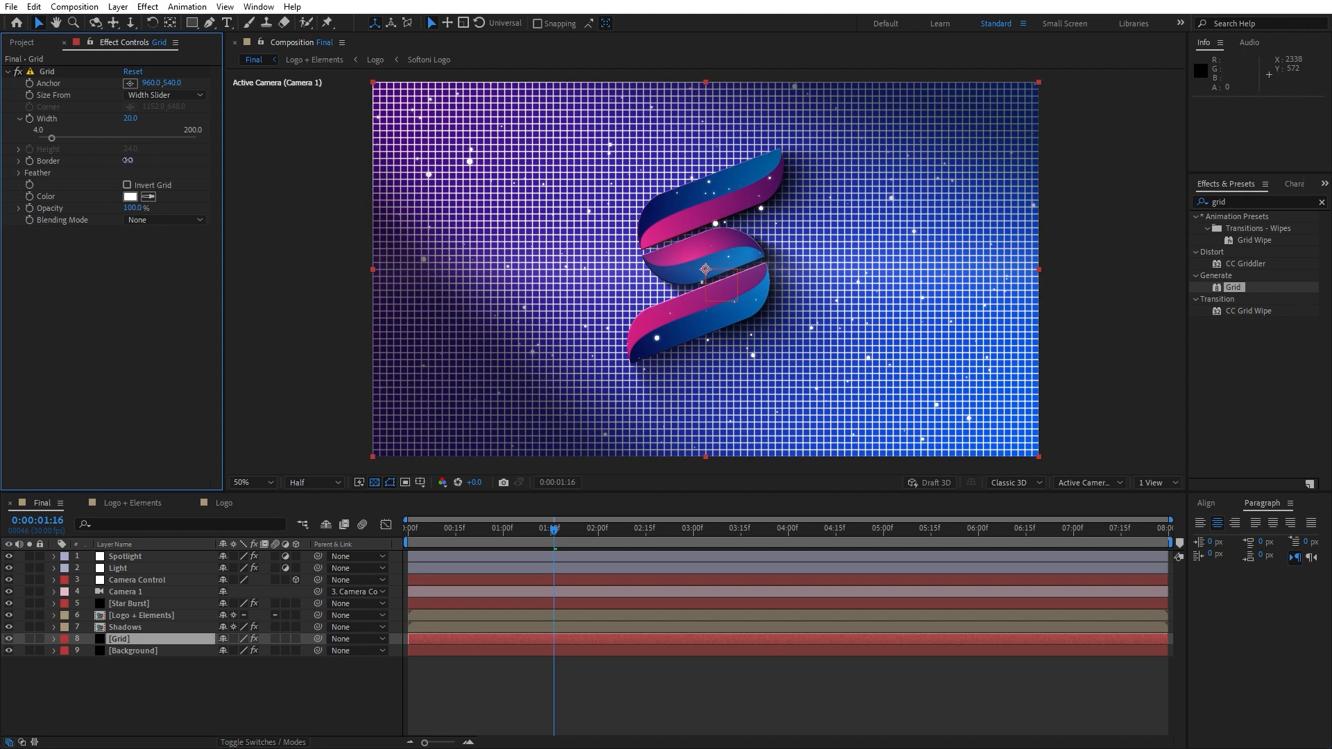
# Set the Grid effect's Border to 1
pyautogui.click(128, 160)
pyautogui.write('1')
pyautogui.press('Return')
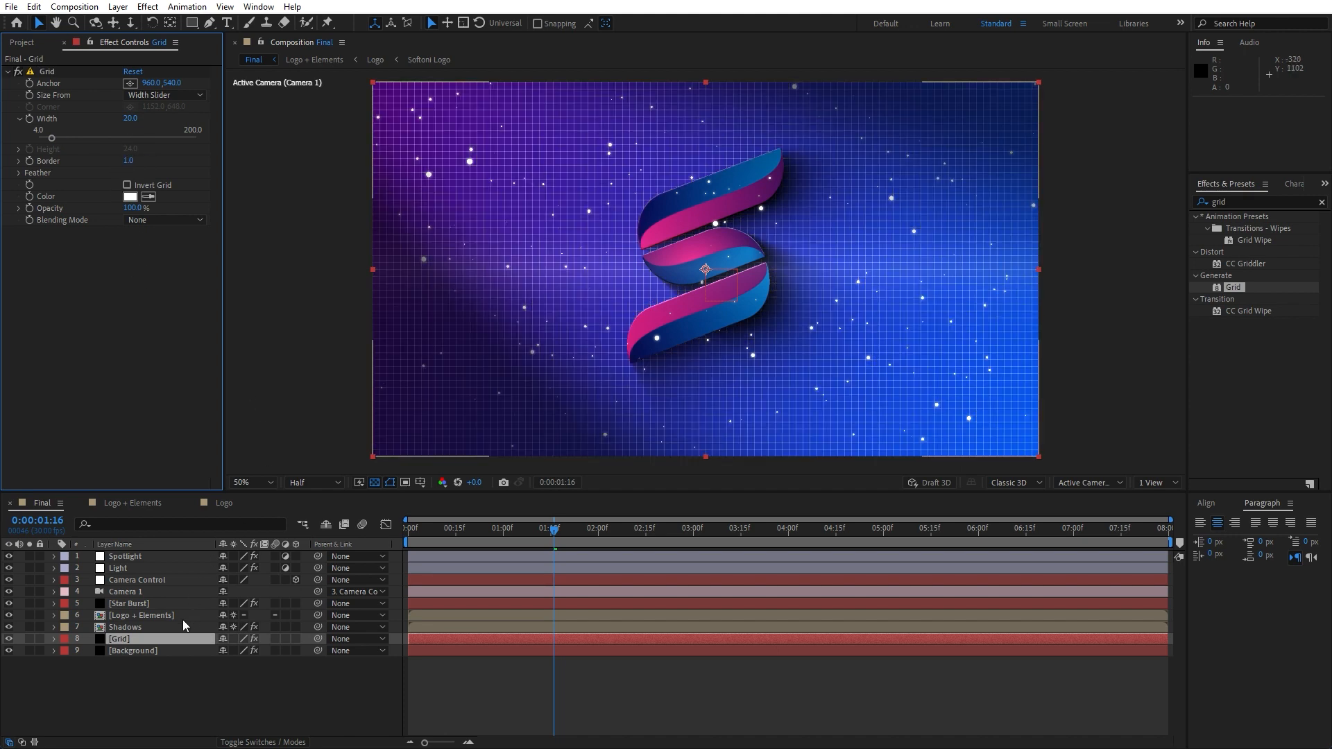
# Set the Grid layer's blending mode to Overlay
pyautogui.click(263, 743)
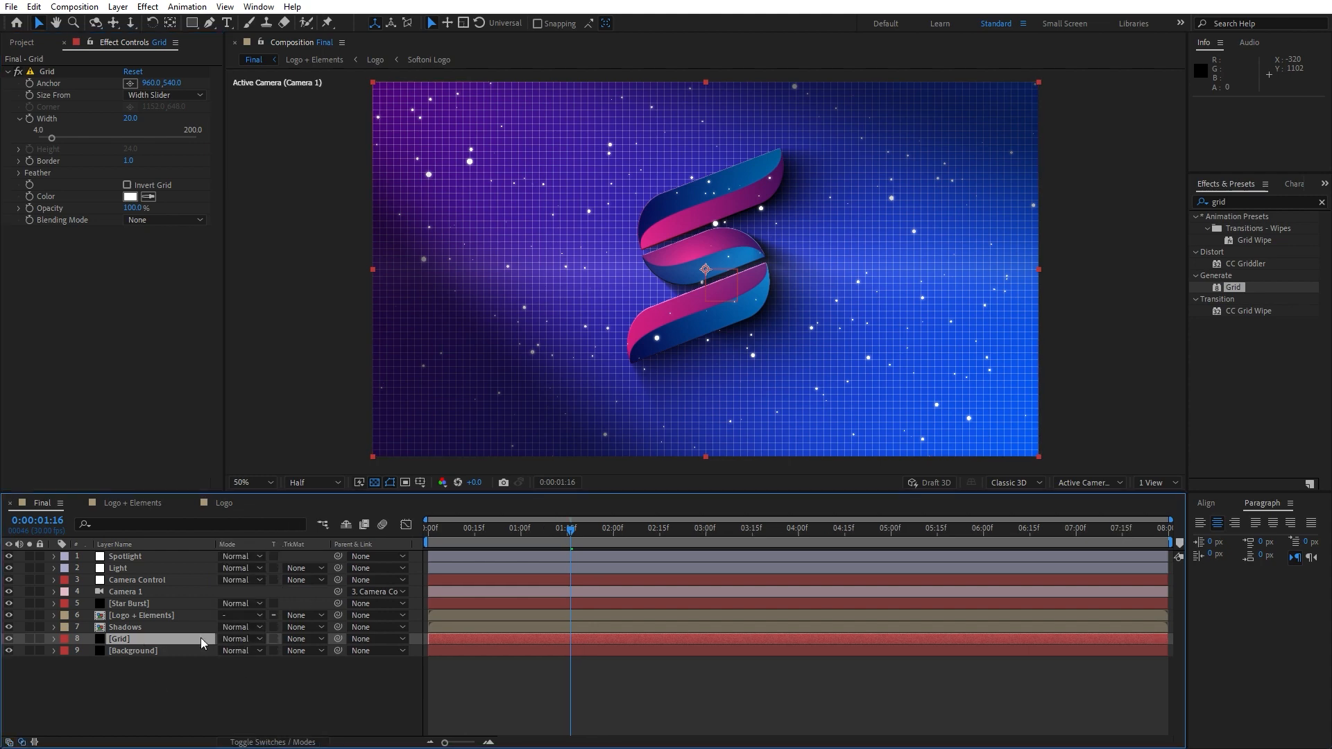
pyautogui.click(240, 639)
pyautogui.click(264, 279)
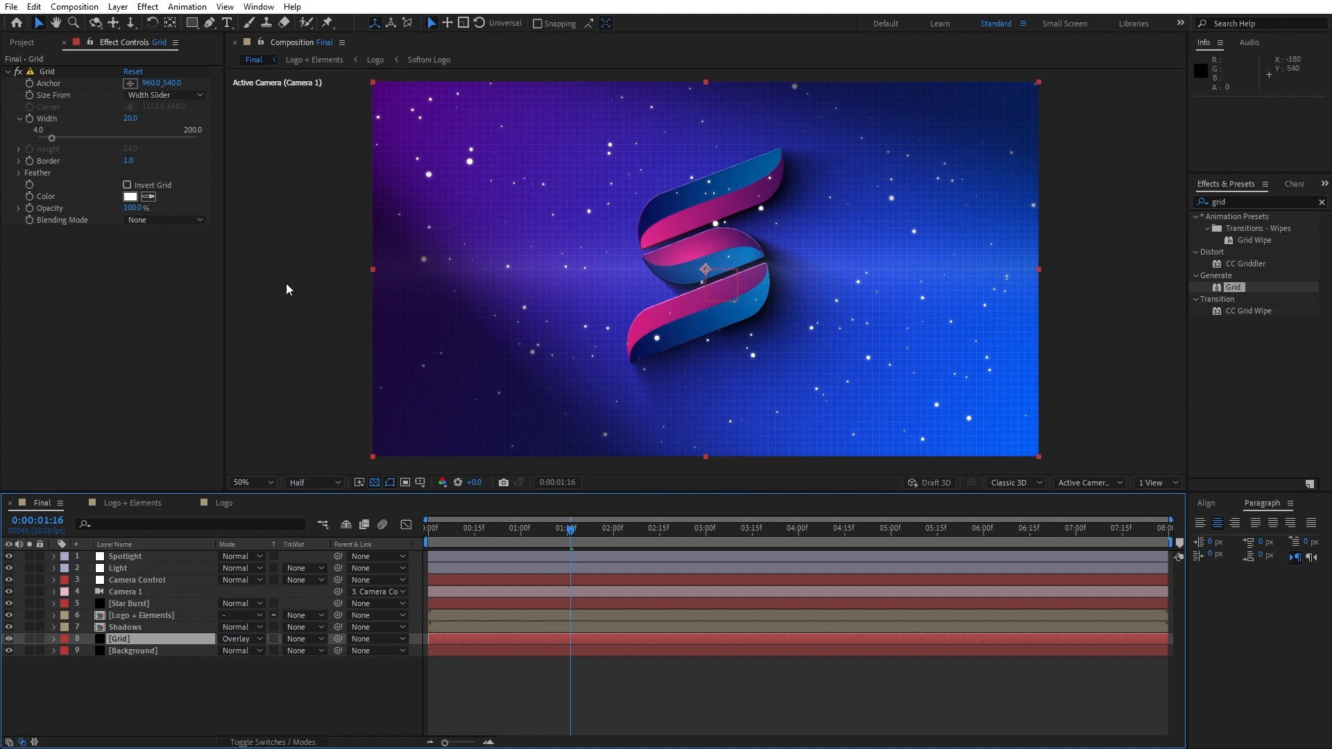
# Reveal the Grid layer's Opacity and lower it to 50%
pyautogui.press('/')
pyautogui.press(',')
pyautogui.press('t')
pyautogui.moveTo(230, 657); pyautogui.dragTo(209, 653)
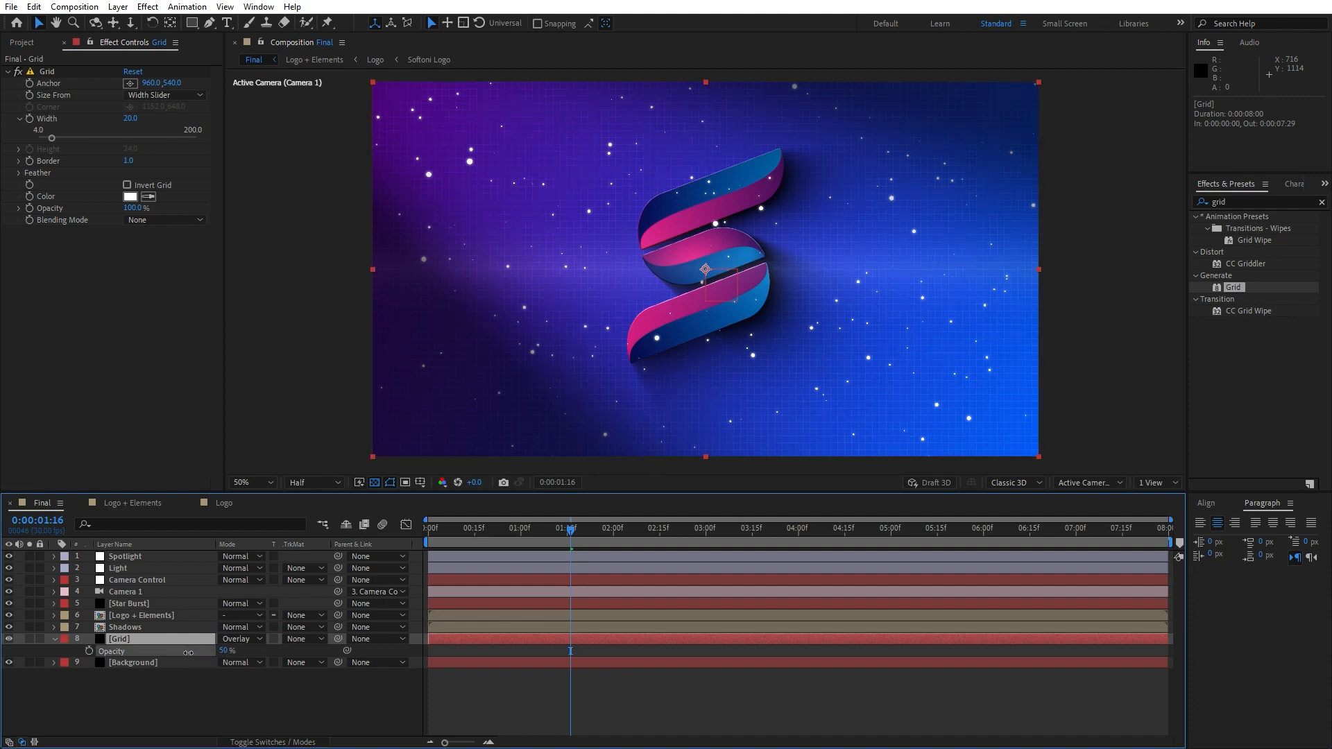
pyautogui.click(193, 698)
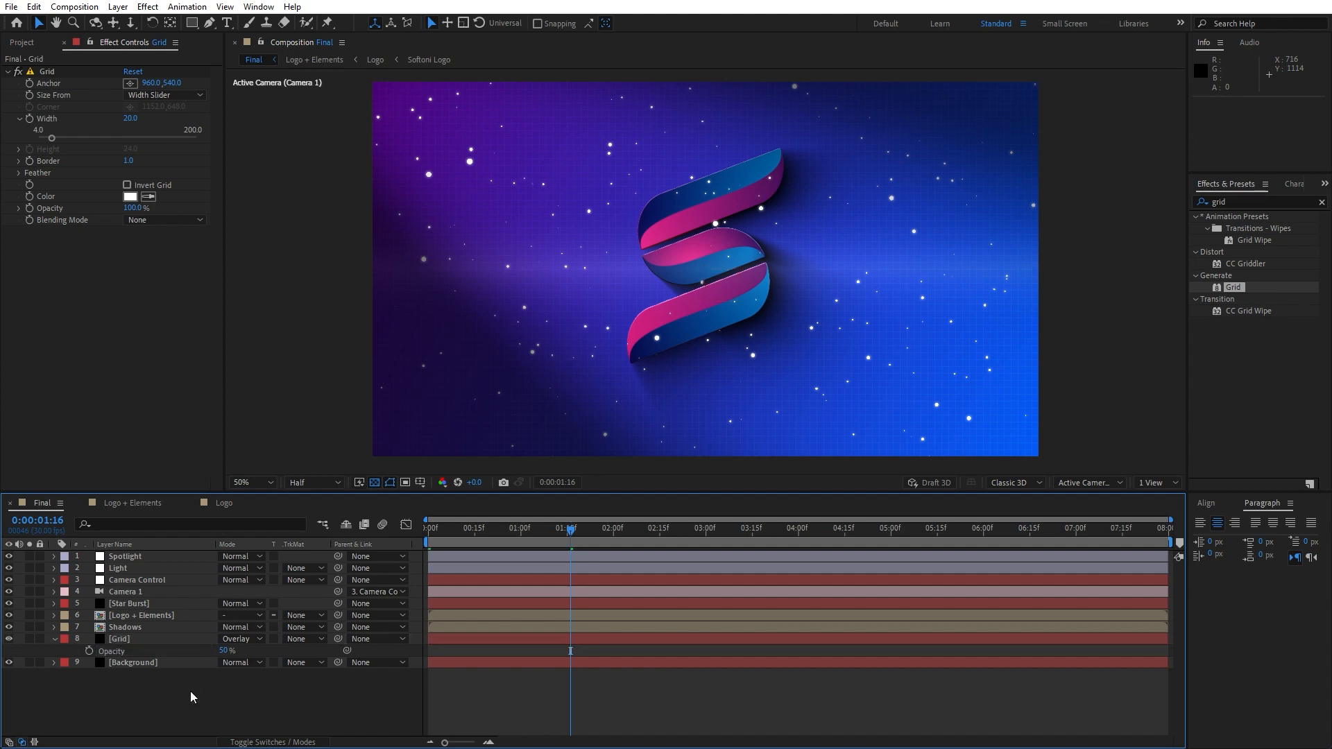
# Preview the composition from the start to check the grid backdrop, stopping around 2 seconds 13 frames
pyautogui.press('space')
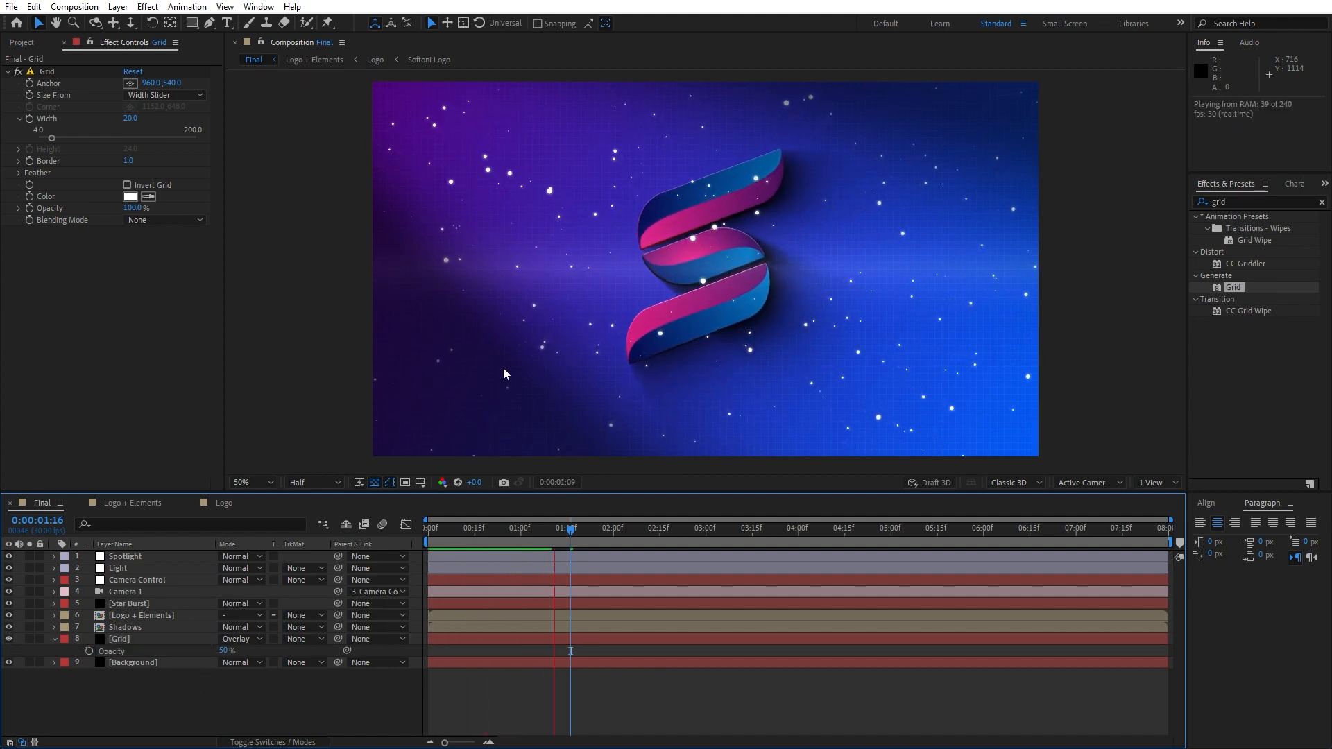
pyautogui.moveTo(451, 532); pyautogui.dragTo(358, 541)
pyautogui.press('space')
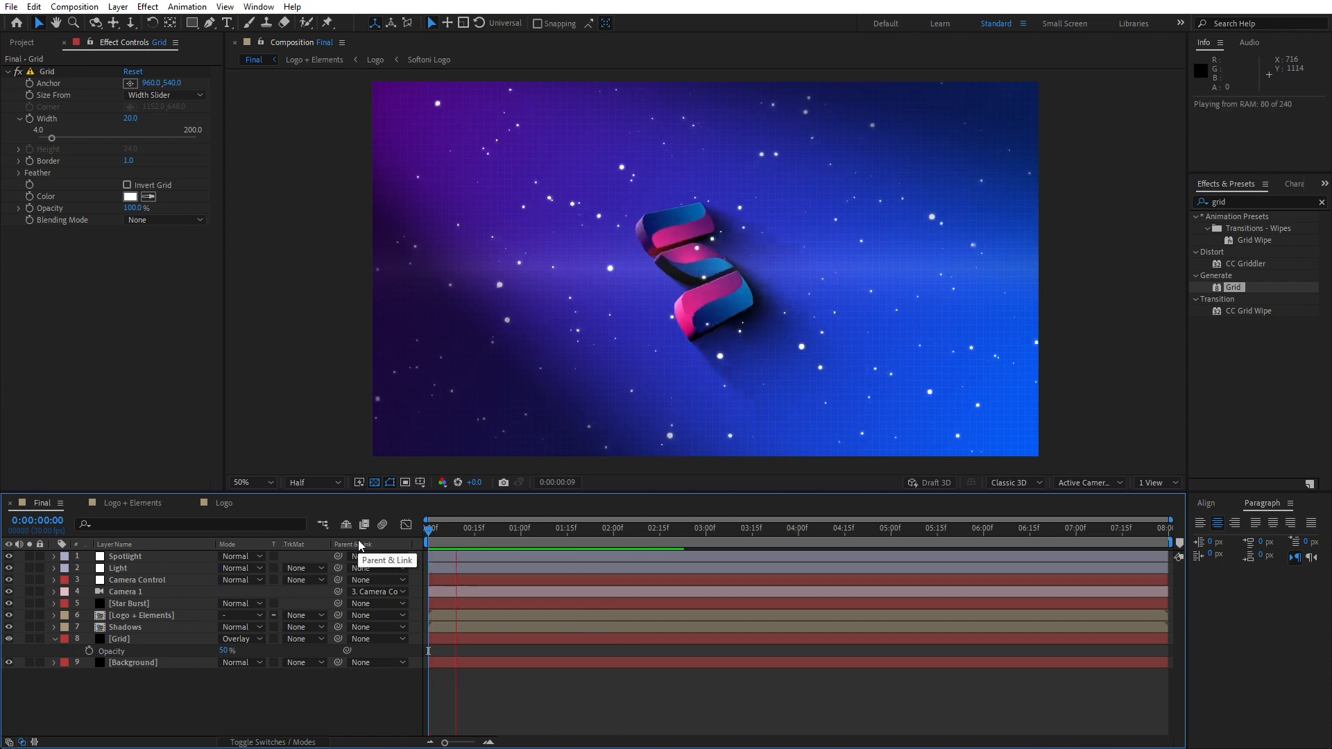
pyautogui.click(654, 536)
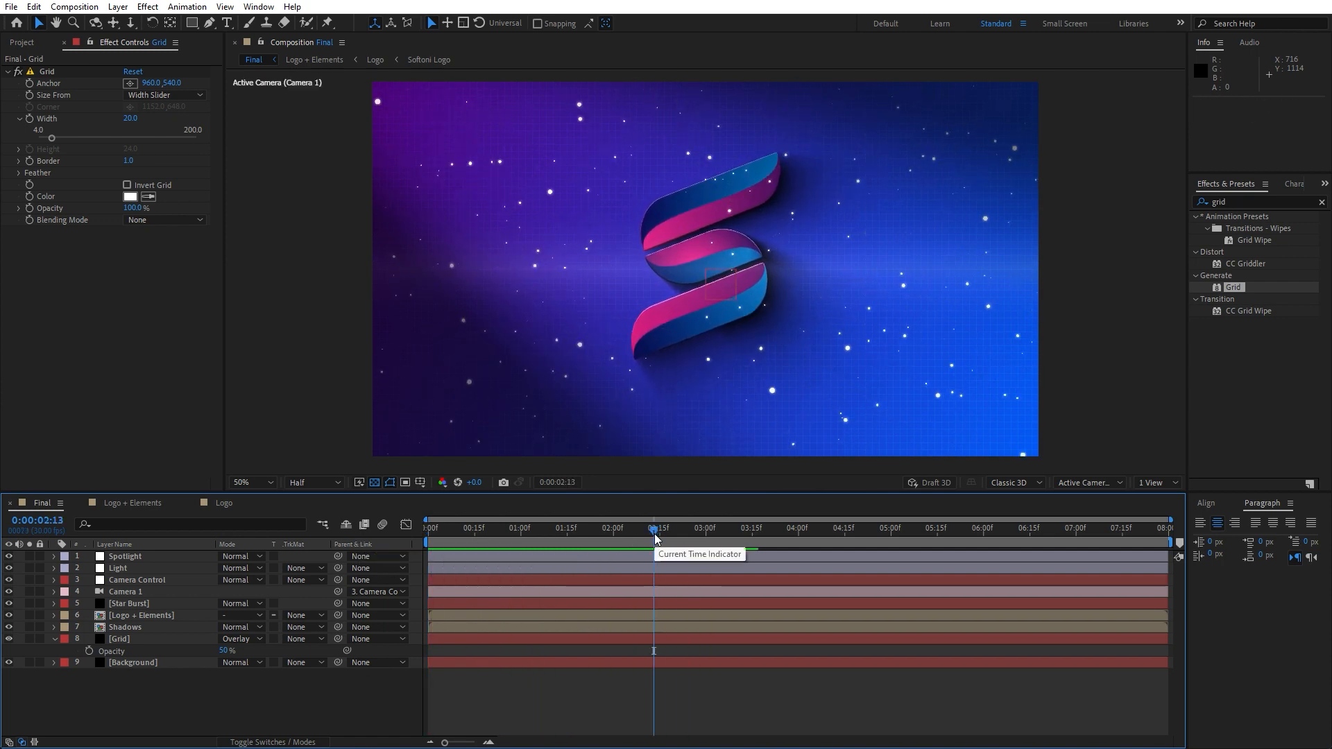